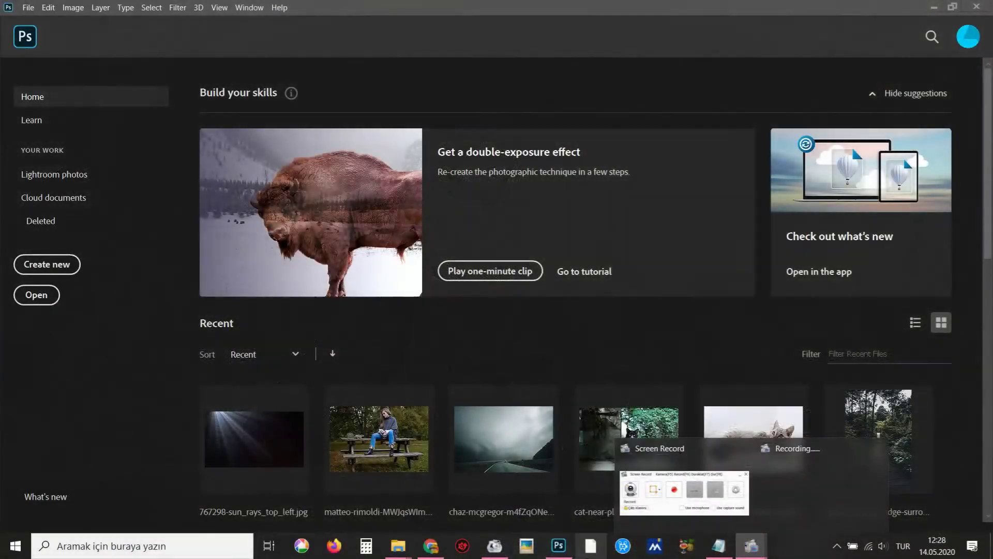
Create a blank 1920×1080 px document at 150 ppi, then bring up the Open dialog
{"action": "key", "text": "ctrl+n"}
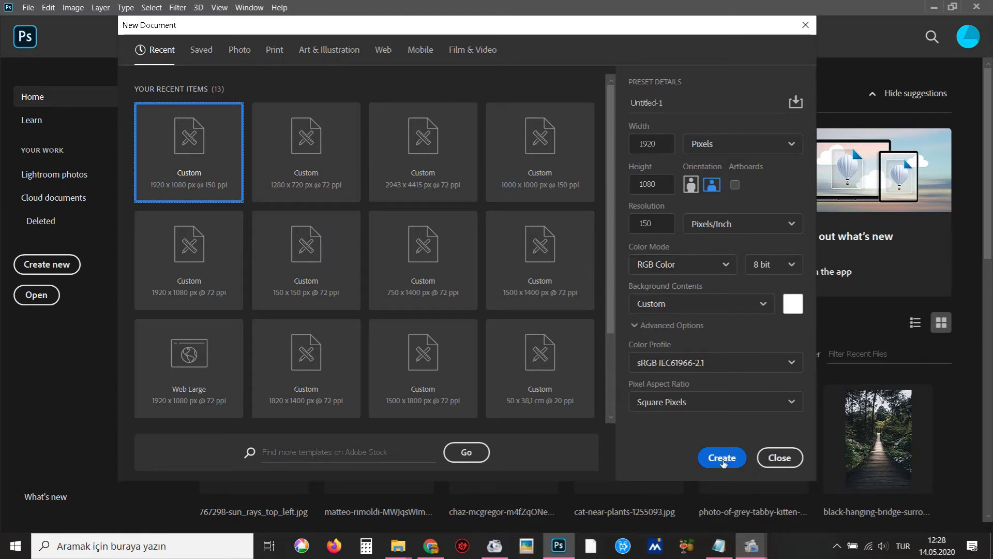
{"action": "left_click", "coordinate": [722, 458]}
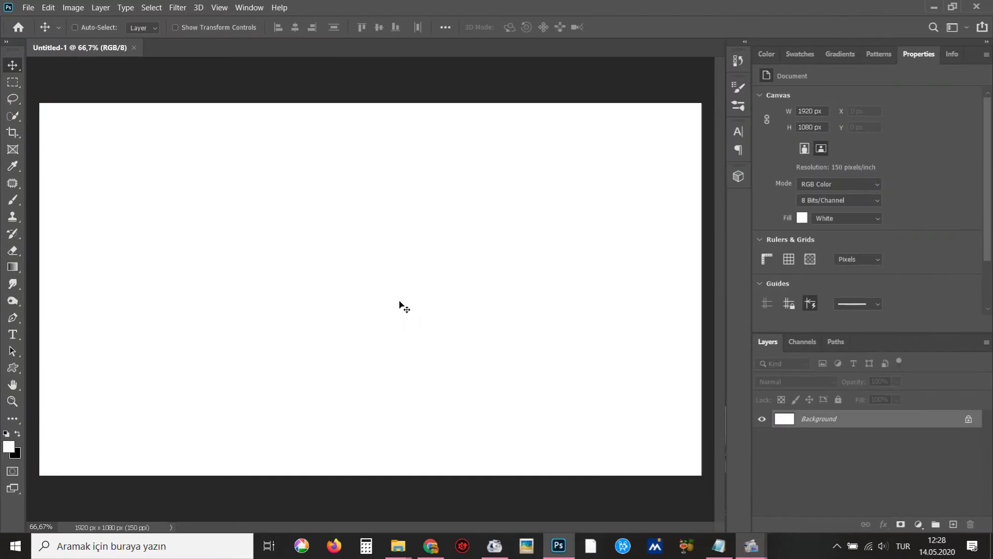
{"action": "key", "text": "ctrl+o"}
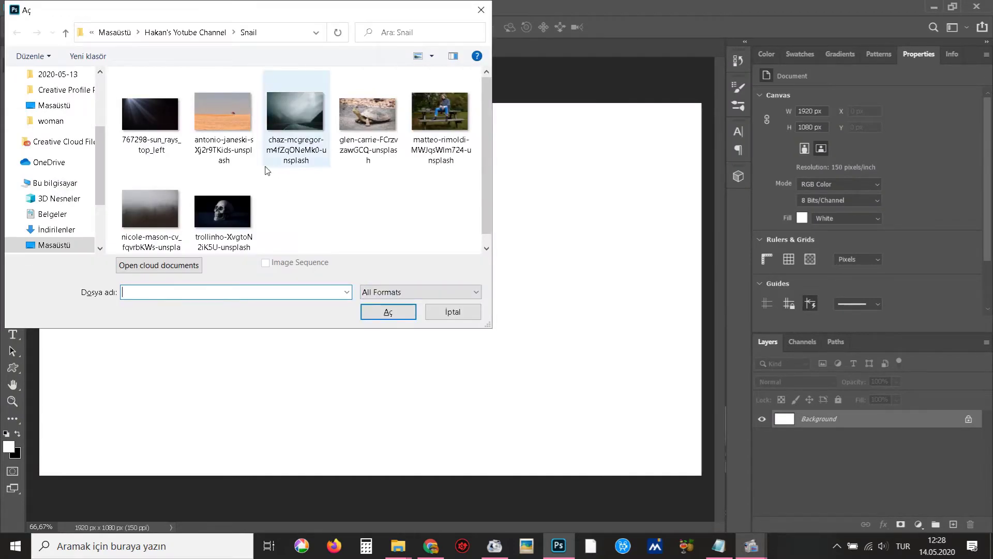
Copy the whole desert-with-camels photo and paste it into Untitled-1 as a new layer
{"action": "left_click", "coordinate": [237, 142]}
{"action": "left_click", "coordinate": [386, 312]}
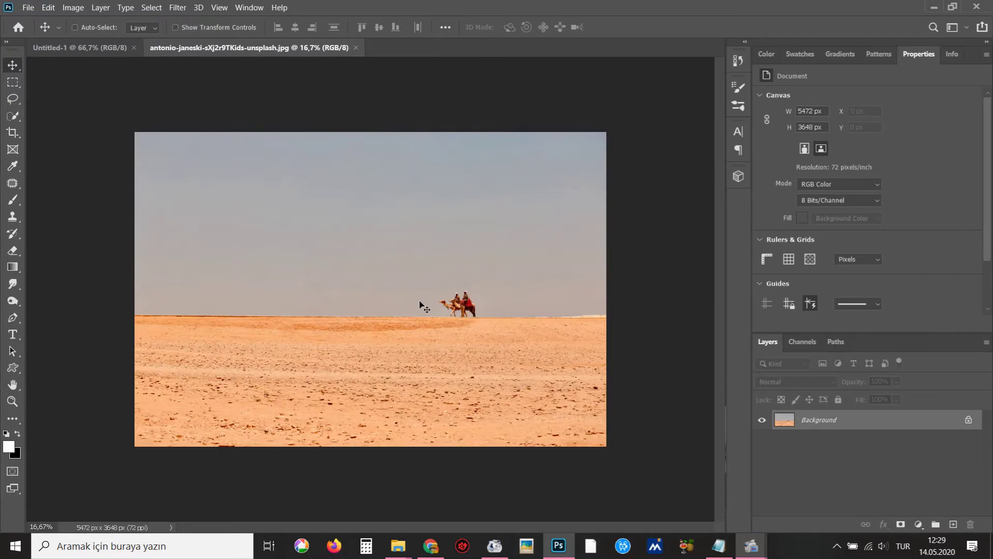
{"action": "key", "text": "ctrl+a"}
{"action": "key", "text": "ctrl+c"}
{"action": "key", "text": "ctrl+w"}
{"action": "key", "text": "ctrl+v"}
Free-transform the desert layer down to about 2064 × 1376 px so the camels show
{"action": "key", "text": "ctrl+minus"}
{"action": "key", "text": "ctrl+minus"}
{"action": "key", "text": "ctrl+minus"}
{"action": "left_click_drag", "start_coordinate": [444, 355], "coordinate": [408, 283]}
{"action": "key", "text": "ctrl+minus"}
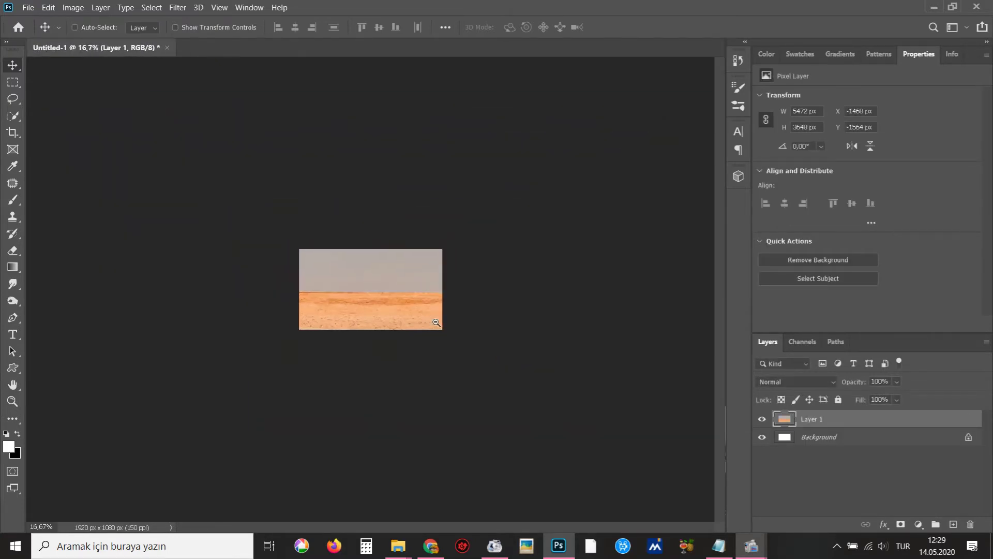
{"action": "key", "text": "ctrl+minus"}
{"action": "key", "text": "ctrl+t"}
{"action": "left_click_drag", "start_coordinate": [476, 272], "coordinate": [481, 210]}
{"action": "left_click_drag", "start_coordinate": [543, 127], "coordinate": [452, 191]}
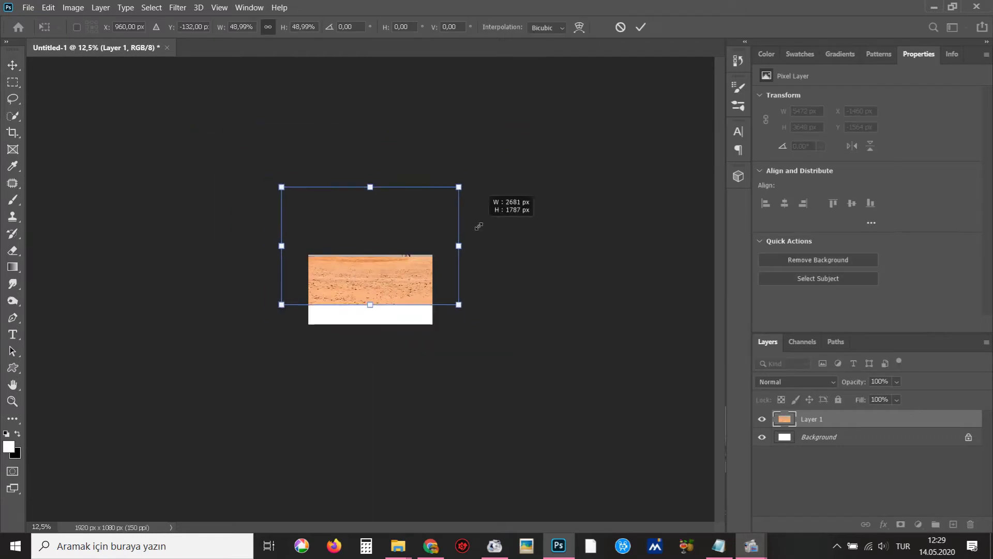
{"action": "left_click_drag", "start_coordinate": [430, 239], "coordinate": [433, 258]}
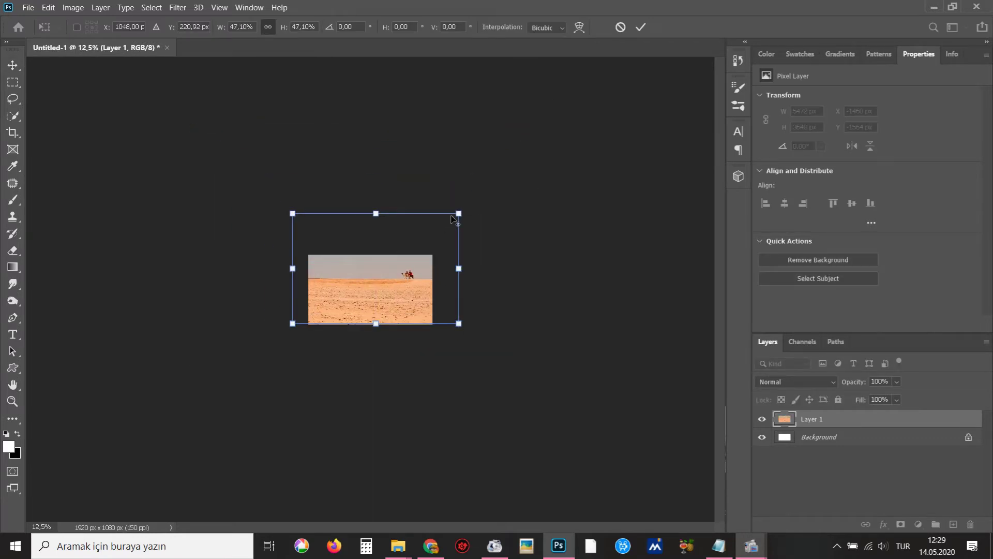
{"action": "left_click_drag", "start_coordinate": [451, 219], "coordinate": [427, 254]}
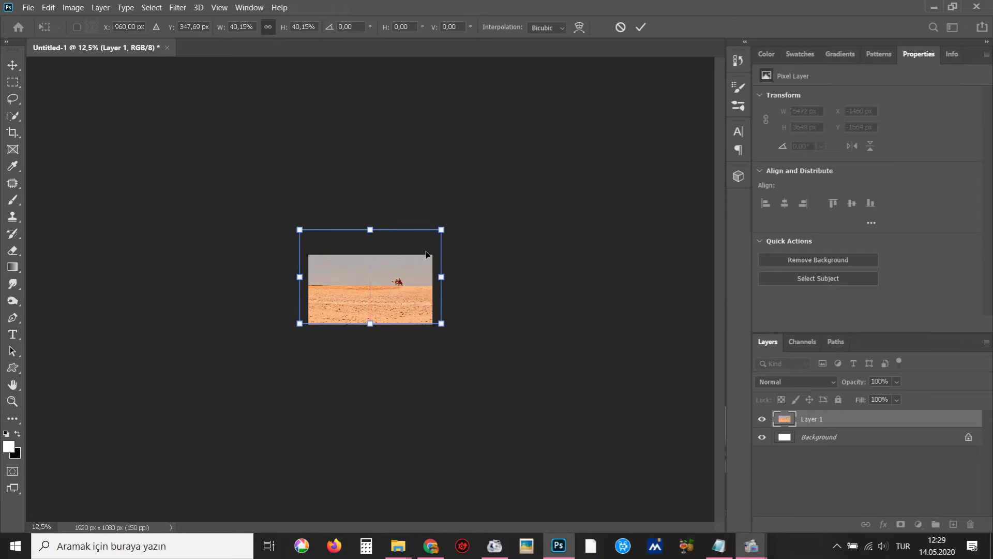
{"action": "left_click_drag", "start_coordinate": [441, 229], "coordinate": [437, 232]}
{"action": "key", "text": "Return"}
Centre the scaled desert photo on the canvas
{"action": "key", "text": "ctrl+plus"}
{"action": "left_click_drag", "start_coordinate": [377, 313], "coordinate": [383, 322]}
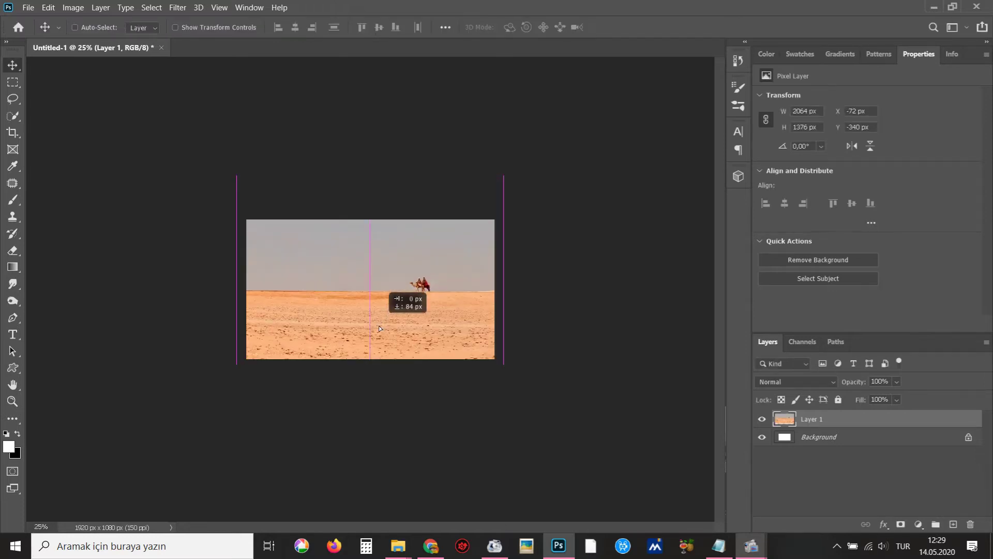
{"action": "left_click_drag", "start_coordinate": [376, 313], "coordinate": [381, 327]}
{"action": "key", "text": "ctrl+plus"}
Mask Layer 1 and paint black with a ~570 px soft brush to hide the sky and horizon
{"action": "left_click", "coordinate": [900, 524]}
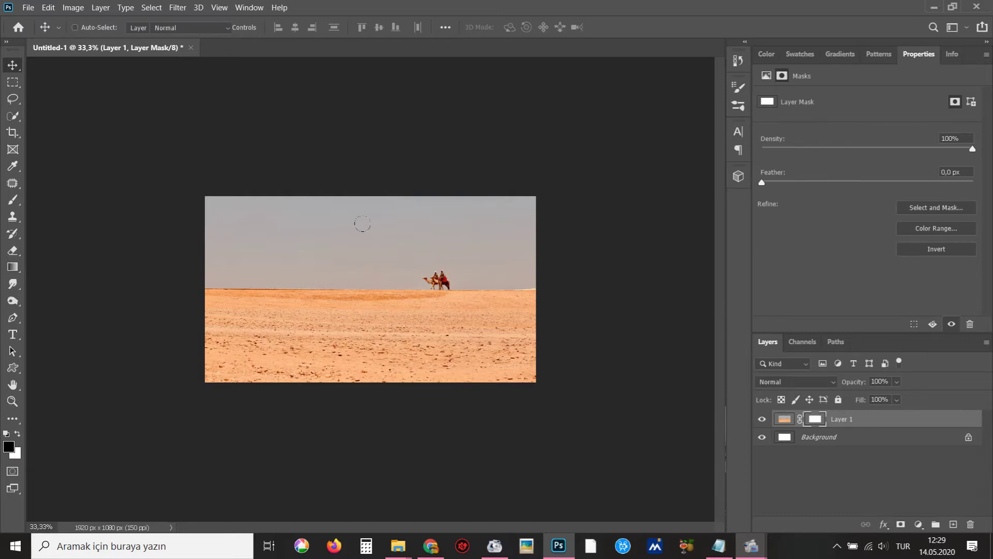
{"action": "key", "text": "b"}
{"action": "left_click_drag", "start_coordinate": [326, 265], "coordinate": [322, 257]}
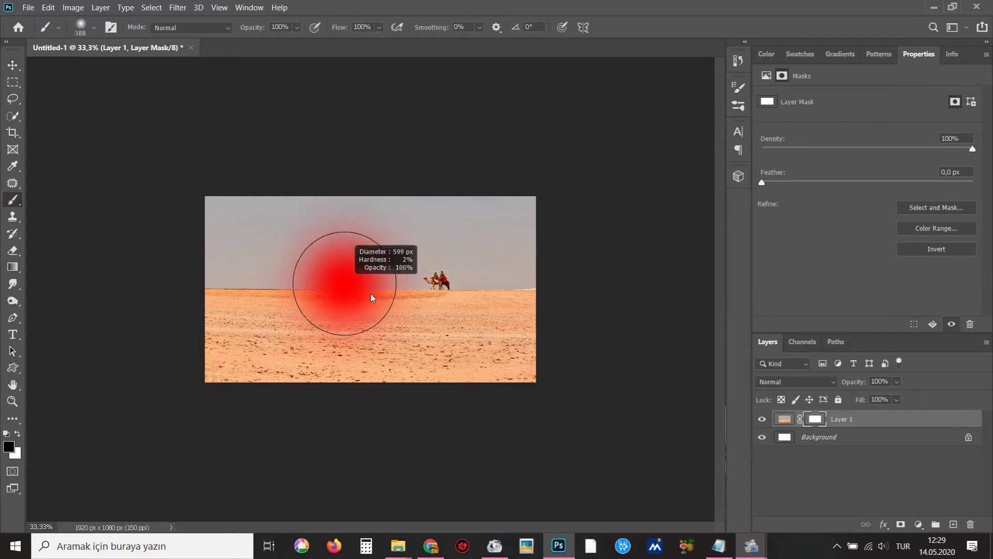
{"action": "left_click_drag", "start_coordinate": [199, 237], "coordinate": [279, 264]}
{"action": "key", "text": "ctrl+z"}
{"action": "left_click_drag", "start_coordinate": [217, 233], "coordinate": [300, 217]}
{"action": "mouse_move", "coordinate": [429, 200]}
{"action": "left_mouse_down"}
{"action": "mouse_move", "coordinate": [279, 229]}
{"action": "mouse_move", "coordinate": [131, 233]}
{"action": "mouse_move", "coordinate": [240, 208]}
{"action": "left_mouse_up"}
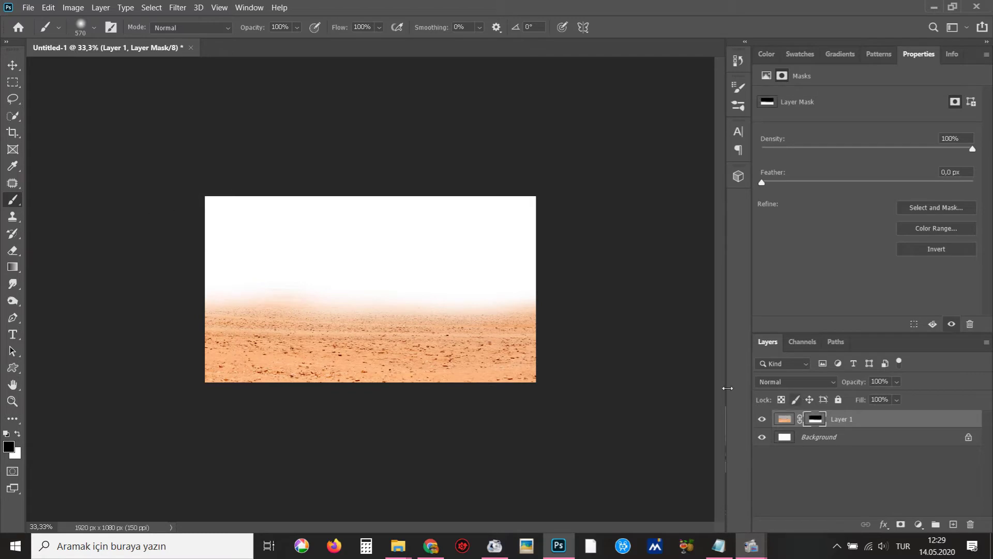
{"action": "left_click", "coordinate": [807, 440]}
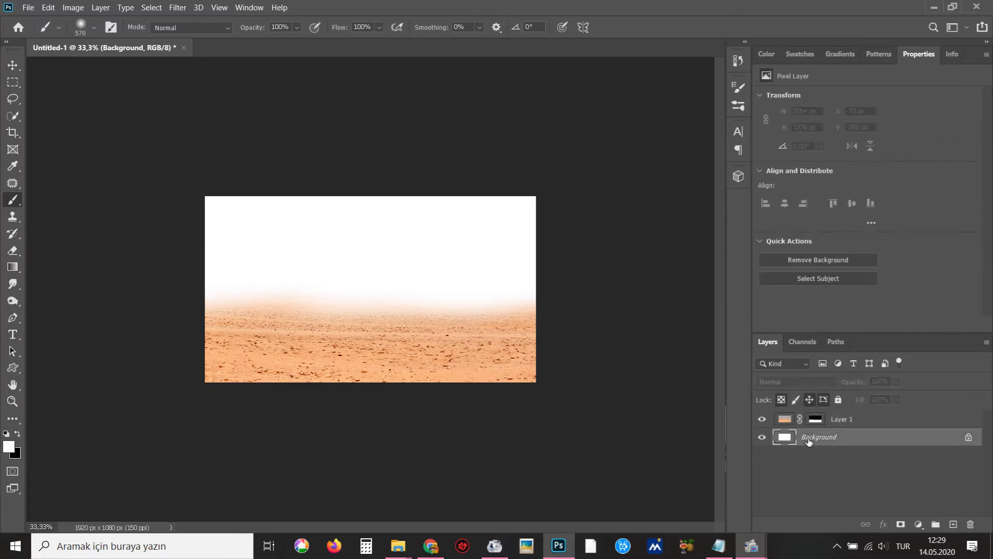
Add a new empty layer above Background and set the foreground colour to grey #9c9c9c
{"action": "key", "text": "ctrl+shift+alt+n"}
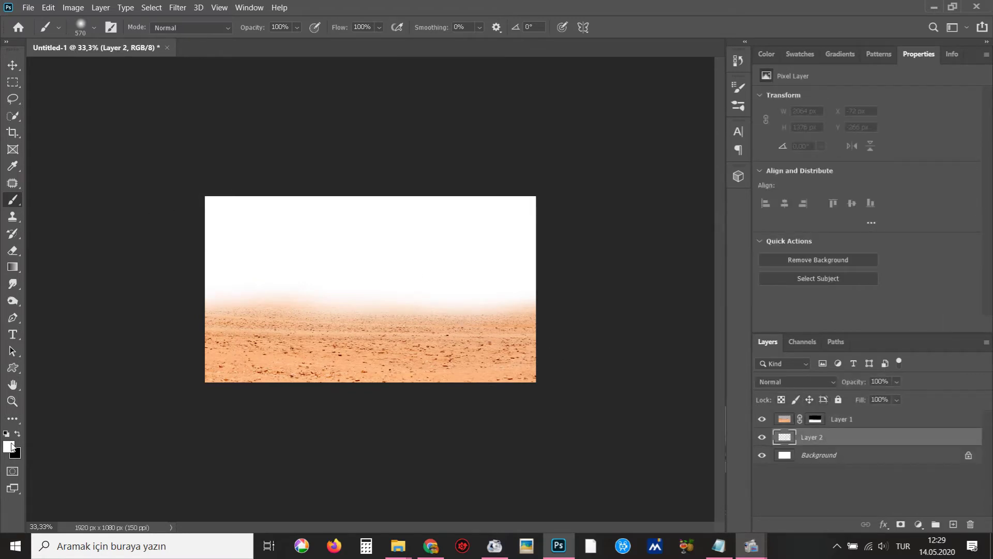
{"action": "left_click", "coordinate": [7, 452]}
{"action": "type", "text": "9c9c9c"}
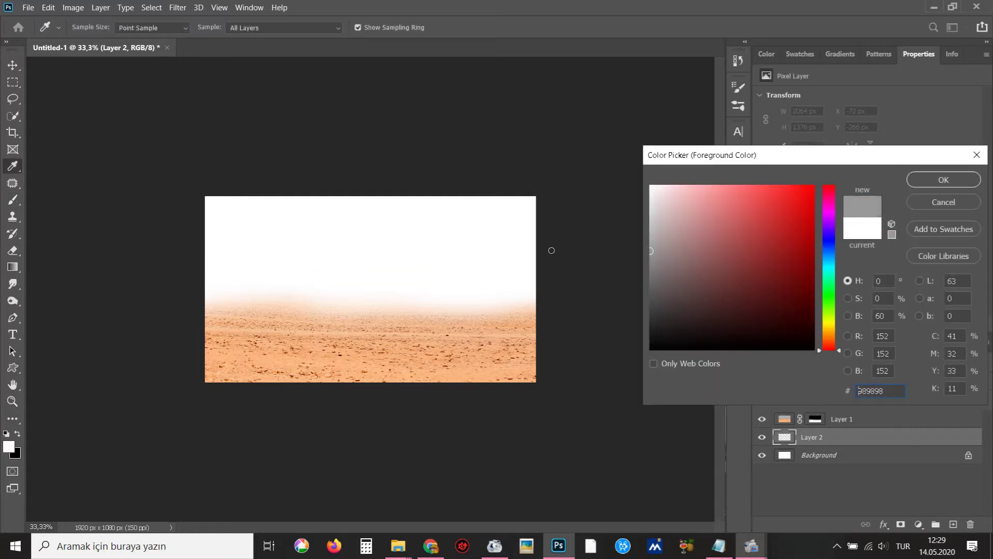
{"action": "left_click", "coordinate": [944, 179]}
{"action": "key", "text": "b"}
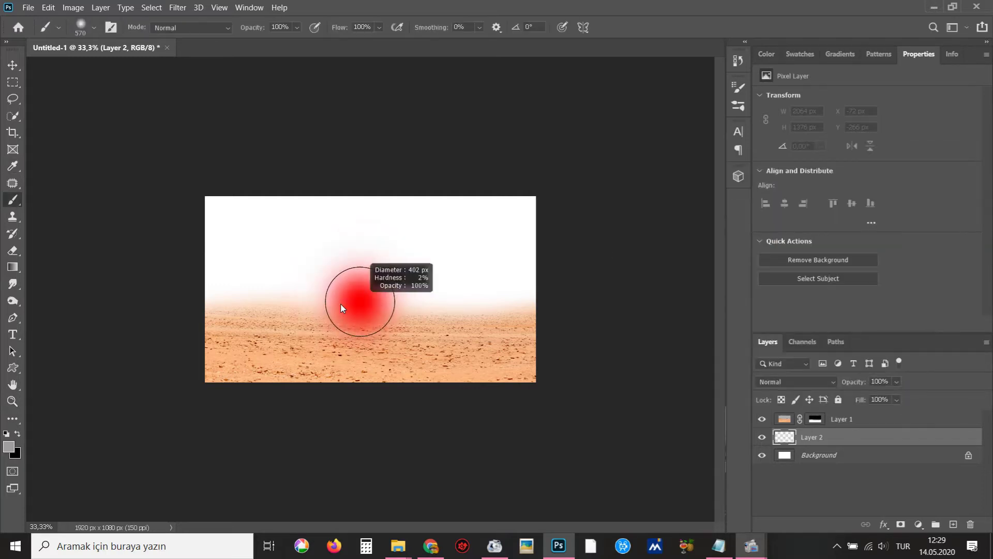
Paint a soft grey fog band across the horizon, lowering brush flow to 9%
{"action": "left_click_drag", "start_coordinate": [187, 280], "coordinate": [478, 268]}
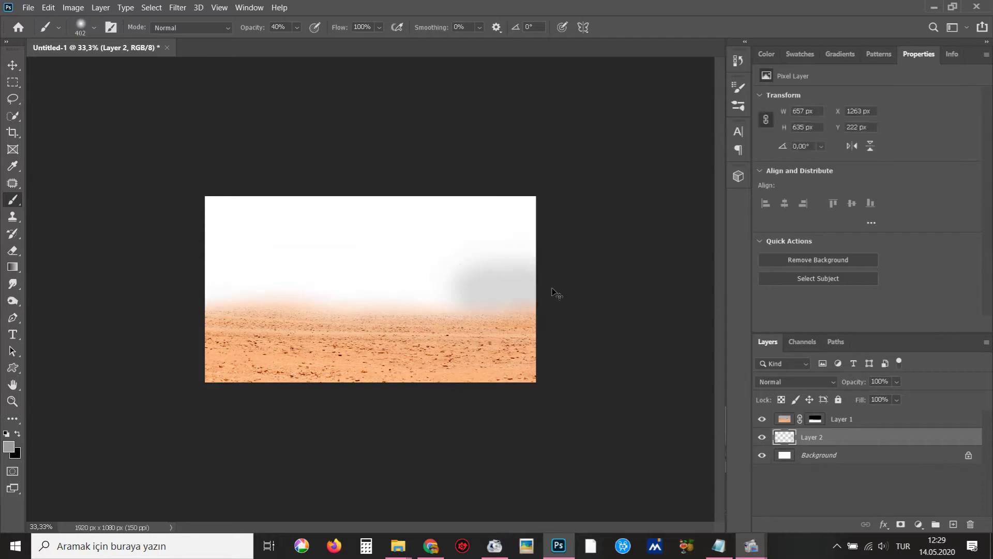
{"action": "key", "text": "ctrl+z"}
{"action": "mouse_move", "coordinate": [157, 279]}
{"action": "left_mouse_down"}
{"action": "mouse_move", "coordinate": [533, 281]}
{"action": "mouse_move", "coordinate": [219, 279]}
{"action": "mouse_move", "coordinate": [280, 318]}
{"action": "left_mouse_up"}
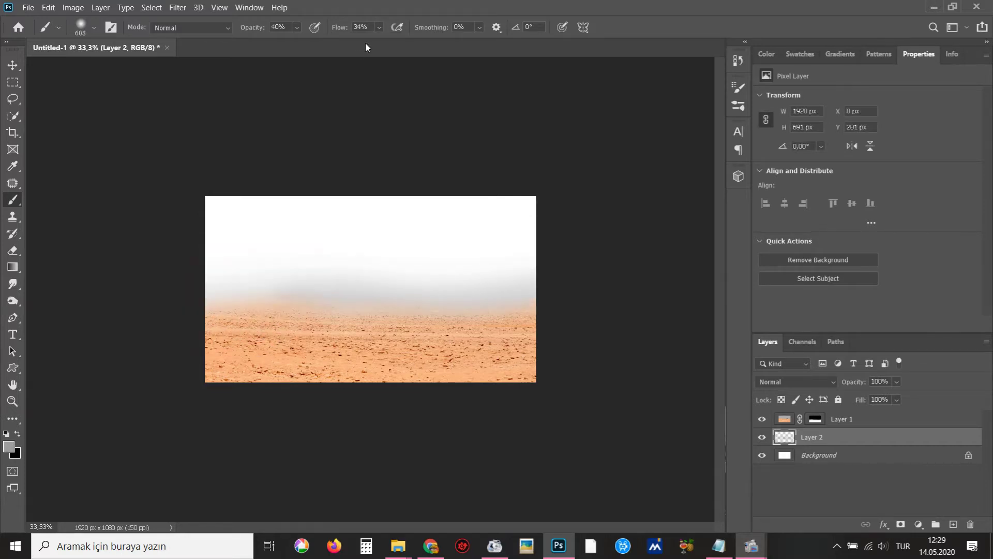
{"action": "left_click", "coordinate": [379, 27]}
{"action": "left_click_drag", "start_coordinate": [229, 310], "coordinate": [237, 314]}
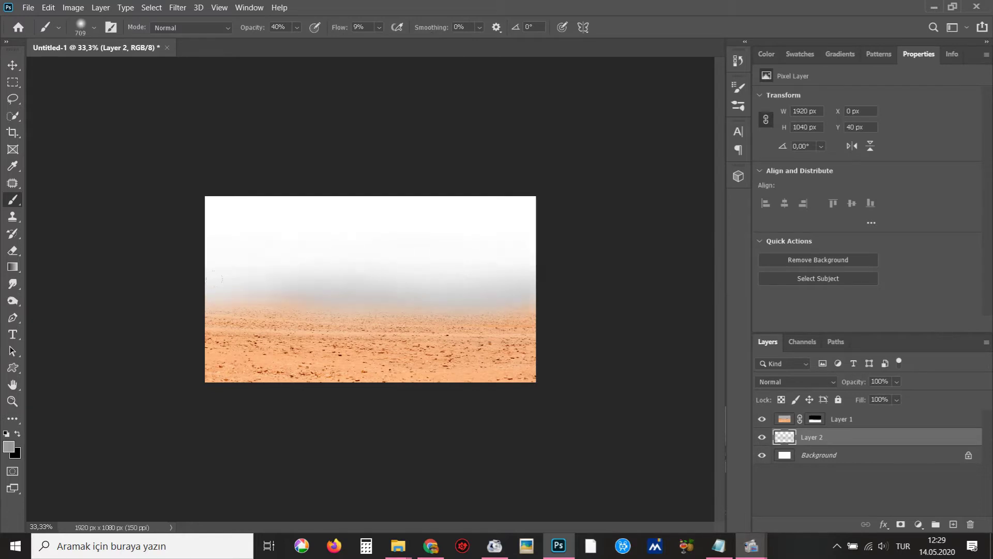
{"action": "left_click", "coordinate": [838, 419]}
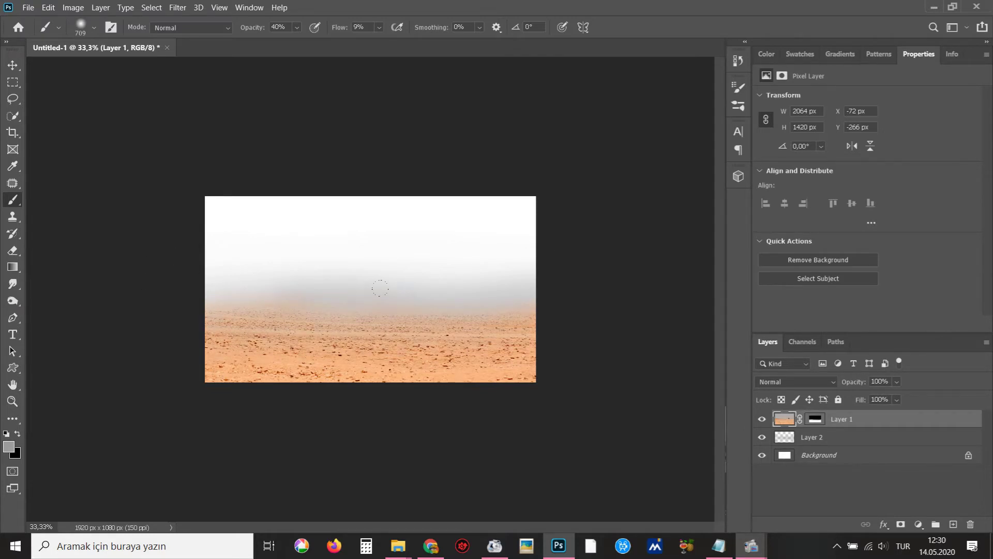
Copy the misty pine forest photo and paste it into the composite as Layer 3
{"action": "key", "text": "ctrl+plus"}
{"action": "key", "text": "ctrl+o"}
{"action": "left_click", "coordinate": [150, 212]}
{"action": "left_click", "coordinate": [388, 311]}
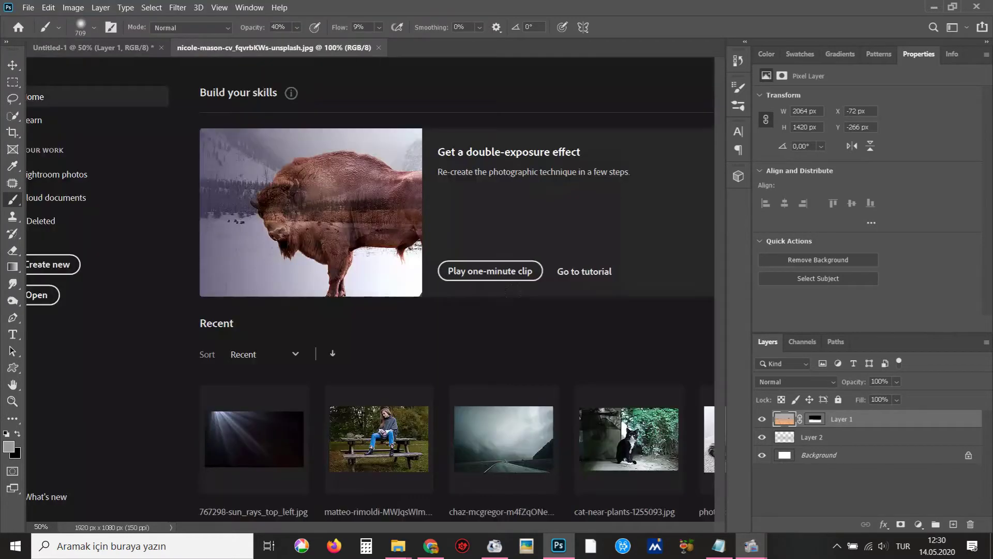
{"action": "key", "text": "v"}
{"action": "key", "text": "ctrl+a"}
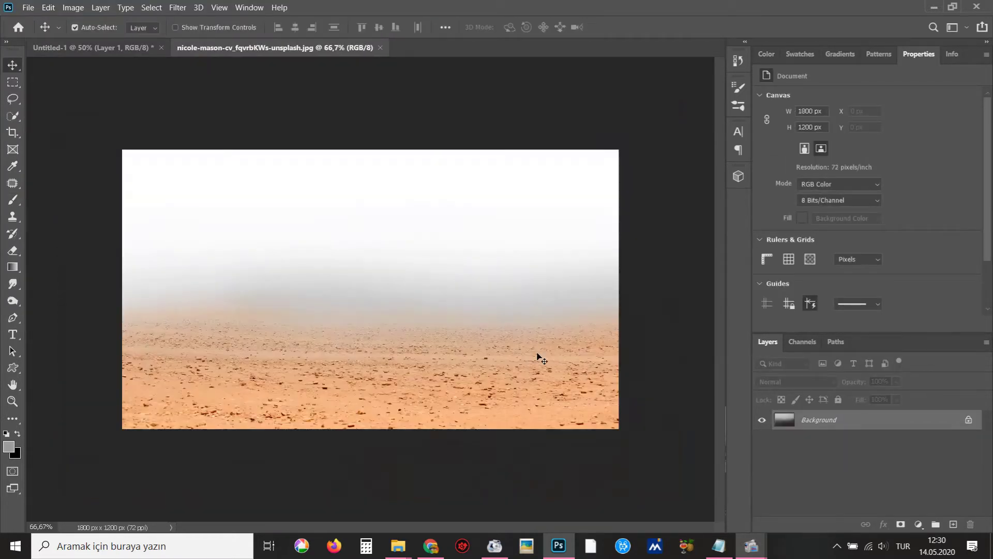
{"action": "key", "text": "ctrl+c"}
{"action": "key", "text": "ctrl+w"}
{"action": "key", "text": "ctrl+v"}
Enlarge the forest layer to about 2256 × 1504 px to cover the canvas and add a layer mask
{"action": "mouse_move", "coordinate": [512, 379]}
{"action": "left_mouse_down"}
{"action": "mouse_move", "coordinate": [502, 368]}
{"action": "mouse_move", "coordinate": [556, 417]}
{"action": "left_mouse_up"}
{"action": "left_click", "coordinate": [540, 382], "text": "alt"}
{"action": "key", "text": "ctrl+t"}
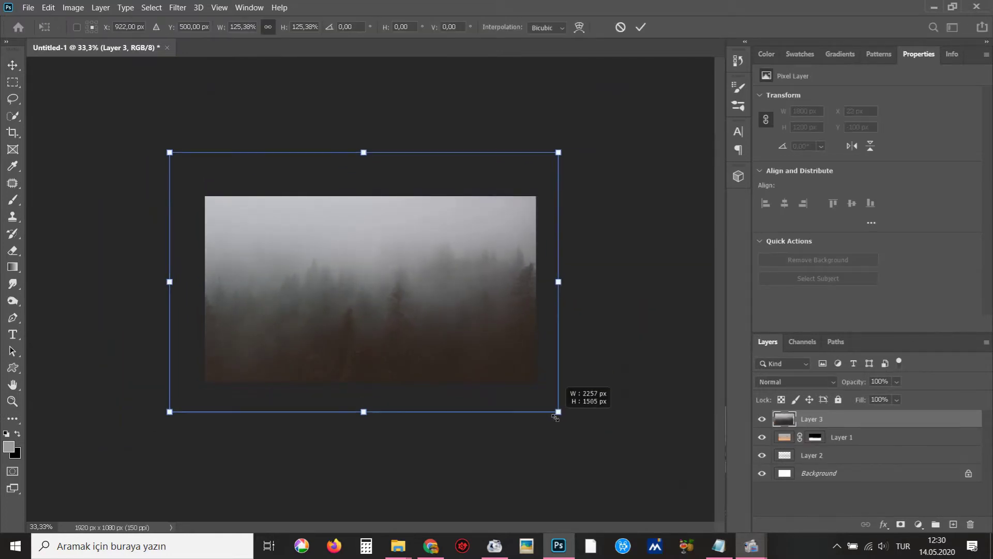
{"action": "key", "text": "Return"}
{"action": "left_click_drag", "start_coordinate": [470, 339], "coordinate": [472, 325]}
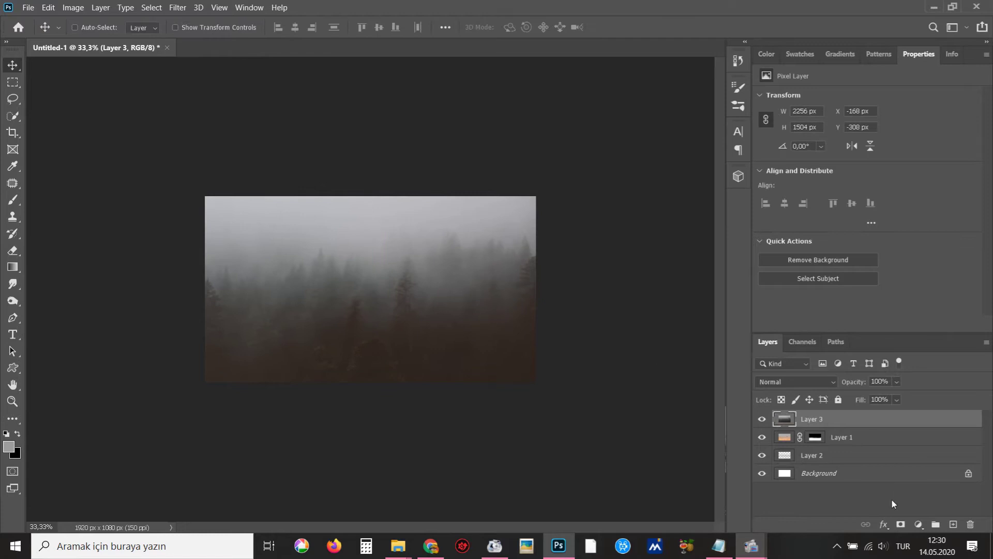
{"action": "left_click", "coordinate": [900, 525]}
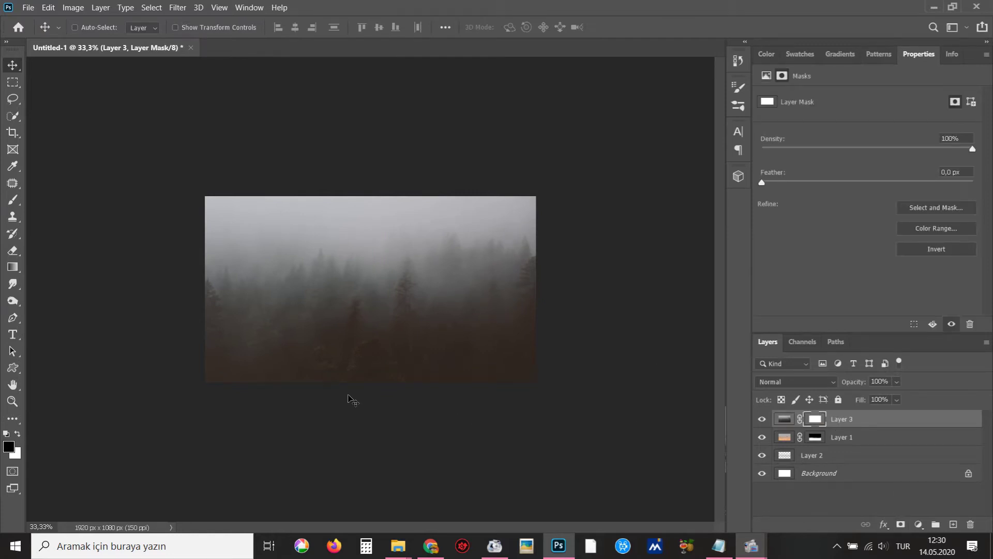
Paint on Layer 3's mask to reveal the sandy ground along the bottom and sides
{"action": "key", "text": "b"}
{"action": "left_click", "coordinate": [296, 27]}
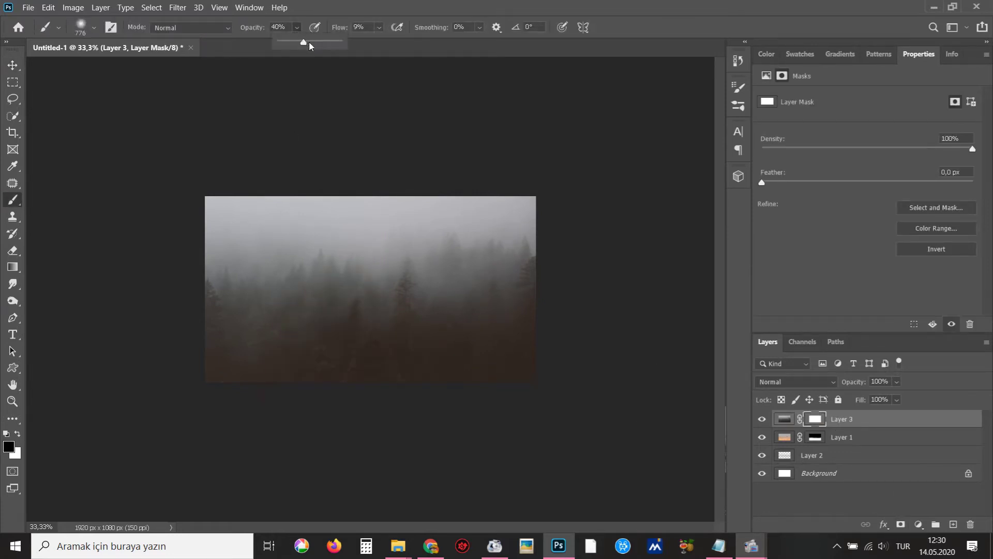
{"action": "left_click_drag", "start_coordinate": [382, 30], "coordinate": [396, 46]}
{"action": "mouse_move", "coordinate": [440, 362]}
{"action": "left_mouse_down"}
{"action": "mouse_move", "coordinate": [258, 362]}
{"action": "mouse_move", "coordinate": [455, 356]}
{"action": "left_mouse_up"}
{"action": "left_click_drag", "start_coordinate": [518, 351], "coordinate": [217, 347]}
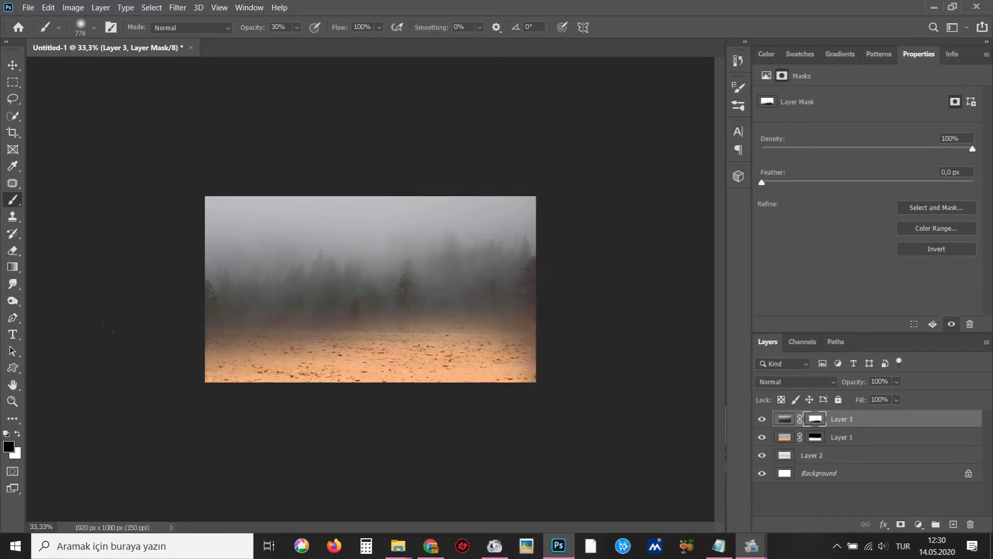
{"action": "left_click_drag", "start_coordinate": [226, 311], "coordinate": [560, 344]}
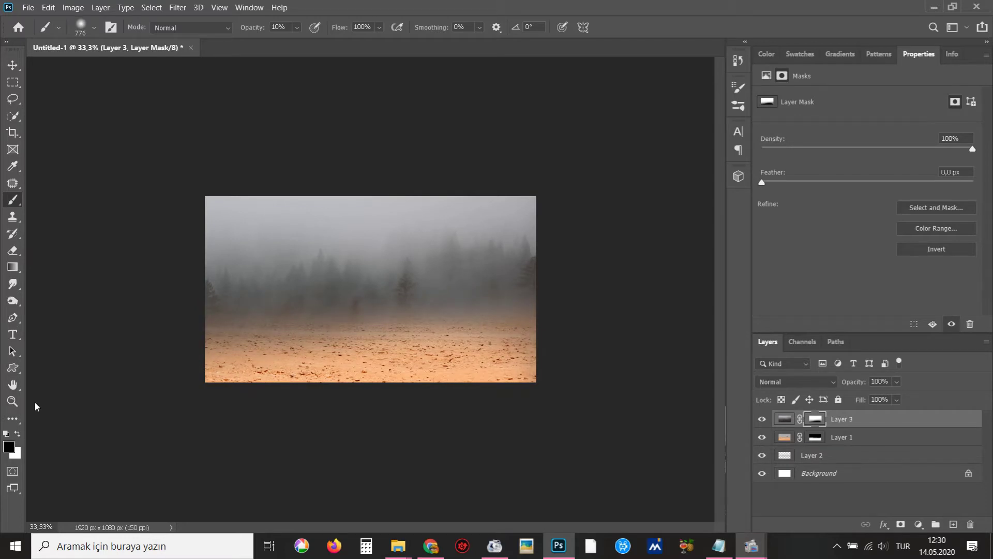
Shrink the brush to about 474 px and softly fade the fog along the horizon at 22% flow
{"action": "left_click_drag", "start_coordinate": [409, 317], "coordinate": [362, 317]}
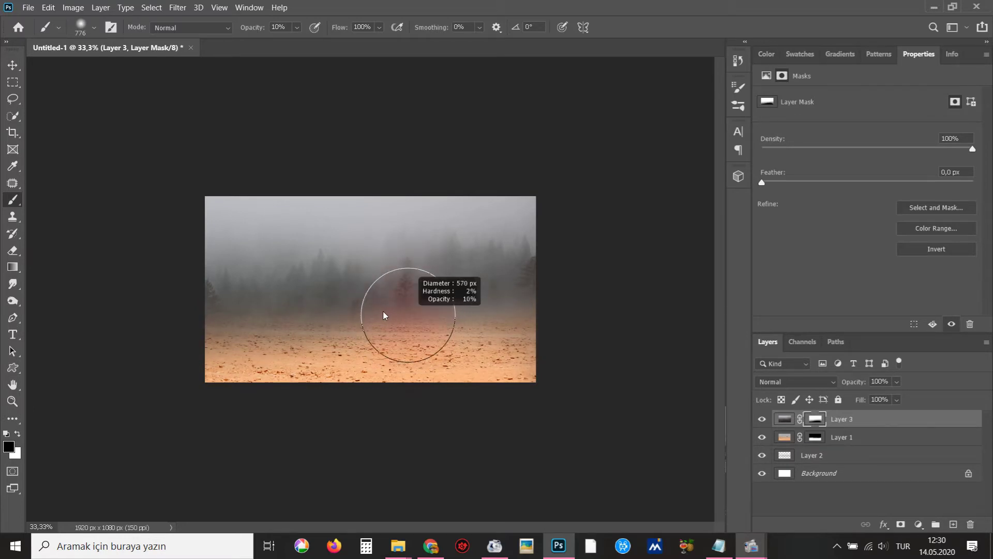
{"action": "left_click_drag", "start_coordinate": [379, 27], "coordinate": [346, 87]}
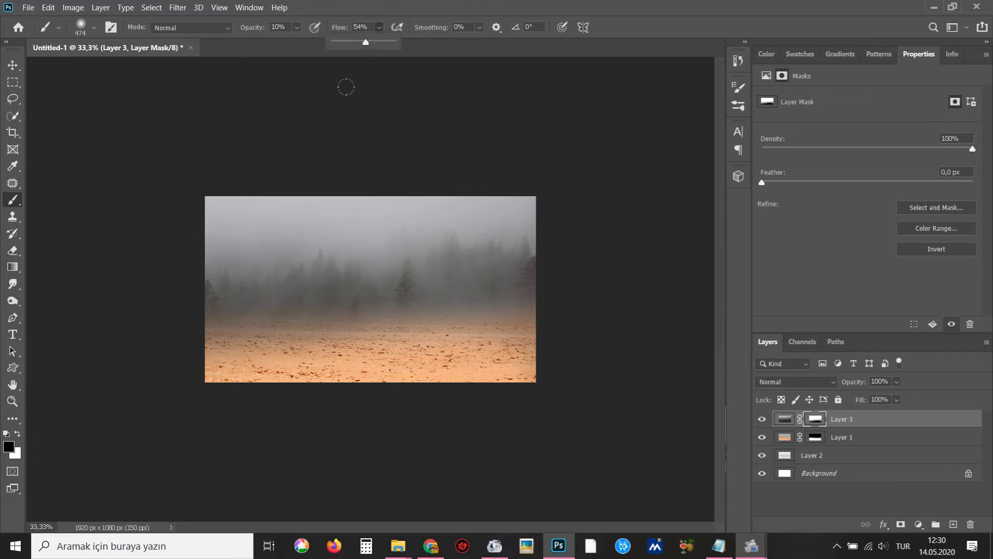
{"action": "left_click", "coordinate": [139, 311]}
{"action": "left_click_drag", "start_coordinate": [475, 296], "coordinate": [95, 302]}
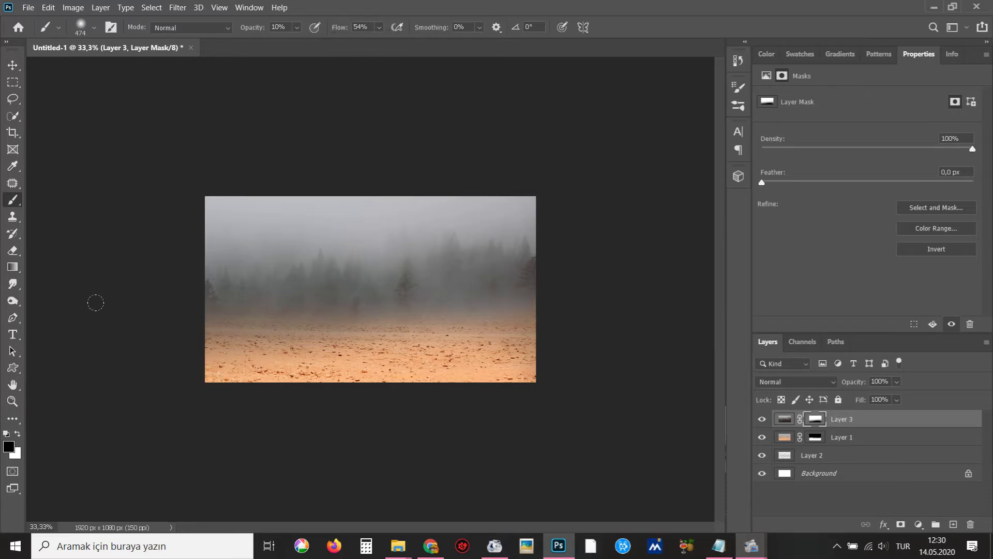
{"action": "left_click", "coordinate": [379, 27]}
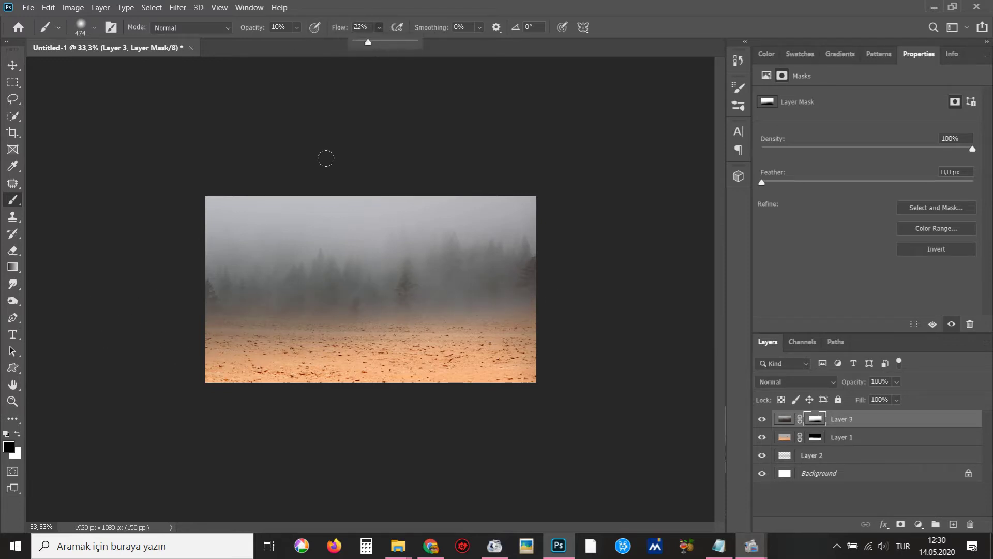
{"action": "left_click", "coordinate": [184, 289]}
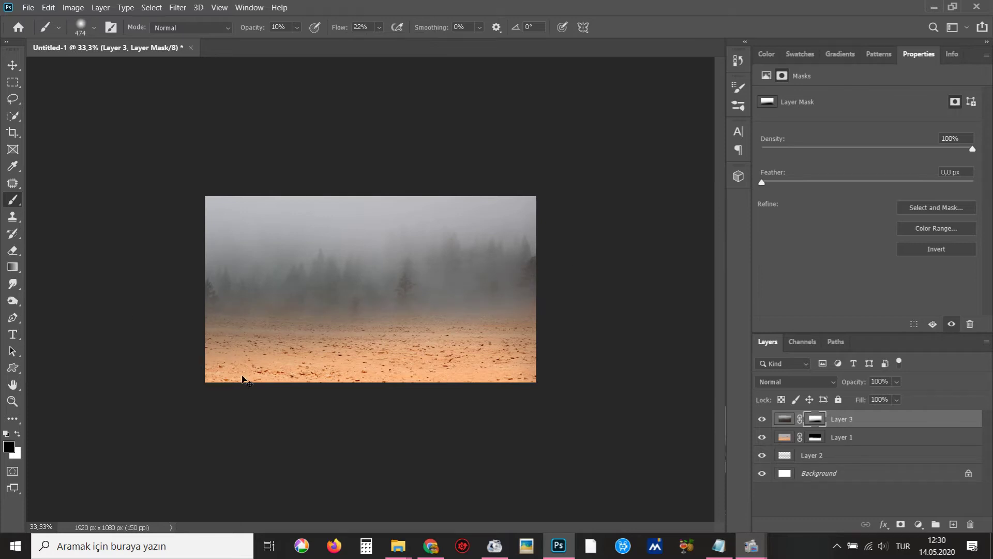
{"action": "key", "text": "ctrl+plus"}
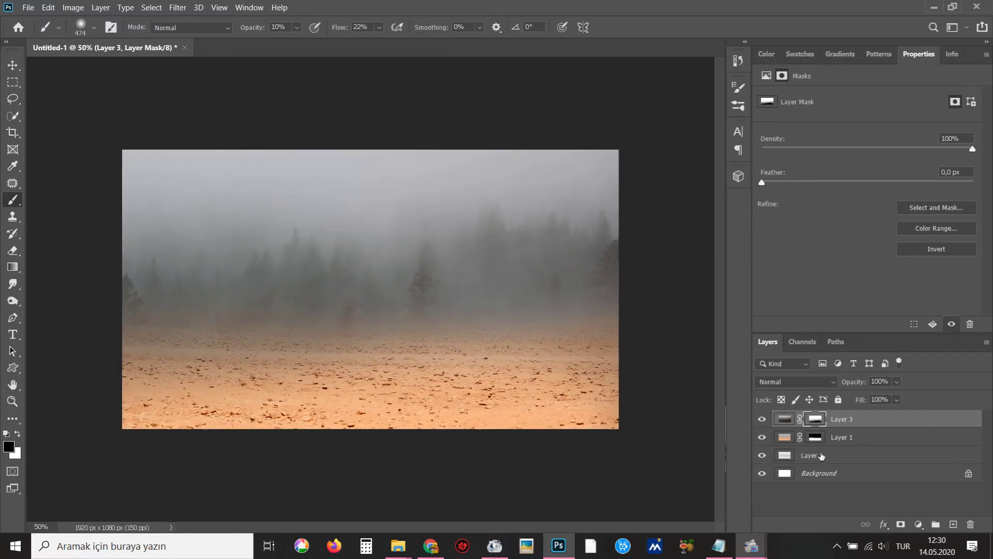
{"action": "left_click", "coordinate": [832, 440]}
Add a Hue/Saturation layer at -61 saturation and clip it to Layer 1
{"action": "left_click", "coordinate": [919, 524]}
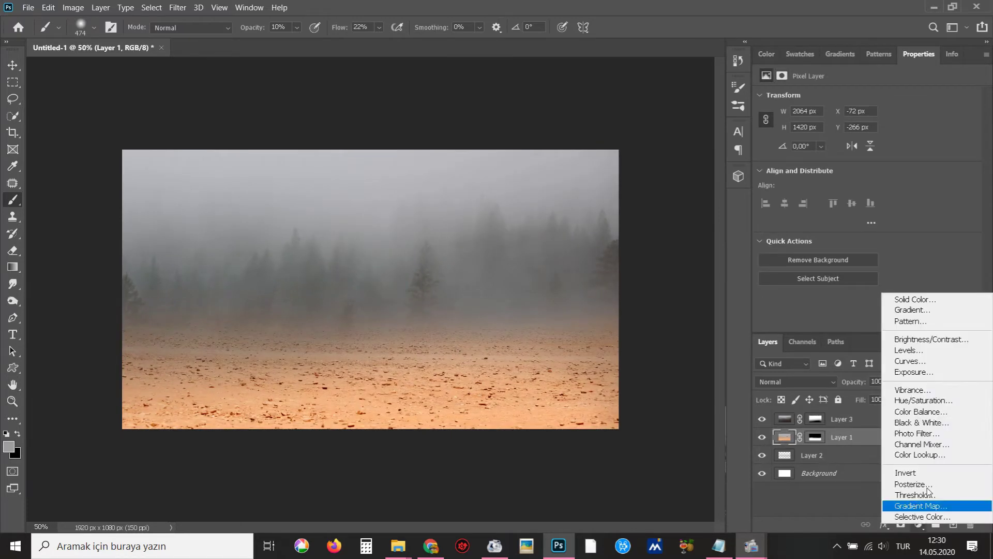
{"action": "left_click", "coordinate": [931, 402]}
{"action": "left_click_drag", "start_coordinate": [868, 172], "coordinate": [808, 172]}
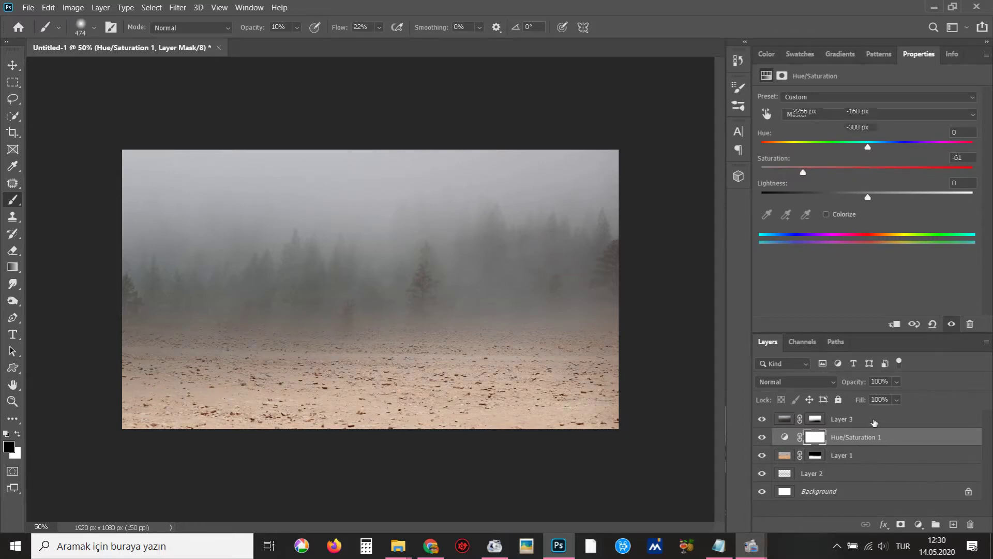
{"action": "left_click", "coordinate": [874, 423]}
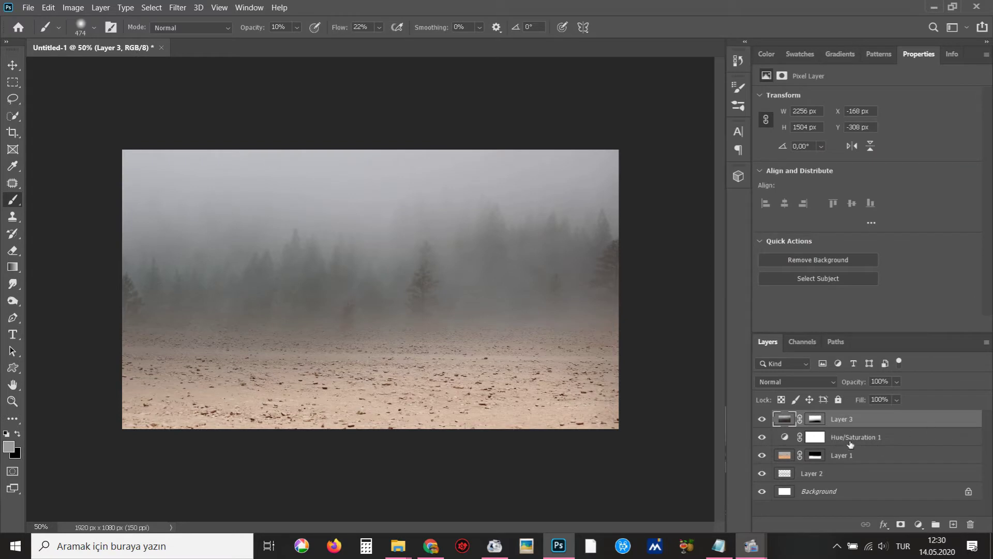
{"action": "left_click", "coordinate": [851, 440]}
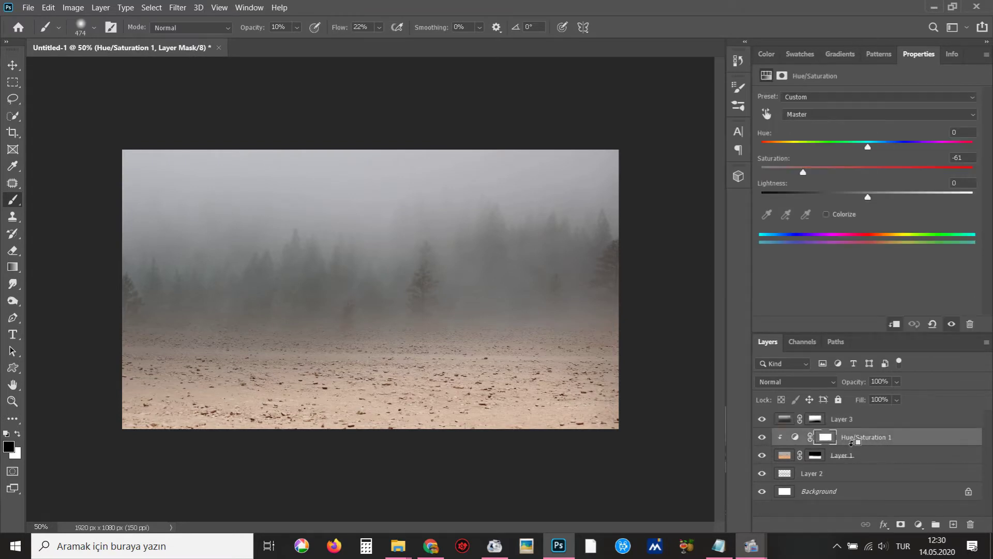
{"action": "left_click", "coordinate": [920, 526]}
Add a Brightness/Contrast layer with brightness -69 and contrast 39
{"action": "left_click", "coordinate": [928, 340]}
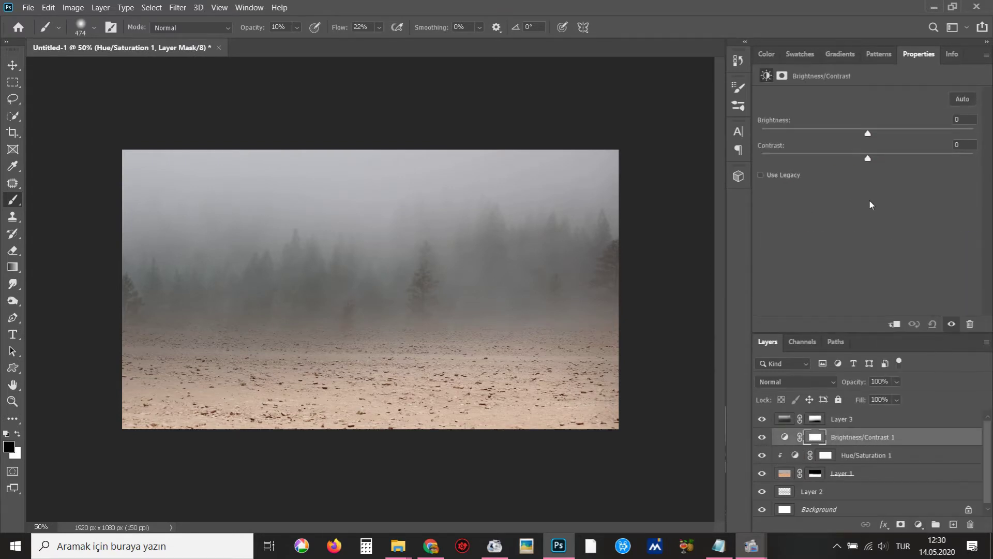
{"action": "left_click_drag", "start_coordinate": [851, 134], "coordinate": [845, 135]}
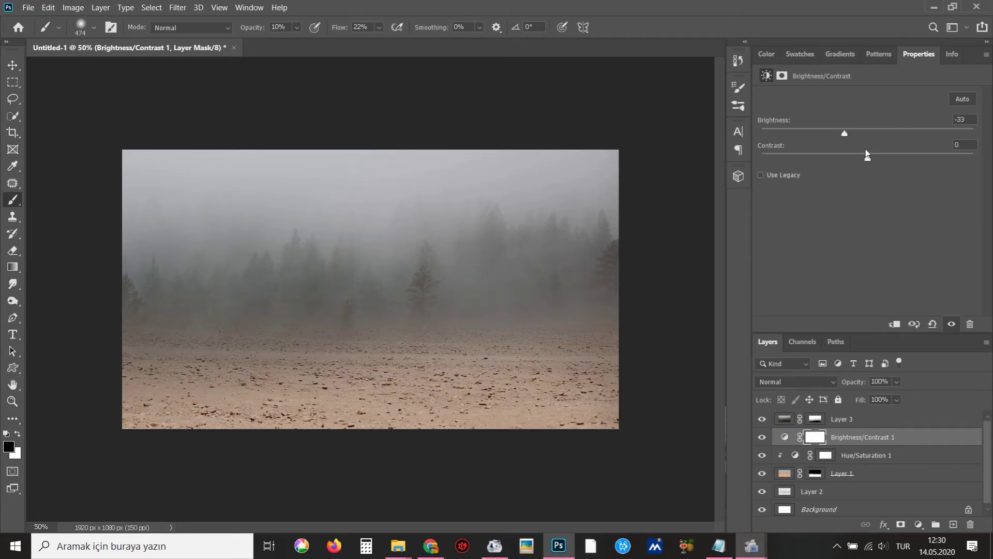
{"action": "left_click_drag", "start_coordinate": [902, 161], "coordinate": [908, 160]}
{"action": "left_click_drag", "start_coordinate": [829, 138], "coordinate": [823, 136]}
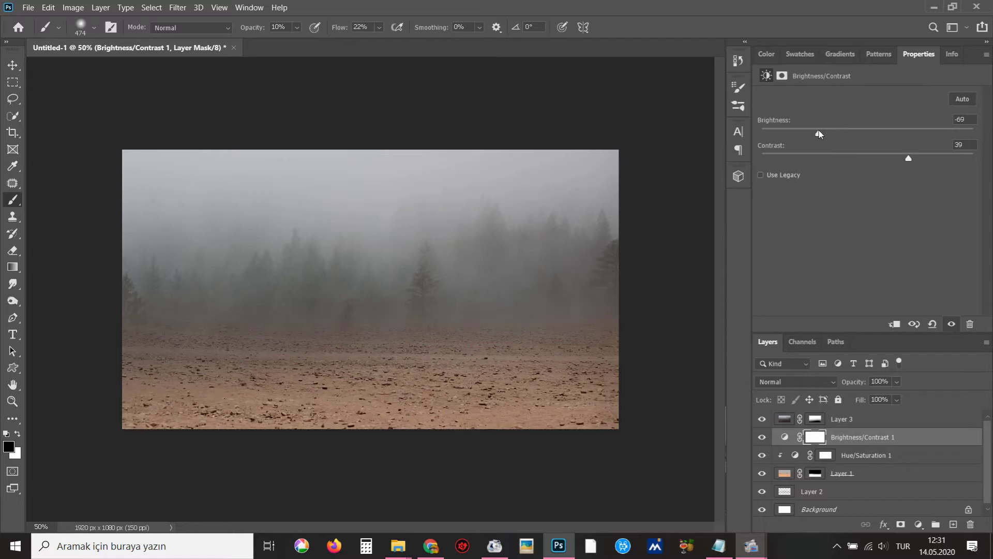
{"action": "left_click", "coordinate": [848, 428]}
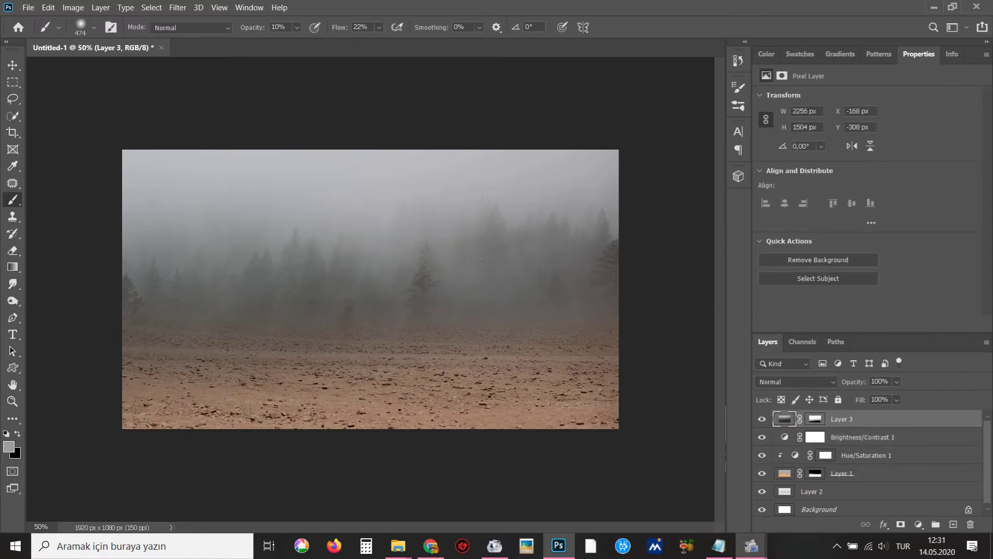
Open the tortoise photo from the Snail folder and pick the Quick Selection tool
{"action": "key", "text": "v"}
{"action": "key", "text": "ctrl+o"}
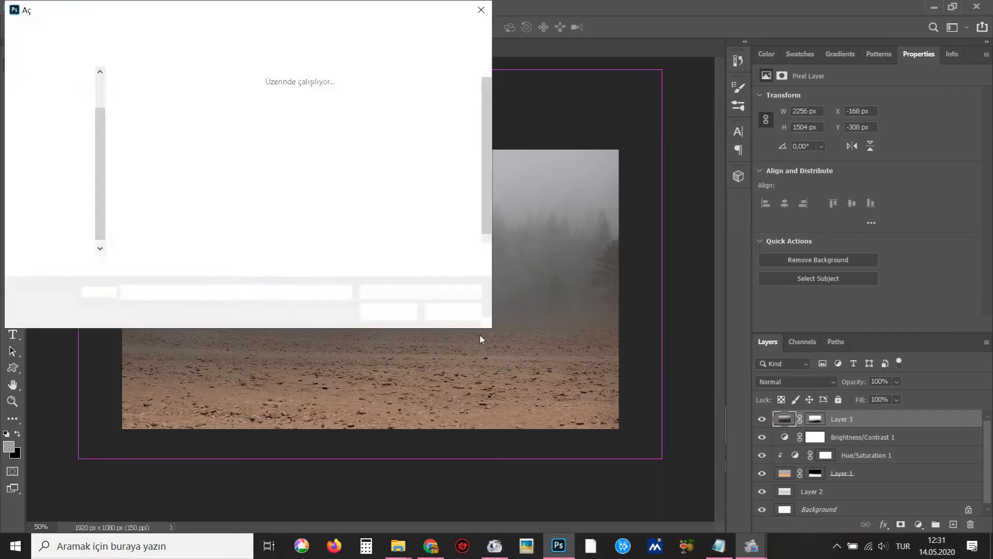
{"action": "left_click", "coordinate": [384, 138]}
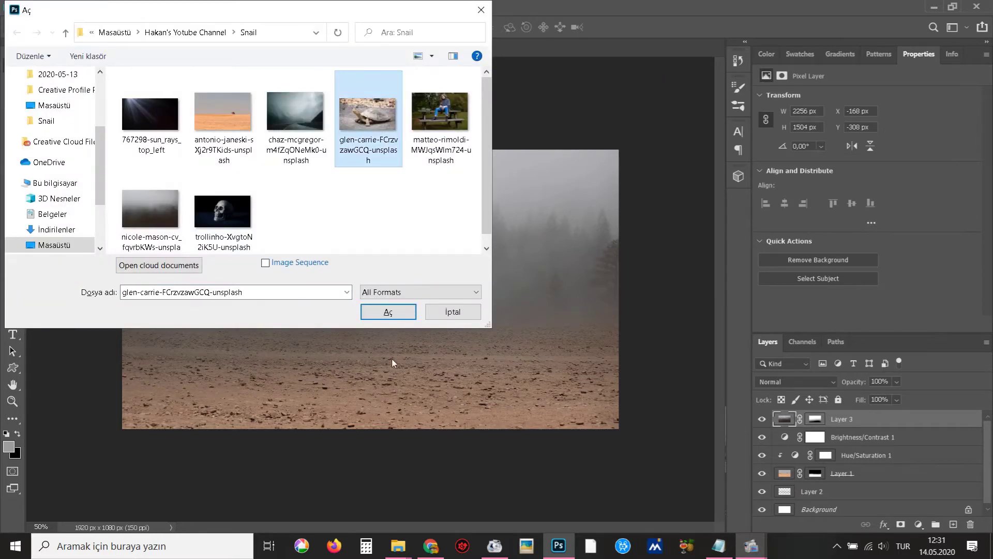
{"action": "left_click", "coordinate": [394, 317]}
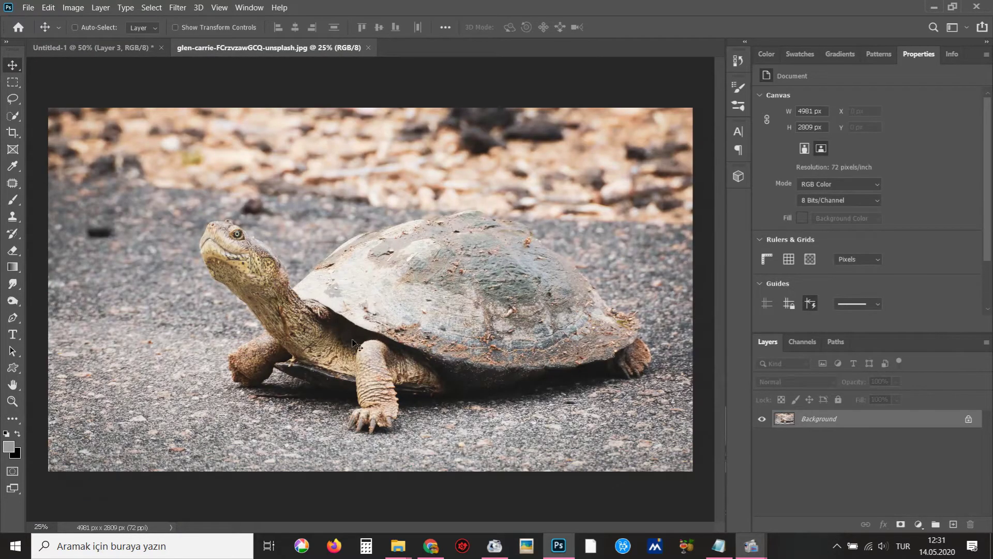
{"action": "scroll", "coordinate": [226, 231], "scroll_direction": "up", "scroll_amount": 2}
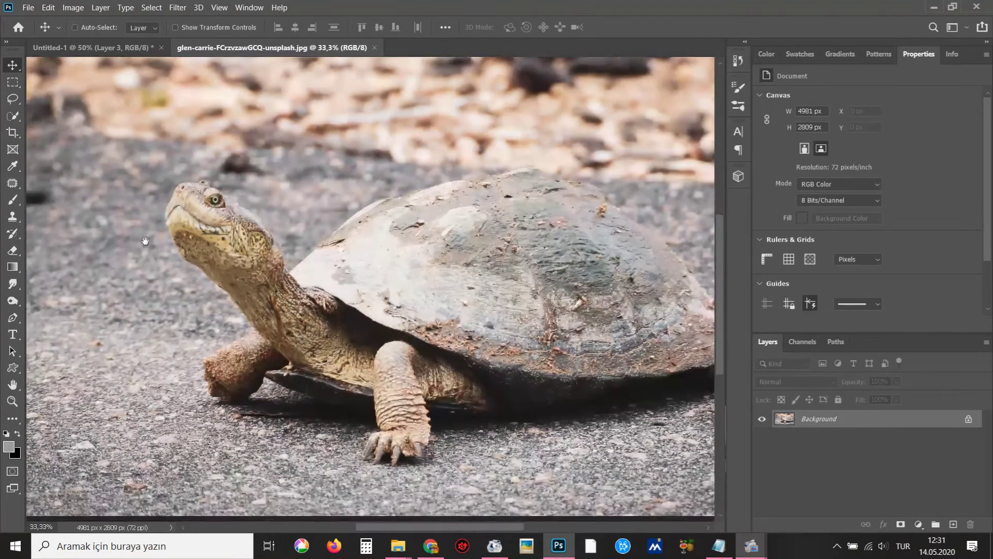
{"action": "key", "text": "w"}
{"action": "right_click", "coordinate": [12, 116]}
{"action": "left_click", "coordinate": [78, 128]}
Quick-select the tortoise from head and neck through the shell to the rear leg
{"action": "mouse_move", "coordinate": [294, 306]}
{"action": "left_mouse_down"}
{"action": "mouse_move", "coordinate": [209, 225]}
{"action": "mouse_move", "coordinate": [197, 245]}
{"action": "mouse_move", "coordinate": [233, 388]}
{"action": "left_mouse_up"}
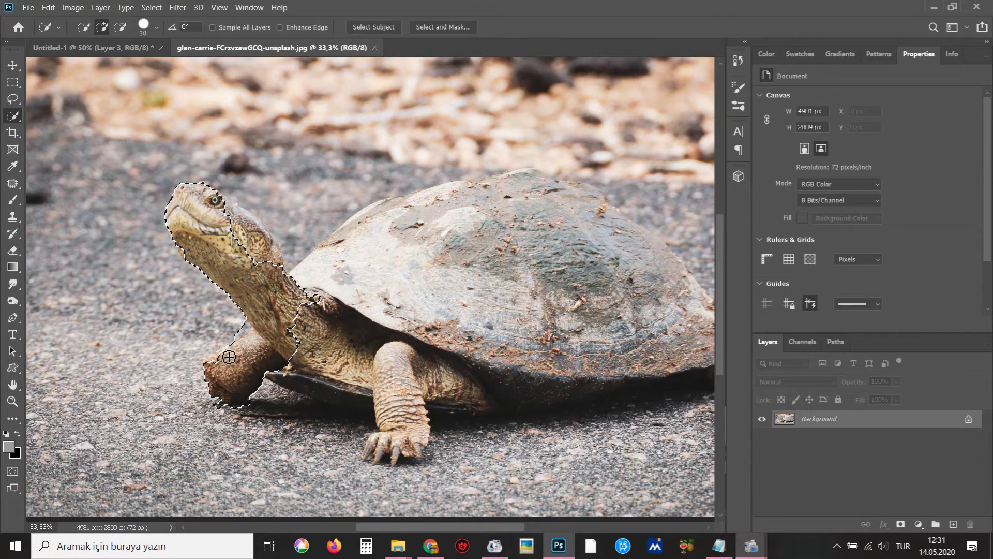
{"action": "mouse_move", "coordinate": [224, 359]}
{"action": "left_mouse_down"}
{"action": "mouse_move", "coordinate": [397, 412]}
{"action": "mouse_move", "coordinate": [376, 453]}
{"action": "left_mouse_up"}
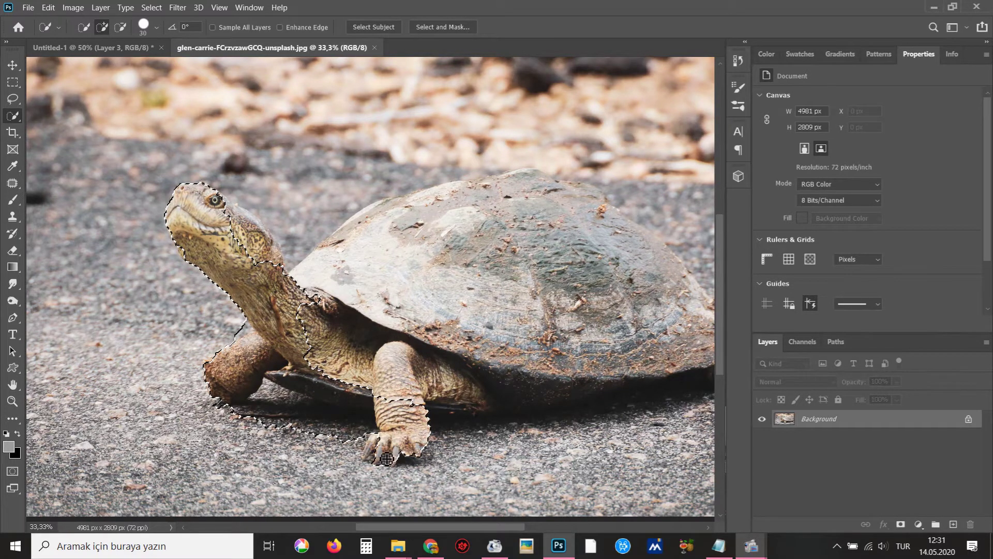
{"action": "key", "text": "ctrl+d"}
{"action": "mouse_move", "coordinate": [503, 382]}
{"action": "left_mouse_down"}
{"action": "mouse_move", "coordinate": [335, 381]}
{"action": "mouse_move", "coordinate": [344, 373]}
{"action": "mouse_move", "coordinate": [362, 399]}
{"action": "mouse_move", "coordinate": [466, 357]}
{"action": "mouse_move", "coordinate": [580, 362]}
{"action": "mouse_move", "coordinate": [563, 326]}
{"action": "mouse_move", "coordinate": [481, 238]}
{"action": "mouse_move", "coordinate": [393, 186]}
{"action": "mouse_move", "coordinate": [359, 178]}
{"action": "mouse_move", "coordinate": [279, 191]}
{"action": "mouse_move", "coordinate": [195, 229]}
{"action": "left_mouse_up"}
{"action": "left_click_drag", "start_coordinate": [105, 239], "coordinate": [71, 207]}
{"action": "left_click_drag", "start_coordinate": [145, 257], "coordinate": [236, 269]}
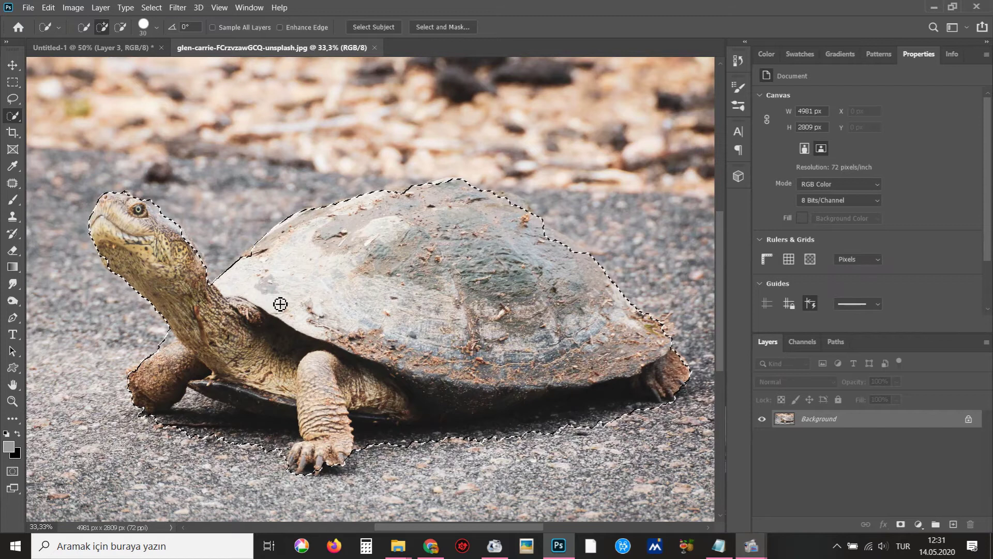
{"action": "right_click", "coordinate": [372, 279]}
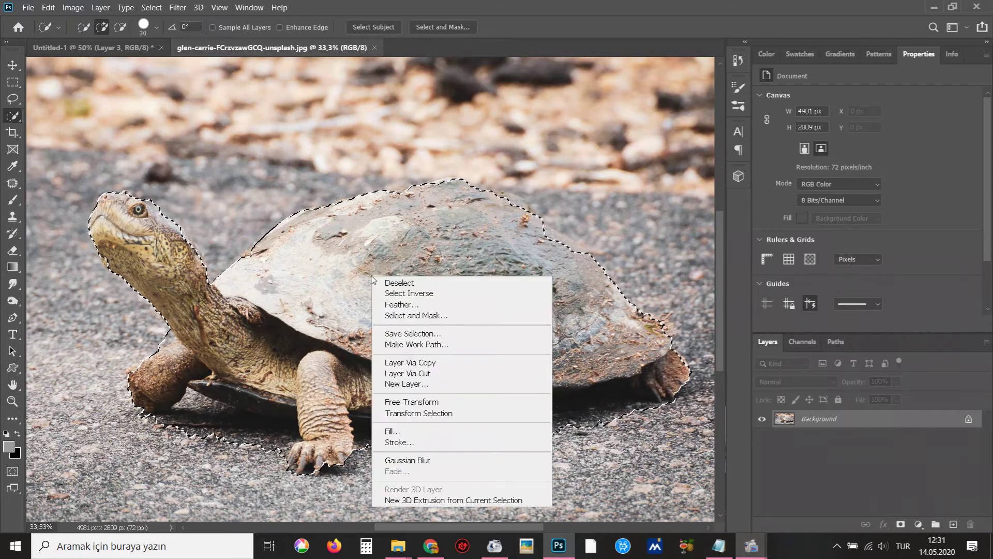
Convert the tortoise selection into a work path at 2,0 px tolerance, then pick the Pen Tool
{"action": "left_click", "coordinate": [416, 343]}
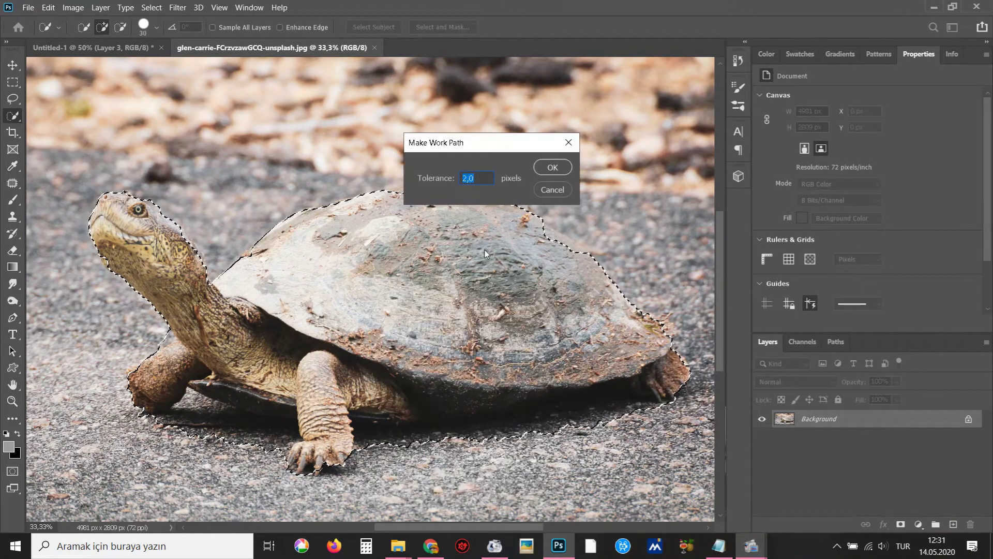
{"action": "left_click", "coordinate": [552, 167]}
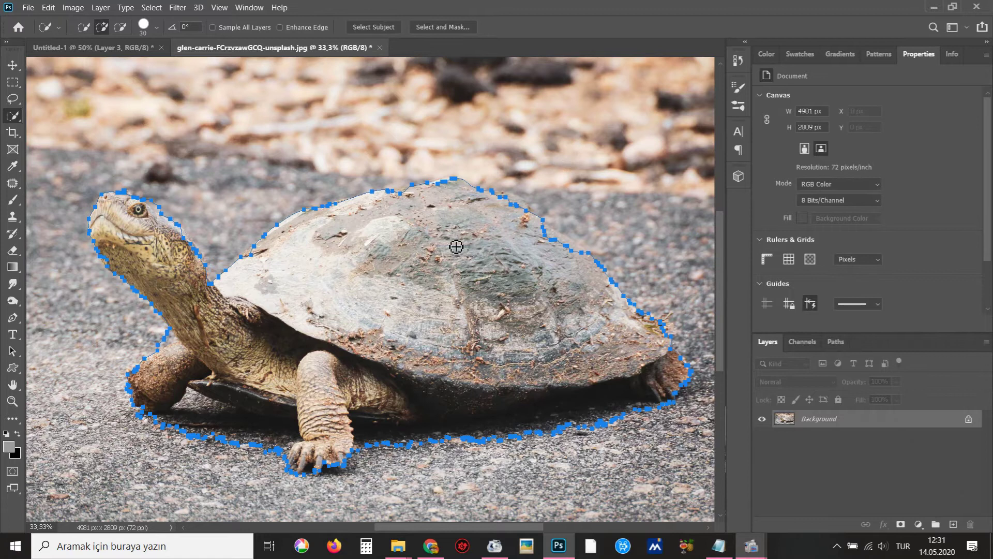
{"action": "left_click", "coordinate": [16, 326]}
{"action": "left_click", "coordinate": [62, 317]}
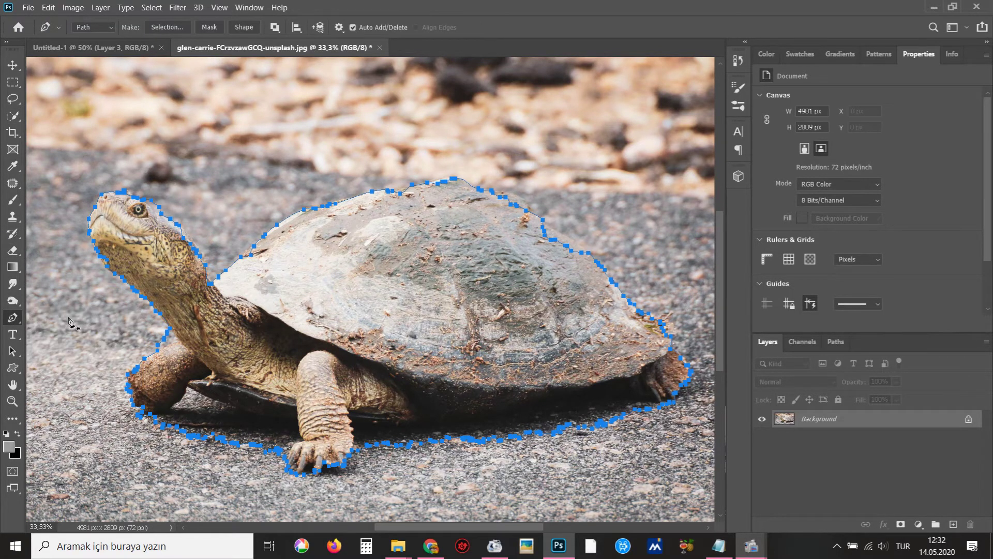
Add and move anchors so the work path hugs the tortoise's head and neck edge
{"action": "left_click_drag", "start_coordinate": [168, 259], "coordinate": [326, 282]}
{"action": "left_click_drag", "start_coordinate": [296, 215], "coordinate": [283, 196]}
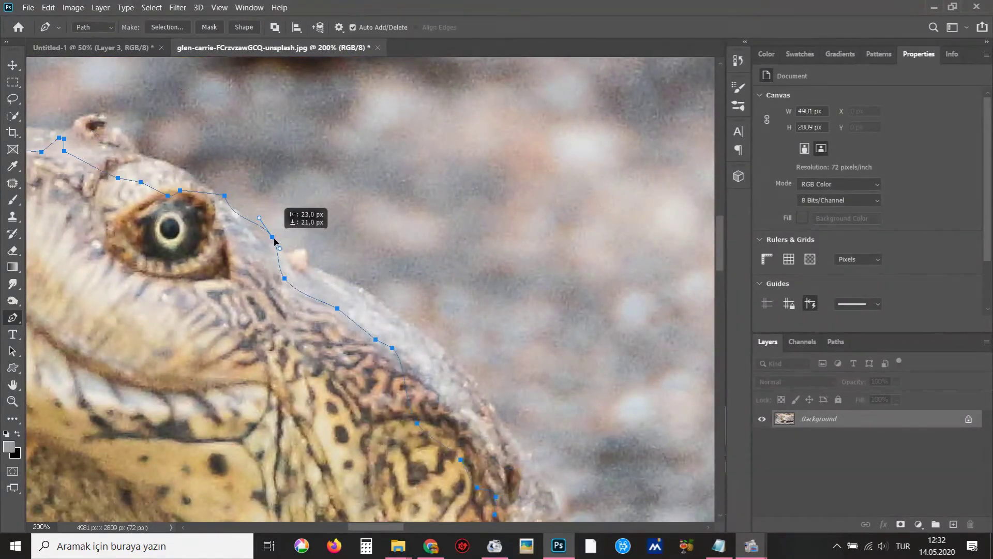
{"action": "left_click", "coordinate": [287, 205]}
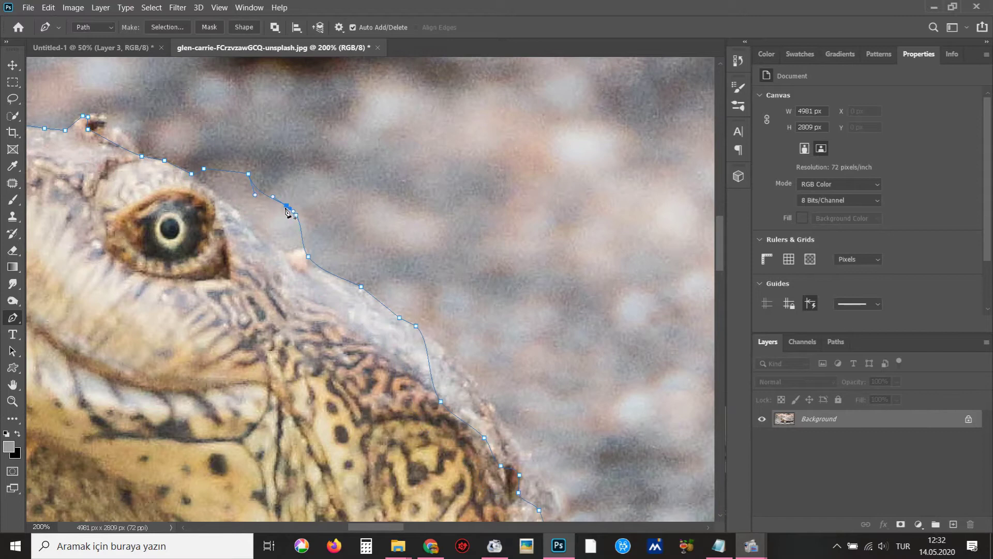
{"action": "mouse_move", "coordinate": [296, 215]}
{"action": "left_mouse_down"}
{"action": "mouse_move", "coordinate": [271, 238]}
{"action": "mouse_move", "coordinate": [255, 226]}
{"action": "left_mouse_up"}
{"action": "left_click_drag", "start_coordinate": [248, 176], "coordinate": [221, 199]}
{"action": "scroll", "coordinate": [271, 262], "scroll_direction": "down", "scroll_amount": 2}
{"action": "scroll", "coordinate": [284, 283], "scroll_direction": "up", "scroll_amount": 1}
{"action": "scroll", "coordinate": [283, 283], "scroll_direction": "up", "scroll_amount": 3}
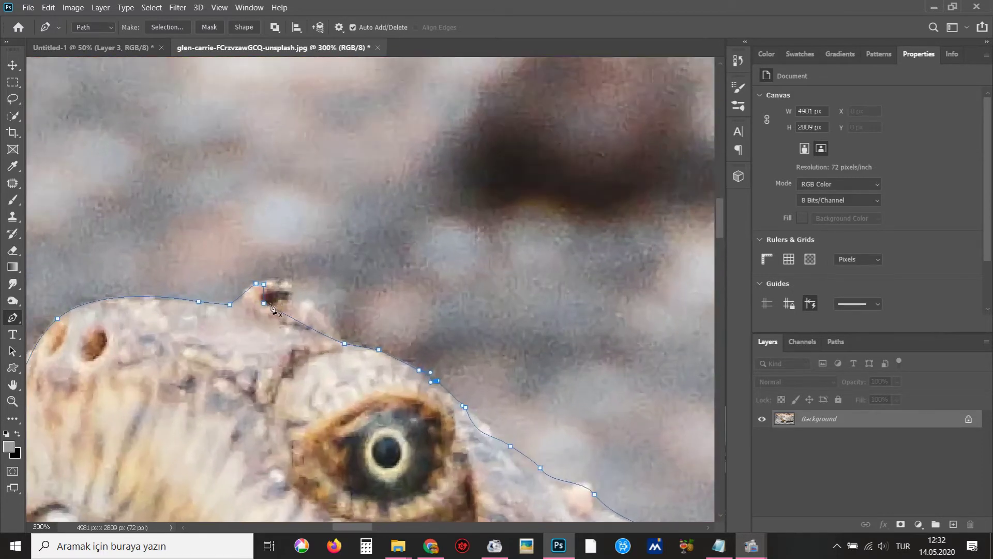
{"action": "mouse_move", "coordinate": [262, 305]}
{"action": "left_mouse_down"}
{"action": "mouse_move", "coordinate": [290, 284]}
{"action": "mouse_move", "coordinate": [267, 282]}
{"action": "left_mouse_up"}
{"action": "key", "text": "ctrl+minus"}
{"action": "key", "text": "ctrl+minus"}
{"action": "key", "text": "ctrl+minus"}
{"action": "scroll", "coordinate": [355, 196], "scroll_direction": "down", "scroll_amount": 3}
{"action": "scroll", "coordinate": [355, 196], "scroll_direction": "down", "scroll_amount": 3}
Reshape anchors and curve handles so the path follows the front leg's edge
{"action": "key", "text": "ctrl+plus"}
{"action": "key", "text": "ctrl+plus"}
{"action": "key", "text": "ctrl+plus"}
{"action": "key", "text": "ctrl+plus"}
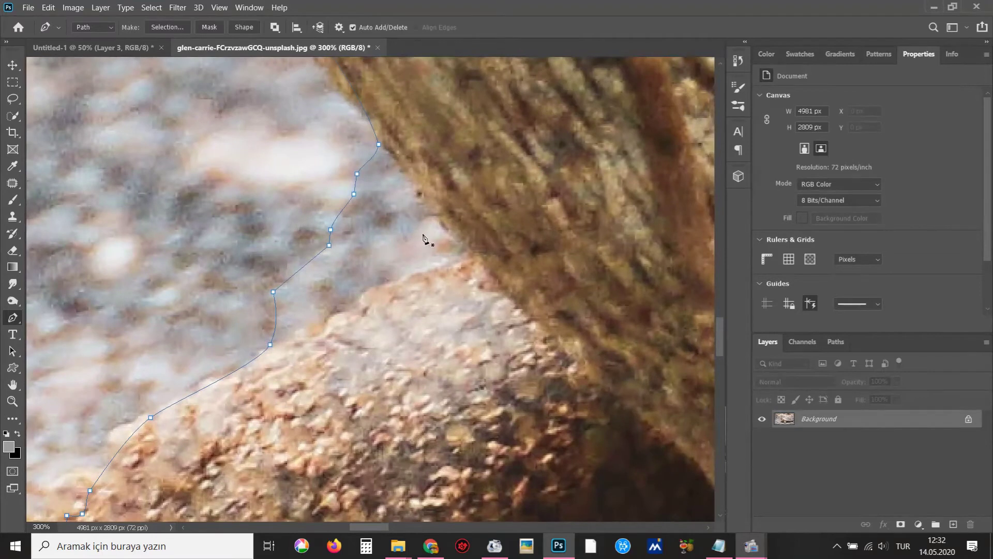
{"action": "left_click_drag", "start_coordinate": [356, 175], "coordinate": [413, 186]}
{"action": "left_click_drag", "start_coordinate": [355, 199], "coordinate": [454, 237]}
{"action": "left_click_drag", "start_coordinate": [333, 233], "coordinate": [458, 261]}
{"action": "left_click_drag", "start_coordinate": [329, 245], "coordinate": [383, 293]}
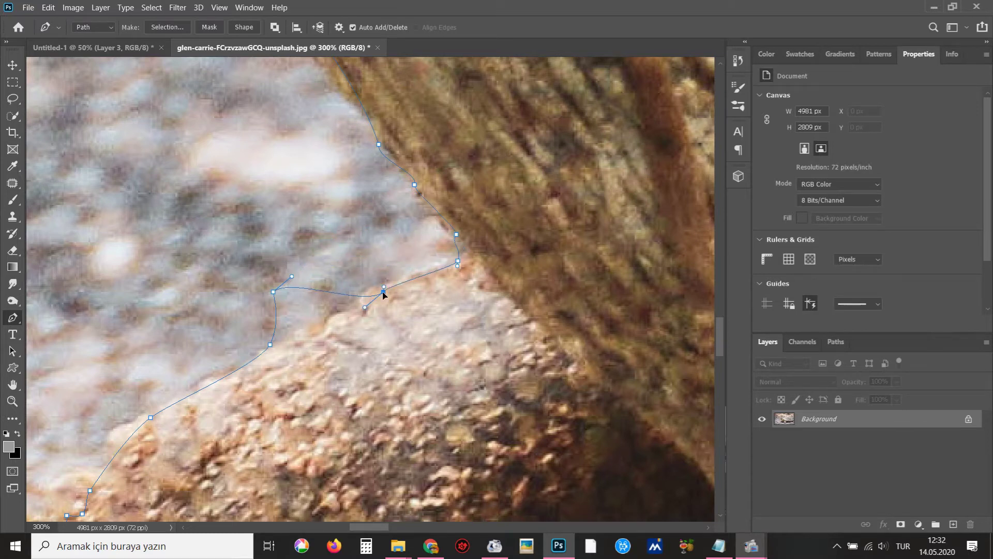
{"action": "left_click_drag", "start_coordinate": [274, 292], "coordinate": [328, 319]}
{"action": "scroll", "coordinate": [328, 320], "scroll_direction": "down", "scroll_amount": 3}
{"action": "scroll", "coordinate": [362, 300], "scroll_direction": "left", "scroll_amount": 3}
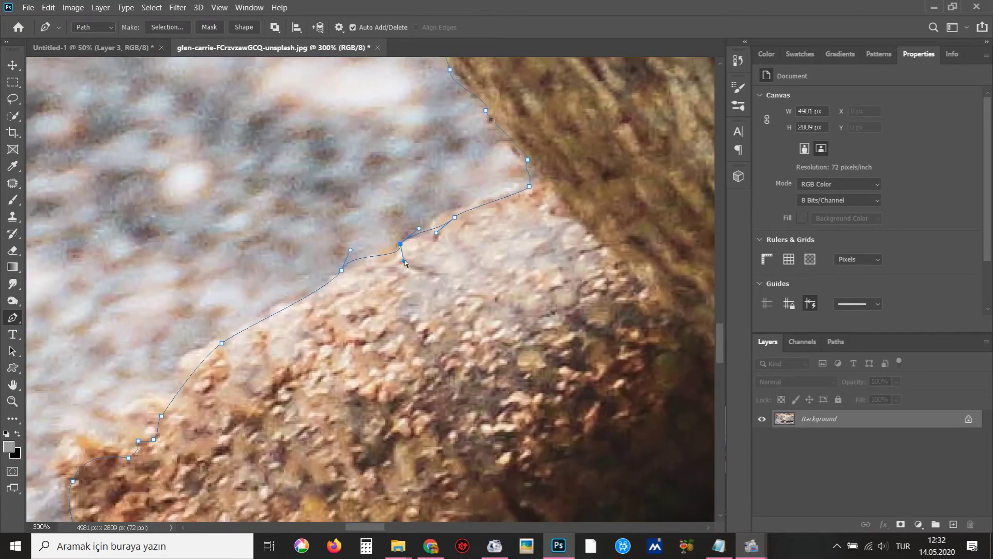
{"action": "left_click_drag", "start_coordinate": [383, 259], "coordinate": [379, 252]}
{"action": "mouse_move", "coordinate": [380, 249]}
{"action": "left_mouse_down"}
{"action": "mouse_move", "coordinate": [404, 249]}
{"action": "mouse_move", "coordinate": [359, 255]}
{"action": "left_mouse_up"}
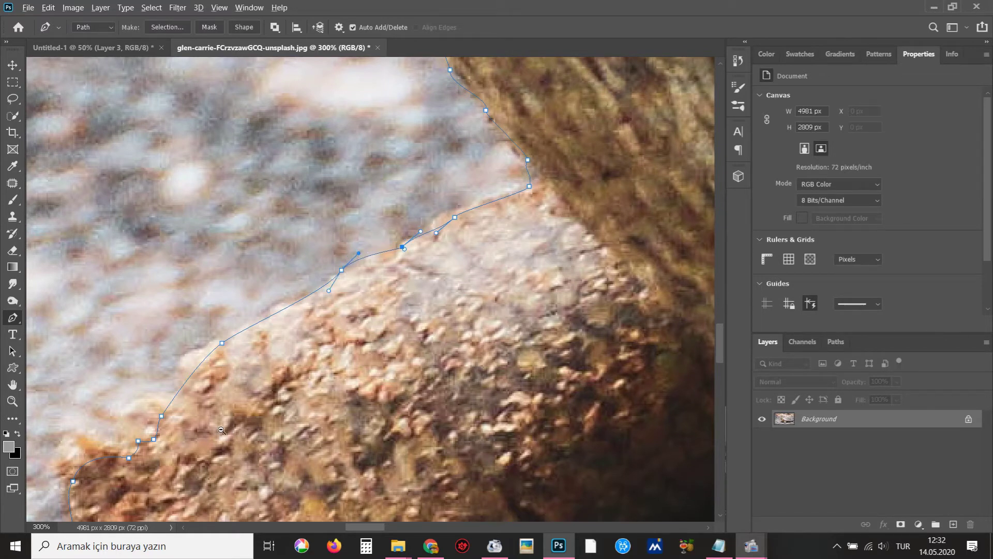
{"action": "left_click", "coordinate": [221, 430], "text": "alt"}
{"action": "left_click", "coordinate": [221, 429], "text": "alt"}
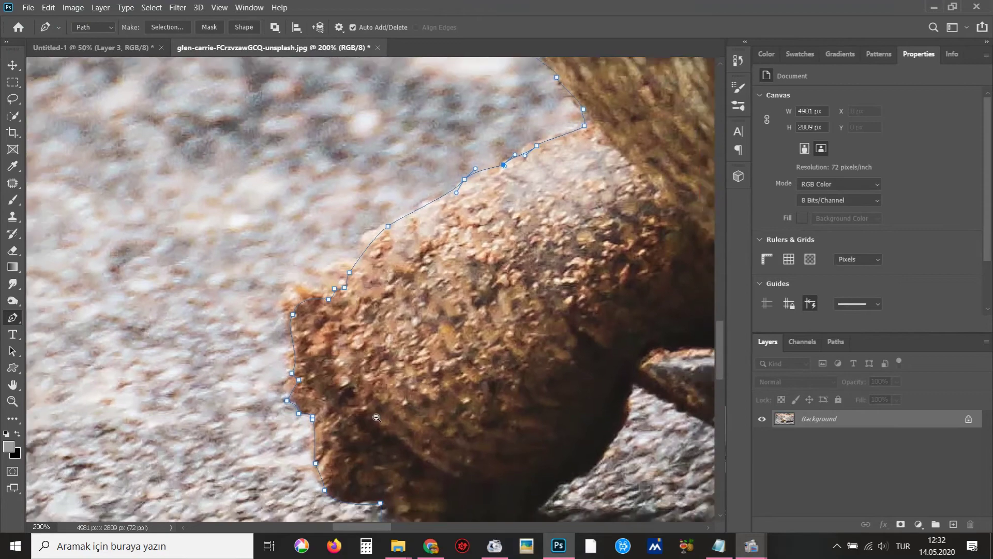
{"action": "mouse_move", "coordinate": [362, 310]}
{"action": "left_mouse_down"}
{"action": "mouse_move", "coordinate": [342, 282]}
{"action": "mouse_move", "coordinate": [477, 342]}
{"action": "left_mouse_up"}
Pan and zoom to bring the upper edge of the turtle's shell into close view
{"action": "left_click", "coordinate": [476, 342], "text": "alt"}
{"action": "left_click", "coordinate": [476, 342], "text": "alt"}
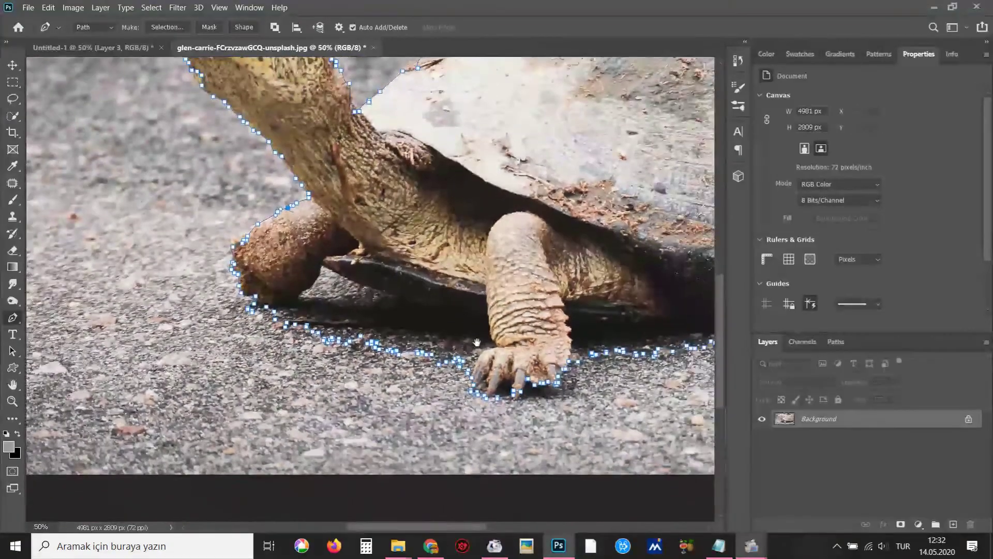
{"action": "left_click", "coordinate": [559, 386]}
{"action": "scroll", "coordinate": [529, 329], "scroll_direction": "right", "scroll_amount": 5}
{"action": "scroll", "coordinate": [529, 330], "scroll_direction": "right", "scroll_amount": 4}
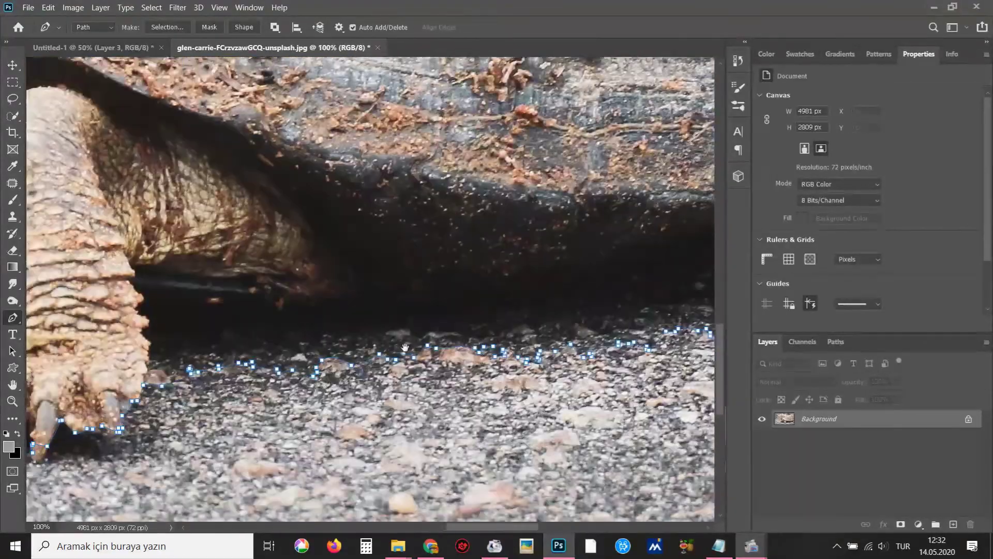
{"action": "left_click", "coordinate": [529, 329], "text": "alt"}
{"action": "left_click_drag", "start_coordinate": [547, 304], "coordinate": [345, 356]}
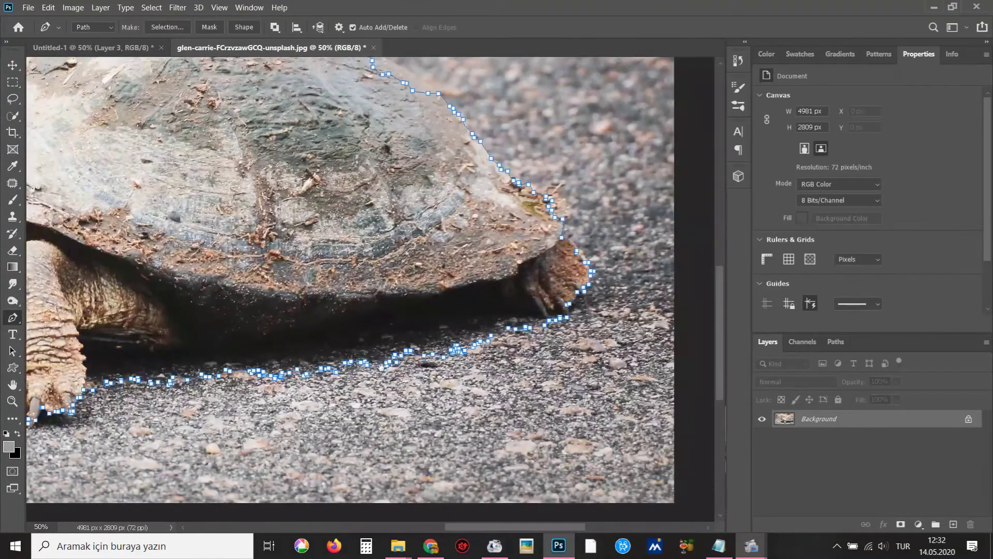
{"action": "left_click_drag", "start_coordinate": [493, 327], "coordinate": [500, 358]}
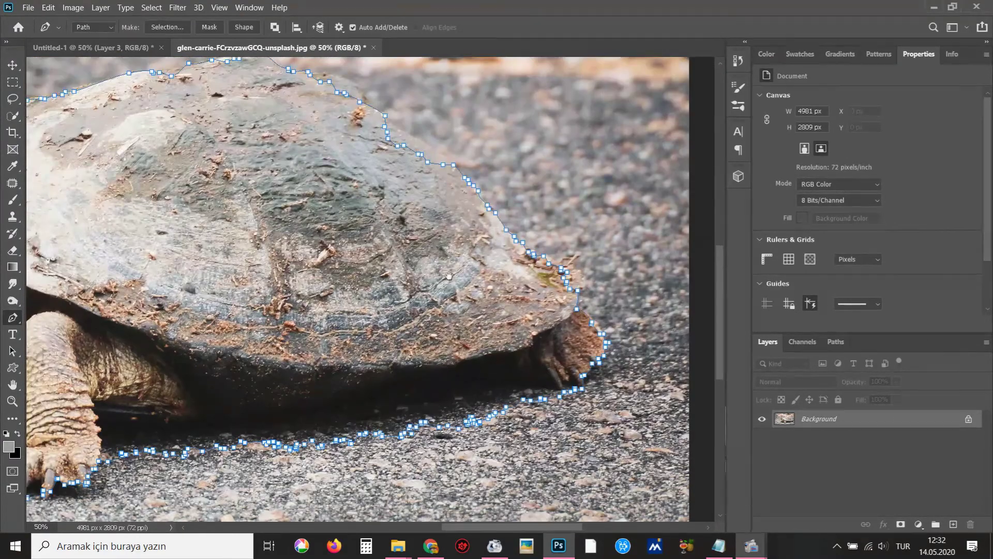
{"action": "left_click_drag", "start_coordinate": [437, 250], "coordinate": [497, 414]}
{"action": "left_click", "coordinate": [496, 413]}
{"action": "mouse_move", "coordinate": [495, 283]}
{"action": "left_mouse_down"}
{"action": "mouse_move", "coordinate": [513, 335]}
{"action": "mouse_move", "coordinate": [511, 311]}
{"action": "mouse_move", "coordinate": [448, 270]}
{"action": "left_mouse_up"}
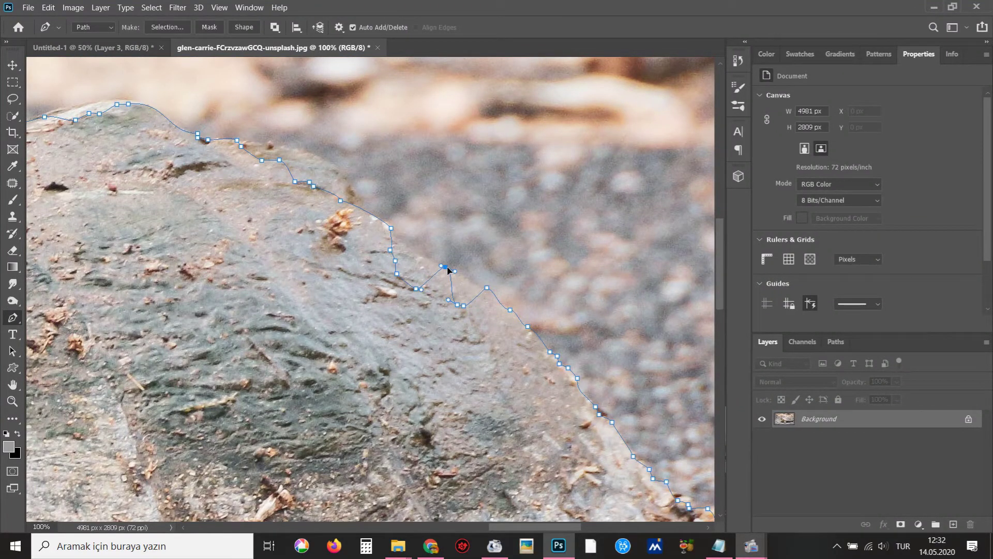
Drag stray shell-edge anchors back onto the outline to smooth the kink, then load the path as a selection
{"action": "left_click_drag", "start_coordinate": [463, 307], "coordinate": [469, 278]}
{"action": "left_click_drag", "start_coordinate": [464, 306], "coordinate": [476, 288]}
{"action": "left_click_drag", "start_coordinate": [405, 266], "coordinate": [423, 252]}
{"action": "mouse_move", "coordinate": [416, 288]}
{"action": "left_mouse_down"}
{"action": "mouse_move", "coordinate": [436, 265]}
{"action": "mouse_move", "coordinate": [380, 243]}
{"action": "mouse_move", "coordinate": [408, 251]}
{"action": "left_mouse_up"}
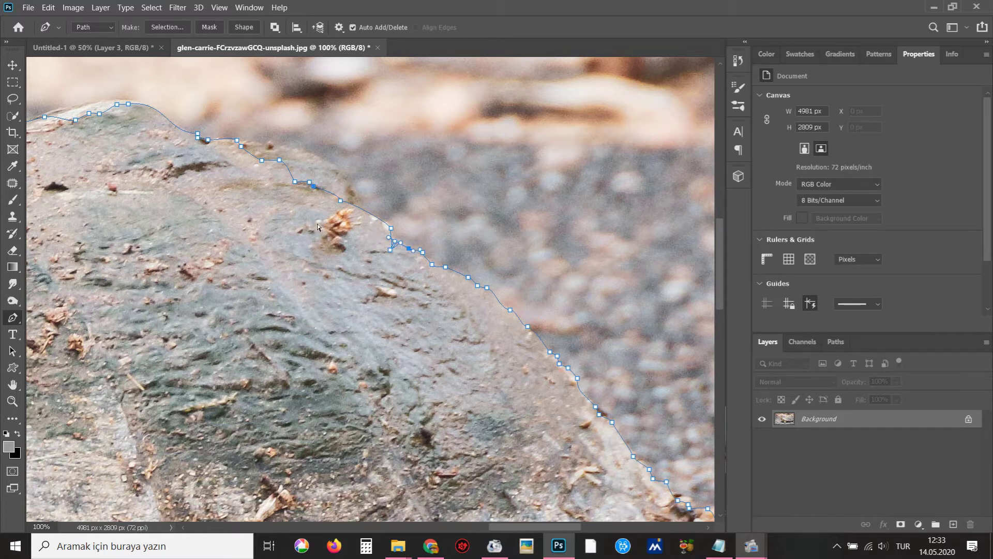
{"action": "key", "text": "ctrl+Return"}
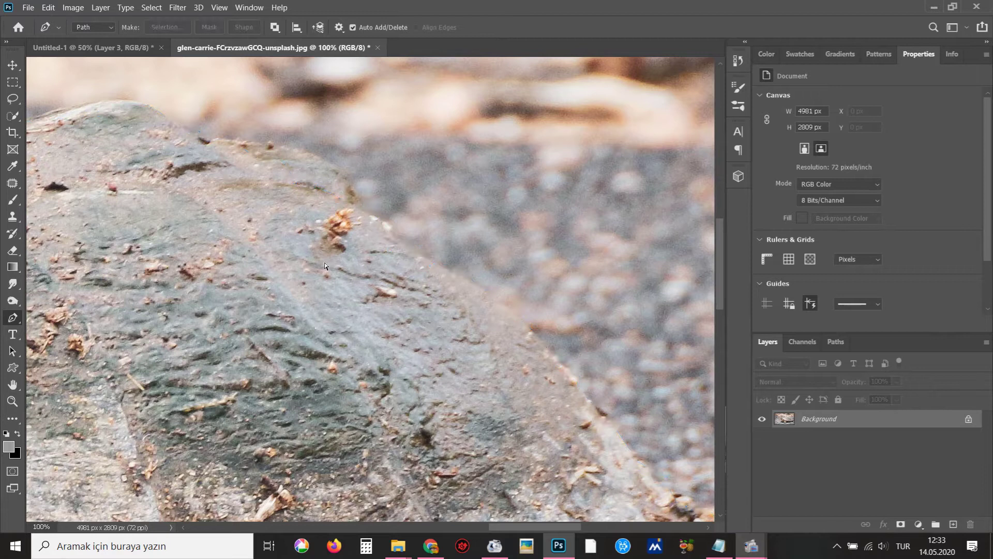
Add a layer mask to Layer 0 from the turtle selection and drag the layer toward the Untitled-1 desert document
{"action": "key", "text": "ctrl+minus"}
{"action": "key", "text": "ctrl+minus"}
{"action": "key", "text": "ctrl+minus"}
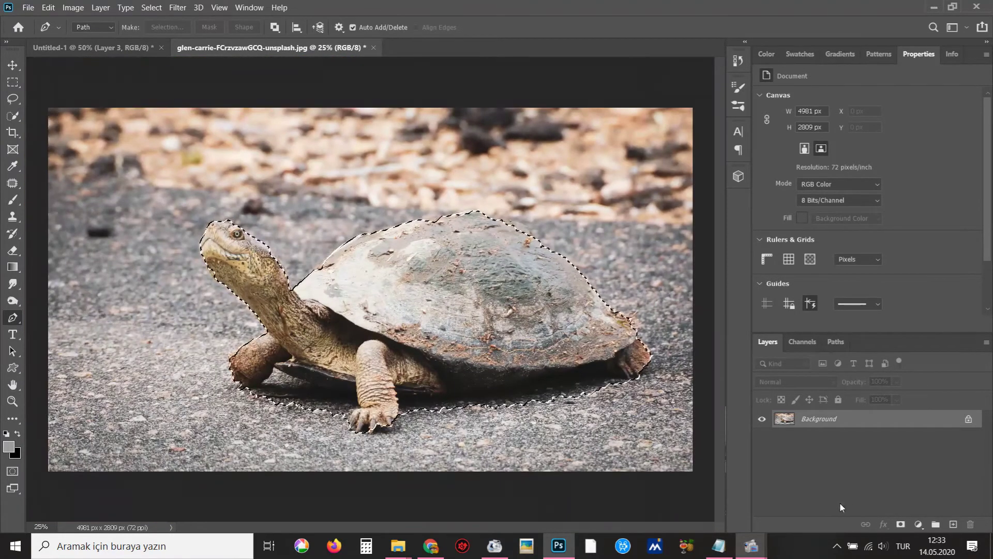
{"action": "left_click", "coordinate": [900, 524]}
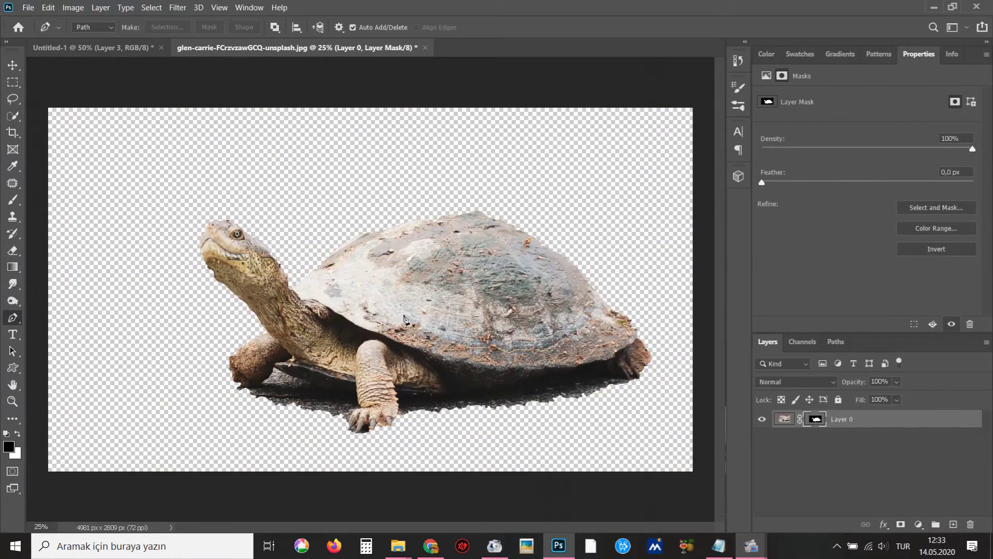
{"action": "key", "text": "v"}
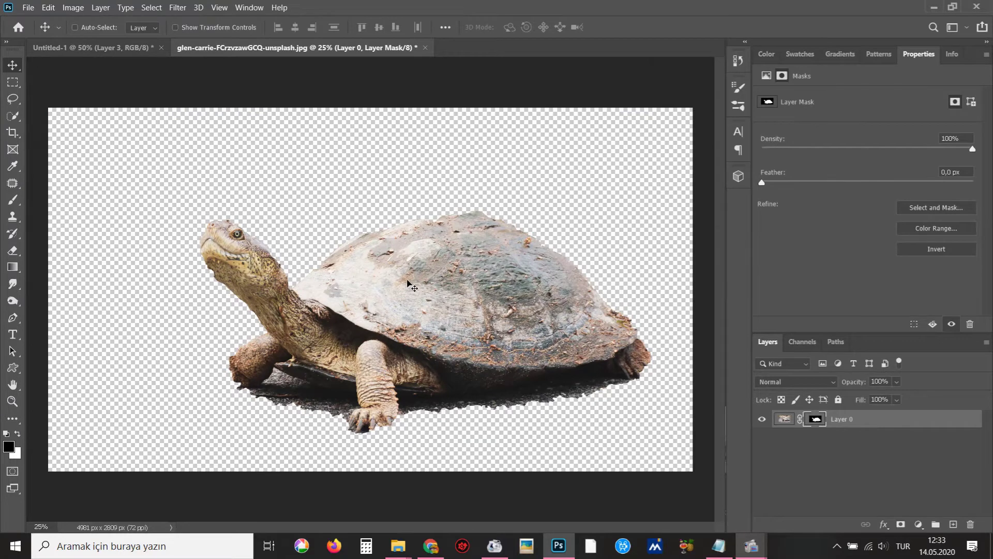
{"action": "left_click_drag", "start_coordinate": [419, 279], "coordinate": [100, 39]}
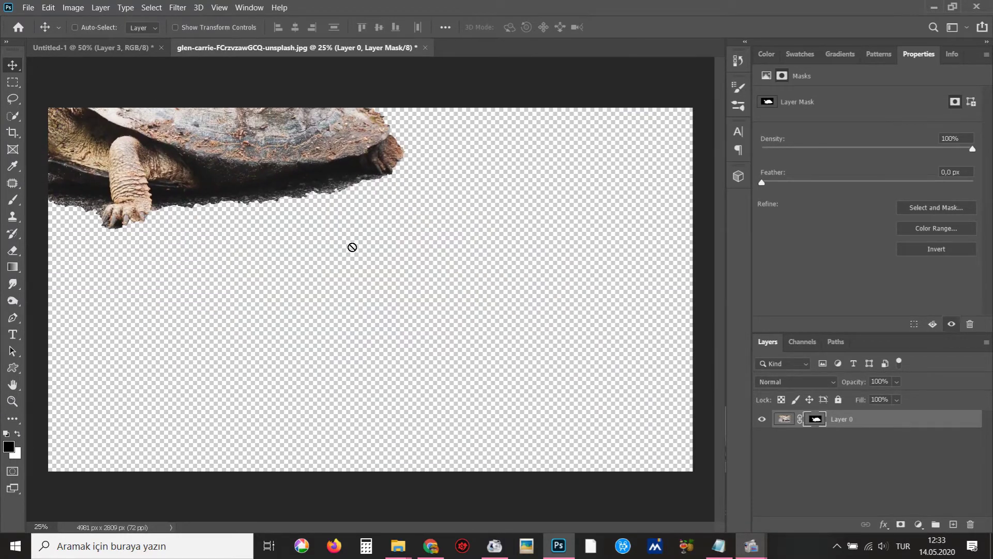
{"action": "left_click_drag", "start_coordinate": [351, 247], "coordinate": [383, 269]}
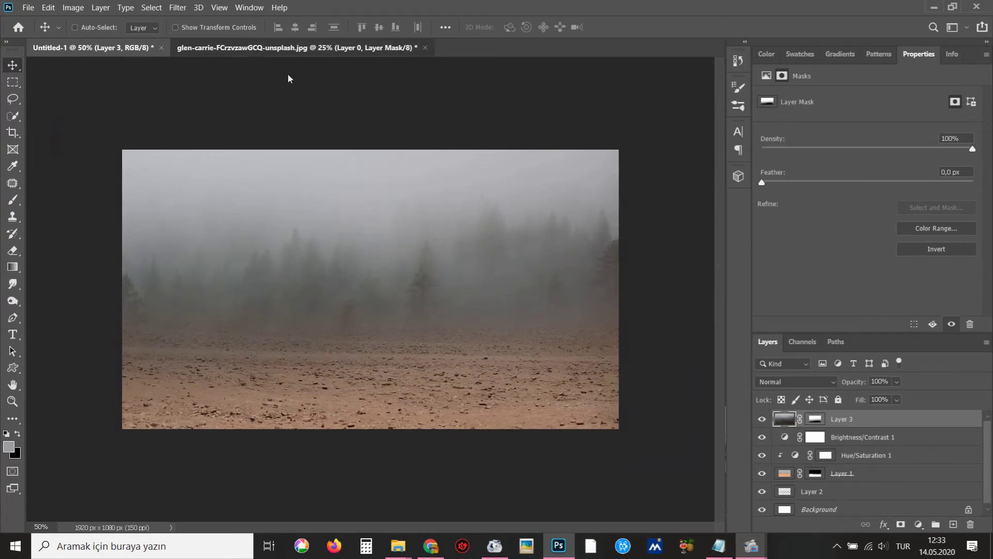
Drop the turtle into Untitled-1 and scale it down to 32.43%
{"action": "left_click", "coordinate": [255, 46]}
{"action": "mouse_move", "coordinate": [417, 303]}
{"action": "left_mouse_down"}
{"action": "mouse_move", "coordinate": [113, 48]}
{"action": "mouse_move", "coordinate": [347, 287]}
{"action": "left_mouse_up"}
{"action": "key", "text": "ctrl+t"}
{"action": "key", "text": "ctrl+minus"}
{"action": "key", "text": "ctrl+minus"}
{"action": "key", "text": "ctrl+minus"}
{"action": "left_click_drag", "start_coordinate": [569, 172], "coordinate": [440, 281]}
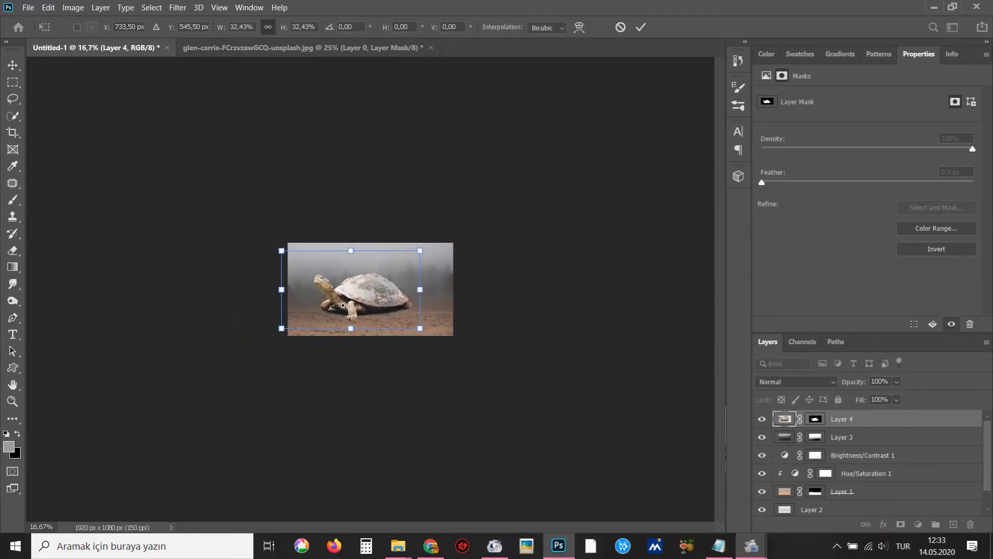
{"action": "key", "text": "ctrl+plus"}
{"action": "key", "text": "ctrl+plus"}
{"action": "key", "text": "ctrl+plus"}
Flip the turtle horizontally to face right, move it down-right onto the ground, and apply the transform
{"action": "right_click", "coordinate": [359, 316]}
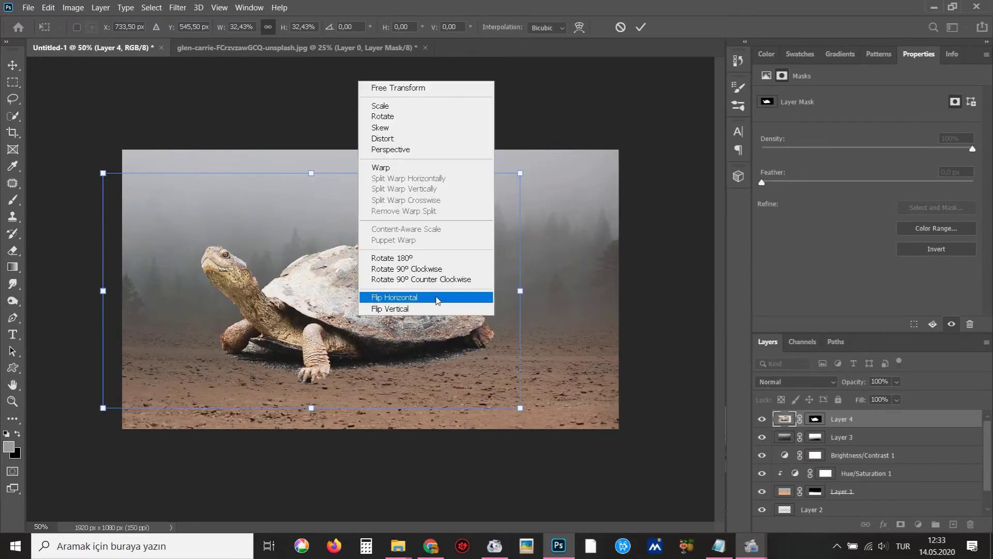
{"action": "left_click", "coordinate": [404, 297]}
{"action": "left_click_drag", "start_coordinate": [401, 337], "coordinate": [492, 356]}
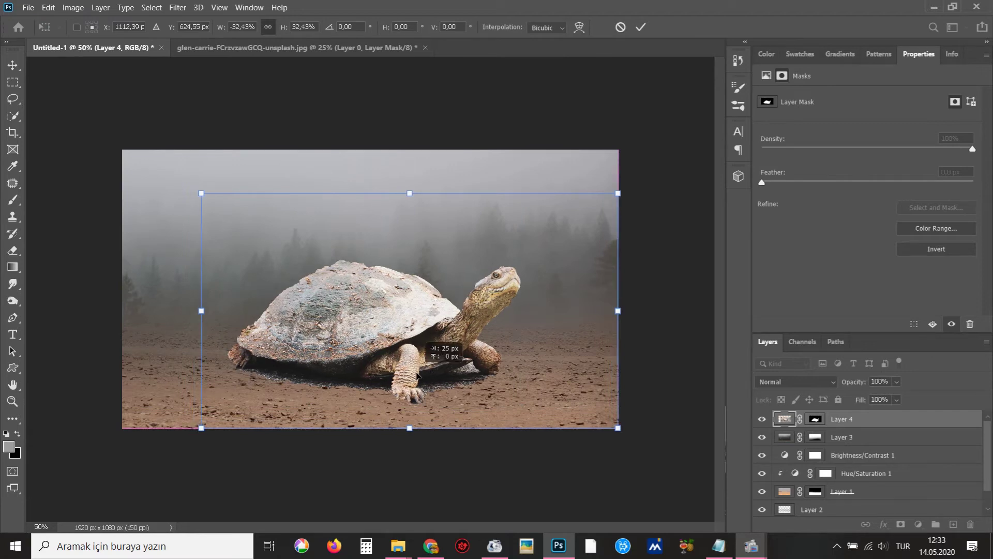
{"action": "key", "text": "ctrl+plus"}
{"action": "key", "text": "Return"}
{"action": "scroll", "coordinate": [521, 383], "scroll_direction": "up", "scroll_amount": 1}
{"action": "left_click", "coordinate": [815, 419]}
Pen-trace the dark road patch from the foot upward and across under the shell
{"action": "scroll", "coordinate": [569, 414], "scroll_direction": "up", "scroll_amount": 1}
{"action": "scroll", "coordinate": [458, 405], "scroll_direction": "up", "scroll_amount": 1}
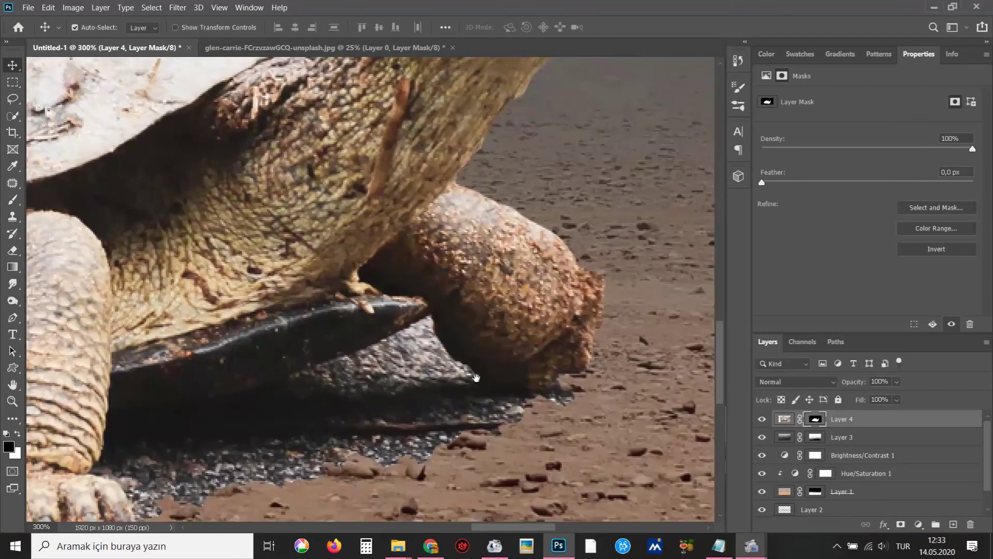
{"action": "key", "text": "p"}
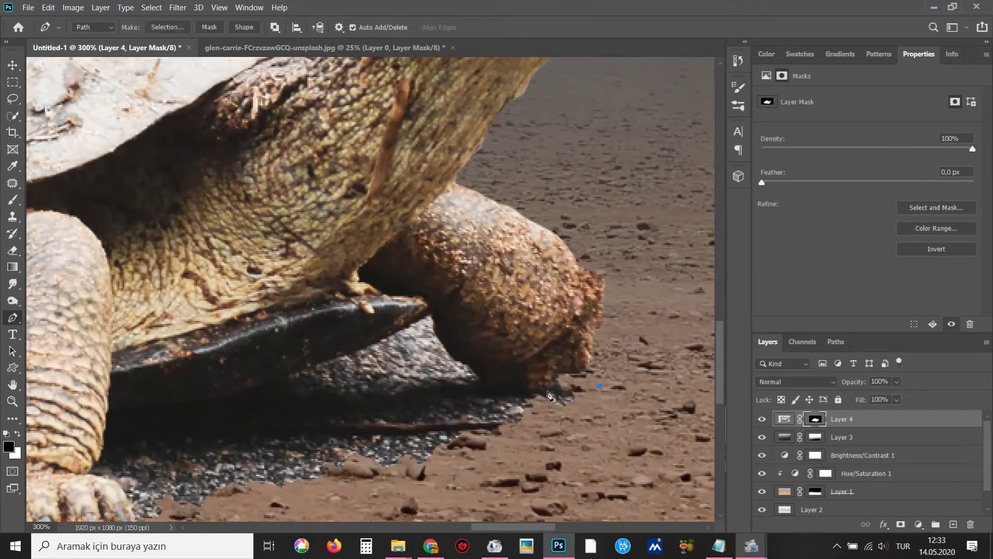
{"action": "mouse_move", "coordinate": [569, 380]}
{"action": "left_mouse_down"}
{"action": "mouse_move", "coordinate": [503, 398]}
{"action": "mouse_move", "coordinate": [471, 371]}
{"action": "left_mouse_up"}
{"action": "left_click", "coordinate": [438, 333]}
{"action": "left_click", "coordinate": [428, 315]}
{"action": "scroll", "coordinate": [213, 403], "scroll_direction": "down", "scroll_amount": 1}
{"action": "scroll", "coordinate": [214, 404], "scroll_direction": "left", "scroll_amount": 2}
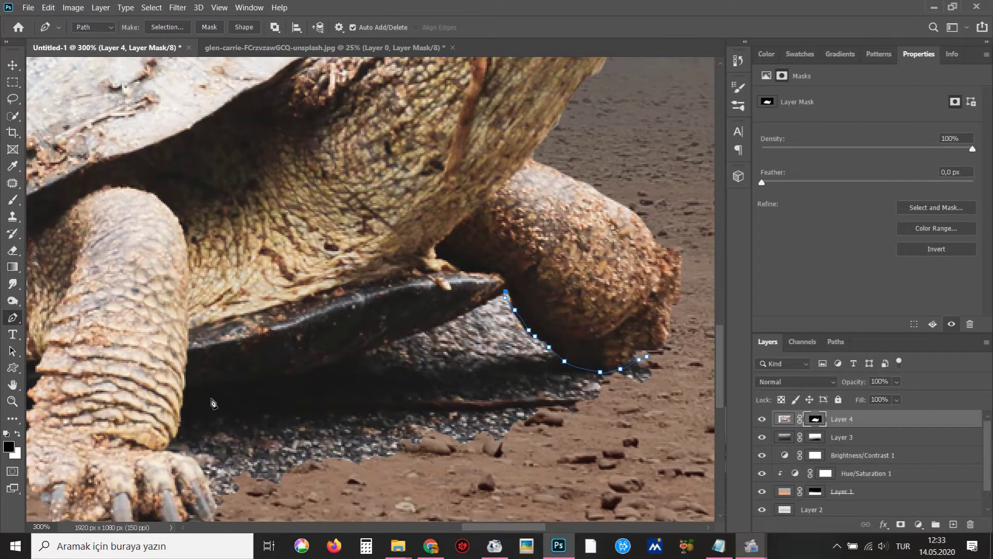
{"action": "left_click", "coordinate": [183, 391]}
{"action": "left_click_drag", "start_coordinate": [355, 340], "coordinate": [370, 352]}
Finish tracing down the leg and around the foot, then load the outline as a selection
{"action": "scroll", "coordinate": [289, 338], "scroll_direction": "down", "scroll_amount": 2}
{"action": "scroll", "coordinate": [289, 339], "scroll_direction": "left", "scroll_amount": 3}
{"action": "left_click", "coordinate": [287, 336]}
{"action": "left_click_drag", "start_coordinate": [283, 349], "coordinate": [279, 355]}
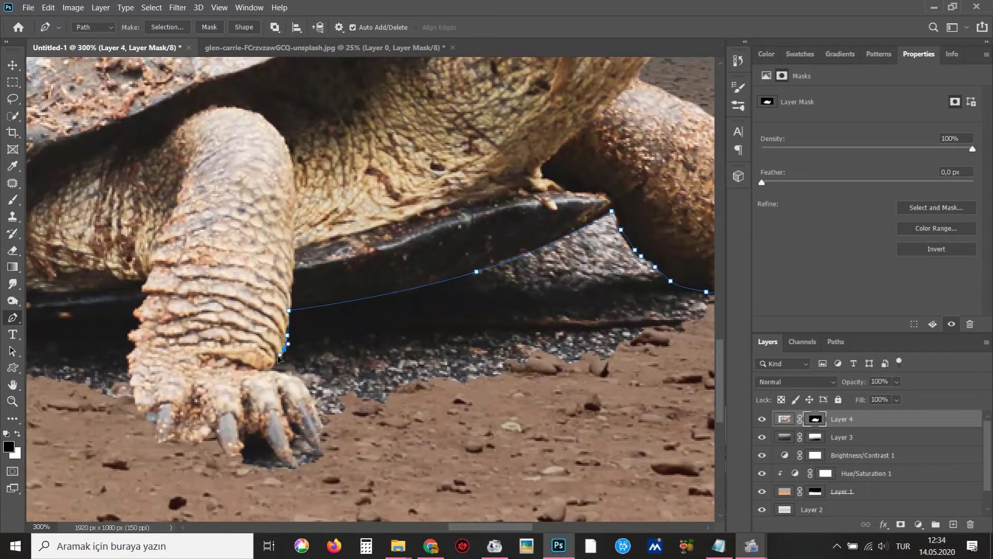
{"action": "left_click", "coordinate": [292, 377]}
{"action": "left_click_drag", "start_coordinate": [320, 408], "coordinate": [320, 415]}
{"action": "left_click_drag", "start_coordinate": [549, 457], "coordinate": [430, 456]}
{"action": "key", "text": "ctrl+Return"}
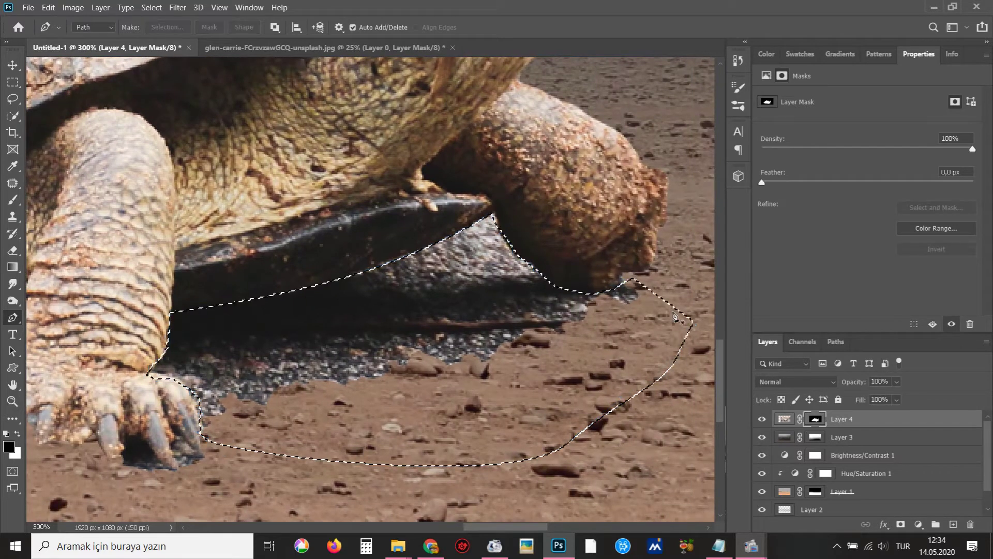
Paint black on the mask with a 100% opacity and flow brush to hide the patch, then deselect
{"action": "key", "text": "b"}
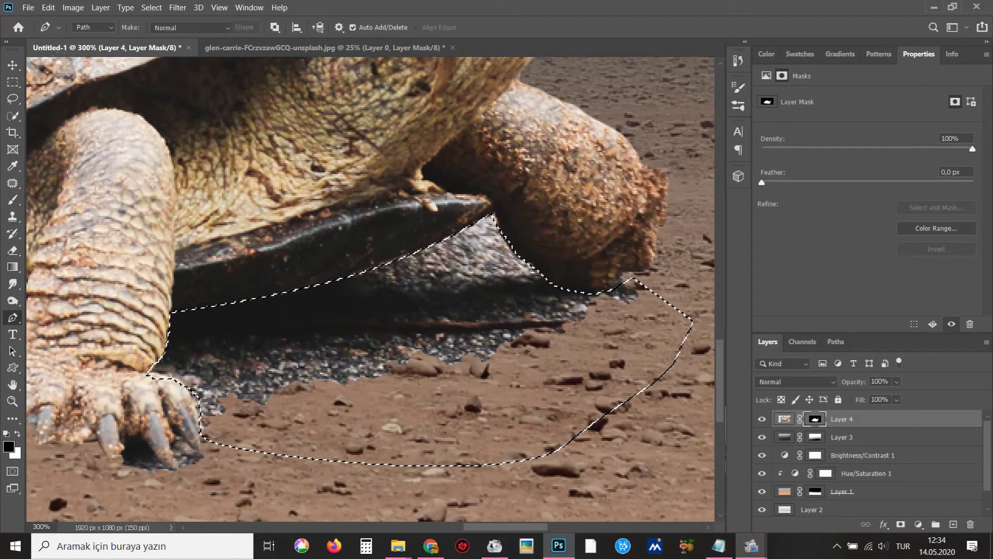
{"action": "left_click_drag", "start_coordinate": [346, 309], "coordinate": [466, 310]}
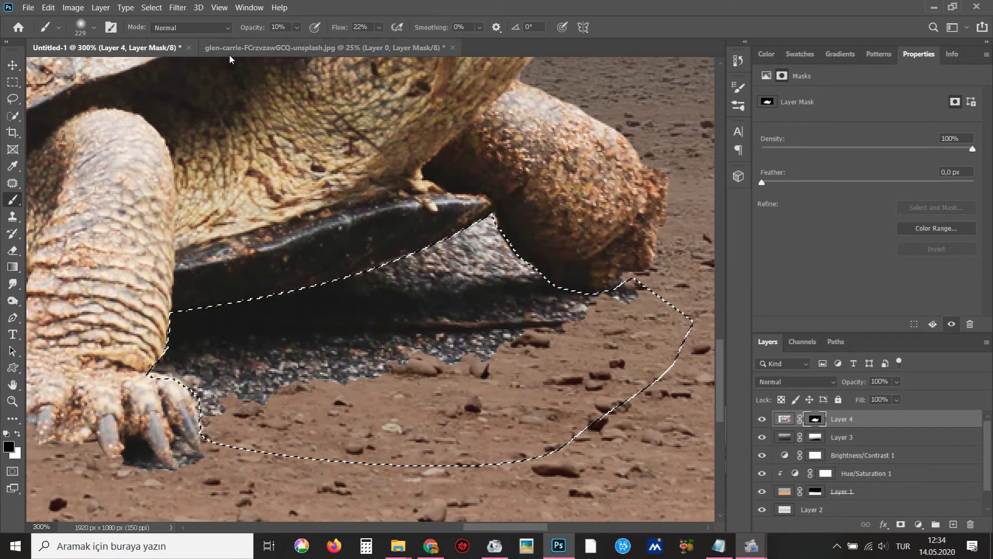
{"action": "left_click", "coordinate": [297, 27]}
{"action": "left_click_drag", "start_coordinate": [300, 41], "coordinate": [430, 41]}
{"action": "left_click", "coordinate": [379, 27]}
{"action": "left_click_drag", "start_coordinate": [343, 250], "coordinate": [311, 250]}
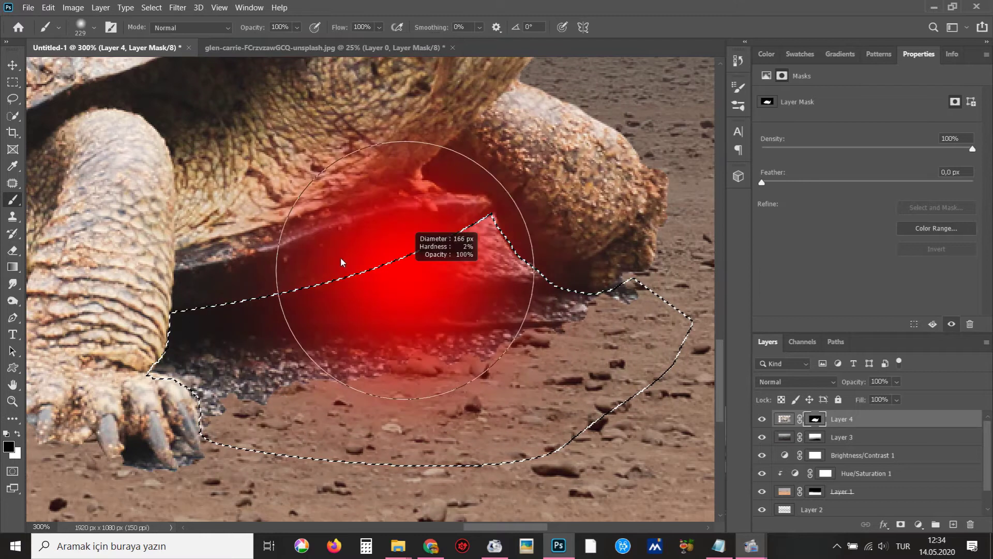
{"action": "left_click_drag", "start_coordinate": [233, 373], "coordinate": [620, 298]}
{"action": "key", "text": "ctrl+d"}
{"action": "scroll", "coordinate": [364, 434], "scroll_direction": "left", "scroll_amount": 10}
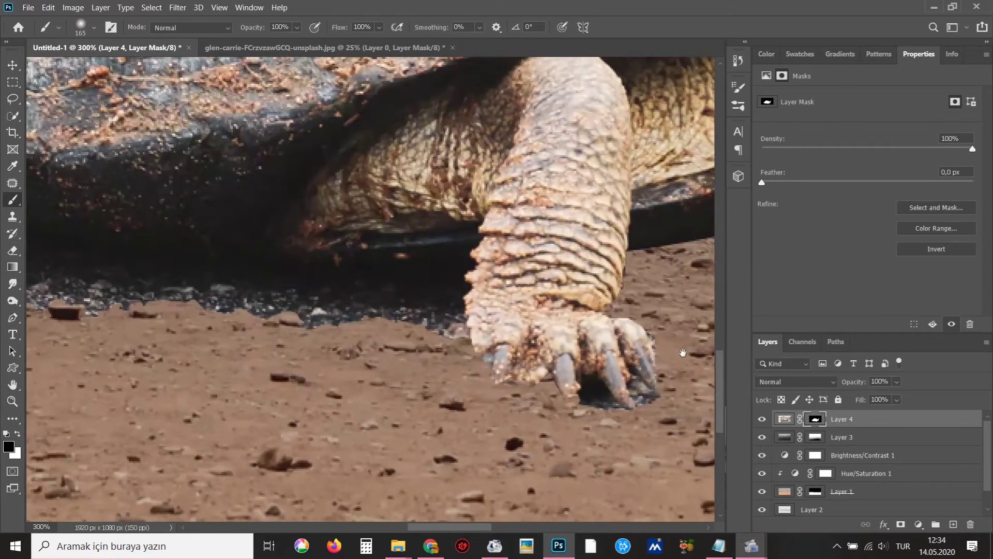
Pen-trace the shell's shadow edge from the leg leftward along the shell's underside
{"action": "key", "text": "p"}
{"action": "left_click_drag", "start_coordinate": [458, 327], "coordinate": [457, 317]}
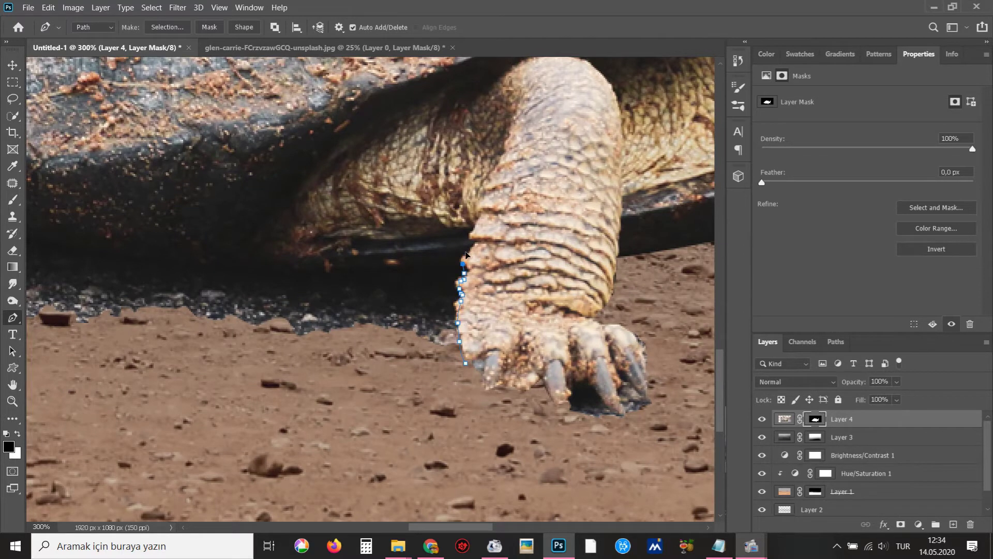
{"action": "left_click_drag", "start_coordinate": [259, 283], "coordinate": [498, 335]}
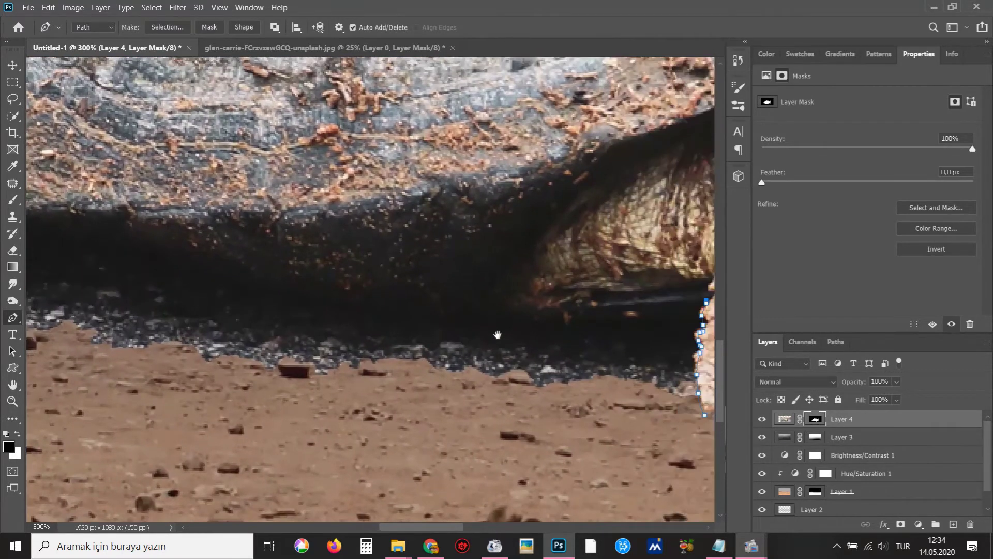
{"action": "left_click", "coordinate": [565, 317]}
{"action": "left_click_drag", "start_coordinate": [481, 321], "coordinate": [669, 381]}
{"action": "left_click", "coordinate": [559, 361]}
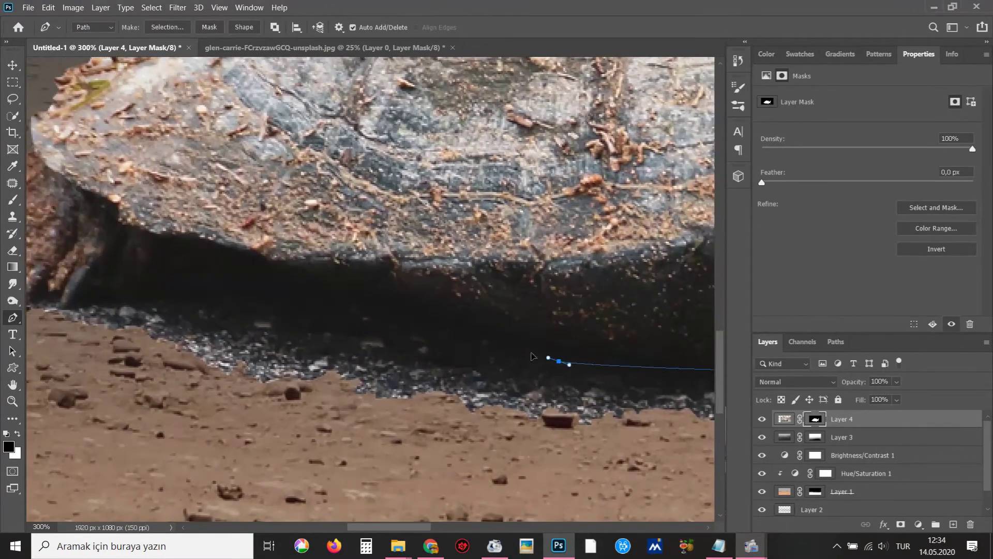
{"action": "left_click_drag", "start_coordinate": [489, 334], "coordinate": [464, 328]}
{"action": "left_click_drag", "start_coordinate": [324, 333], "coordinate": [417, 401]}
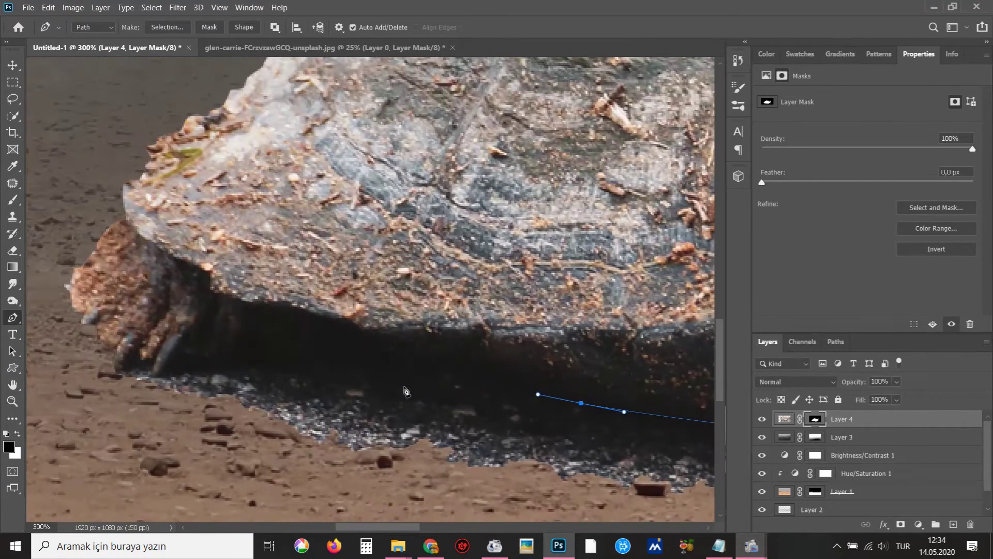
{"action": "left_click_drag", "start_coordinate": [371, 371], "coordinate": [343, 364]}
{"action": "left_click", "coordinate": [286, 350]}
{"action": "mouse_move", "coordinate": [253, 346]}
{"action": "left_mouse_down"}
{"action": "mouse_move", "coordinate": [205, 374]}
{"action": "mouse_move", "coordinate": [157, 377]}
{"action": "left_mouse_up"}
Close the outline near the front foot, load it as a selection, and switch to the Brush
{"action": "left_click", "coordinate": [136, 367]}
{"action": "left_click", "coordinate": [124, 374]}
{"action": "left_click", "coordinate": [167, 454], "text": "alt"}
{"action": "left_click", "coordinate": [167, 454], "text": "alt"}
{"action": "left_click_drag", "start_coordinate": [167, 454], "coordinate": [161, 438]}
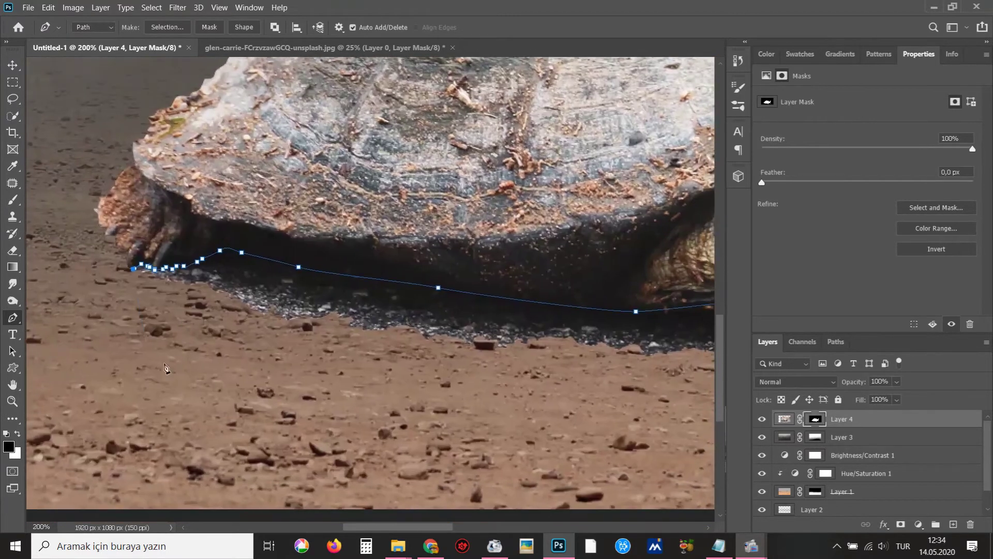
{"action": "left_click", "coordinate": [320, 392], "text": "ctrl"}
{"action": "key", "text": "ctrl+Return"}
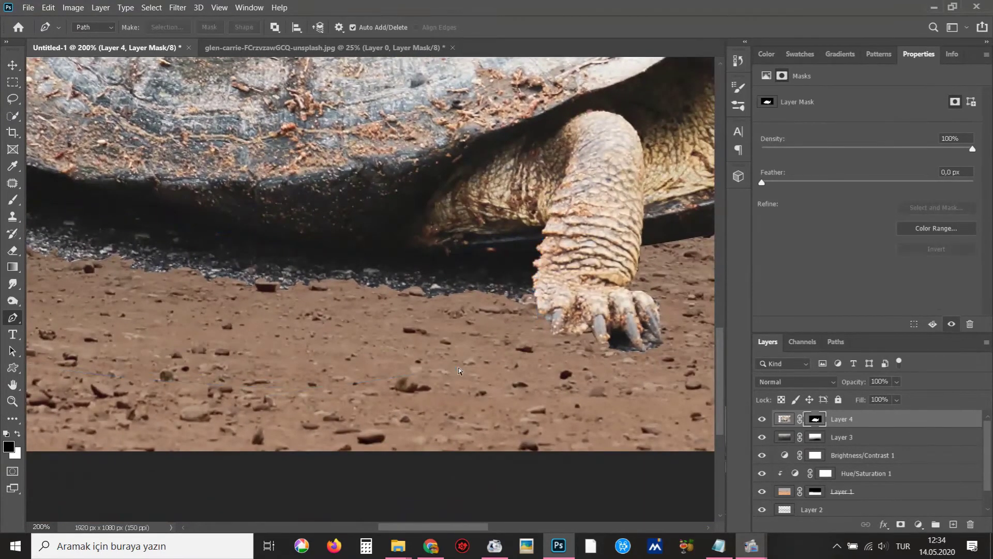
{"action": "key", "text": "b"}
{"action": "left_click", "coordinate": [371, 350], "text": "alt"}
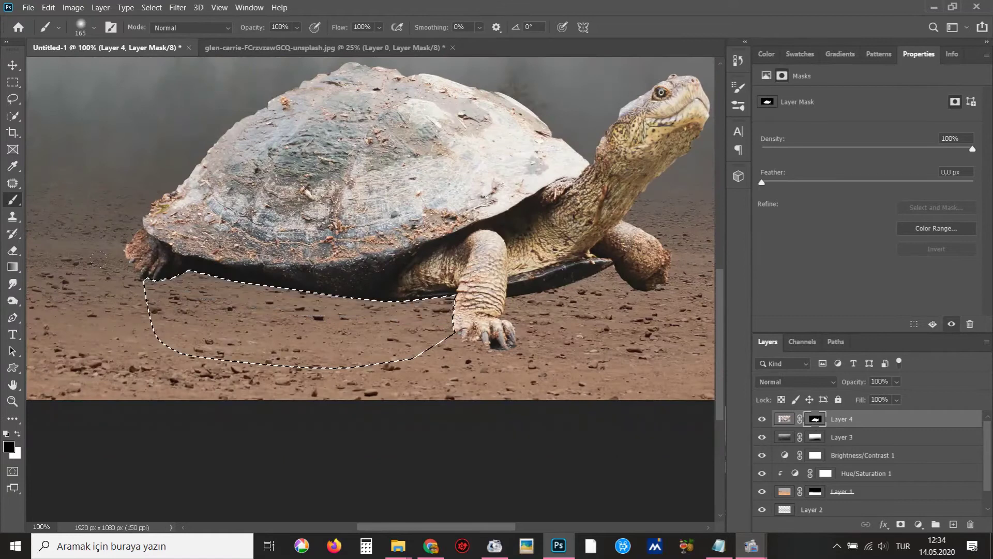
{"action": "left_click", "coordinate": [406, 334], "text": "ctrl"}
{"action": "left_click", "coordinate": [561, 142], "text": "ctrl"}
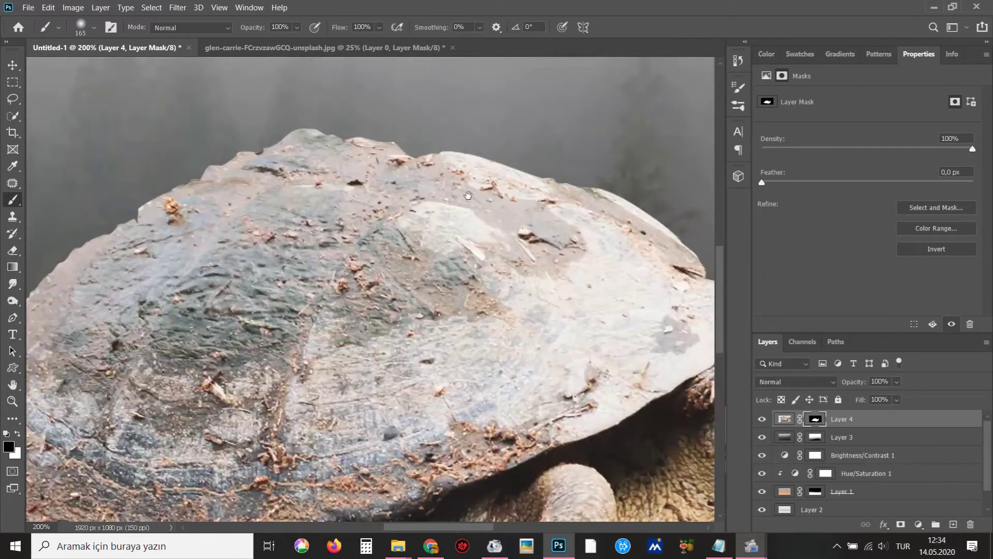
Toggle Layer 4's mask off and on to compare the tortoise with and without it
{"action": "left_click", "coordinate": [817, 427], "text": "shift"}
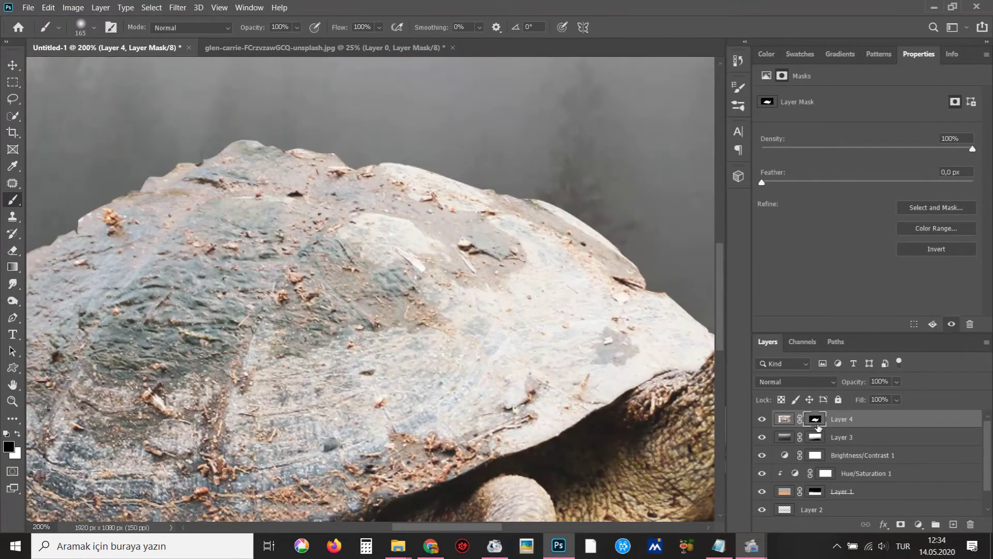
{"action": "key", "text": "ctrl+minus"}
{"action": "key", "text": "ctrl+minus"}
{"action": "key", "text": "ctrl+minus"}
{"action": "key", "text": "ctrl+minus"}
{"action": "key", "text": "ctrl+plus"}
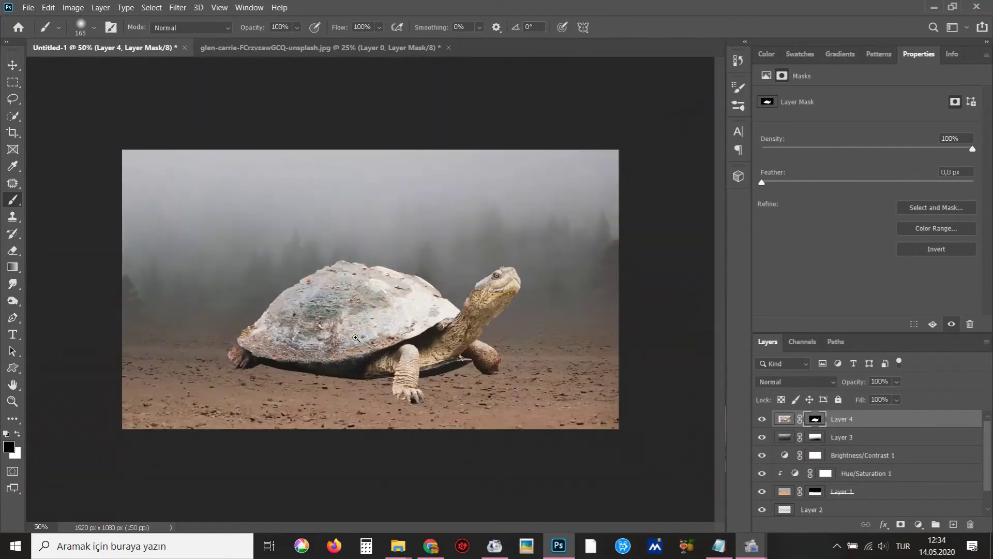
{"action": "key", "text": "ctrl+plus"}
{"action": "left_click", "coordinate": [814, 422], "text": "shift"}
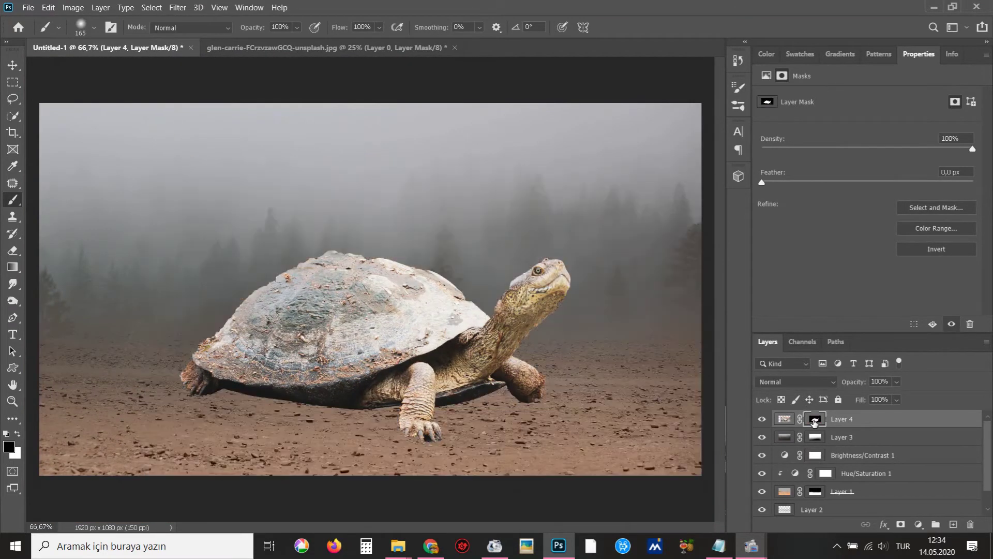
{"action": "left_click", "coordinate": [812, 420], "text": "shift"}
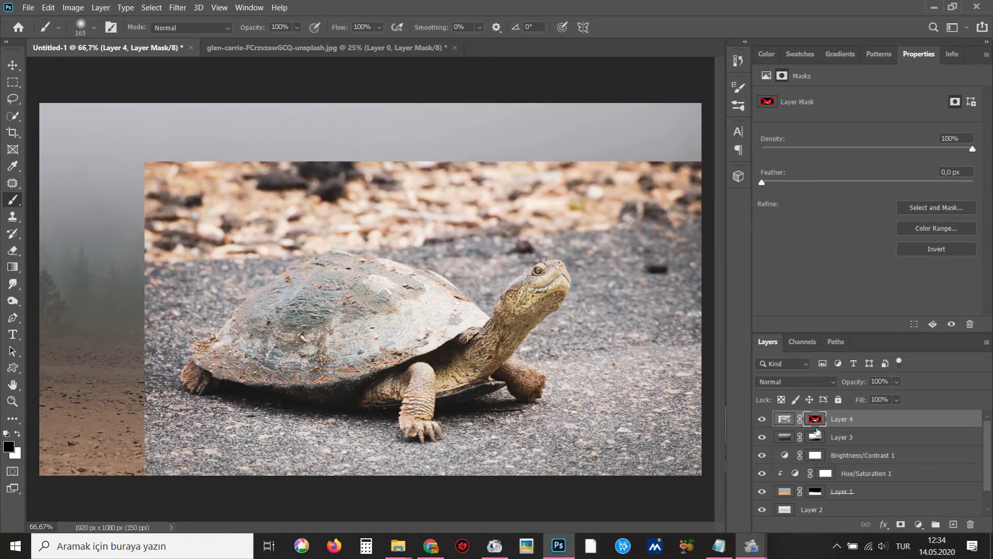
{"action": "key", "text": "ctrl+2"}
{"action": "left_click", "coordinate": [816, 423], "text": "shift"}
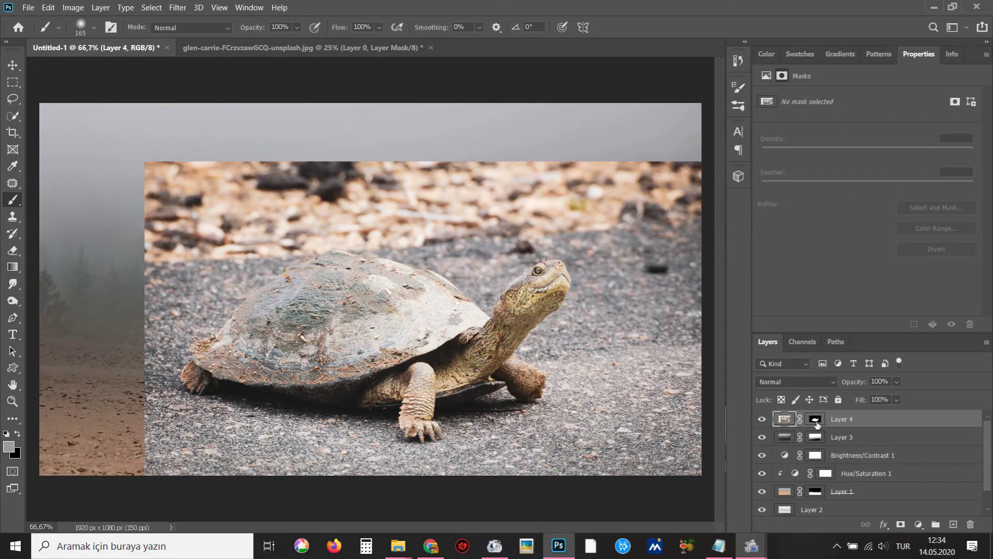
{"action": "left_click", "coordinate": [816, 423], "text": "shift"}
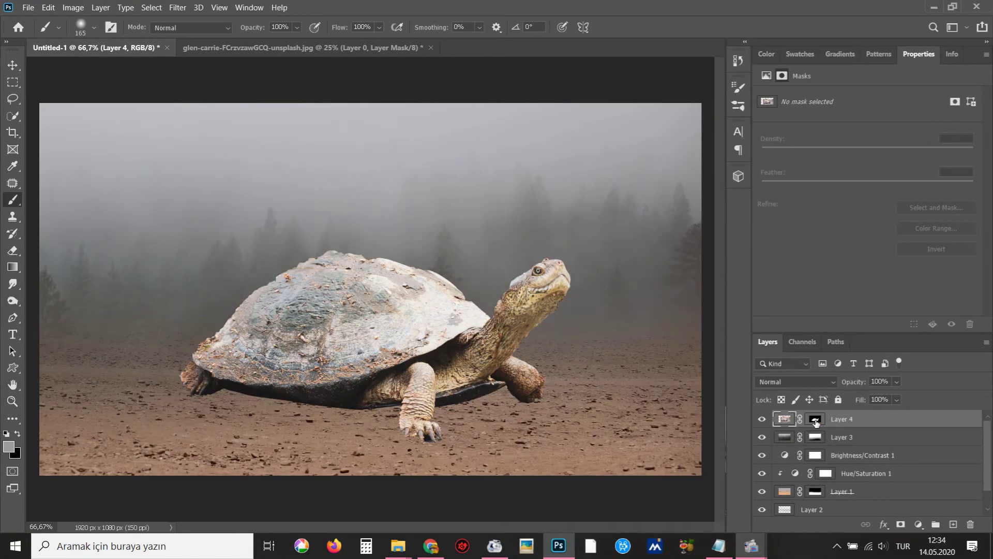
{"action": "scroll", "coordinate": [300, 283], "scroll_direction": "up", "scroll_amount": 3}
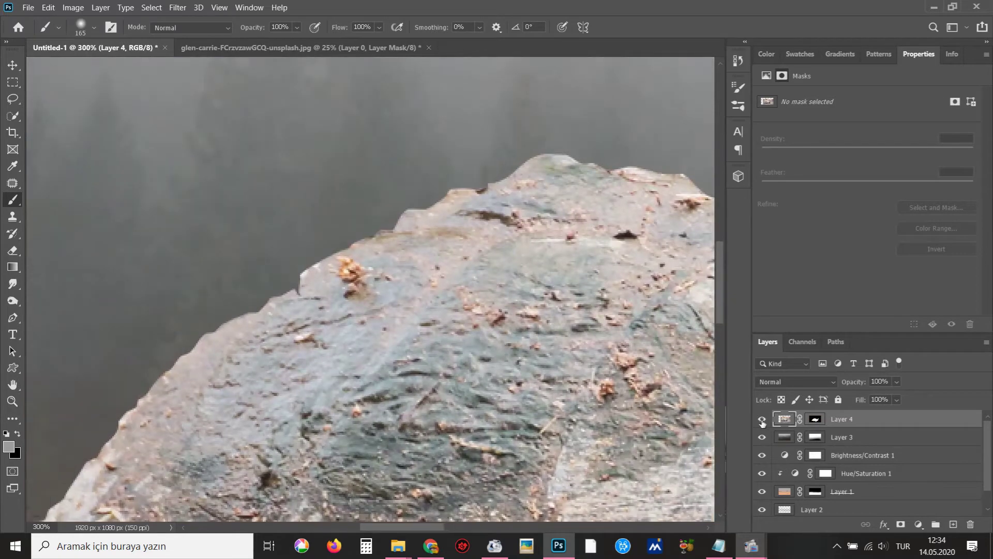
Disable the tortoise layer's mask and begin a pen path along the shell's upper-left edge
{"action": "left_click", "coordinate": [818, 421], "text": "shift"}
{"action": "left_click", "coordinate": [817, 422], "text": "shift"}
{"action": "key", "text": "p"}
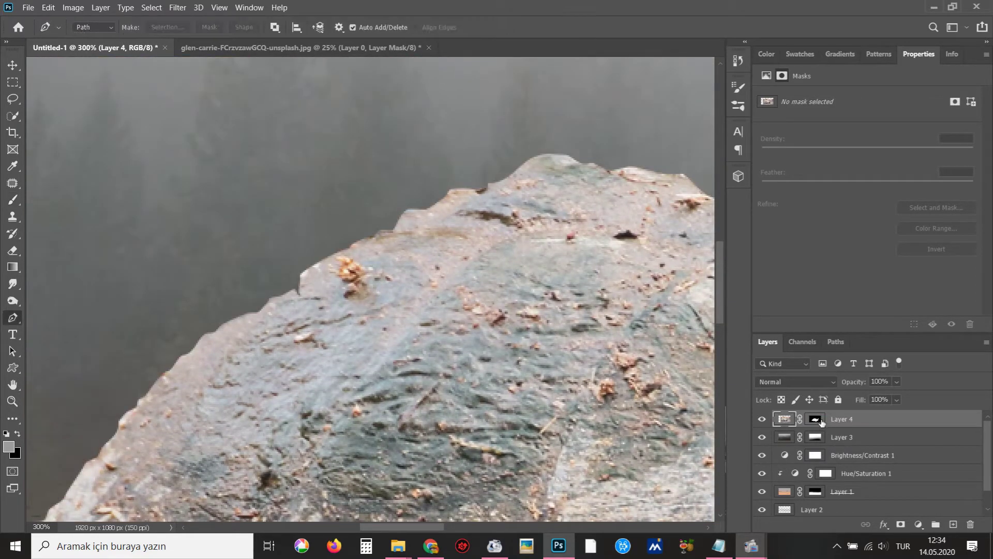
{"action": "left_click", "coordinate": [821, 422], "text": "shift"}
{"action": "left_click", "coordinate": [196, 343]}
{"action": "left_click_drag", "start_coordinate": [254, 312], "coordinate": [270, 303]}
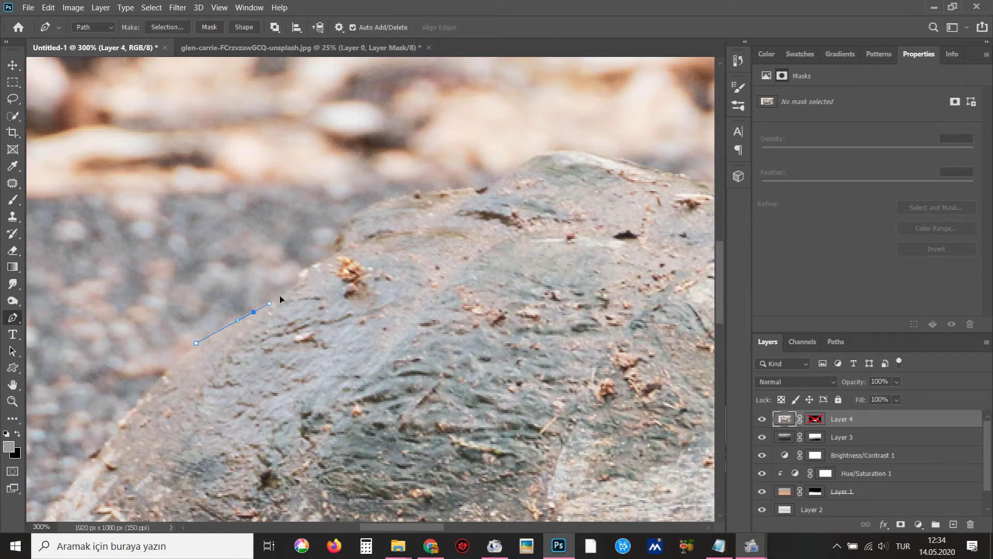
{"action": "left_click", "coordinate": [323, 257]}
{"action": "left_click", "coordinate": [356, 251]}
Finish tracing the shell outline and convert it into a selection
{"action": "left_click", "coordinate": [415, 273]}
{"action": "left_click", "coordinate": [506, 347]}
{"action": "left_click", "coordinate": [500, 409]}
{"action": "left_click", "coordinate": [319, 477]}
{"action": "left_click", "coordinate": [149, 477]}
{"action": "left_click_drag", "start_coordinate": [116, 431], "coordinate": [123, 428]}
{"action": "key", "text": "ctrl+Return"}
Re-enable the mask, brush the shell edge inside the selection, then deselect
{"action": "left_click", "coordinate": [815, 419], "text": "shift"}
{"action": "key", "text": "b"}
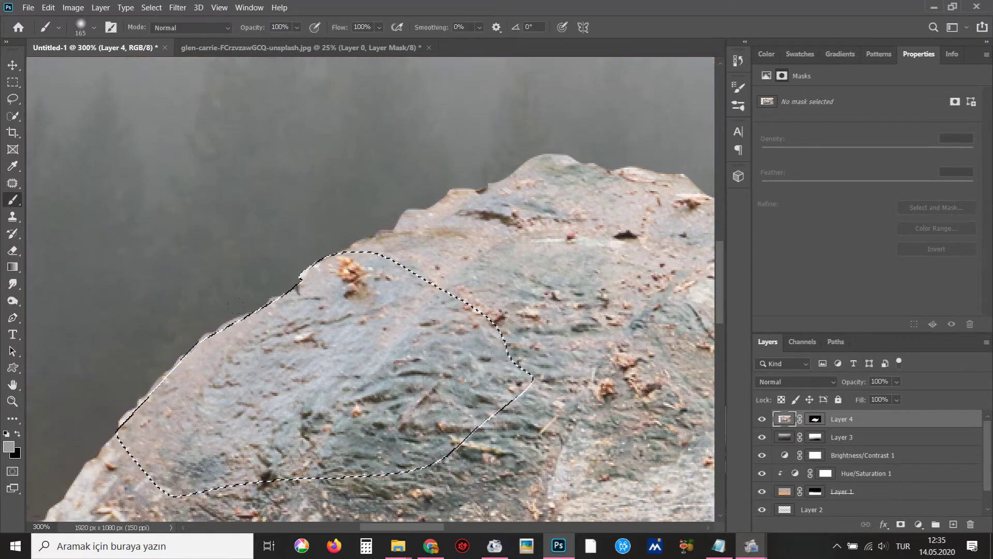
{"action": "key", "text": "x"}
{"action": "key", "text": "ctrl+d"}
Zoom out to fit the composite at 66.7%
{"action": "left_click", "coordinate": [305, 362], "text": "alt"}
{"action": "left_click", "coordinate": [310, 360], "text": "alt"}
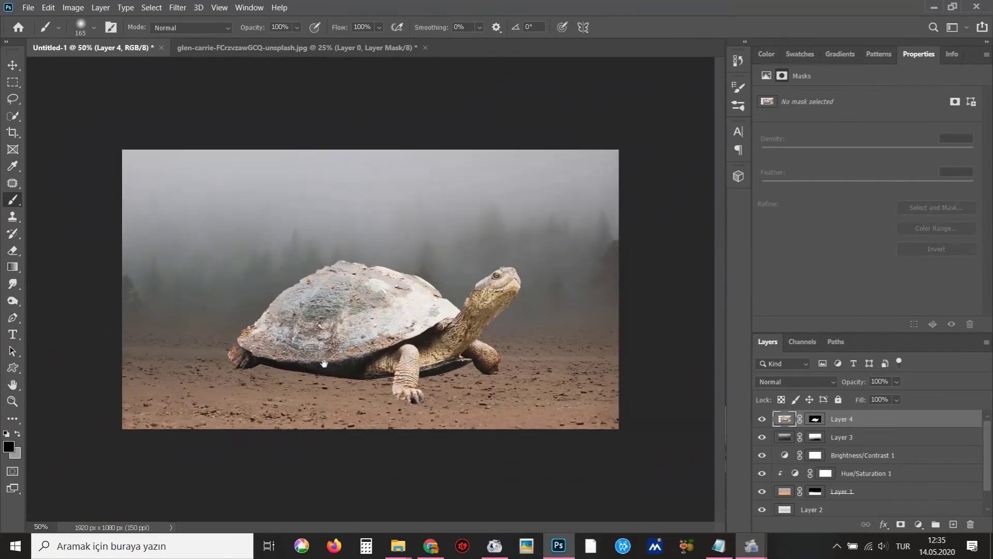
{"action": "left_click", "coordinate": [325, 347]}
{"action": "key", "text": "v"}
{"action": "key", "text": "ctrl+t"}
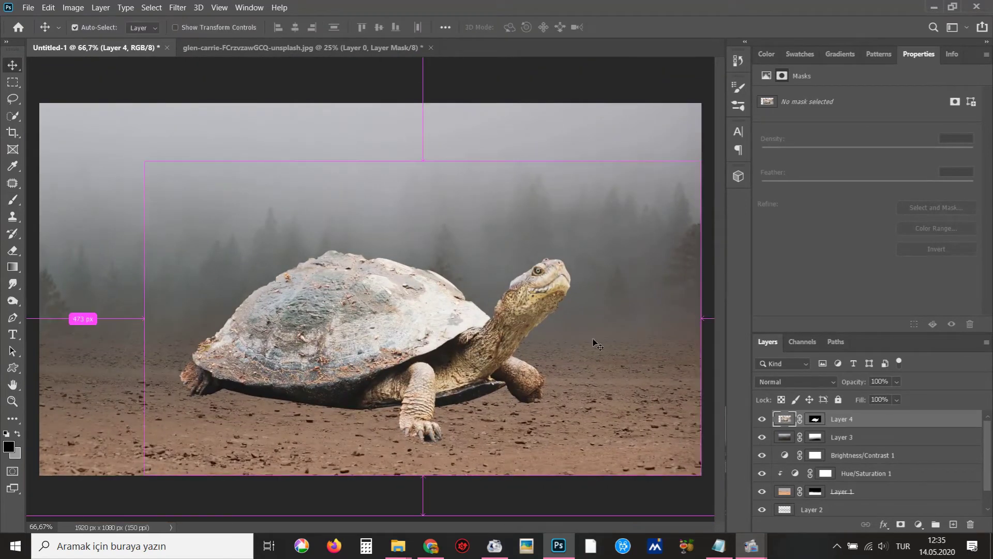
Scale the tortoise down to about 77% and move it lower-left onto the sand
{"action": "left_click_drag", "start_coordinate": [695, 164], "coordinate": [630, 197]}
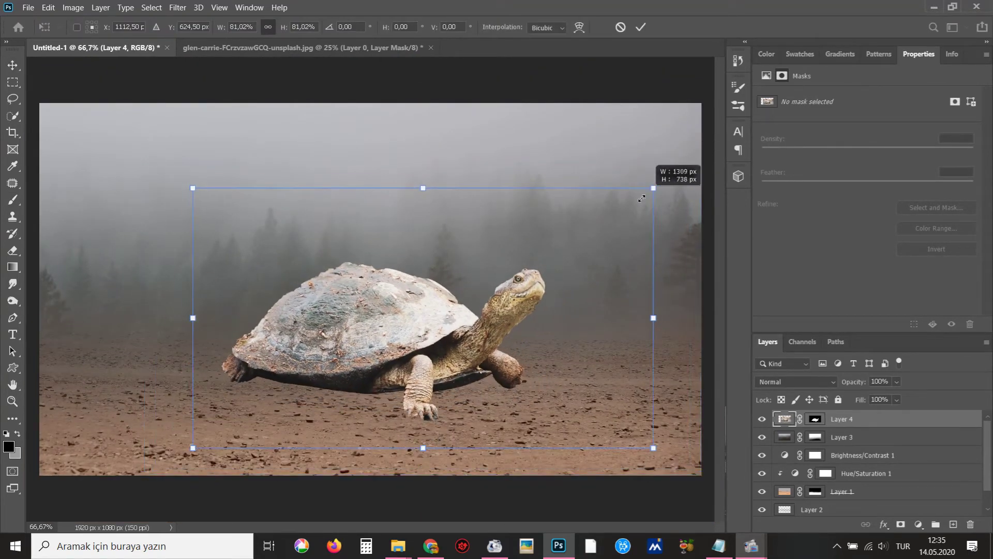
{"action": "mouse_move", "coordinate": [576, 273]}
{"action": "left_mouse_down"}
{"action": "mouse_move", "coordinate": [524, 309]}
{"action": "mouse_move", "coordinate": [555, 304]}
{"action": "left_mouse_up"}
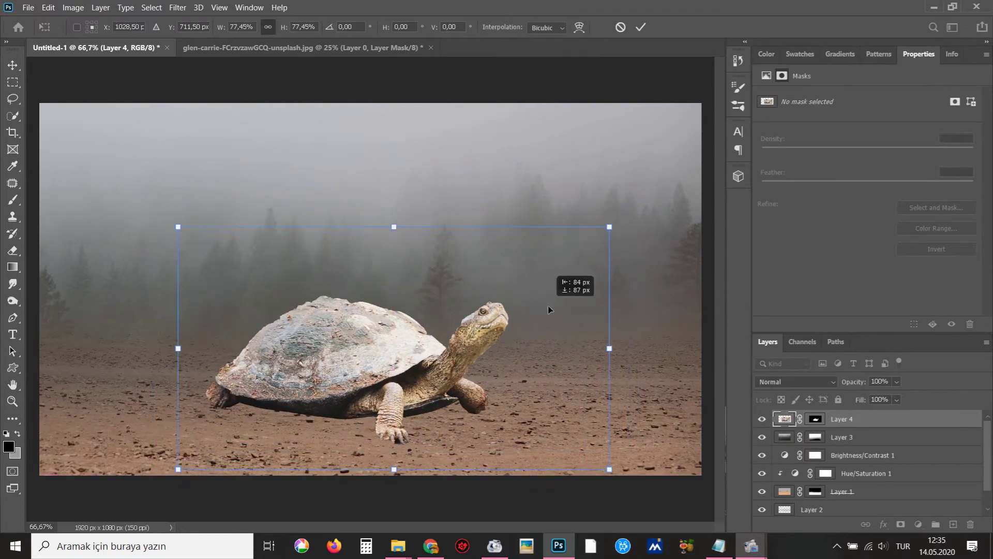
{"action": "left_click_drag", "start_coordinate": [618, 225], "coordinate": [613, 228]}
{"action": "key", "text": "Return"}
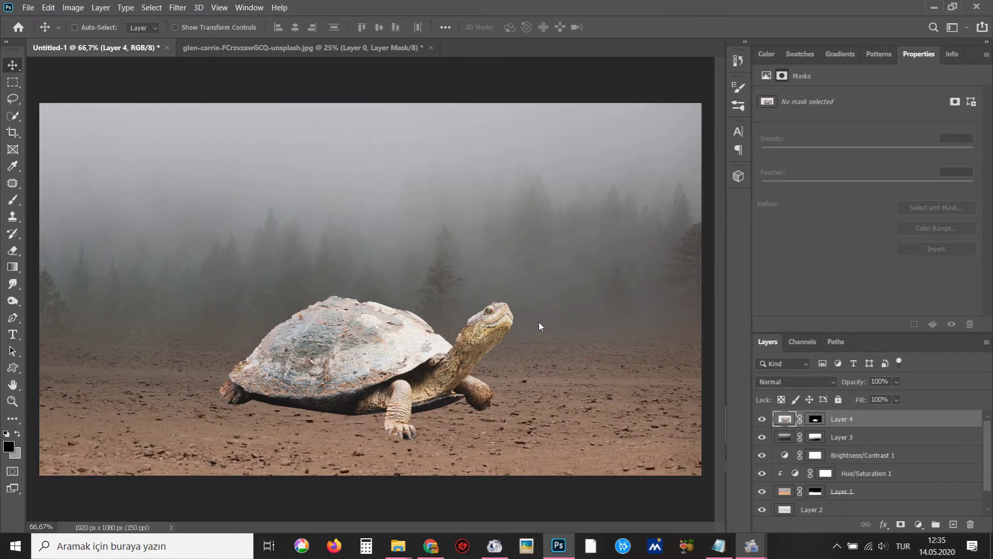
{"action": "left_click", "coordinate": [919, 524]}
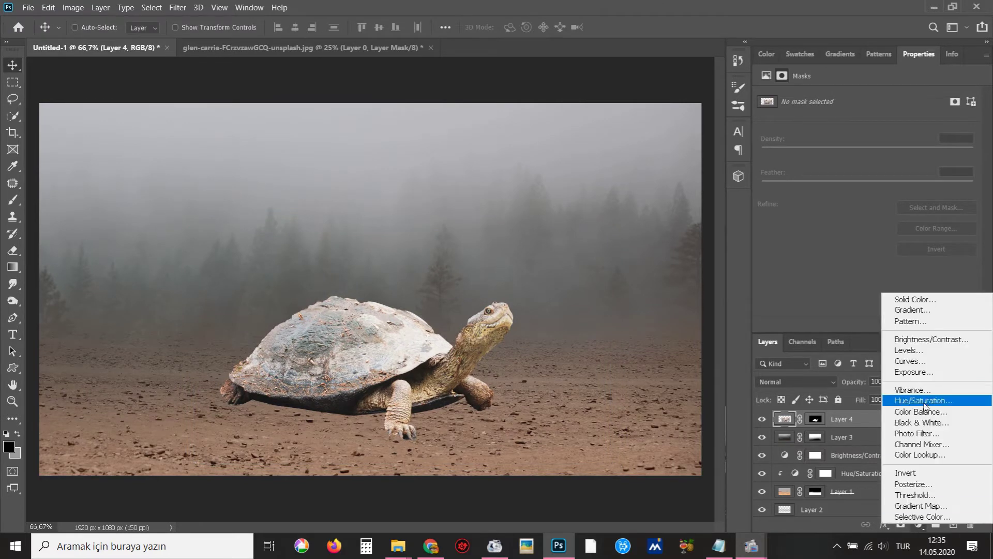
Add a Brightness/Contrast layer at brightness -102, contrast 36, clipped to Layer 4
{"action": "left_click", "coordinate": [915, 341]}
{"action": "left_click", "coordinate": [829, 158]}
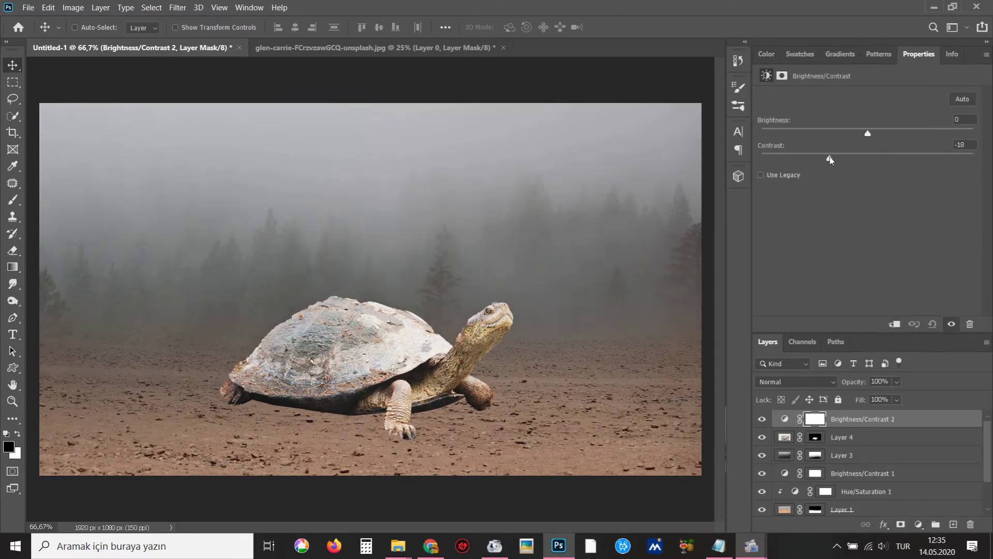
{"action": "left_click_drag", "start_coordinate": [867, 133], "coordinate": [811, 133]}
{"action": "left_click_drag", "start_coordinate": [895, 158], "coordinate": [906, 158]}
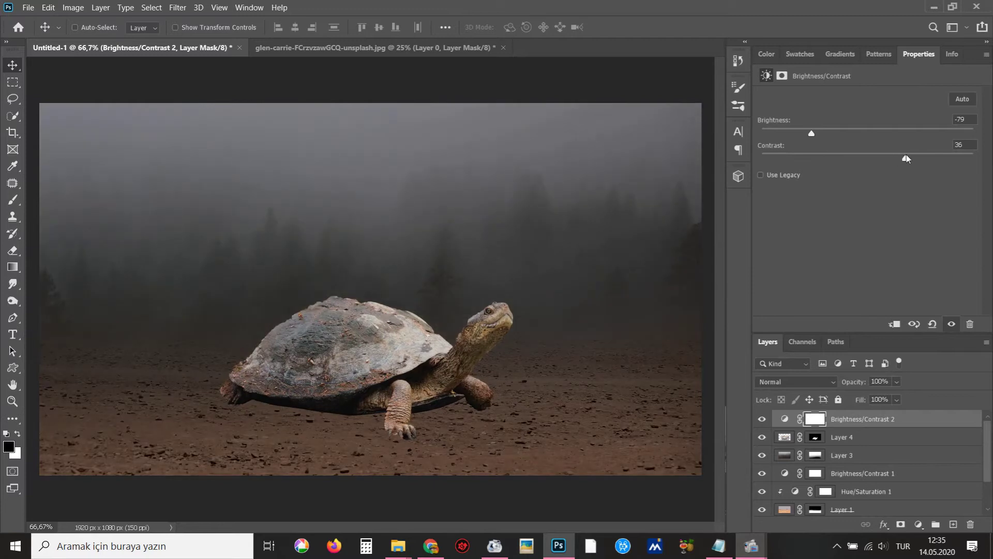
{"action": "left_click", "coordinate": [895, 323]}
{"action": "mouse_move", "coordinate": [811, 133]}
{"action": "left_mouse_down"}
{"action": "mouse_move", "coordinate": [820, 133]}
{"action": "mouse_move", "coordinate": [795, 136]}
{"action": "left_mouse_up"}
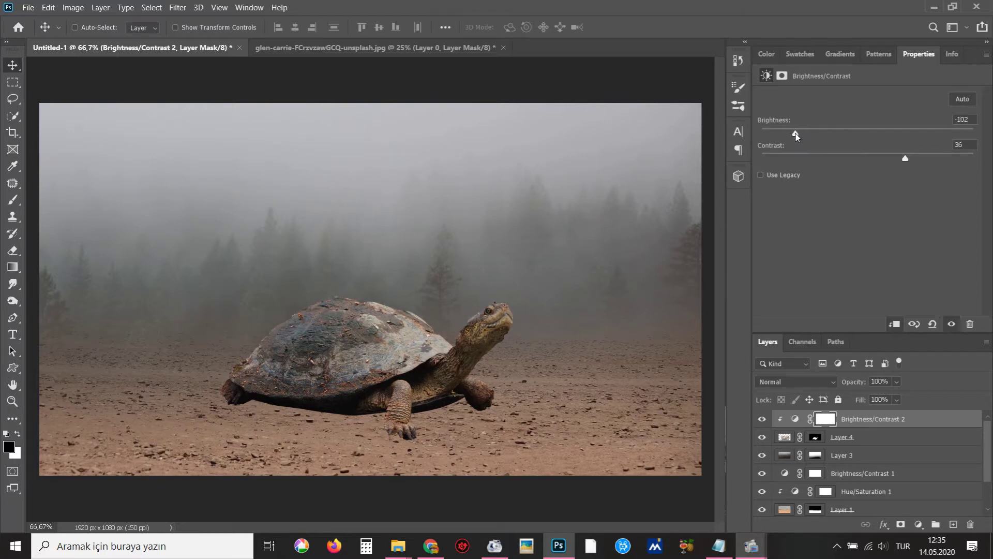
{"action": "left_click", "coordinate": [867, 439]}
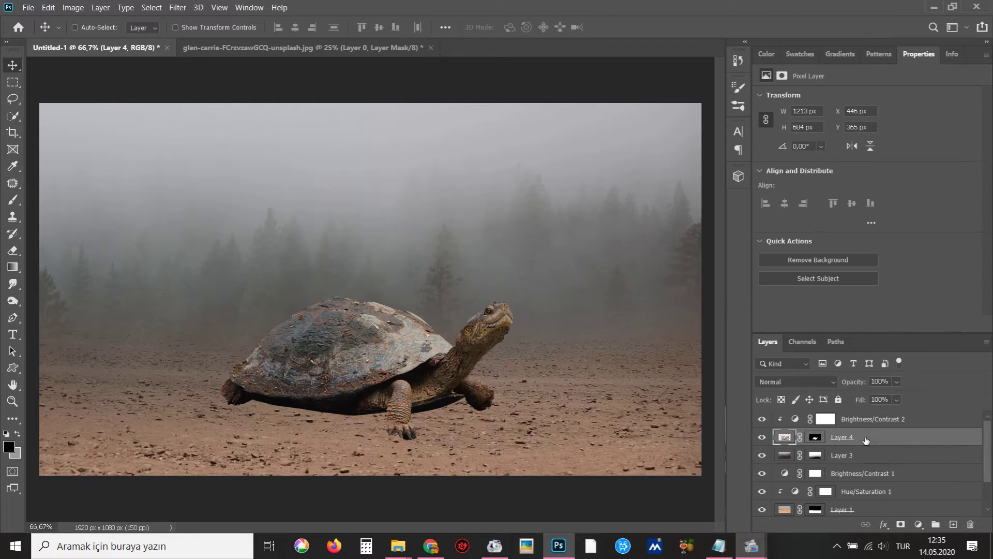
Duplicate the tortoise layer, delete its mask, rename it 'shadow' and set Multiply mode
{"action": "left_click_drag", "start_coordinate": [582, 430], "coordinate": [584, 430]}
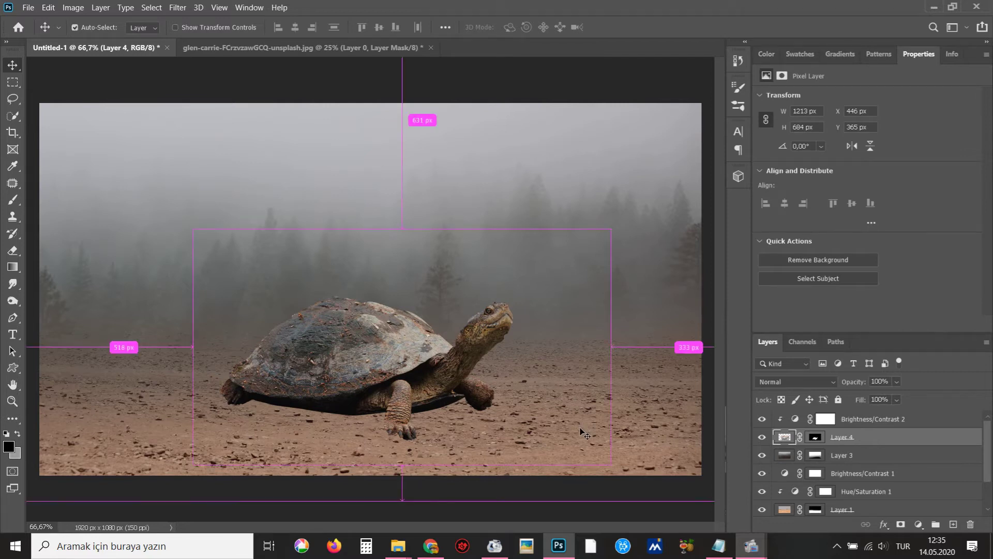
{"action": "right_click", "coordinate": [818, 455]}
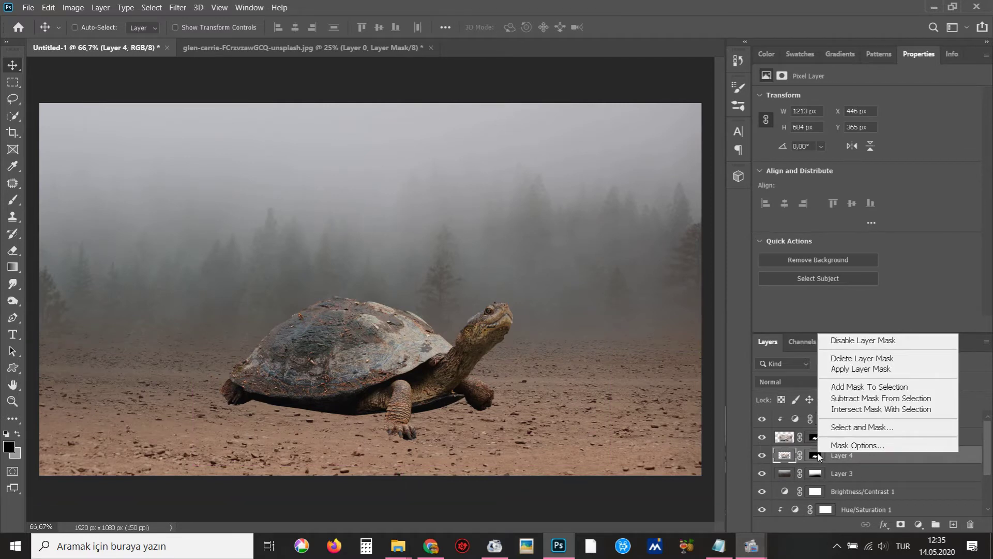
{"action": "left_click", "coordinate": [852, 359]}
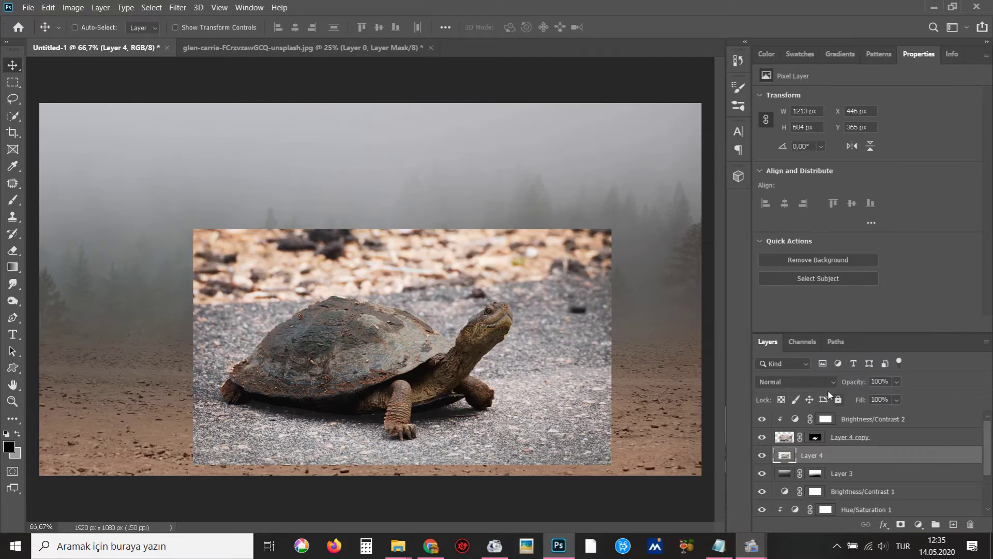
{"action": "double_click", "coordinate": [813, 454]}
{"action": "type", "text": "shadow"}
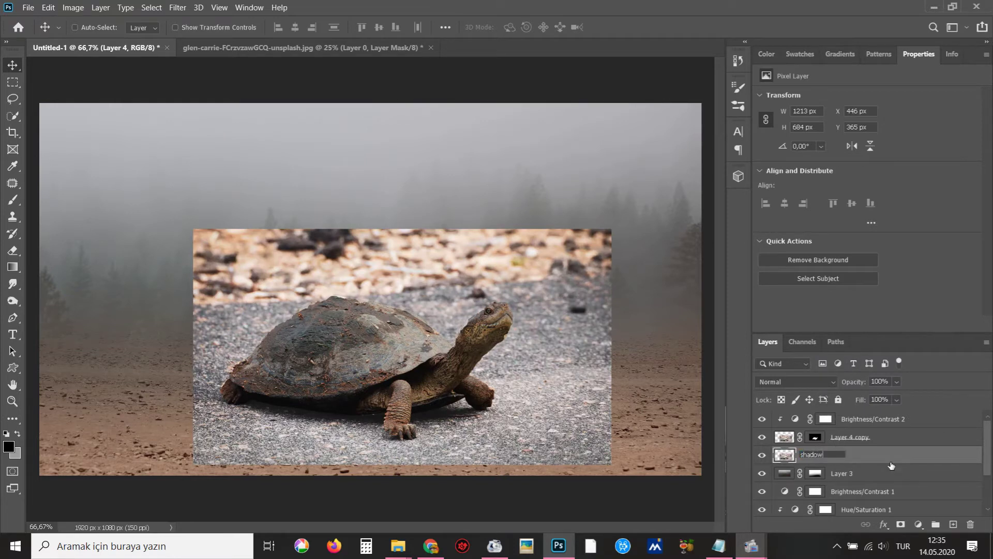
{"action": "key", "text": "Return"}
{"action": "left_click", "coordinate": [795, 383]}
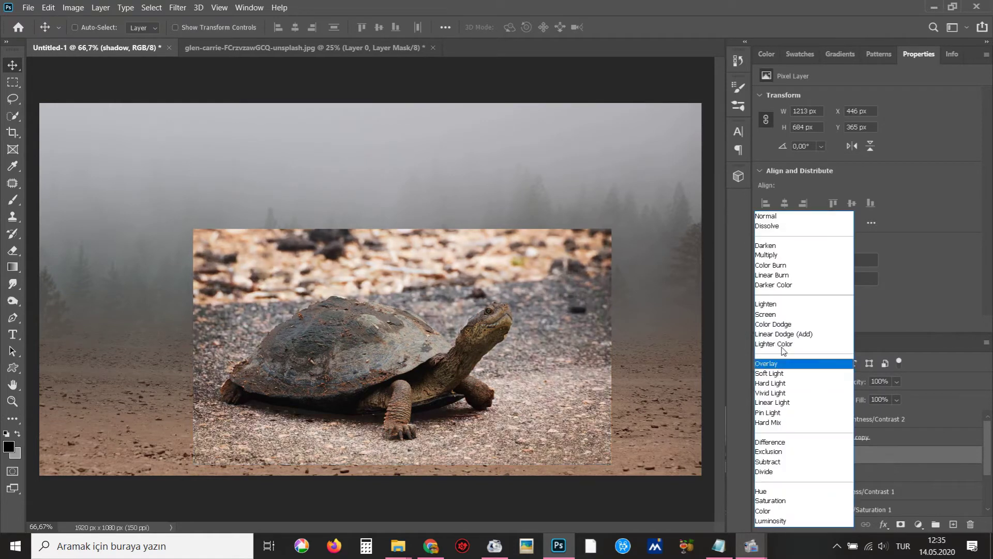
{"action": "left_click", "coordinate": [774, 255]}
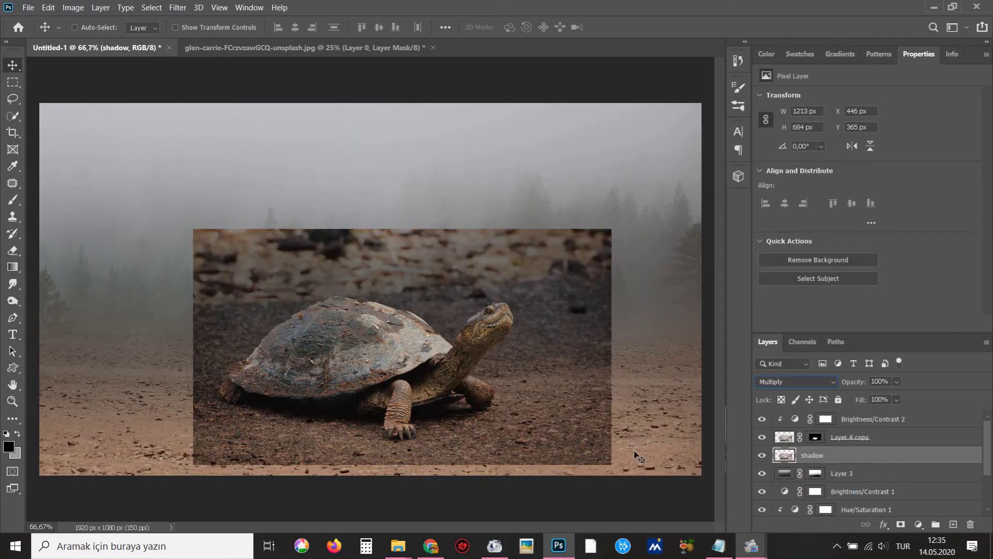
Lasso-delete the shadow's excess, then mask and brush away its lower and left edges
{"action": "key", "text": "l"}
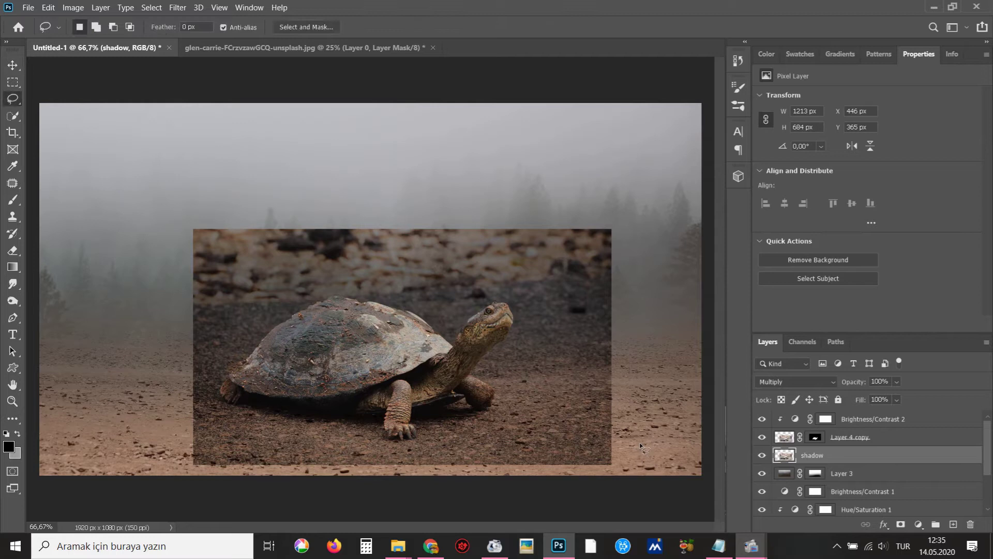
{"action": "mouse_move", "coordinate": [641, 441]}
{"action": "left_mouse_down"}
{"action": "mouse_move", "coordinate": [523, 455]}
{"action": "mouse_move", "coordinate": [483, 400]}
{"action": "mouse_move", "coordinate": [232, 400]}
{"action": "mouse_move", "coordinate": [202, 114]}
{"action": "mouse_move", "coordinate": [674, 168]}
{"action": "mouse_move", "coordinate": [686, 390]}
{"action": "mouse_move", "coordinate": [675, 427]}
{"action": "left_mouse_up"}
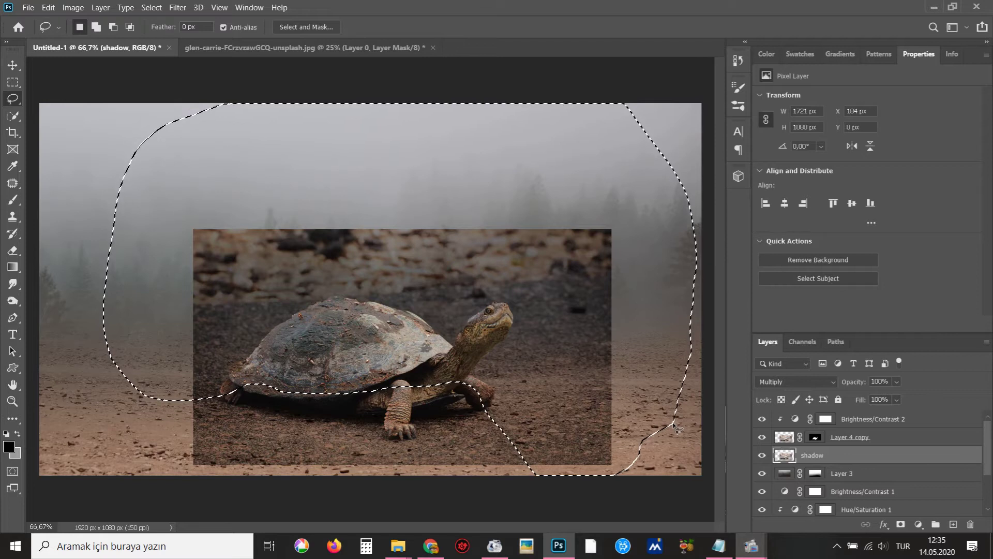
{"action": "key", "text": "Delete"}
{"action": "key", "text": "ctrl+d"}
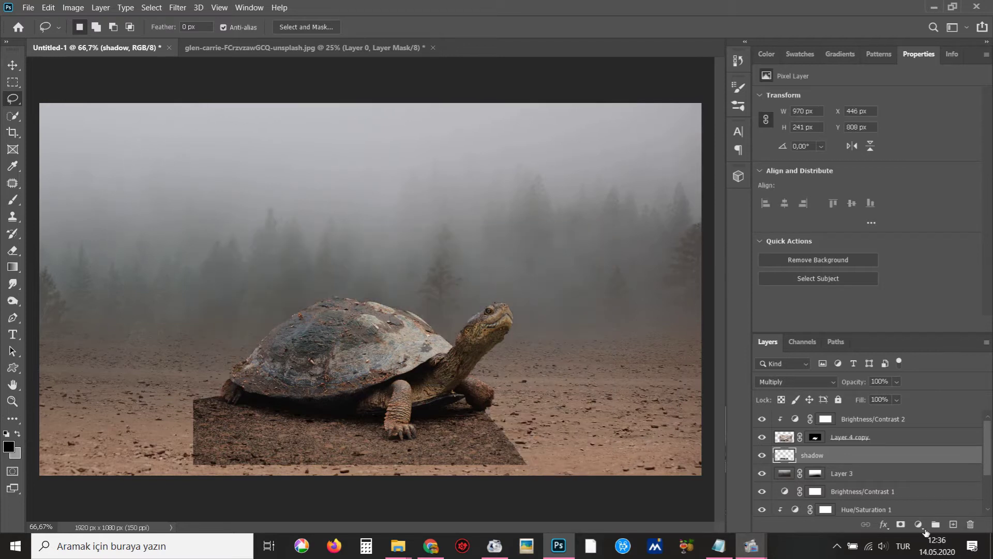
{"action": "left_click", "coordinate": [901, 524]}
{"action": "key", "text": "b"}
{"action": "left_click_drag", "start_coordinate": [584, 433], "coordinate": [608, 434]}
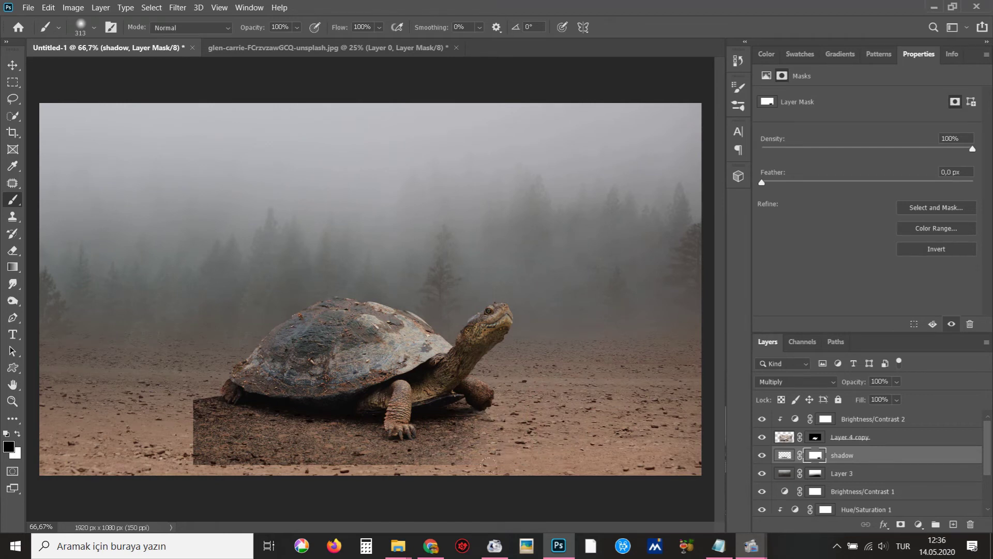
{"action": "left_click_drag", "start_coordinate": [488, 465], "coordinate": [124, 384]}
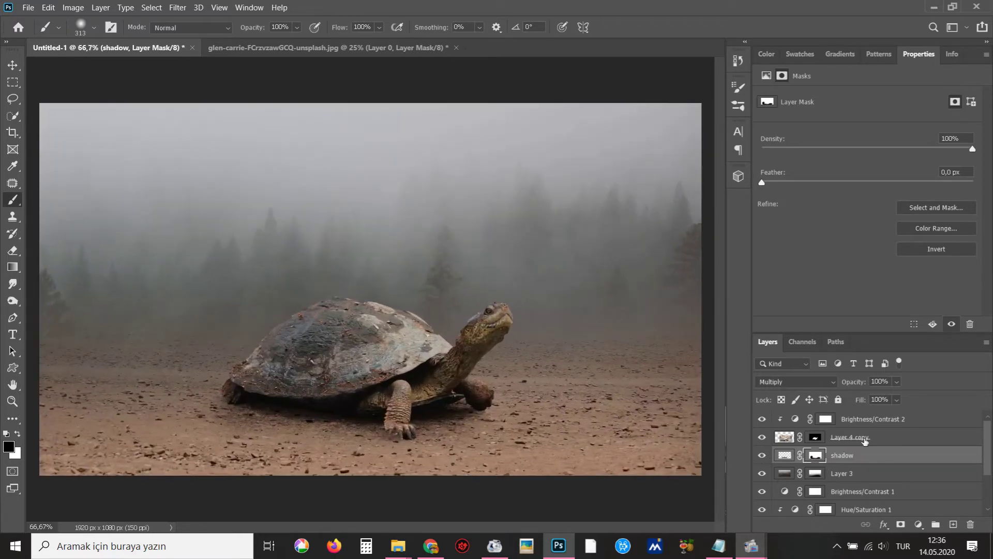
Select the turtle, copy and Brightness/Contrast 2 layers and move them left
{"action": "left_click", "coordinate": [865, 437], "text": "ctrl"}
{"action": "left_click", "coordinate": [873, 419], "text": "ctrl"}
{"action": "key", "text": "v"}
{"action": "left_click_drag", "start_coordinate": [477, 385], "coordinate": [446, 389]}
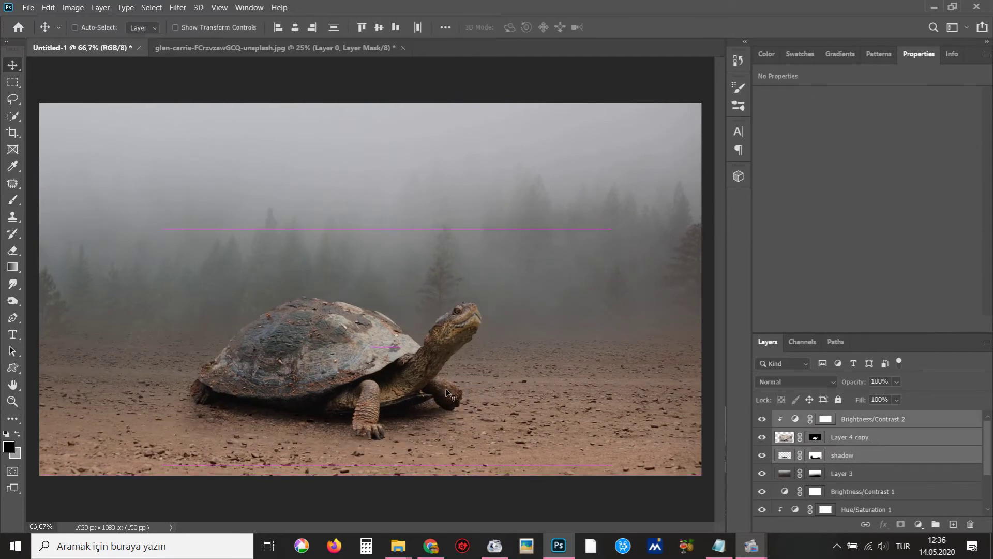
Scale the turtle, shadow and brightness layers to about 103% and raise them slightly
{"action": "key", "text": "ctrl+t"}
{"action": "left_click_drag", "start_coordinate": [575, 239], "coordinate": [583, 235]}
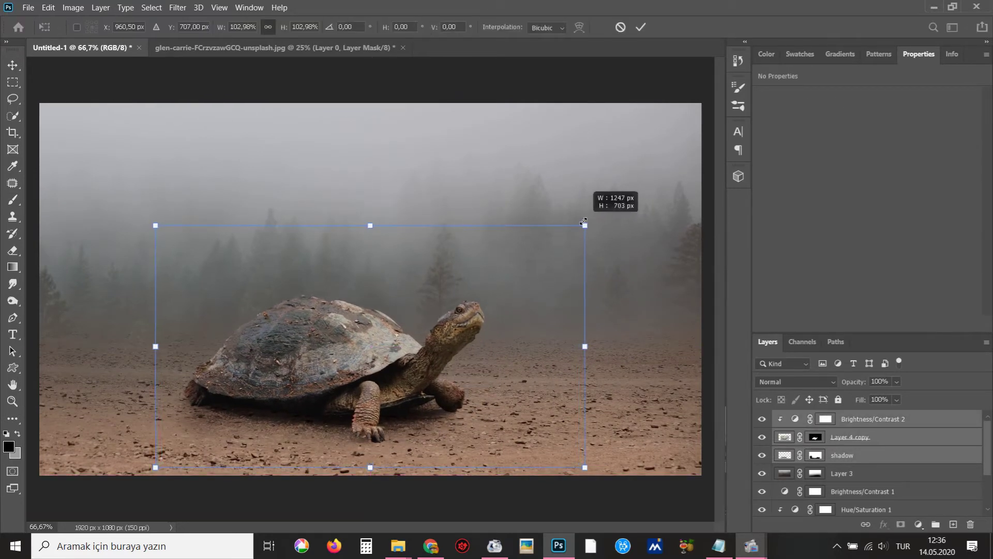
{"action": "left_click_drag", "start_coordinate": [471, 413], "coordinate": [476, 402]}
{"action": "key", "text": "Return"}
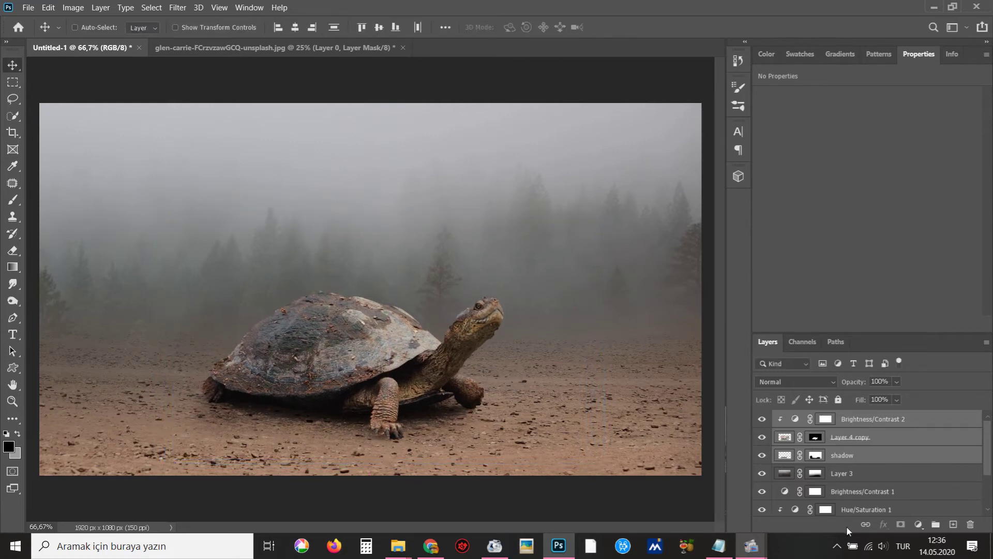
{"action": "scroll", "coordinate": [871, 506], "scroll_direction": "down", "scroll_amount": 3}
{"action": "left_click", "coordinate": [855, 479]}
{"action": "key", "text": "ctrl+minus"}
Perspective-distort Layer 1 so the desert ground widens toward the bottom and tilts at the top
{"action": "key", "text": "ctrl+t"}
{"action": "left_click", "coordinate": [493, 349], "text": "alt"}
{"action": "right_click", "coordinate": [440, 97]}
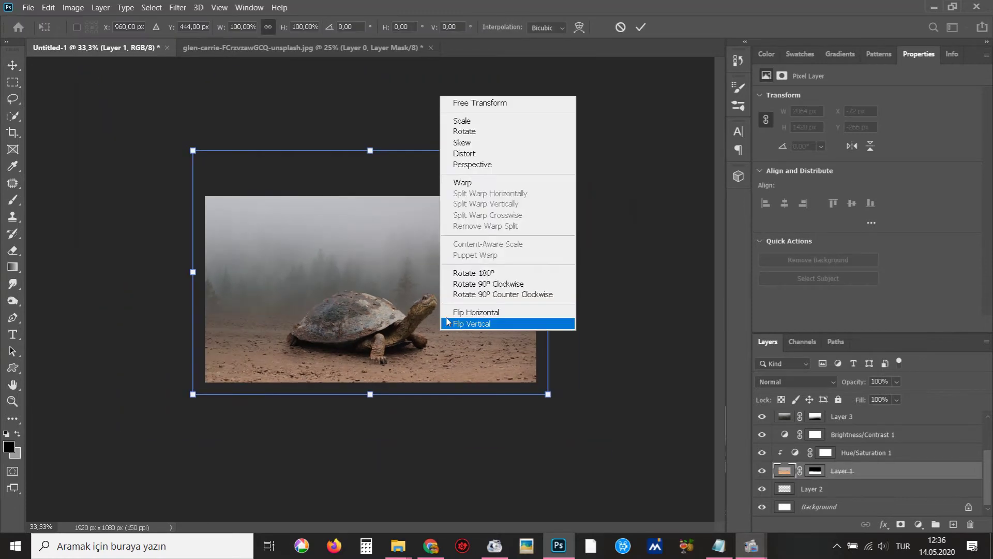
{"action": "key", "text": "Escape"}
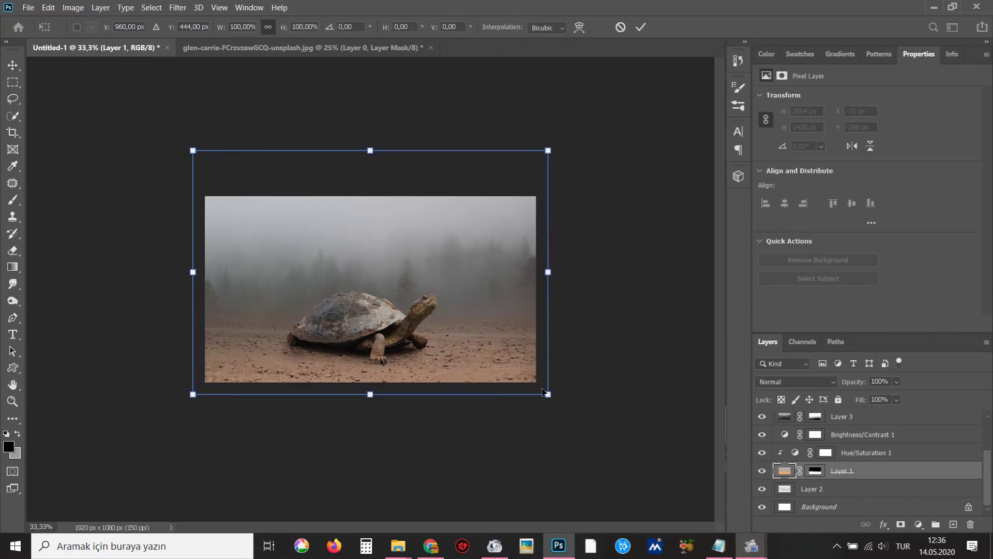
{"action": "left_click_drag", "start_coordinate": [548, 395], "coordinate": [613, 387]}
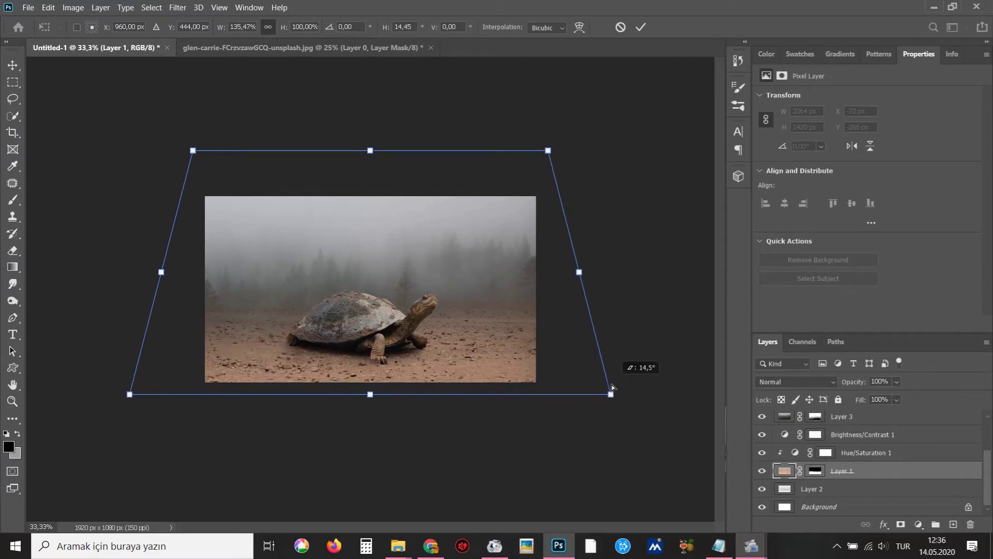
{"action": "left_click_drag", "start_coordinate": [544, 158], "coordinate": [546, 143]}
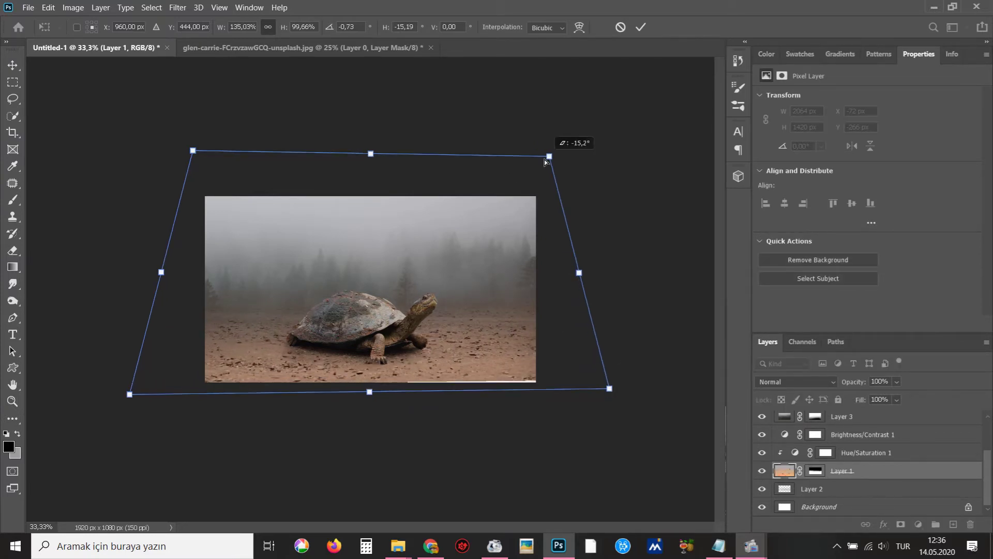
{"action": "left_click_drag", "start_coordinate": [546, 143], "coordinate": [547, 136]}
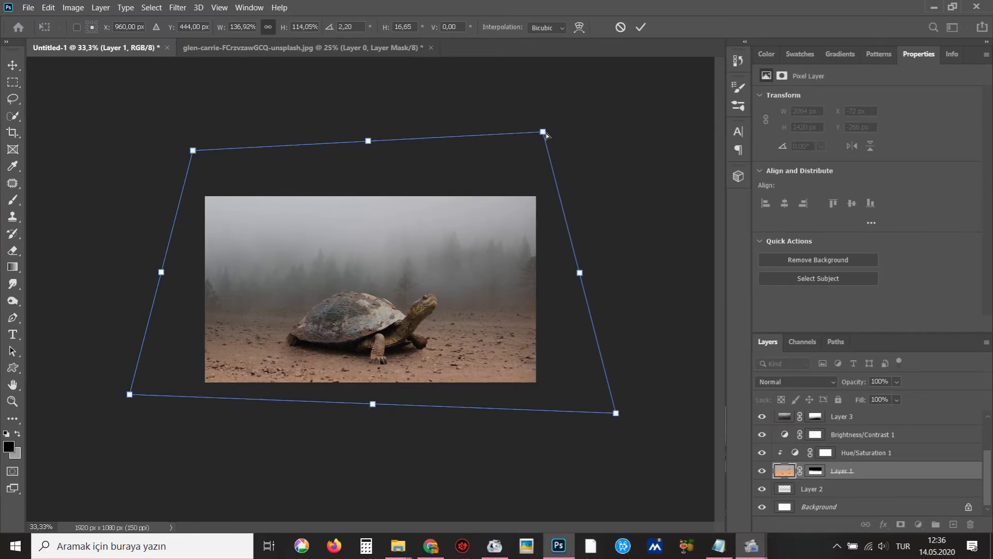
{"action": "double_click", "coordinate": [454, 286]}
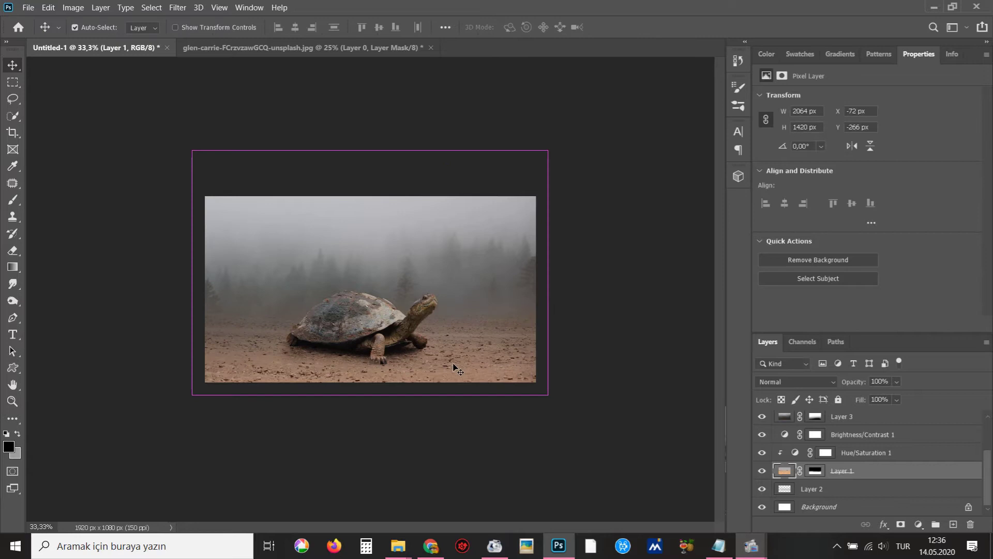
{"action": "key", "text": "ctrl+plus"}
{"action": "key", "text": "ctrl+plus"}
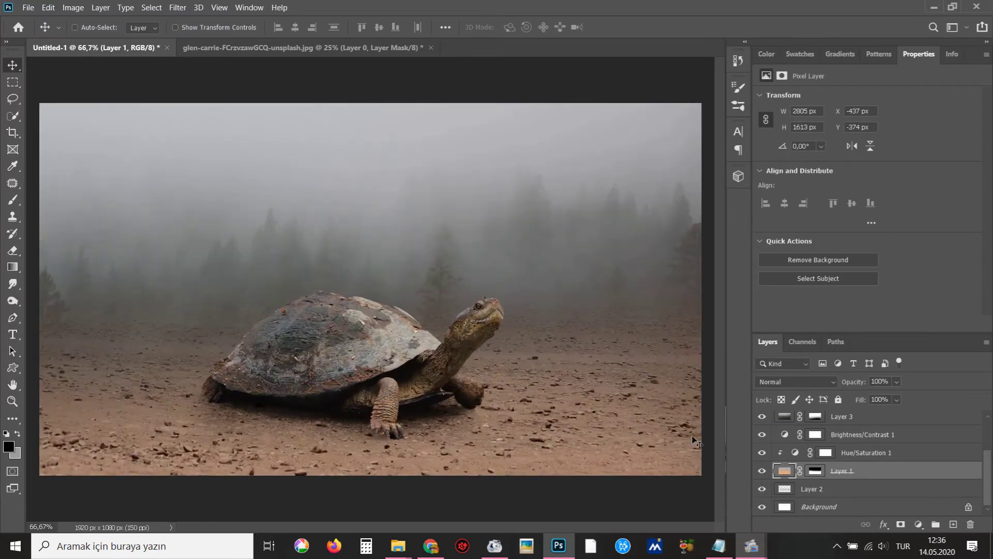
{"action": "scroll", "coordinate": [784, 453], "scroll_direction": "up", "scroll_amount": 3}
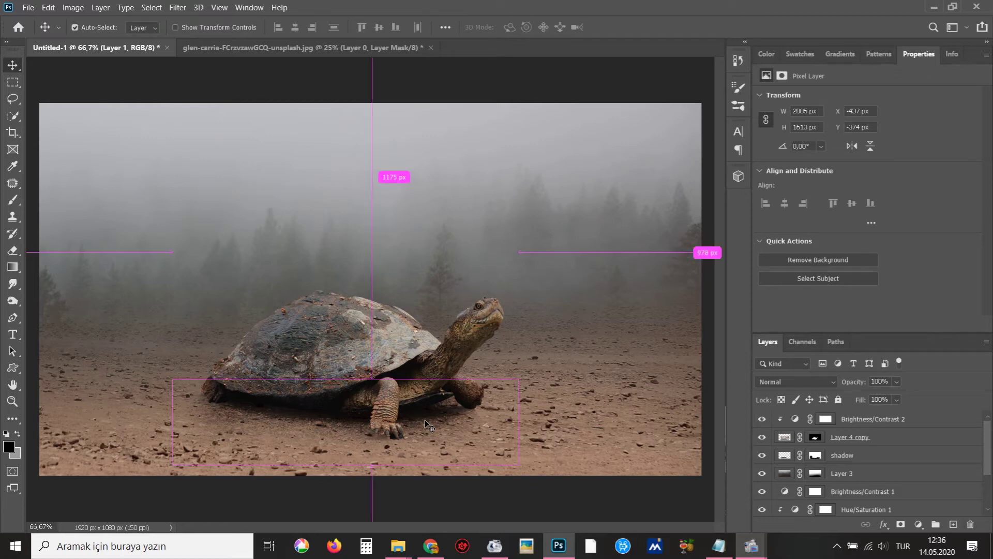
Bring up the Open dialog and select the photo of the woman on the picnic table
{"action": "key", "text": "ctrl+o"}
{"action": "left_click", "coordinate": [450, 115]}
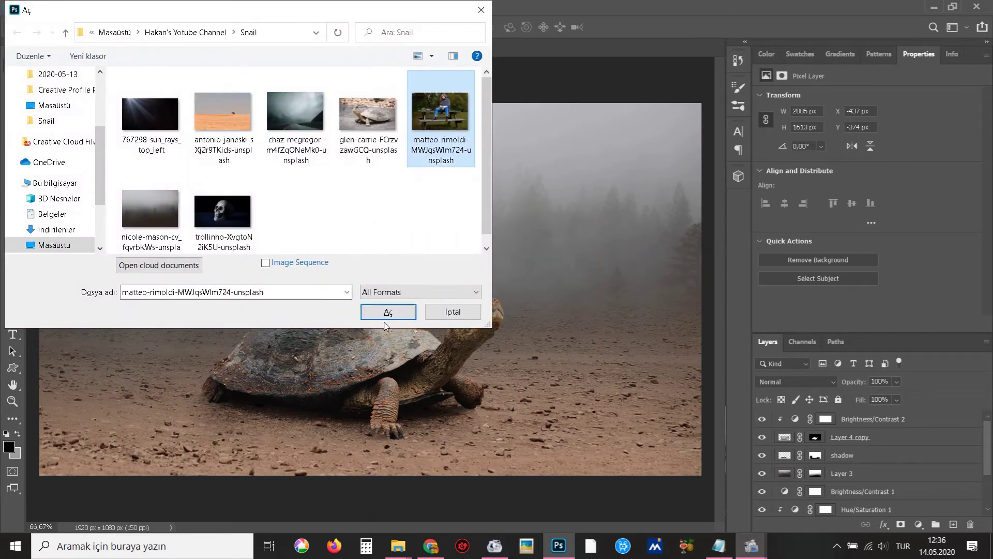
Open the picnic-table photo in its own tab and zoom in on the sweater
{"action": "left_click", "coordinate": [388, 312]}
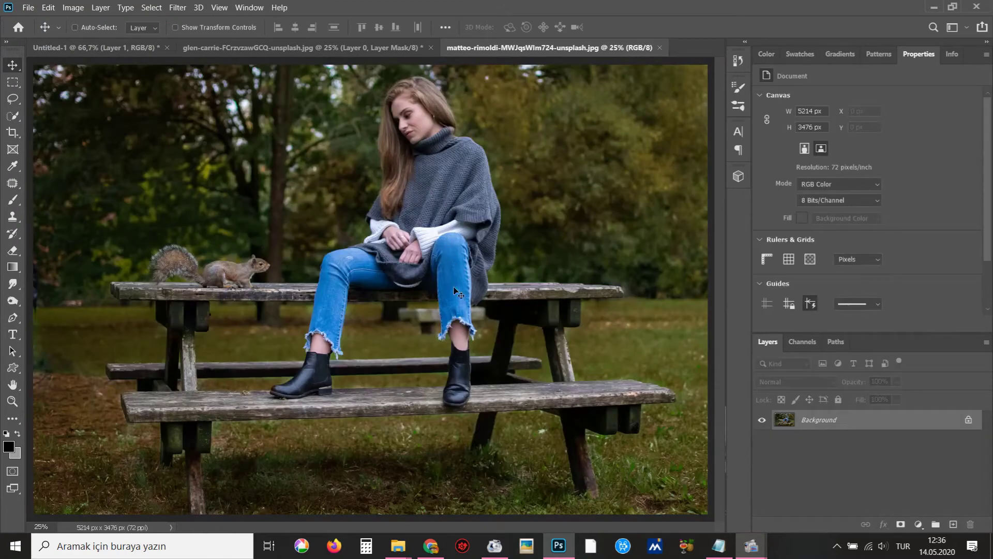
{"action": "scroll", "coordinate": [445, 278], "scroll_direction": "up", "scroll_amount": 1}
{"action": "mouse_move", "coordinate": [443, 279]}
{"action": "left_mouse_down"}
{"action": "mouse_move", "coordinate": [440, 328]}
{"action": "mouse_move", "coordinate": [439, 300]}
{"action": "left_mouse_up"}
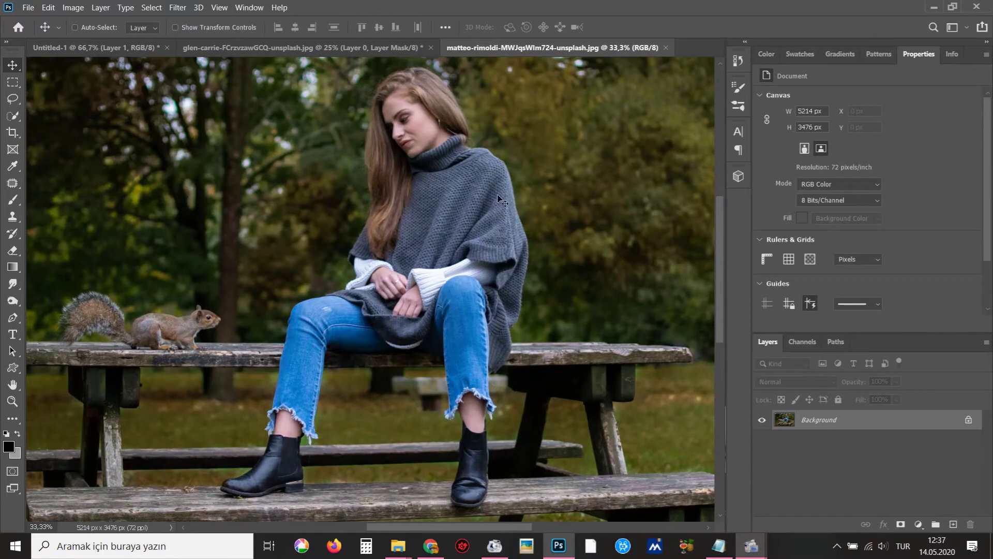
{"action": "scroll", "coordinate": [492, 262], "scroll_direction": "up", "scroll_amount": 1}
{"action": "scroll", "coordinate": [492, 262], "scroll_direction": "up", "scroll_amount": 1}
{"action": "scroll", "coordinate": [491, 262], "scroll_direction": "up", "scroll_amount": 1}
{"action": "scroll", "coordinate": [491, 263], "scroll_direction": "up", "scroll_amount": 1}
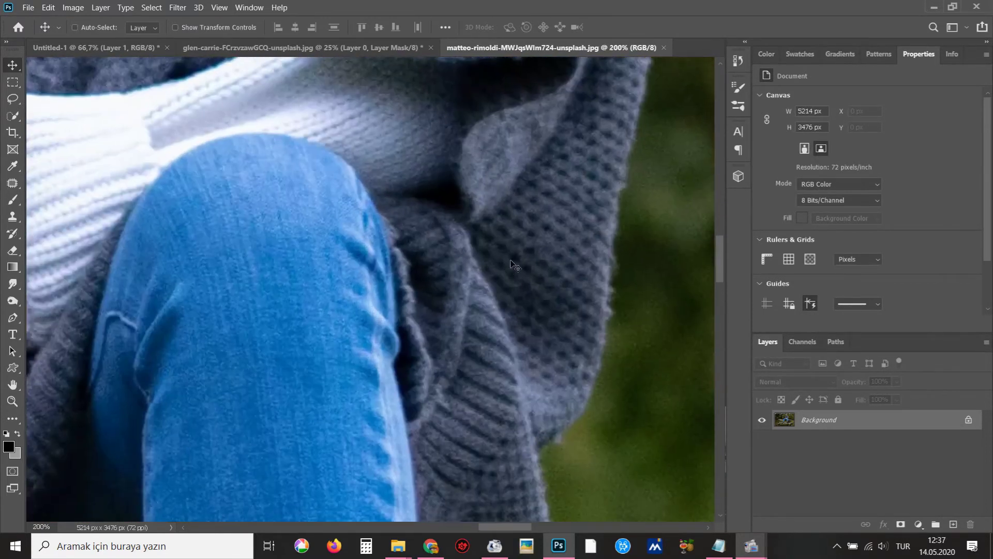
Begin a pen path with anchors down the sweater's edge
{"action": "key", "text": "p"}
{"action": "left_click", "coordinate": [609, 226]}
{"action": "scroll", "coordinate": [605, 261], "scroll_direction": "down", "scroll_amount": 1}
{"action": "left_click_drag", "start_coordinate": [605, 261], "coordinate": [608, 259]}
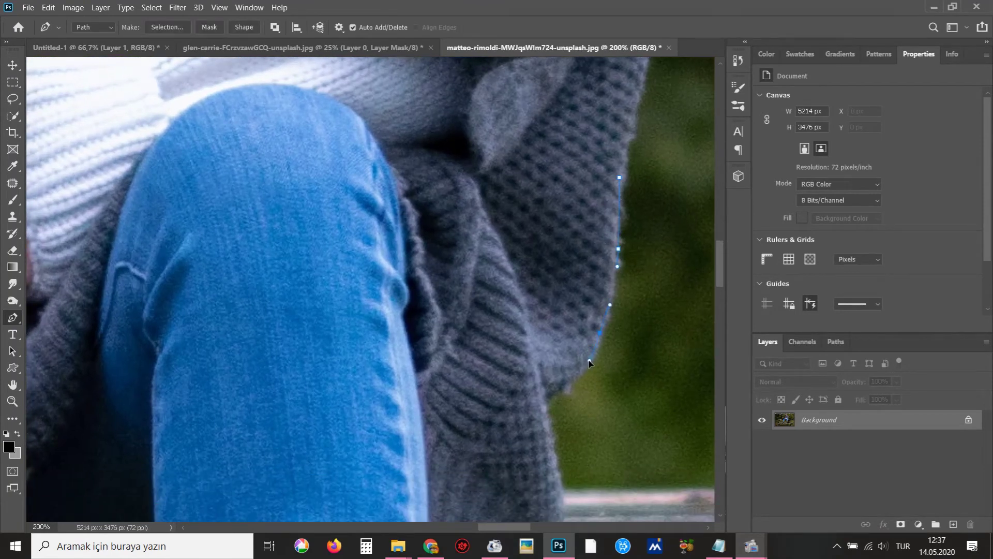
{"action": "left_click_drag", "start_coordinate": [590, 363], "coordinate": [586, 343]}
{"action": "left_click_drag", "start_coordinate": [554, 303], "coordinate": [538, 120]}
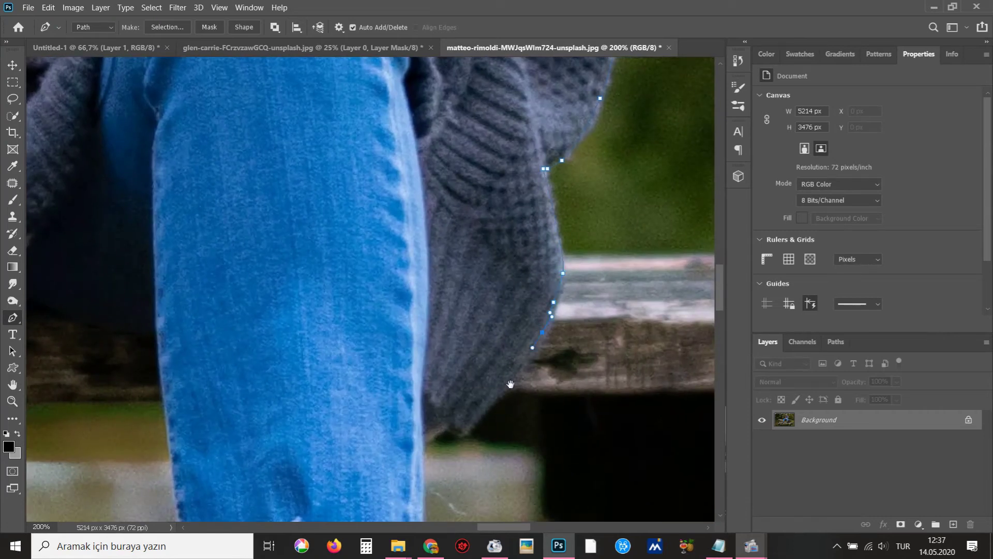
{"action": "left_click_drag", "start_coordinate": [510, 384], "coordinate": [544, 203]}
{"action": "left_click", "coordinate": [534, 212]}
{"action": "left_click", "coordinate": [511, 236]}
{"action": "left_click", "coordinate": [493, 253]}
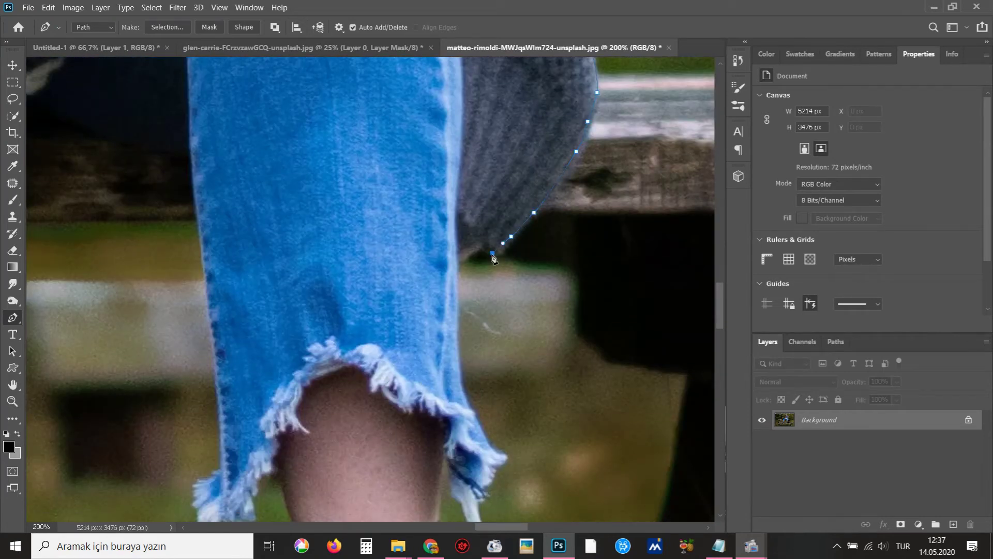
Zoom in and continue the path along the jeans cuff
{"action": "key", "text": "ctrl+plus"}
{"action": "mouse_move", "coordinate": [521, 295]}
{"action": "left_mouse_down"}
{"action": "mouse_move", "coordinate": [437, 325]}
{"action": "mouse_move", "coordinate": [404, 190]}
{"action": "left_mouse_up"}
{"action": "left_click", "coordinate": [412, 196]}
{"action": "left_click", "coordinate": [442, 233]}
{"action": "left_click", "coordinate": [458, 248]}
{"action": "left_click_drag", "start_coordinate": [442, 268], "coordinate": [437, 274]}
Trace around the frayed jeans fringe tip and back up its edge
{"action": "left_click", "coordinate": [438, 282]}
{"action": "left_click", "coordinate": [428, 296]}
{"action": "left_click_drag", "start_coordinate": [424, 327], "coordinate": [423, 336]}
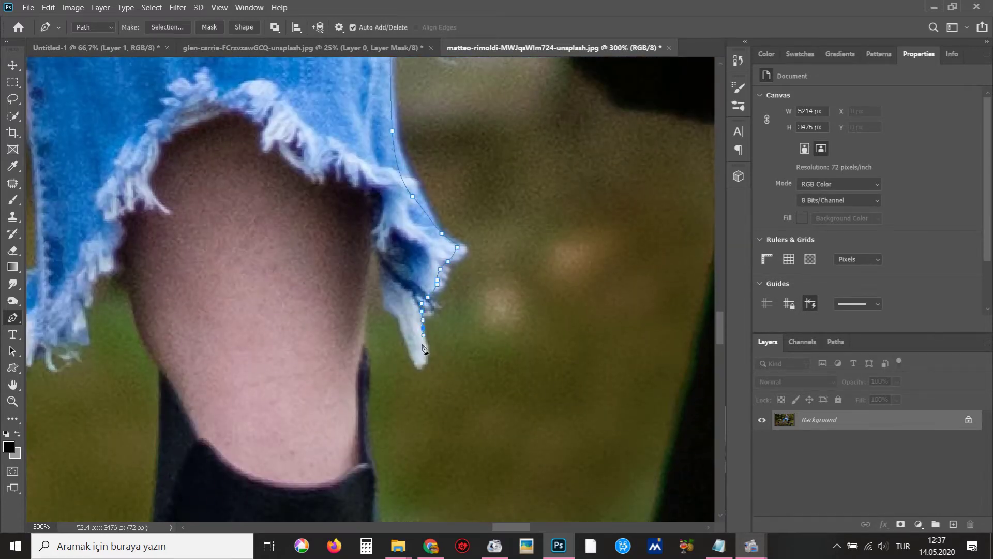
{"action": "left_click", "coordinate": [411, 357]}
{"action": "left_click", "coordinate": [408, 336]}
{"action": "left_click", "coordinate": [392, 312]}
{"action": "left_click", "coordinate": [365, 299]}
Continue the path down the leg and along the boot's side to its toe
{"action": "left_click_drag", "start_coordinate": [351, 367], "coordinate": [354, 201]}
{"action": "left_click", "coordinate": [365, 272]}
{"action": "left_click", "coordinate": [372, 288]}
{"action": "left_click_drag", "start_coordinate": [375, 307], "coordinate": [373, 321]}
{"action": "mouse_move", "coordinate": [382, 463]}
{"action": "left_mouse_down"}
{"action": "mouse_move", "coordinate": [353, 278]}
{"action": "mouse_move", "coordinate": [355, 290]}
{"action": "left_mouse_up"}
{"action": "mouse_move", "coordinate": [368, 376]}
{"action": "left_mouse_down"}
{"action": "mouse_move", "coordinate": [324, 158]}
{"action": "mouse_move", "coordinate": [311, 207]}
{"action": "left_mouse_up"}
{"action": "left_click", "coordinate": [307, 241]}
{"action": "left_click_drag", "start_coordinate": [308, 288], "coordinate": [309, 296]}
{"action": "left_click_drag", "start_coordinate": [309, 325], "coordinate": [307, 340]}
{"action": "left_click_drag", "start_coordinate": [311, 467], "coordinate": [381, 334]}
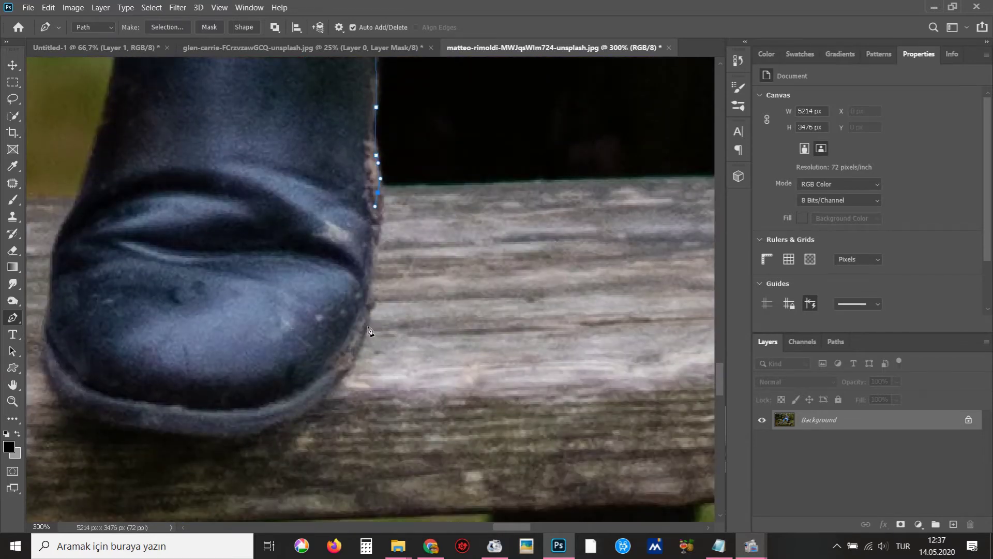
{"action": "mouse_move", "coordinate": [314, 421]}
{"action": "left_mouse_down"}
{"action": "mouse_move", "coordinate": [366, 361]}
{"action": "mouse_move", "coordinate": [356, 350]}
{"action": "mouse_move", "coordinate": [407, 370]}
{"action": "left_mouse_up"}
Trace along the boot's sole and up its left edge
{"action": "left_click", "coordinate": [260, 379]}
{"action": "left_click", "coordinate": [292, 359]}
{"action": "left_click", "coordinate": [369, 309]}
{"action": "left_click", "coordinate": [327, 336]}
{"action": "mouse_move", "coordinate": [160, 350]}
{"action": "left_mouse_down"}
{"action": "mouse_move", "coordinate": [145, 309]}
{"action": "mouse_move", "coordinate": [150, 373]}
{"action": "left_mouse_up"}
{"action": "left_click", "coordinate": [160, 321]}
{"action": "left_click", "coordinate": [166, 284]}
{"action": "left_click", "coordinate": [182, 253]}
{"action": "mouse_move", "coordinate": [198, 217]}
{"action": "left_mouse_down"}
{"action": "mouse_move", "coordinate": [202, 198]}
{"action": "mouse_move", "coordinate": [172, 417]}
{"action": "left_mouse_up"}
Carry the path up the upper boot and the leg's left edge
{"action": "left_click_drag", "start_coordinate": [204, 293], "coordinate": [207, 268]}
{"action": "left_click_drag", "start_coordinate": [207, 268], "coordinate": [211, 410]}
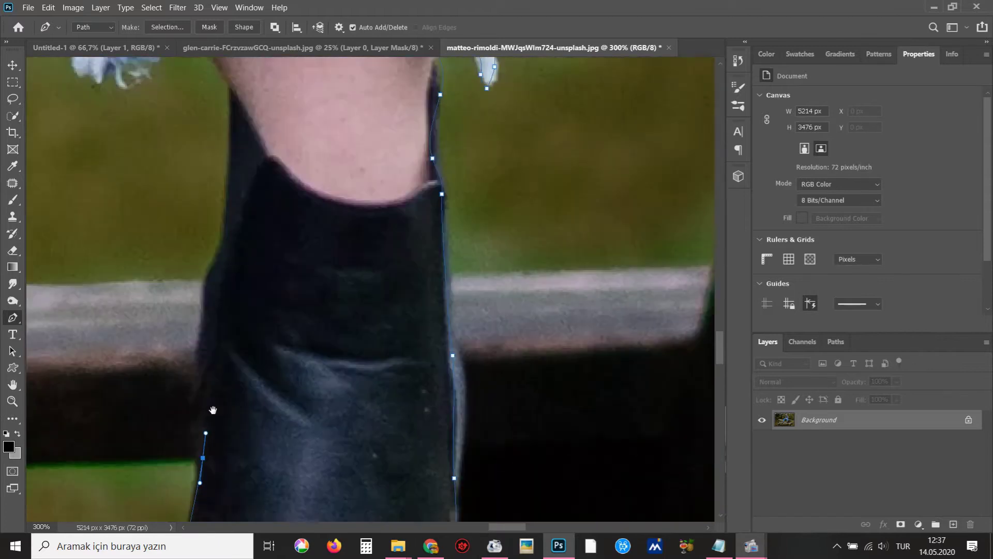
{"action": "left_click", "coordinate": [203, 348]}
{"action": "left_click", "coordinate": [201, 293]}
{"action": "left_click_drag", "start_coordinate": [218, 260], "coordinate": [224, 239]}
{"action": "mouse_move", "coordinate": [231, 103]}
{"action": "left_mouse_down"}
{"action": "mouse_move", "coordinate": [216, 252]}
{"action": "mouse_move", "coordinate": [304, 447]}
{"action": "left_mouse_up"}
{"action": "left_click", "coordinate": [303, 436]}
{"action": "left_click", "coordinate": [286, 392]}
{"action": "left_click", "coordinate": [273, 355]}
Trace anchors around the frayed denim shorts' hem
{"action": "left_click_drag", "start_coordinate": [266, 337], "coordinate": [239, 347]}
{"action": "left_click", "coordinate": [223, 386]}
{"action": "left_click", "coordinate": [210, 415]}
{"action": "left_click", "coordinate": [171, 409]}
{"action": "left_click", "coordinate": [149, 382]}
{"action": "left_click", "coordinate": [175, 334]}
{"action": "left_click_drag", "start_coordinate": [188, 317], "coordinate": [234, 462]}
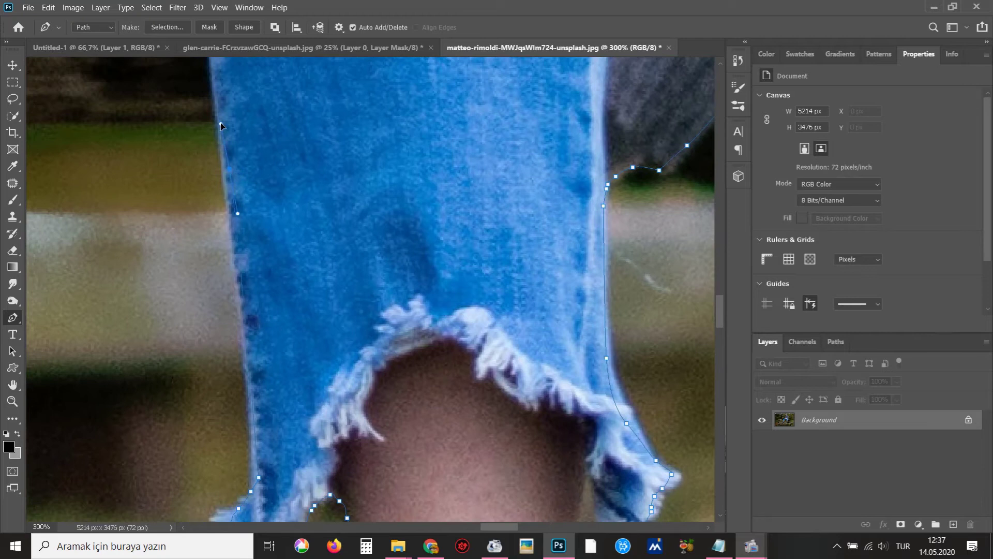
Add curved anchors along the leg's edge near the knee
{"action": "left_click_drag", "start_coordinate": [221, 125], "coordinate": [351, 417]}
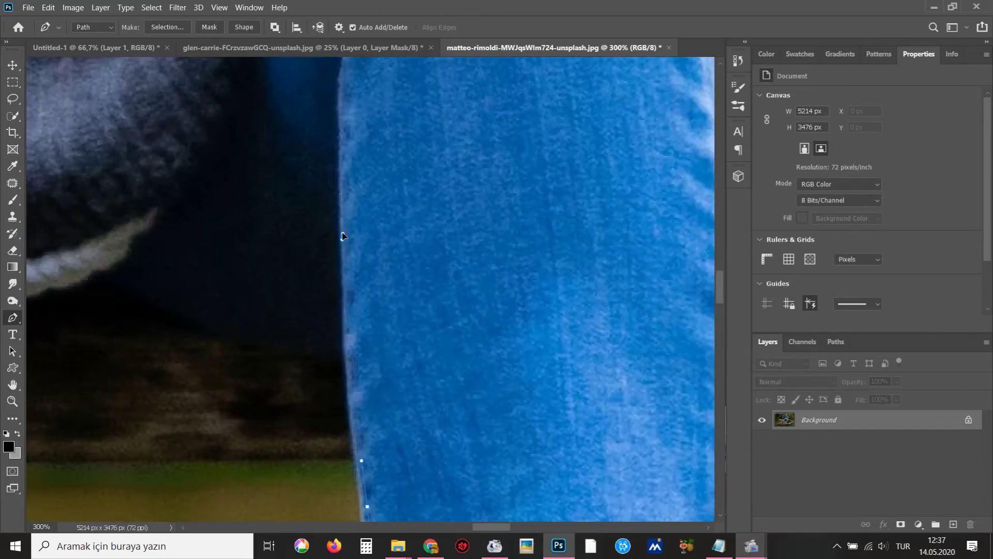
{"action": "scroll", "coordinate": [342, 231], "scroll_direction": "down", "scroll_amount": 3}
{"action": "mouse_move", "coordinate": [343, 232]}
{"action": "left_mouse_down"}
{"action": "mouse_move", "coordinate": [368, 318]}
{"action": "mouse_move", "coordinate": [398, 330]}
{"action": "mouse_move", "coordinate": [456, 288]}
{"action": "left_mouse_up"}
{"action": "scroll", "coordinate": [368, 319], "scroll_direction": "up", "scroll_amount": 2}
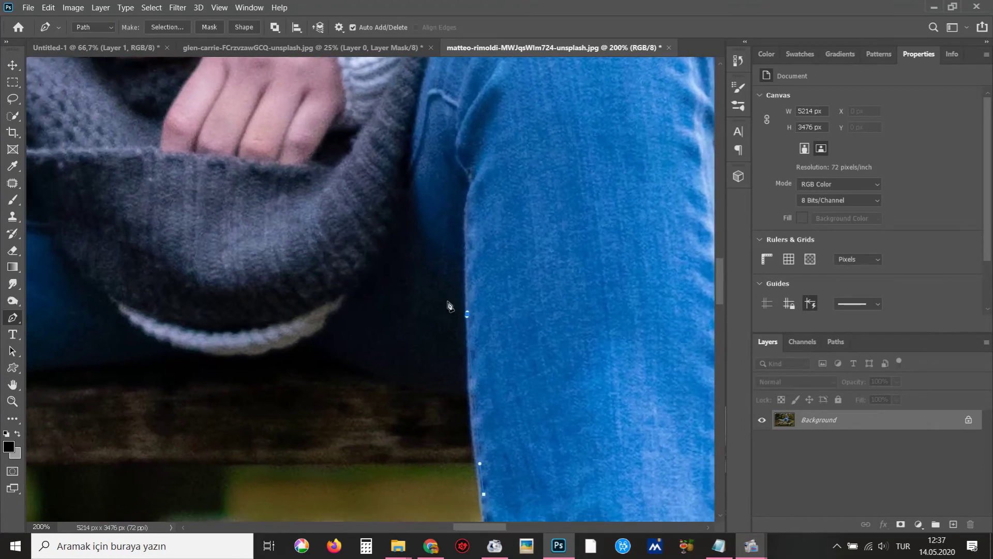
{"action": "left_click", "coordinate": [508, 346]}
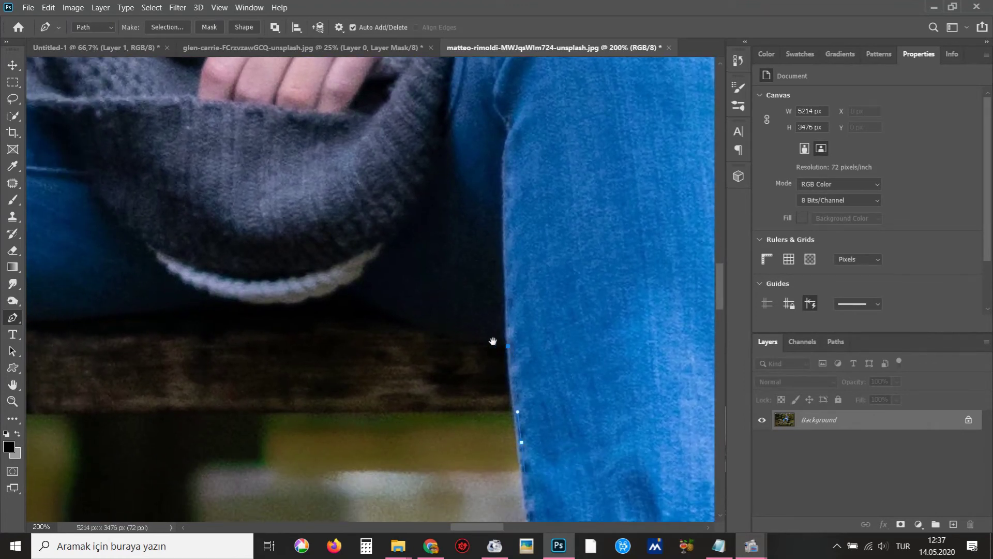
{"action": "left_click_drag", "start_coordinate": [508, 347], "coordinate": [565, 292]}
{"action": "mouse_move", "coordinate": [494, 289]}
{"action": "left_mouse_down"}
{"action": "mouse_move", "coordinate": [457, 279]}
{"action": "mouse_move", "coordinate": [576, 257]}
{"action": "left_mouse_up"}
Continue the path along the fabric edge and the underside of the thigh
{"action": "left_click", "coordinate": [440, 257]}
{"action": "left_click", "coordinate": [346, 250]}
{"action": "left_click", "coordinate": [275, 259]}
{"action": "left_click_drag", "start_coordinate": [232, 267], "coordinate": [567, 299]}
{"action": "left_click", "coordinate": [543, 285]}
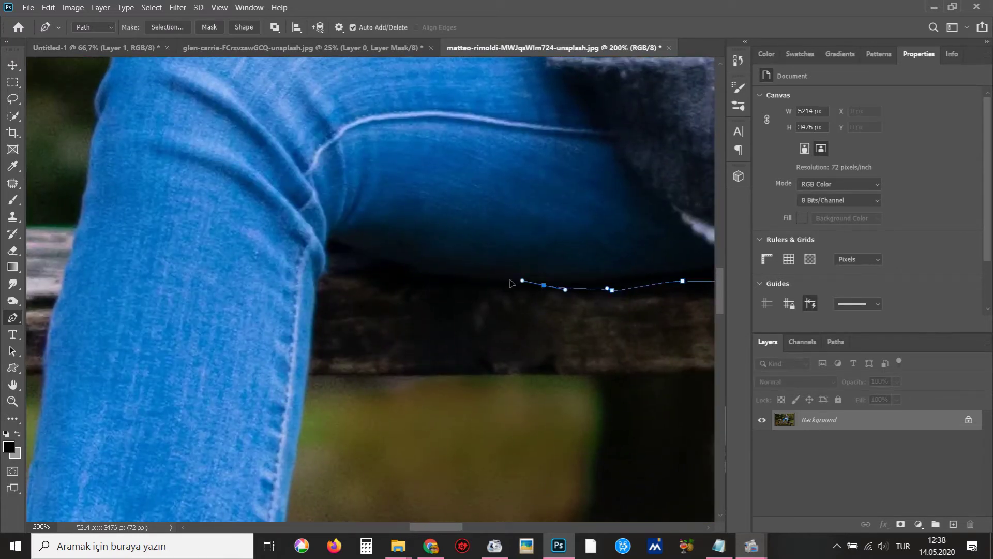
{"action": "left_click", "coordinate": [404, 258]}
{"action": "mouse_move", "coordinate": [362, 249]}
{"action": "left_mouse_down"}
{"action": "mouse_move", "coordinate": [325, 243]}
{"action": "mouse_move", "coordinate": [317, 293]}
{"action": "left_mouse_up"}
Trace down the lower leg and around the fringed jeans hem
{"action": "left_click_drag", "start_coordinate": [325, 378], "coordinate": [407, 229]}
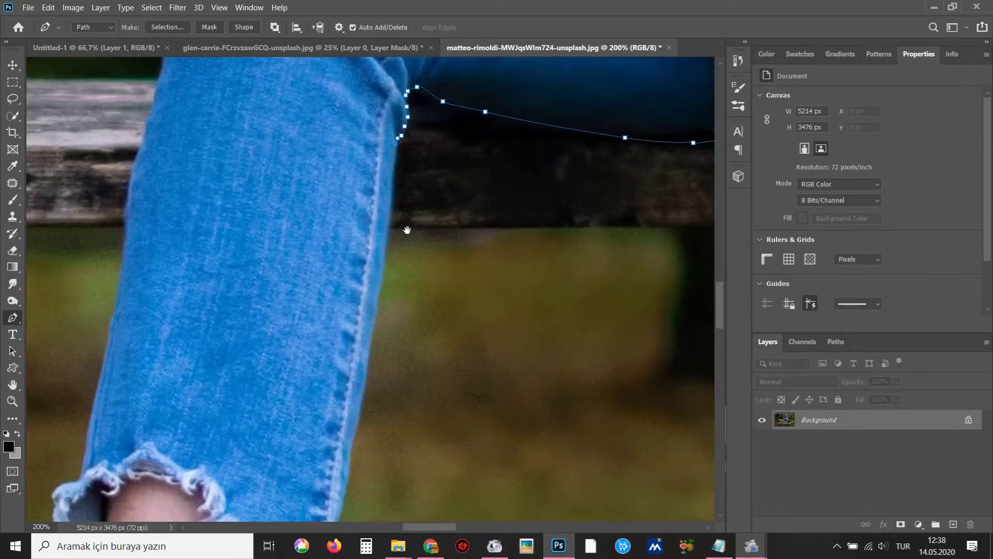
{"action": "scroll", "coordinate": [406, 352], "scroll_direction": "up", "scroll_amount": 1}
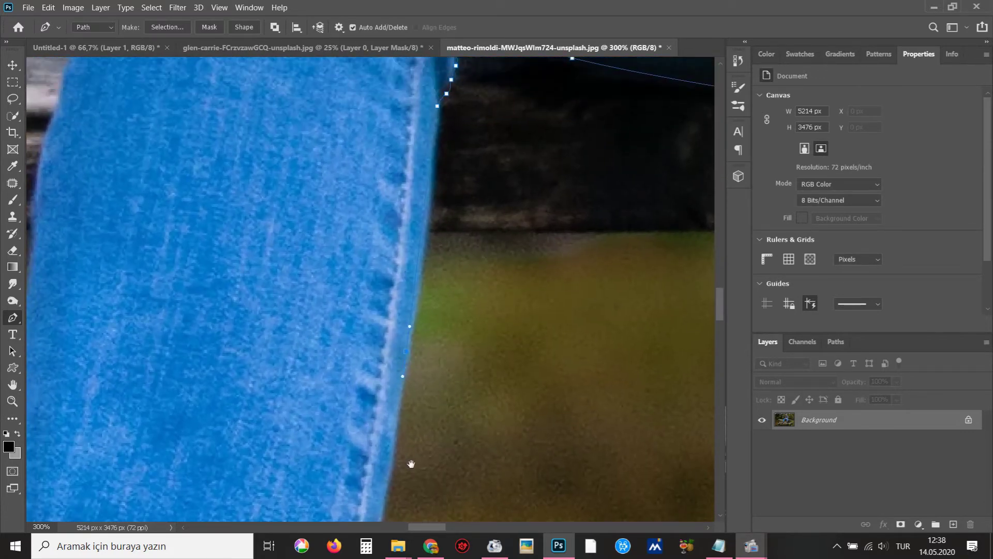
{"action": "left_click_drag", "start_coordinate": [411, 464], "coordinate": [420, 314]}
{"action": "left_click_drag", "start_coordinate": [396, 376], "coordinate": [423, 228]}
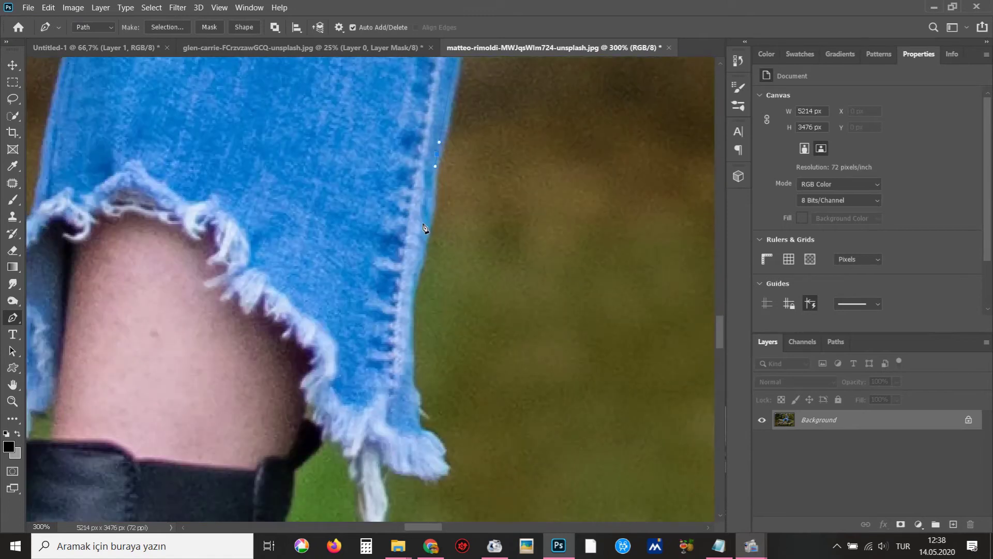
{"action": "left_click_drag", "start_coordinate": [403, 329], "coordinate": [405, 363]}
{"action": "left_click", "coordinate": [420, 412]}
{"action": "left_click_drag", "start_coordinate": [419, 412], "coordinate": [411, 247]}
{"action": "left_click", "coordinate": [420, 267]}
{"action": "left_click", "coordinate": [437, 284]}
{"action": "left_click", "coordinate": [435, 304]}
{"action": "left_click", "coordinate": [393, 298]}
Trace the white fringe tip and down the boot's dark edge
{"action": "left_click", "coordinate": [380, 343]}
{"action": "left_click", "coordinate": [374, 356]}
{"action": "left_click", "coordinate": [374, 361]}
{"action": "left_click", "coordinate": [371, 368]}
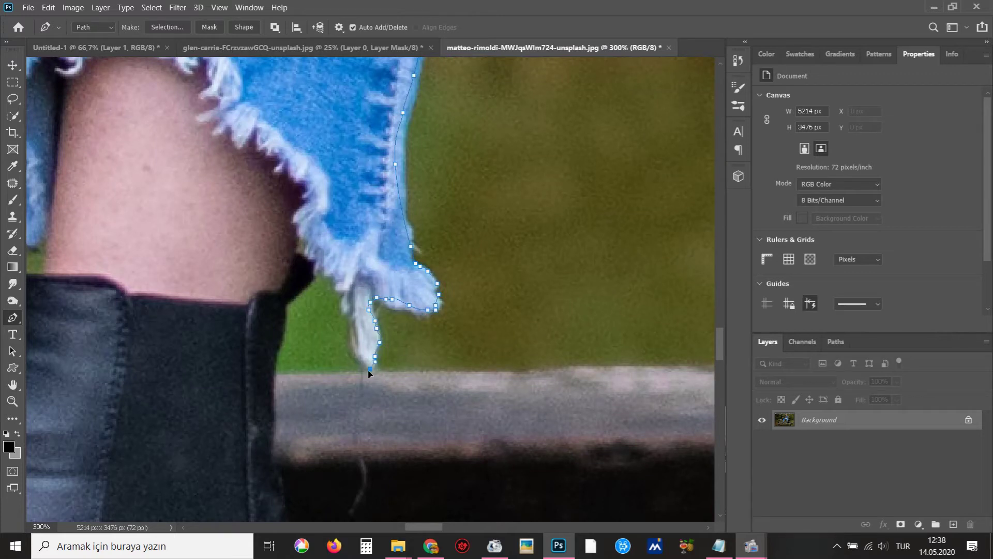
{"action": "left_click", "coordinate": [299, 294]}
{"action": "left_click", "coordinate": [292, 300]}
{"action": "left_click", "coordinate": [288, 304]}
{"action": "left_click", "coordinate": [285, 308]}
Run the path down the back of the boot to the heel's bottom corner
{"action": "left_click_drag", "start_coordinate": [249, 375], "coordinate": [306, 245]}
{"action": "left_click", "coordinate": [321, 236]}
{"action": "left_click", "coordinate": [317, 293]}
{"action": "left_click_drag", "start_coordinate": [311, 345], "coordinate": [323, 391]}
{"action": "scroll", "coordinate": [332, 415], "scroll_direction": "down", "scroll_amount": 3}
{"action": "scroll", "coordinate": [341, 362], "scroll_direction": "down", "scroll_amount": 2}
{"action": "left_click_drag", "start_coordinate": [365, 269], "coordinate": [364, 291]}
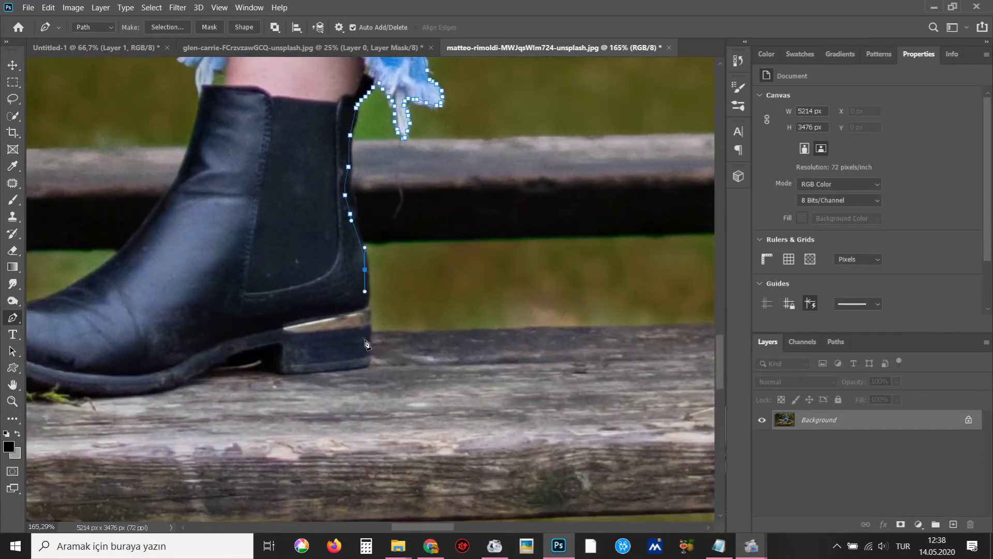
{"action": "left_click", "coordinate": [370, 365]}
{"action": "scroll", "coordinate": [369, 365], "scroll_direction": "up", "scroll_amount": 2}
{"action": "scroll", "coordinate": [336, 352], "scroll_direction": "up", "scroll_amount": 2}
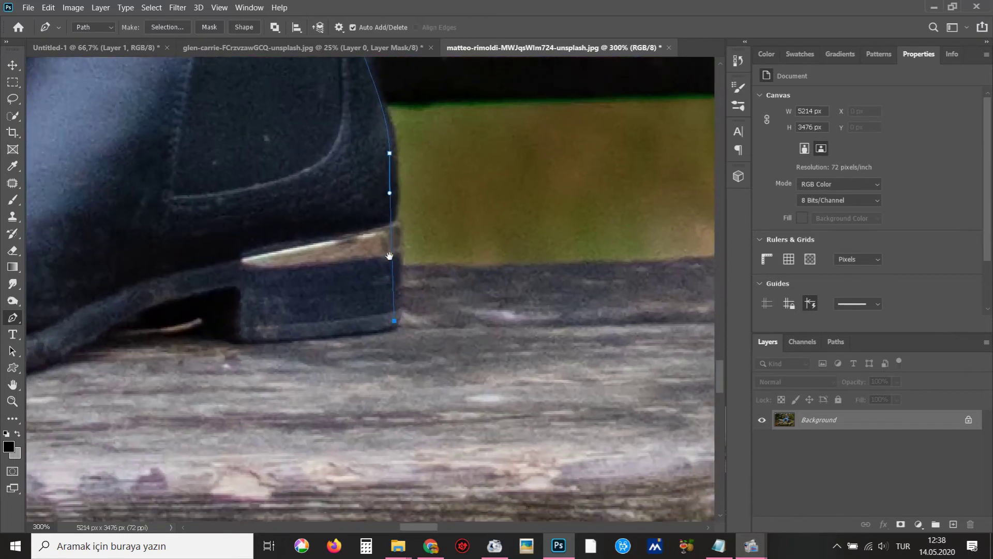
Curve the path around the boot heel
{"action": "left_click", "coordinate": [247, 341]}
{"action": "left_click", "coordinate": [240, 334]}
{"action": "left_click", "coordinate": [241, 314]}
{"action": "left_click", "coordinate": [236, 295]}
{"action": "mouse_move", "coordinate": [218, 287]}
{"action": "left_mouse_down"}
{"action": "mouse_move", "coordinate": [203, 292]}
{"action": "mouse_move", "coordinate": [505, 228]}
{"action": "left_mouse_up"}
Extend the path along the sole and up around the boot's toe
{"action": "left_click_drag", "start_coordinate": [422, 266], "coordinate": [398, 287]}
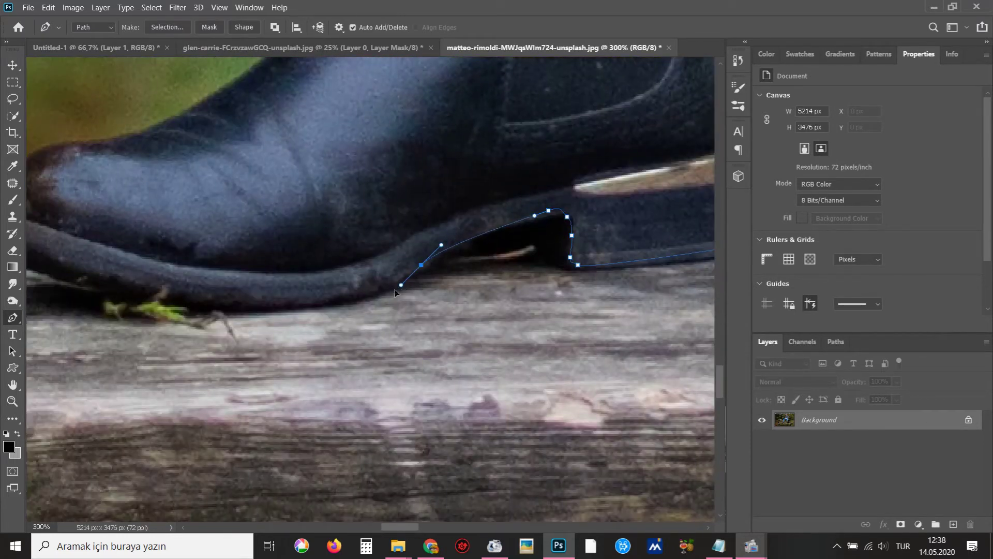
{"action": "left_click_drag", "start_coordinate": [295, 313], "coordinate": [345, 331]}
{"action": "left_click_drag", "start_coordinate": [269, 322], "coordinate": [197, 310]}
{"action": "mouse_move", "coordinate": [106, 284]}
{"action": "left_mouse_down"}
{"action": "mouse_move", "coordinate": [231, 325]}
{"action": "mouse_move", "coordinate": [183, 309]}
{"action": "left_mouse_up"}
{"action": "left_click", "coordinate": [160, 283]}
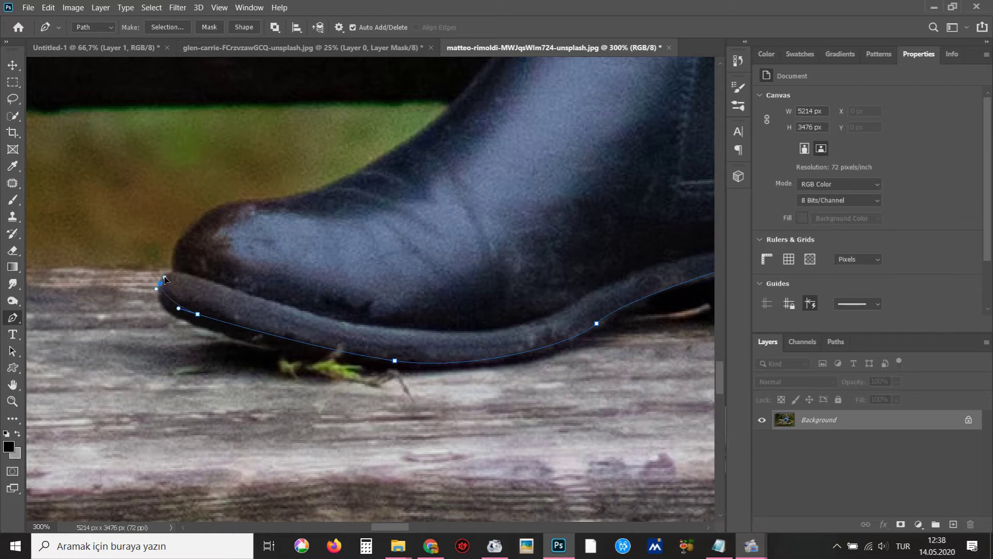
{"action": "left_click_drag", "start_coordinate": [178, 259], "coordinate": [180, 251]}
Curve the path up the boot front and the frayed denim hem
{"action": "left_click_drag", "start_coordinate": [226, 206], "coordinate": [169, 320]}
{"action": "mouse_move", "coordinate": [328, 271]}
{"action": "left_mouse_down"}
{"action": "mouse_move", "coordinate": [376, 241]}
{"action": "mouse_move", "coordinate": [351, 468]}
{"action": "left_mouse_up"}
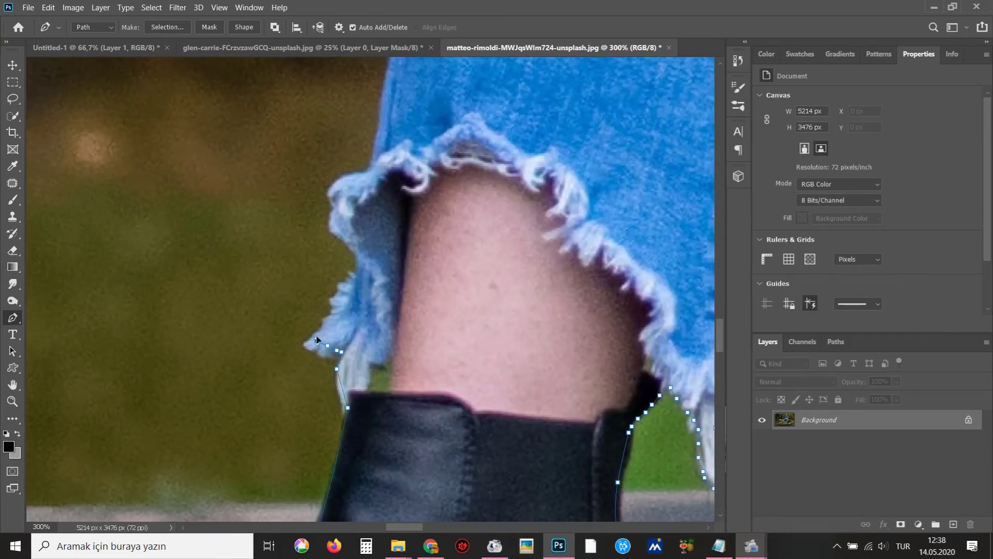
{"action": "left_click_drag", "start_coordinate": [364, 270], "coordinate": [329, 396]}
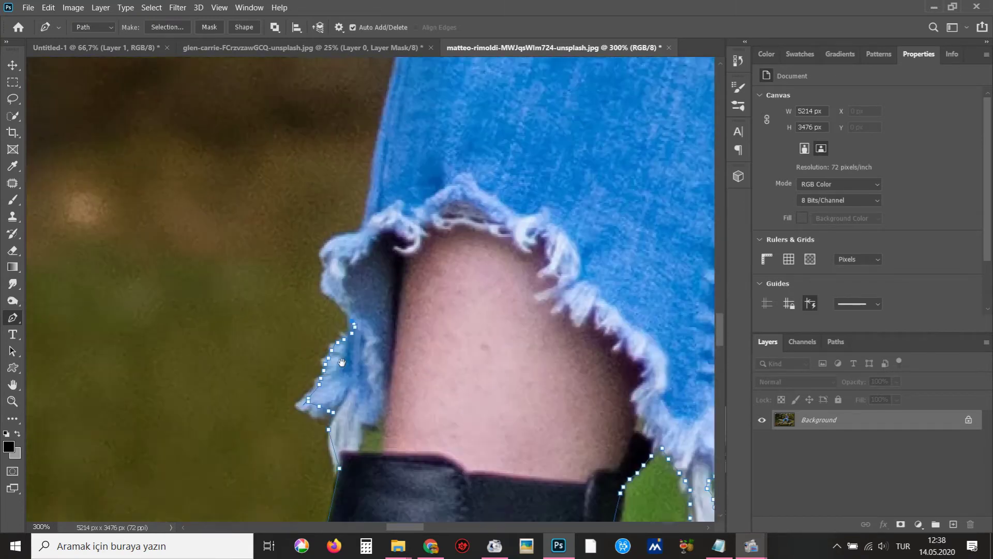
{"action": "left_click", "coordinate": [311, 373]}
{"action": "left_click", "coordinate": [305, 358]}
{"action": "left_click", "coordinate": [312, 347]}
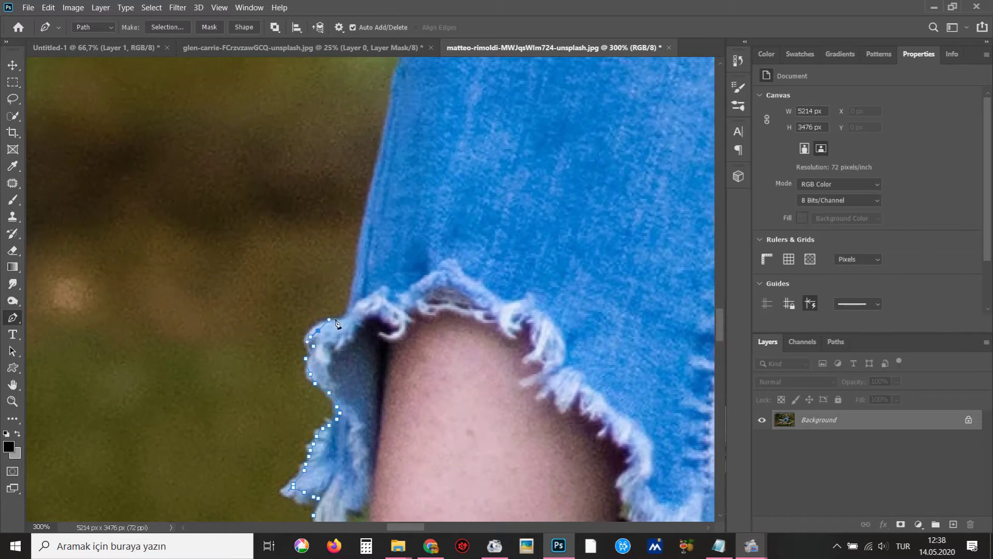
{"action": "scroll", "coordinate": [356, 322], "scroll_direction": "down", "scroll_amount": 1}
{"action": "scroll", "coordinate": [317, 304], "scroll_direction": "up", "scroll_amount": 5}
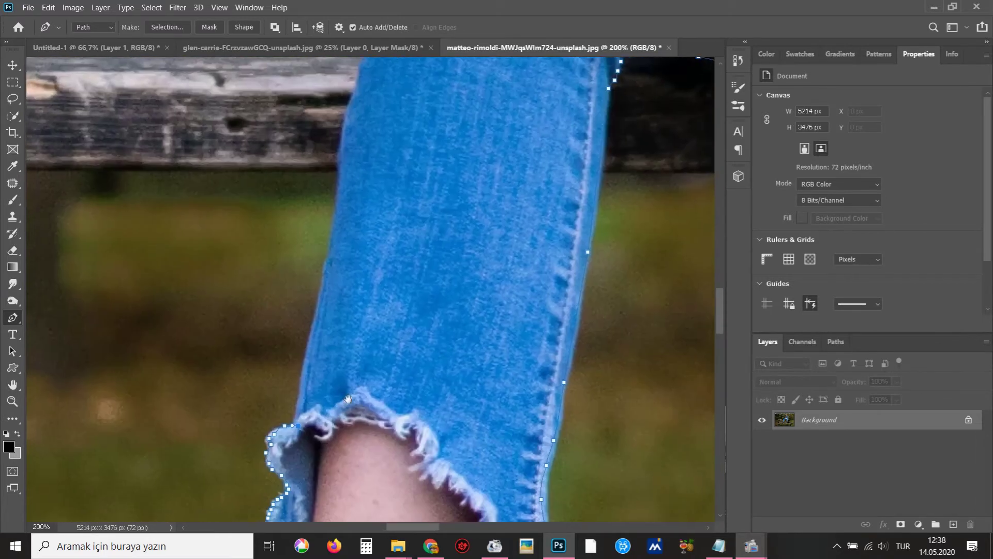
Continue the path up the shin's denim edge past the knee
{"action": "left_click_drag", "start_coordinate": [336, 226], "coordinate": [322, 301]}
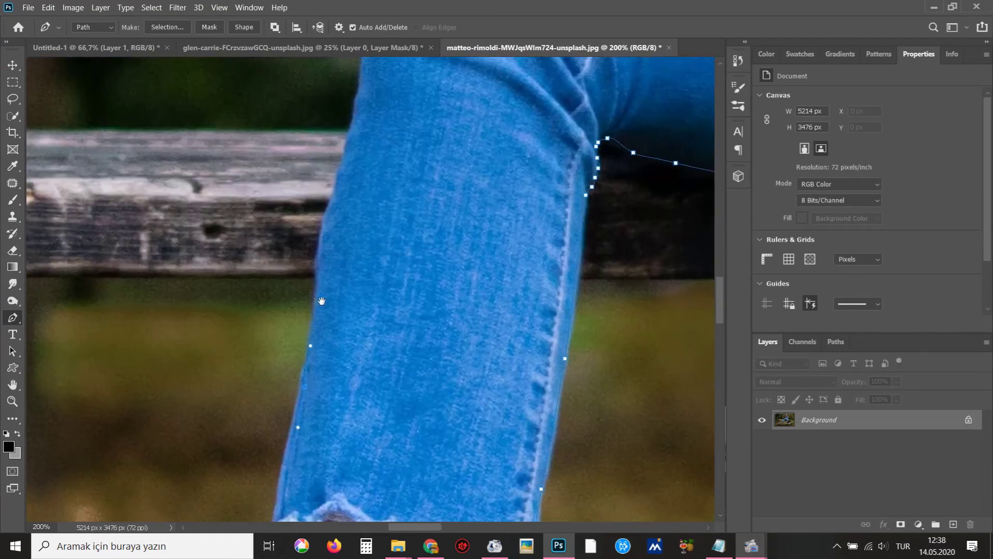
{"action": "left_click", "coordinate": [322, 261]}
{"action": "left_click_drag", "start_coordinate": [321, 264], "coordinate": [296, 407]}
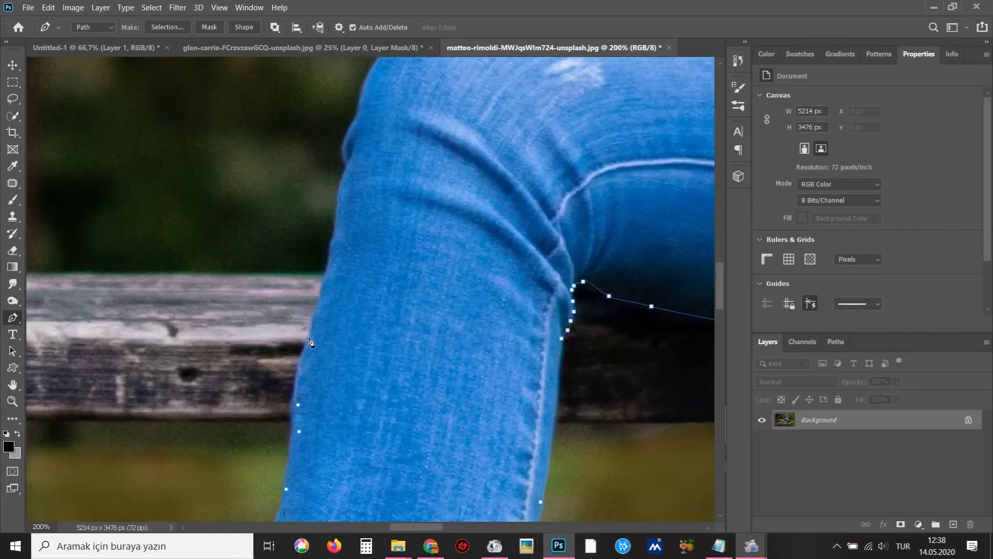
{"action": "left_click_drag", "start_coordinate": [321, 301], "coordinate": [307, 378]}
{"action": "left_click_drag", "start_coordinate": [323, 323], "coordinate": [323, 307]}
{"action": "left_click_drag", "start_coordinate": [345, 272], "coordinate": [326, 354]}
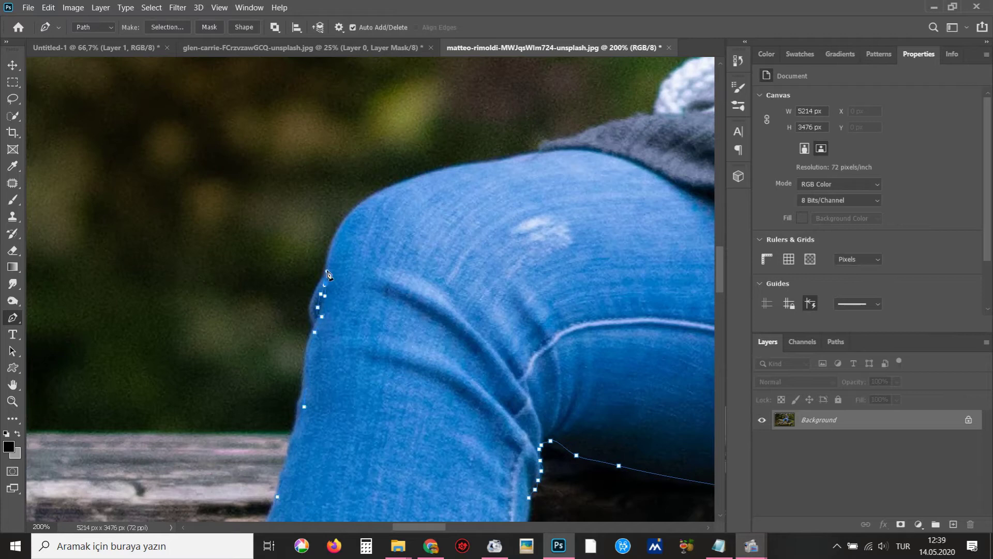
Carry the path over the top of the thigh onto the sweater edge
{"action": "scroll", "coordinate": [326, 274], "scroll_direction": "up", "scroll_amount": 1}
{"action": "mouse_move", "coordinate": [310, 282]}
{"action": "left_mouse_down"}
{"action": "mouse_move", "coordinate": [383, 295]}
{"action": "mouse_move", "coordinate": [476, 262]}
{"action": "mouse_move", "coordinate": [206, 399]}
{"action": "left_mouse_up"}
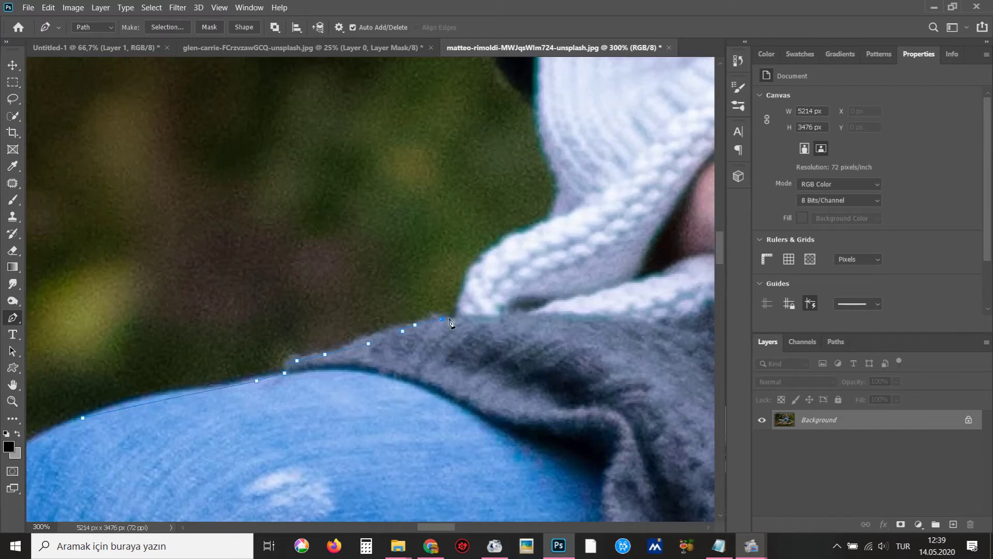
{"action": "scroll", "coordinate": [465, 319], "scroll_direction": "down", "scroll_amount": 2}
{"action": "scroll", "coordinate": [466, 319], "scroll_direction": "down", "scroll_amount": 2}
{"action": "scroll", "coordinate": [440, 362], "scroll_direction": "up", "scroll_amount": 2}
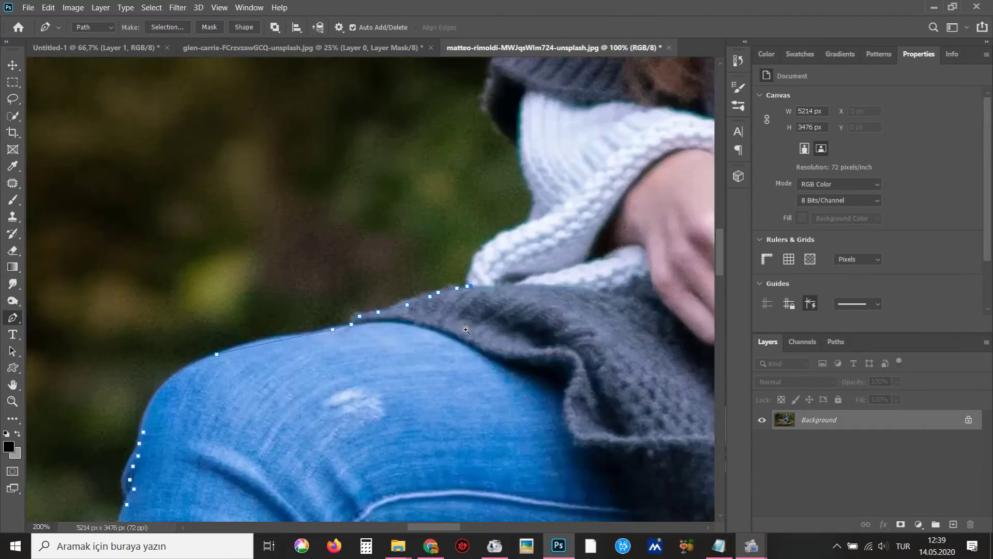
{"action": "scroll", "coordinate": [414, 440], "scroll_direction": "up", "scroll_amount": 2}
{"action": "scroll", "coordinate": [456, 354], "scroll_direction": "up", "scroll_amount": 1}
{"action": "left_click", "coordinate": [390, 434]}
{"action": "left_click_drag", "start_coordinate": [445, 396], "coordinate": [450, 391]}
Place anchors up the sweater's outer edge toward the hair
{"action": "scroll", "coordinate": [443, 373], "scroll_direction": "up", "scroll_amount": 1}
{"action": "scroll", "coordinate": [412, 428], "scroll_direction": "up", "scroll_amount": 3}
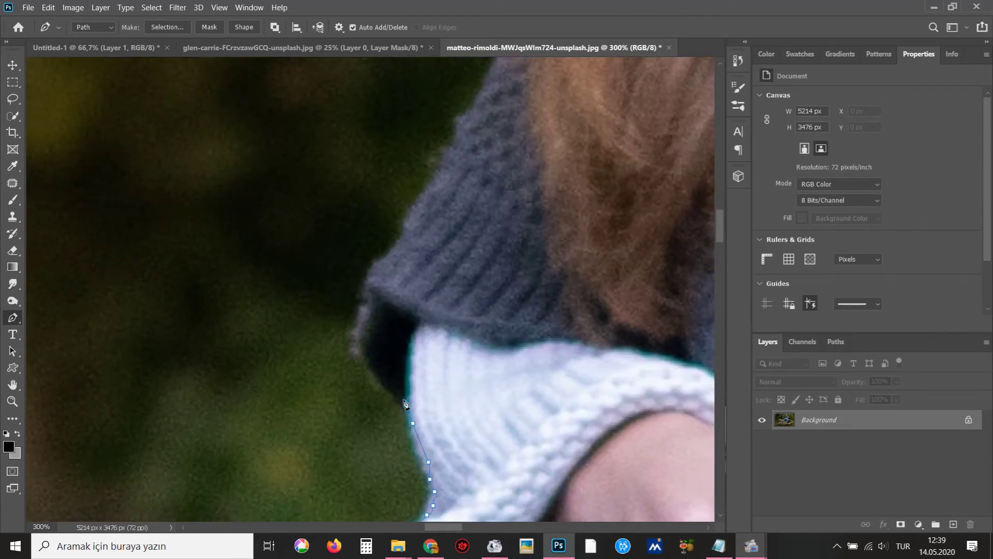
{"action": "scroll", "coordinate": [401, 481], "scroll_direction": "up", "scroll_amount": 3}
{"action": "left_click_drag", "start_coordinate": [373, 388], "coordinate": [379, 377]}
{"action": "left_click", "coordinate": [397, 348]}
{"action": "left_click_drag", "start_coordinate": [417, 333], "coordinate": [423, 322]}
{"action": "left_click", "coordinate": [432, 303]}
{"action": "left_click_drag", "start_coordinate": [444, 280], "coordinate": [389, 395]}
{"action": "left_click", "coordinate": [404, 358]}
{"action": "left_click", "coordinate": [410, 344]}
{"action": "left_click", "coordinate": [422, 330]}
{"action": "left_click", "coordinate": [439, 301]}
Follow the hair's outer edge upward with curved anchors
{"action": "left_click_drag", "start_coordinate": [443, 293], "coordinate": [396, 390]}
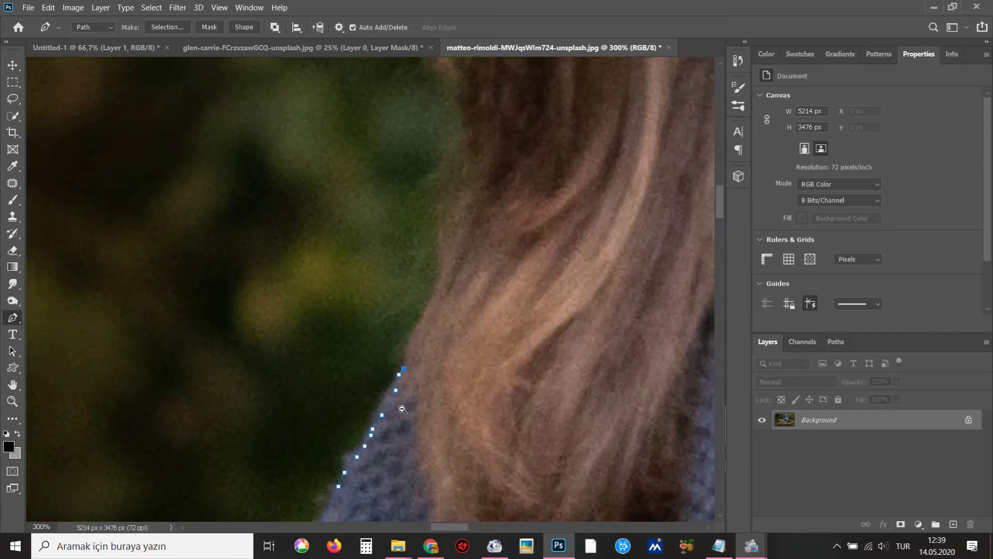
{"action": "scroll", "coordinate": [403, 401], "scroll_direction": "down", "scroll_amount": 1}
{"action": "left_click_drag", "start_coordinate": [404, 400], "coordinate": [309, 456]}
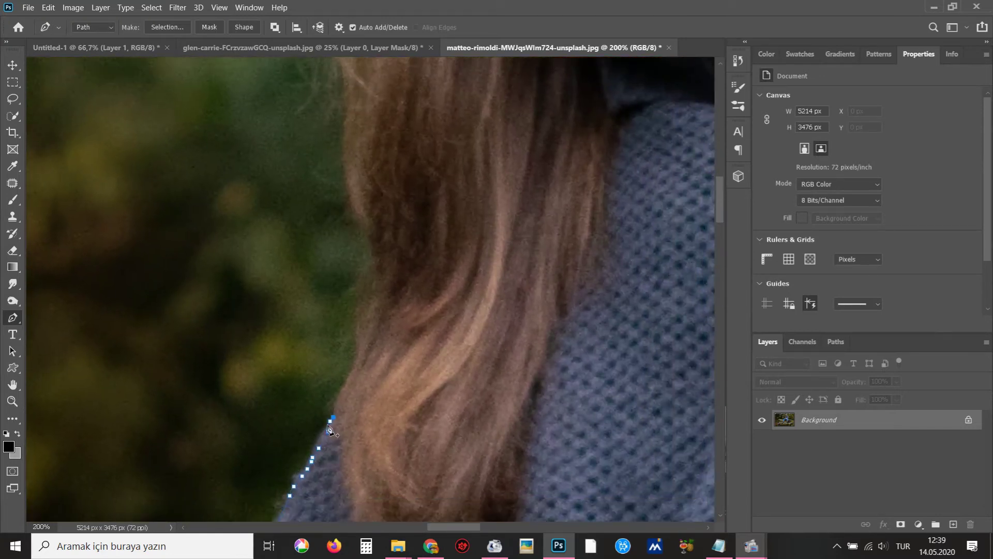
{"action": "scroll", "coordinate": [334, 424], "scroll_direction": "down", "scroll_amount": 1}
{"action": "mouse_move", "coordinate": [362, 317]}
{"action": "left_mouse_down"}
{"action": "mouse_move", "coordinate": [346, 351]}
{"action": "mouse_move", "coordinate": [306, 288]}
{"action": "mouse_move", "coordinate": [306, 266]}
{"action": "left_mouse_up"}
{"action": "left_click", "coordinate": [304, 270]}
{"action": "mouse_move", "coordinate": [316, 232]}
{"action": "left_mouse_down"}
{"action": "mouse_move", "coordinate": [325, 225]}
{"action": "mouse_move", "coordinate": [322, 279]}
{"action": "left_mouse_up"}
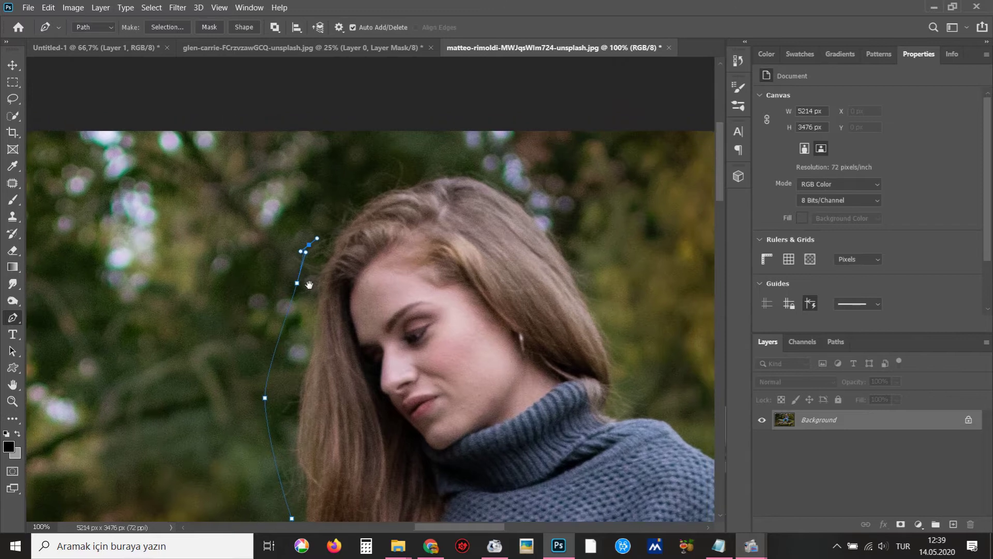
Arch the path over the top of the head and down the hair's right side
{"action": "left_click", "coordinate": [333, 228]}
{"action": "left_click_drag", "start_coordinate": [360, 202], "coordinate": [453, 182]}
{"action": "left_click", "coordinate": [541, 208]}
{"action": "left_click", "coordinate": [570, 247]}
{"action": "left_click", "coordinate": [591, 290]}
{"action": "left_click_drag", "start_coordinate": [606, 326], "coordinate": [545, 194]}
{"action": "left_click_drag", "start_coordinate": [562, 244], "coordinate": [561, 273]}
Continue down the hair to the sweater and along the shoulder
{"action": "left_click", "coordinate": [558, 279]}
{"action": "left_click", "coordinate": [552, 286]}
{"action": "left_click", "coordinate": [548, 293]}
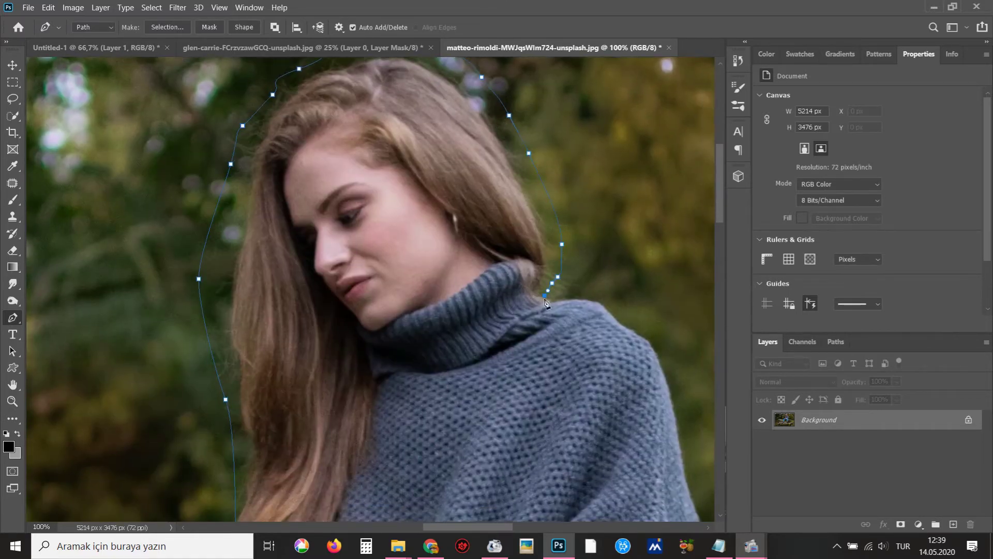
{"action": "scroll", "coordinate": [541, 326], "scroll_direction": "up", "scroll_amount": 1}
{"action": "mouse_move", "coordinate": [619, 282]}
{"action": "left_mouse_down"}
{"action": "mouse_move", "coordinate": [577, 282]}
{"action": "mouse_move", "coordinate": [452, 227]}
{"action": "left_mouse_up"}
{"action": "left_click", "coordinate": [568, 290]}
{"action": "left_click", "coordinate": [591, 314]}
{"action": "left_click_drag", "start_coordinate": [498, 259], "coordinate": [509, 266]}
Trace the sweater's lower right edge and load the path as a selection
{"action": "left_click_drag", "start_coordinate": [535, 320], "coordinate": [523, 275]}
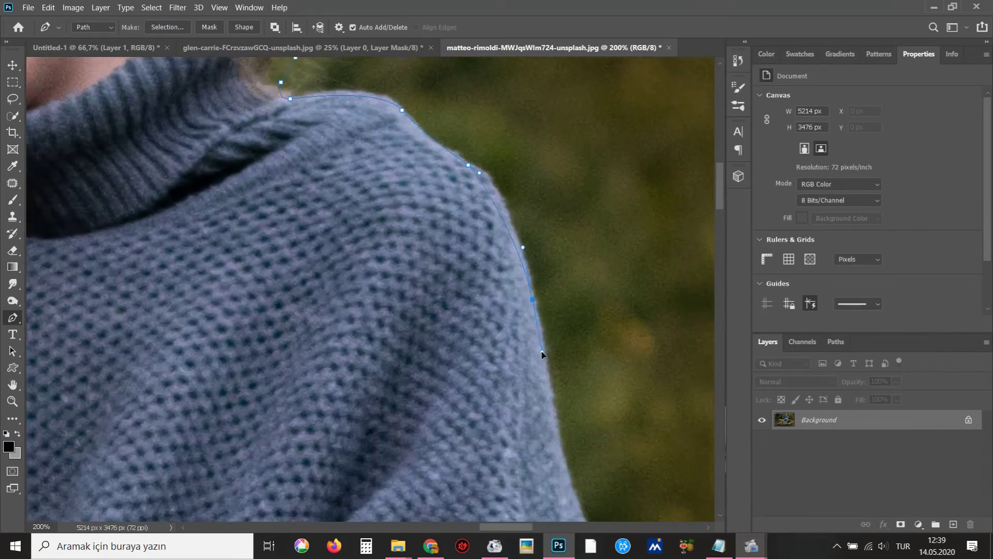
{"action": "left_click_drag", "start_coordinate": [543, 350], "coordinate": [465, 70]}
{"action": "left_click", "coordinate": [515, 219]}
{"action": "scroll", "coordinate": [517, 217], "scroll_direction": "down", "scroll_amount": 3}
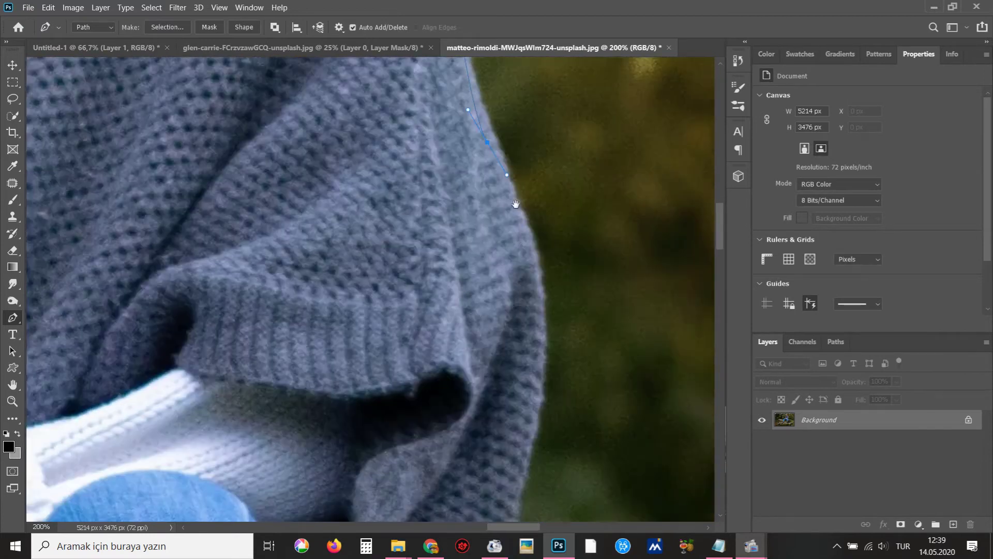
{"action": "left_click_drag", "start_coordinate": [514, 404], "coordinate": [502, 288]}
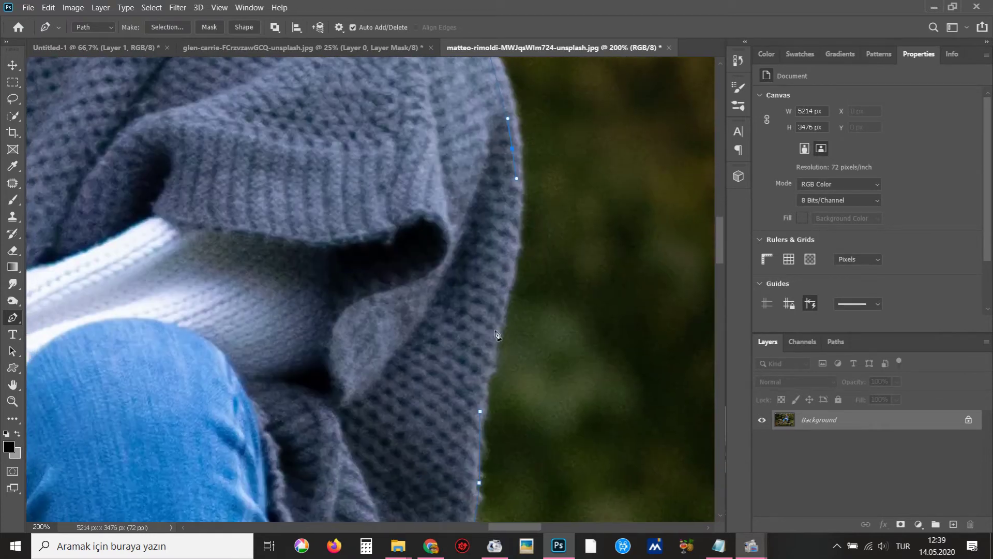
{"action": "left_click_drag", "start_coordinate": [494, 356], "coordinate": [478, 159]}
{"action": "key", "text": "ctrl+Return"}
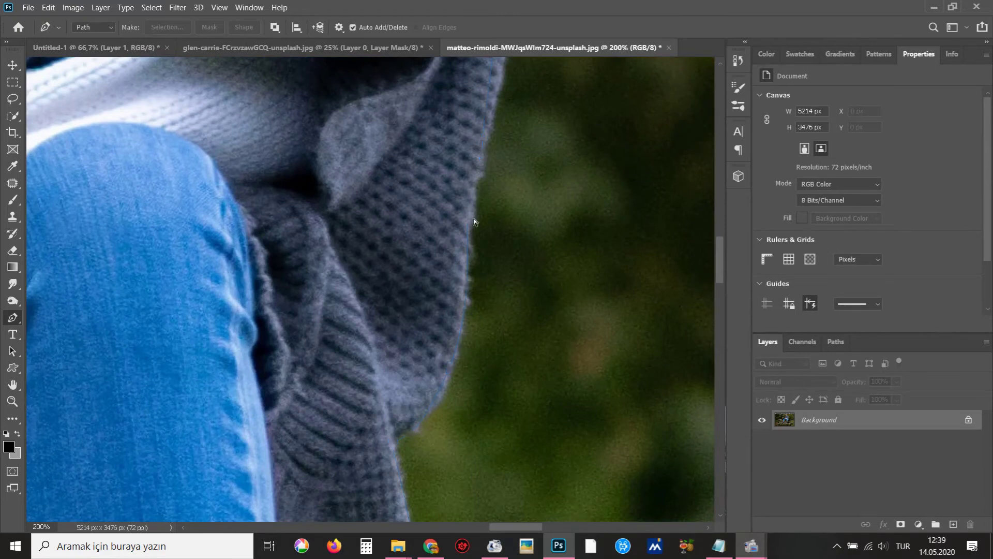
Fit the bench photo on screen and mask the woman using the selection
{"action": "scroll", "coordinate": [407, 258], "scroll_direction": "down", "scroll_amount": 3}
{"action": "scroll", "coordinate": [445, 290], "scroll_direction": "down", "scroll_amount": 2}
{"action": "right_click", "coordinate": [304, 316]}
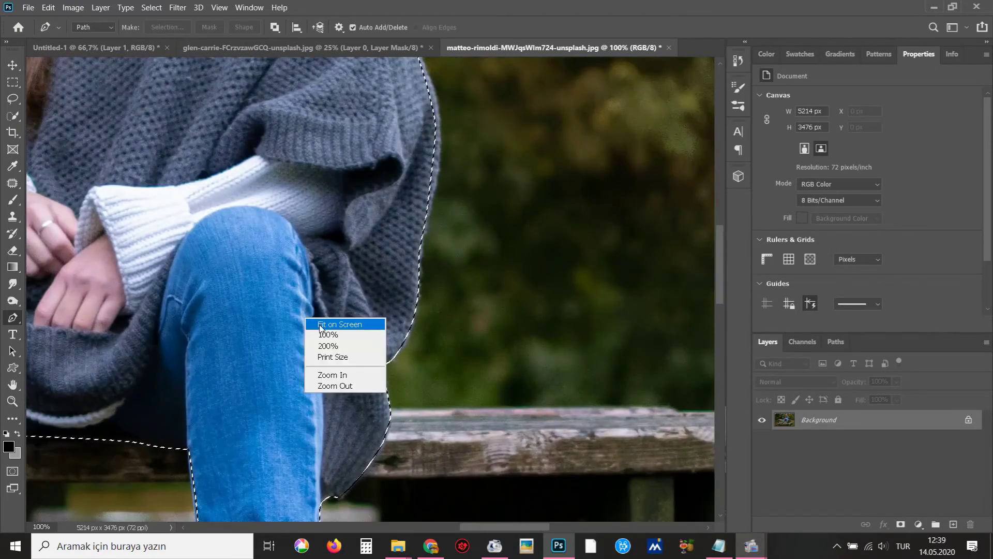
{"action": "left_click", "coordinate": [331, 322]}
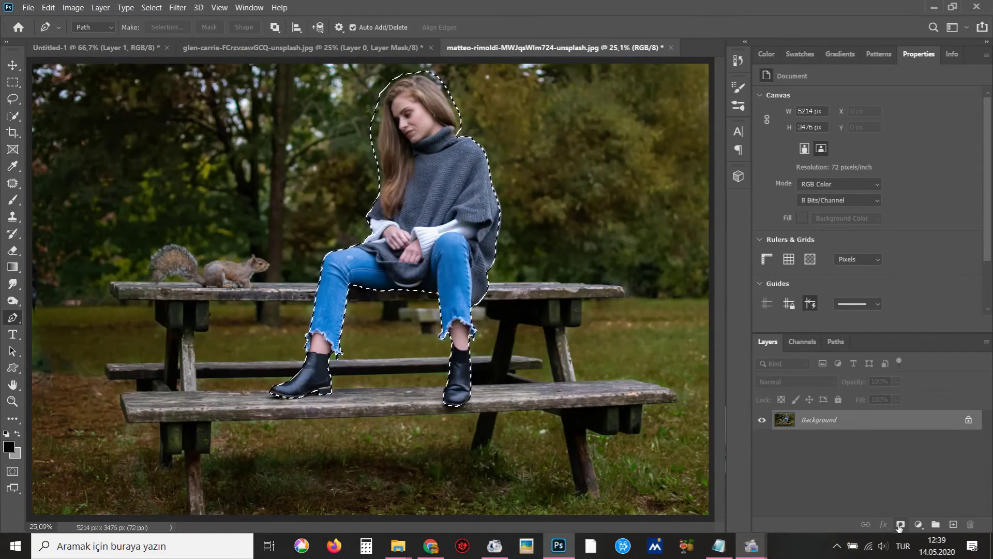
{"action": "key", "text": "ctrl+m"}
Drag the masked woman into the Untitled-1 tortoise composite above Brightness/Contrast 2
{"action": "key", "text": "v"}
{"action": "left_click_drag", "start_coordinate": [422, 160], "coordinate": [144, 57]}
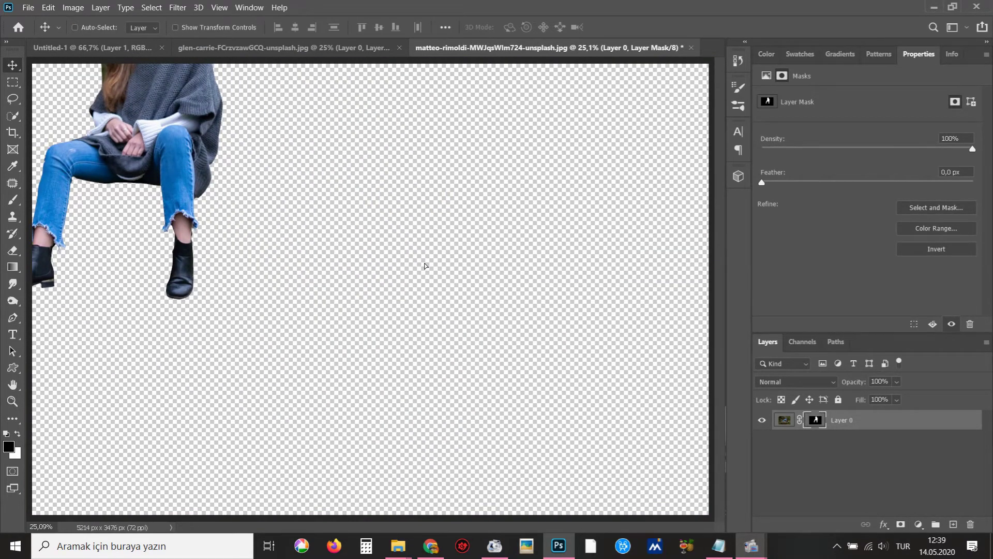
{"action": "key", "text": "ctrl+Tab"}
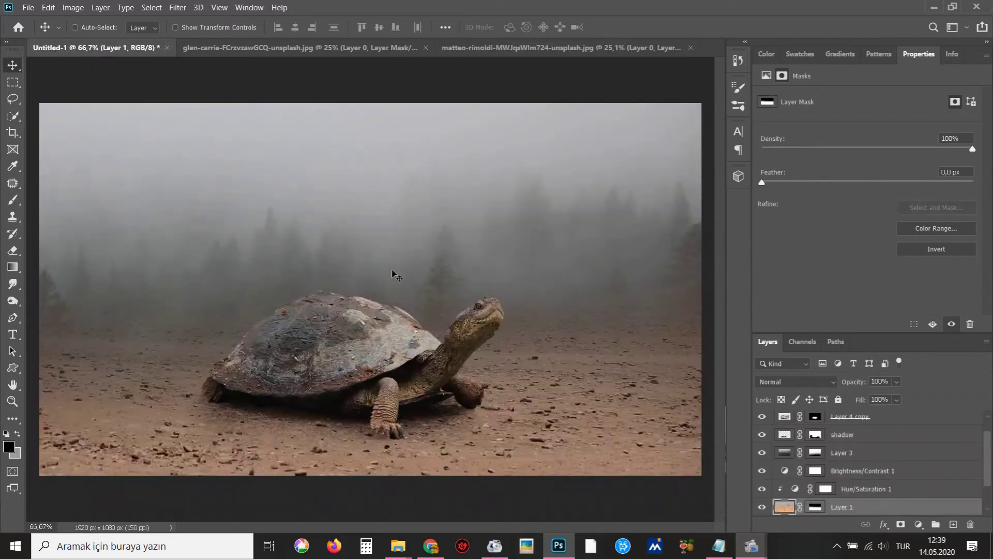
{"action": "left_click", "coordinate": [566, 47]}
{"action": "mouse_move", "coordinate": [361, 225]}
{"action": "left_mouse_down"}
{"action": "mouse_move", "coordinate": [110, 37]}
{"action": "mouse_move", "coordinate": [401, 275]}
{"action": "left_mouse_up"}
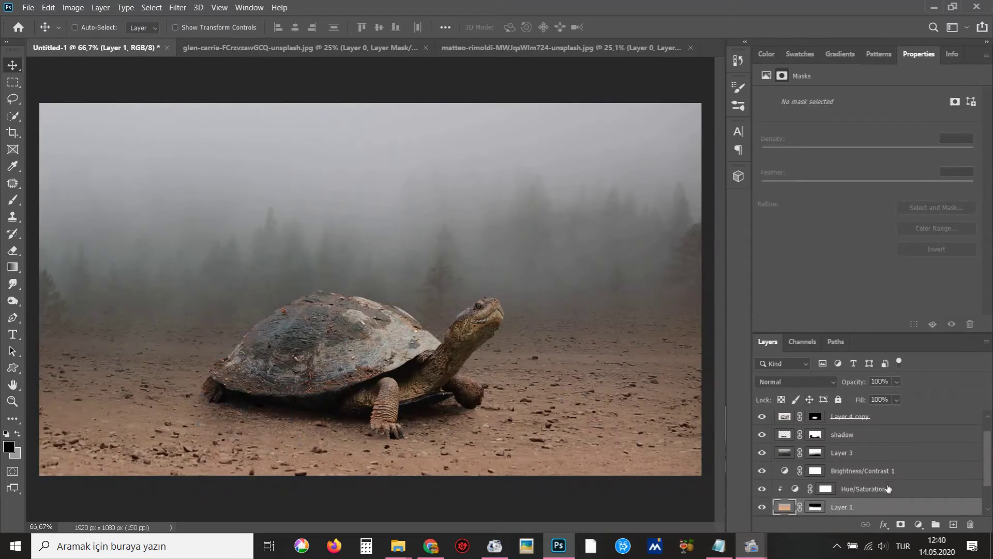
{"action": "left_click", "coordinate": [879, 420]}
{"action": "left_click", "coordinate": [566, 48]}
{"action": "left_click_drag", "start_coordinate": [447, 185], "coordinate": [137, 31]}
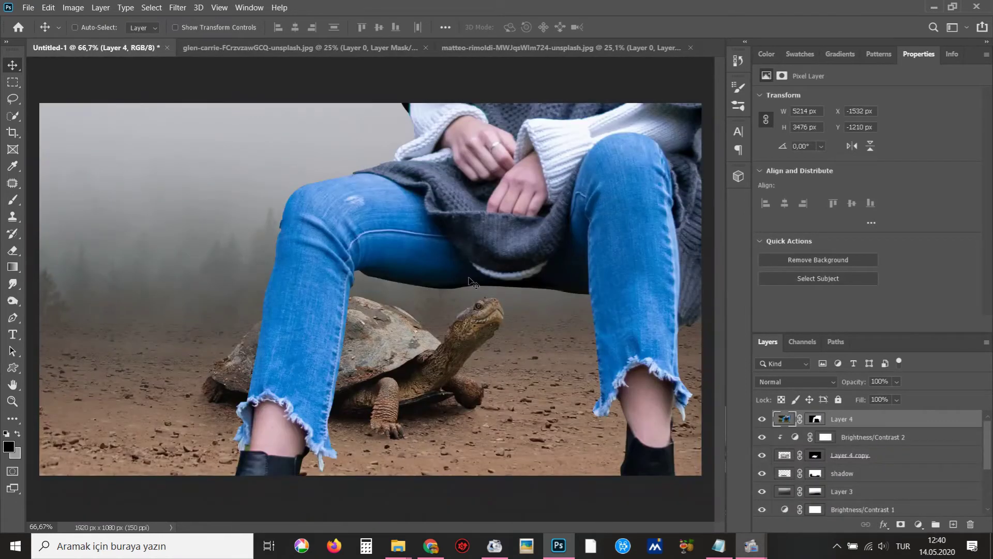
{"action": "left_click_drag", "start_coordinate": [131, 47], "coordinate": [380, 304]}
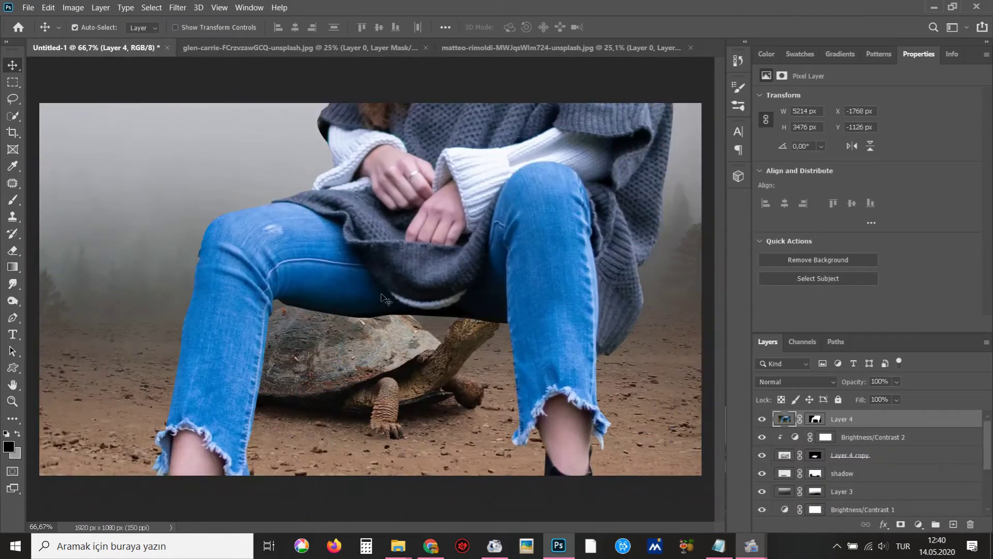
Flip the woman's layer horizontally with Free Transform
{"action": "key", "text": "ctrl+t"}
{"action": "right_click", "coordinate": [414, 240]}
{"action": "left_click", "coordinate": [445, 450]}
{"action": "key", "text": "ctrl+minus"}
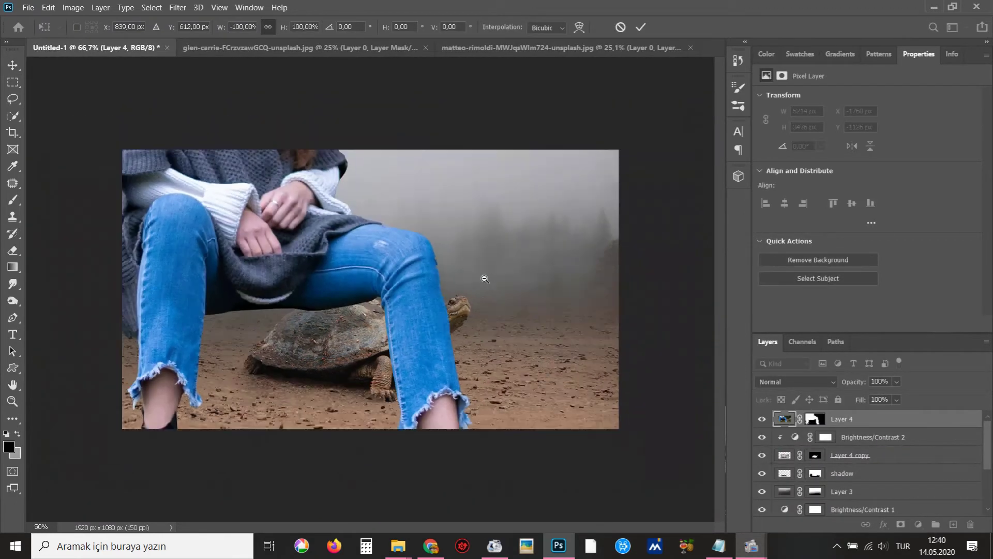
Shrink the woman to about 29.7% and place her, slightly tilted, astride the tortoise's shell
{"action": "key", "text": "ctrl+minus"}
{"action": "left_click_drag", "start_coordinate": [481, 240], "coordinate": [576, 328]}
{"action": "key", "text": "ctrl+minus"}
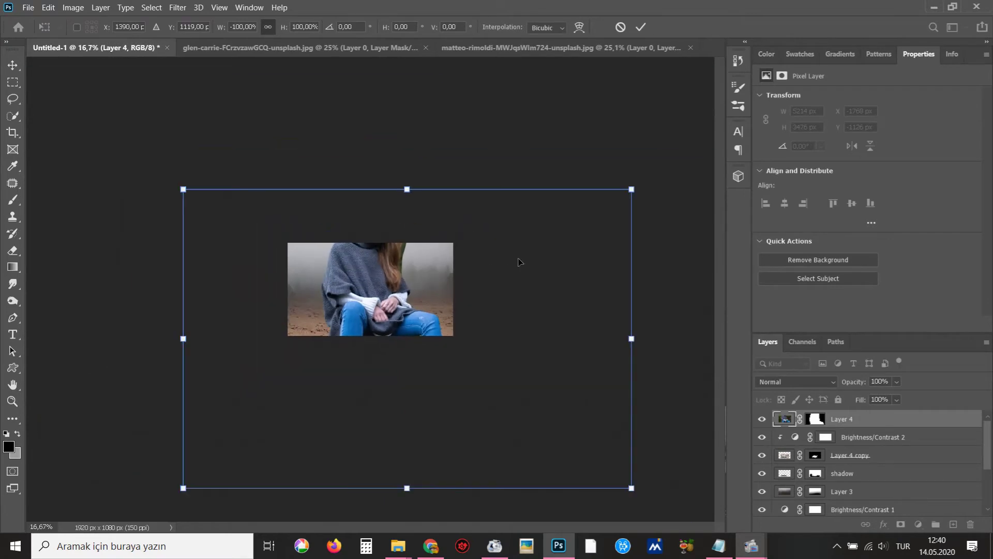
{"action": "left_click_drag", "start_coordinate": [626, 194], "coordinate": [464, 297]}
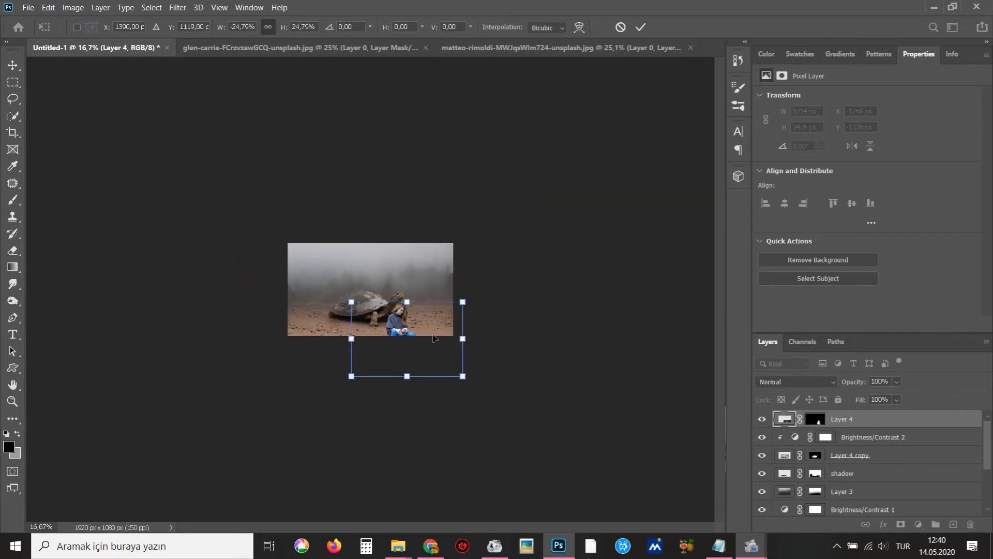
{"action": "key", "text": "ctrl+plus"}
{"action": "key", "text": "ctrl+plus"}
{"action": "left_click_drag", "start_coordinate": [432, 335], "coordinate": [359, 263]}
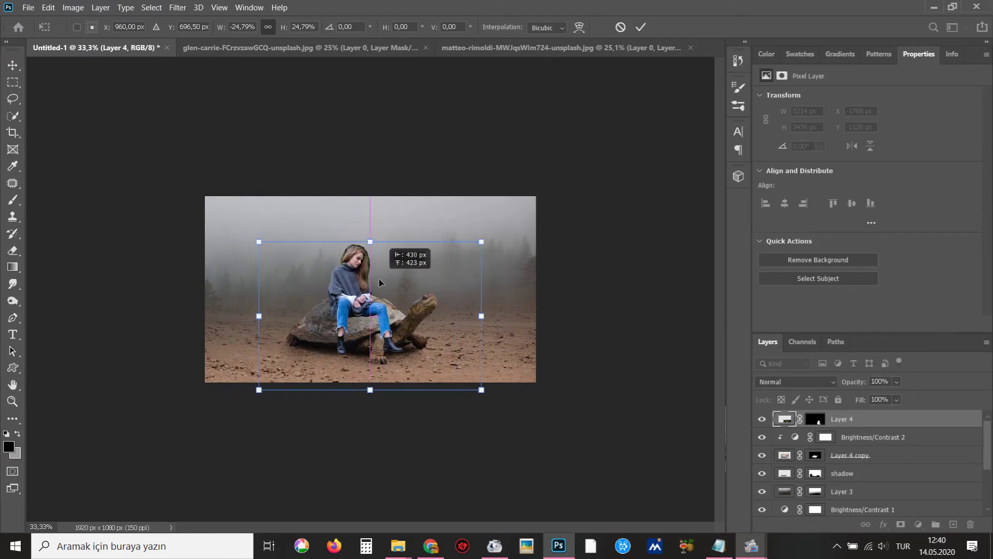
{"action": "left_click_drag", "start_coordinate": [481, 252], "coordinate": [504, 235]}
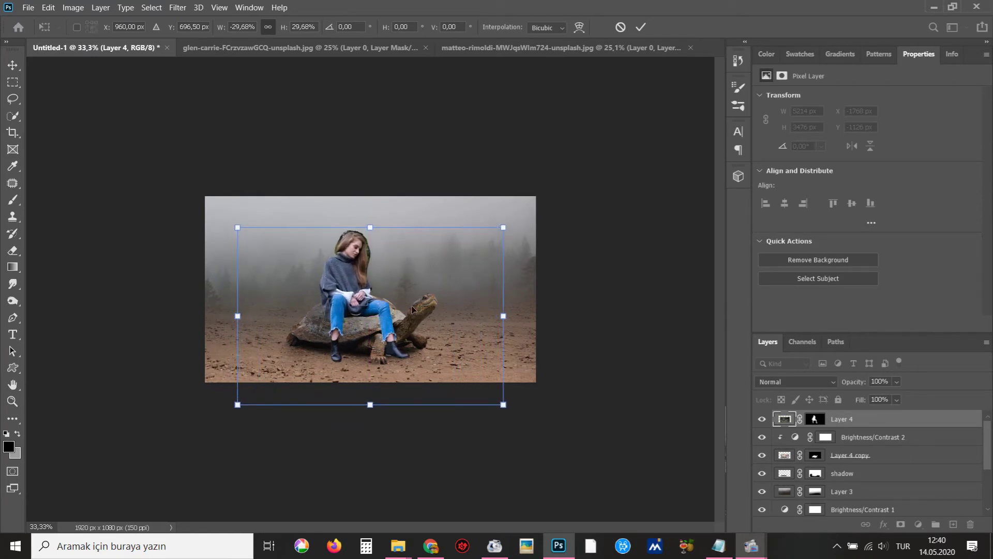
{"action": "left_click_drag", "start_coordinate": [413, 311], "coordinate": [423, 311]}
{"action": "left_click_drag", "start_coordinate": [555, 303], "coordinate": [561, 310]}
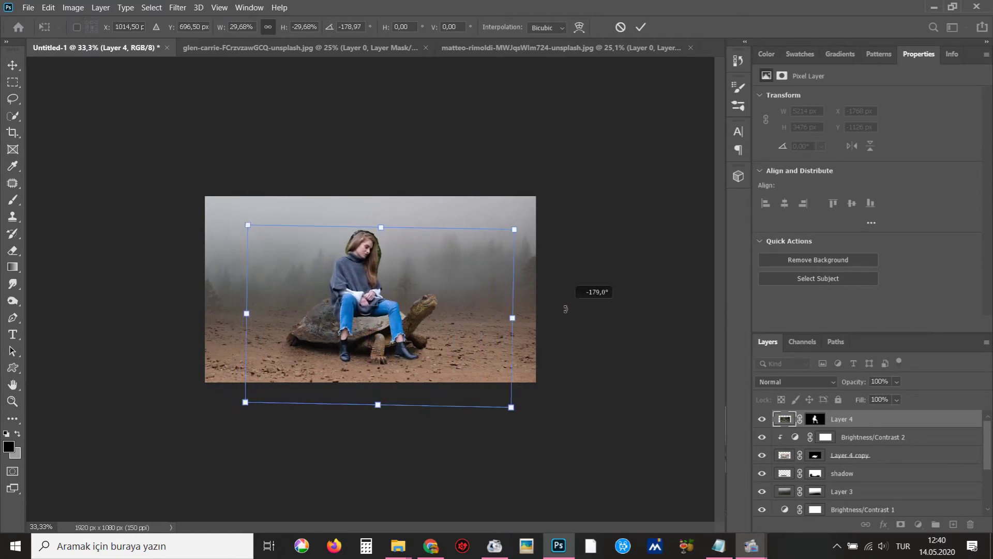
{"action": "left_click_drag", "start_coordinate": [424, 331], "coordinate": [427, 329]}
Fine-tune her position with arrow-key nudges and commit the transformation
{"action": "key", "text": "Down"}
{"action": "key", "text": "Down"}
{"action": "key", "text": "Down"}
{"action": "key", "text": "Down"}
{"action": "key", "text": "Down"}
{"action": "key", "text": "Down"}
{"action": "key", "text": "Down"}
{"action": "key", "text": "Down"}
{"action": "key", "text": "Down"}
{"action": "key", "text": "Down"}
{"action": "key", "text": "Up"}
{"action": "key", "text": "Up"}
{"action": "key", "text": "Up"}
{"action": "key", "text": "Up"}
{"action": "key", "text": "Up"}
{"action": "key", "text": "Up"}
{"action": "key", "text": "Up"}
{"action": "key", "text": "Up"}
{"action": "key", "text": "Up"}
{"action": "key", "text": "Up"}
{"action": "key", "text": "Up"}
{"action": "key", "text": "Up"}
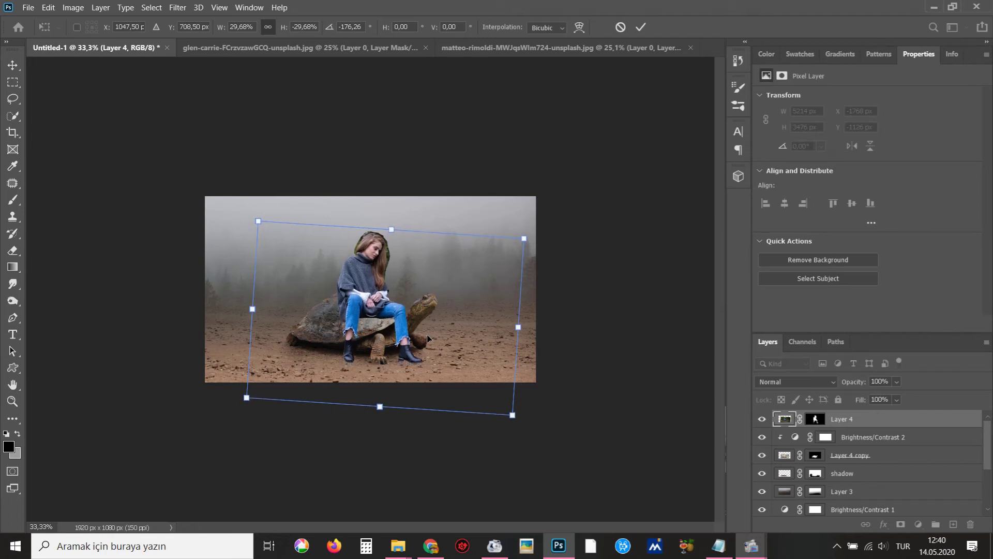
{"action": "key", "text": "Left"}
{"action": "key", "text": "Left"}
{"action": "key", "text": "Left"}
{"action": "key", "text": "Left"}
{"action": "key", "text": "Left"}
{"action": "key", "text": "Left"}
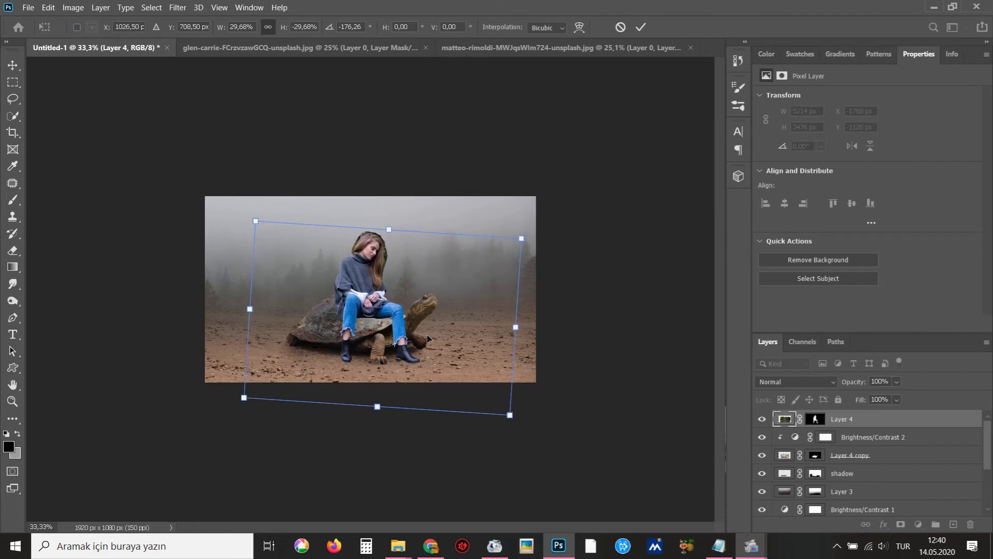
{"action": "key", "text": "Left"}
{"action": "key", "text": "Left"}
{"action": "key", "text": "Left"}
{"action": "key", "text": "Left"}
{"action": "key", "text": "Left"}
{"action": "key", "text": "Left"}
{"action": "key", "text": "Right"}
{"action": "key", "text": "Right"}
{"action": "key", "text": "Right"}
{"action": "key", "text": "Right"}
{"action": "key", "text": "Right"}
{"action": "key", "text": "Right"}
{"action": "key", "text": "Up"}
{"action": "key", "text": "Up"}
{"action": "key", "text": "Up"}
{"action": "key", "text": "Return"}
{"action": "key", "text": "ctrl+plus"}
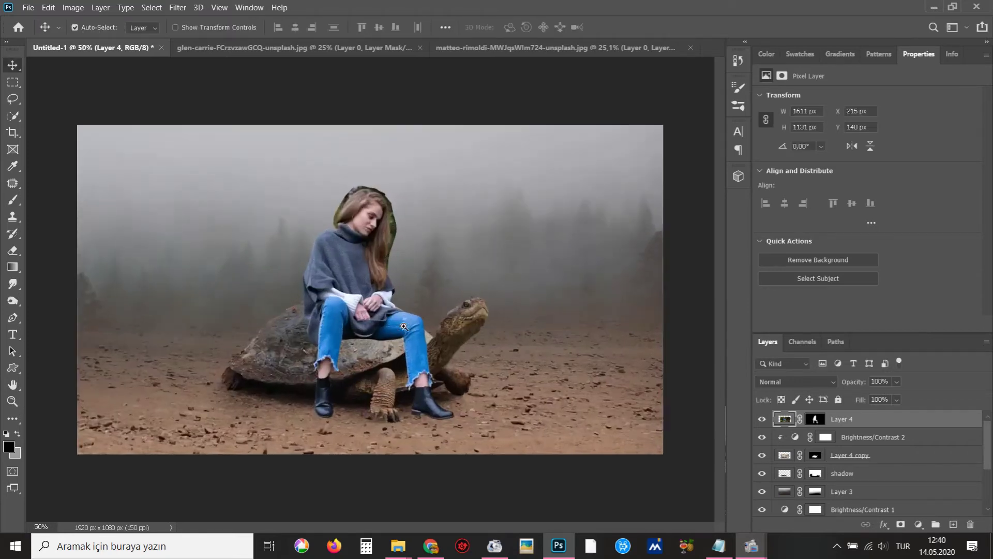
{"action": "key", "text": "ctrl+plus"}
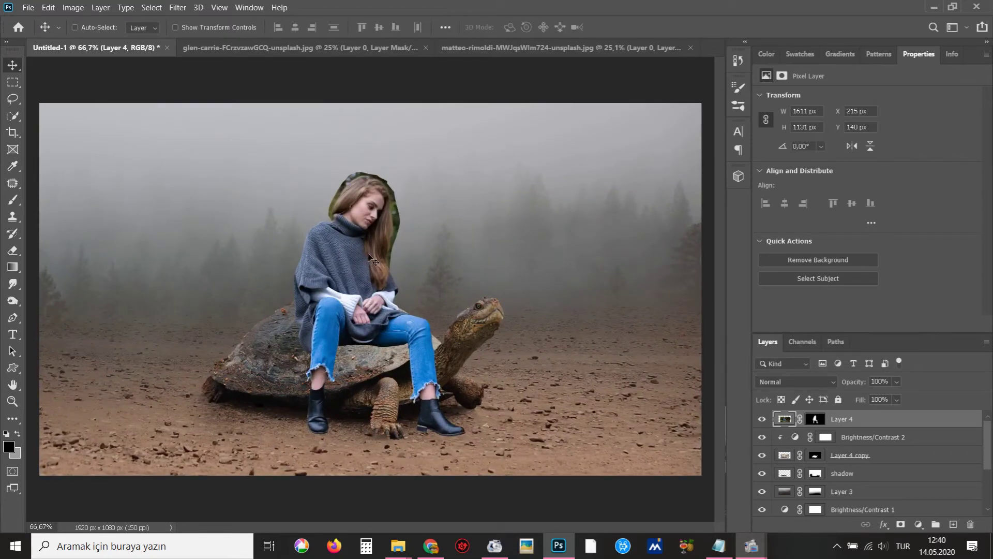
Lasso the green leftover beside the hair and paint it black on Layer 4's mask
{"action": "left_click", "coordinate": [353, 220]}
{"action": "left_click", "coordinate": [354, 219]}
{"action": "left_click", "coordinate": [354, 219]}
{"action": "left_click_drag", "start_coordinate": [494, 234], "coordinate": [438, 210]}
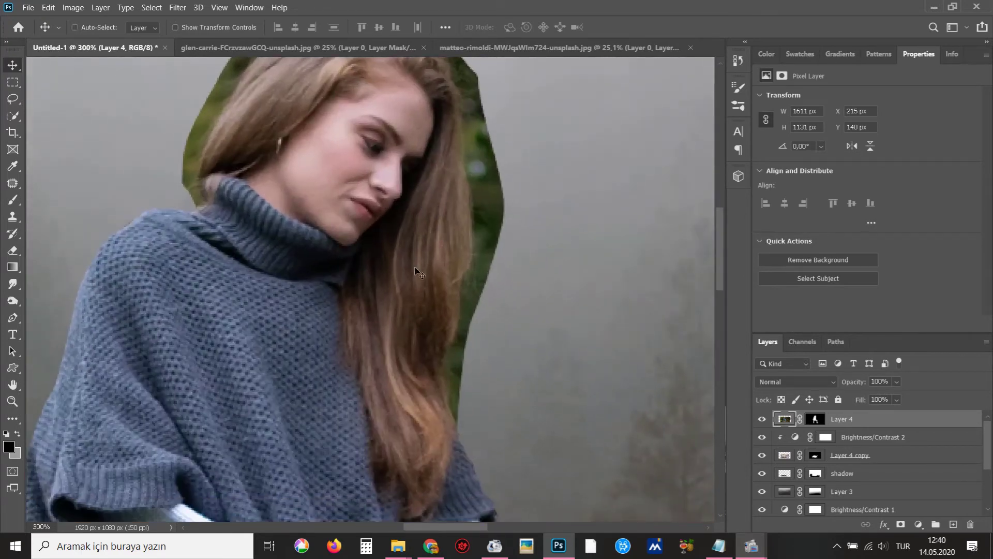
{"action": "key", "text": "l"}
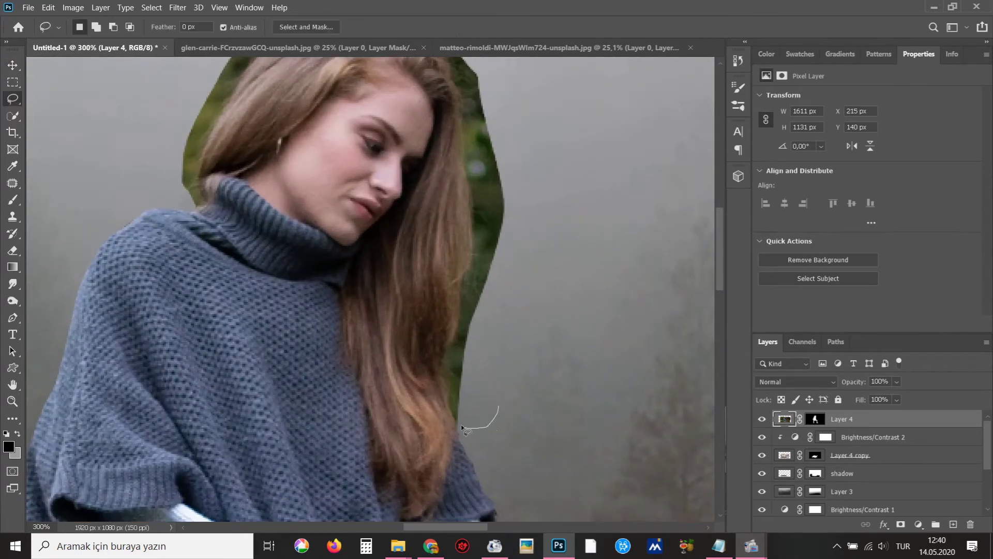
{"action": "left_click_drag", "start_coordinate": [458, 419], "coordinate": [459, 420]}
{"action": "left_click_drag", "start_coordinate": [438, 399], "coordinate": [469, 212]}
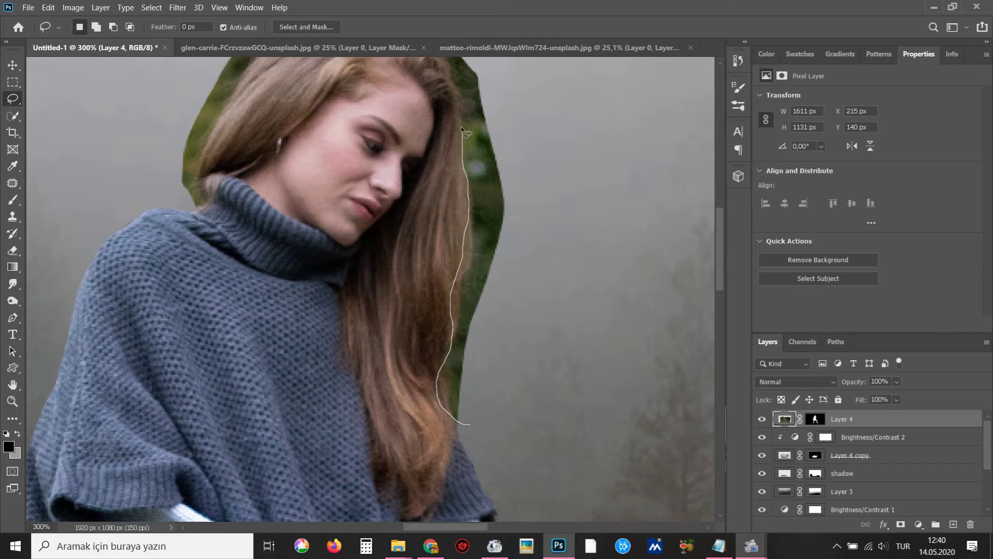
{"action": "left_click_drag", "start_coordinate": [468, 181], "coordinate": [598, 314]}
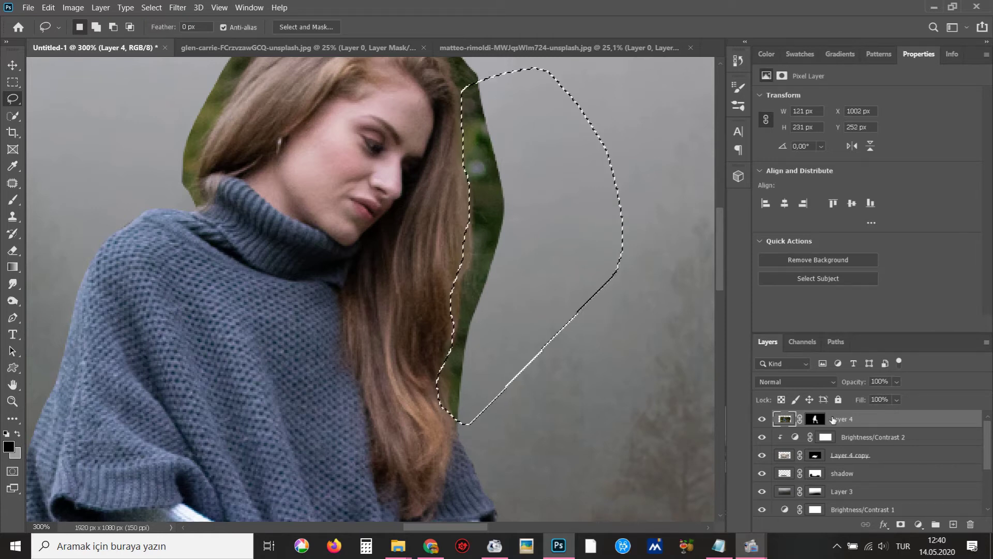
{"action": "left_click", "coordinate": [816, 419]}
{"action": "key", "text": "b"}
{"action": "left_click_drag", "start_coordinate": [394, 333], "coordinate": [508, 335]}
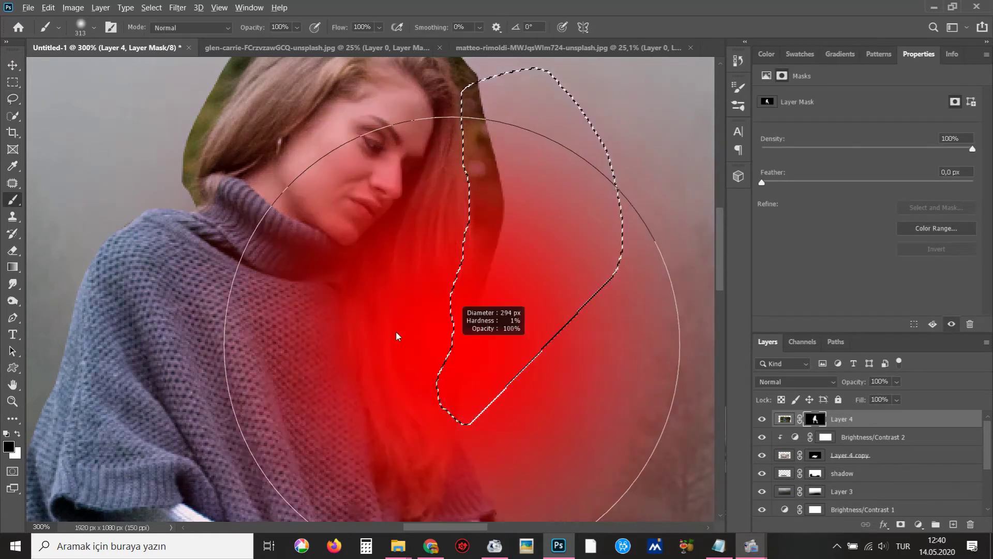
{"action": "left_click_drag", "start_coordinate": [481, 155], "coordinate": [465, 362]}
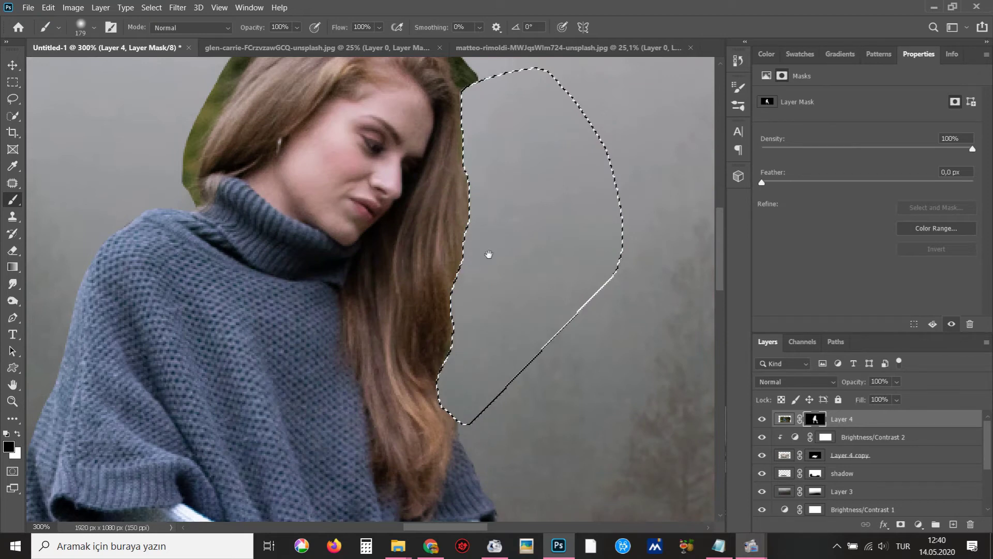
{"action": "left_click_drag", "start_coordinate": [488, 255], "coordinate": [510, 377]}
{"action": "key", "text": "ctrl+d"}
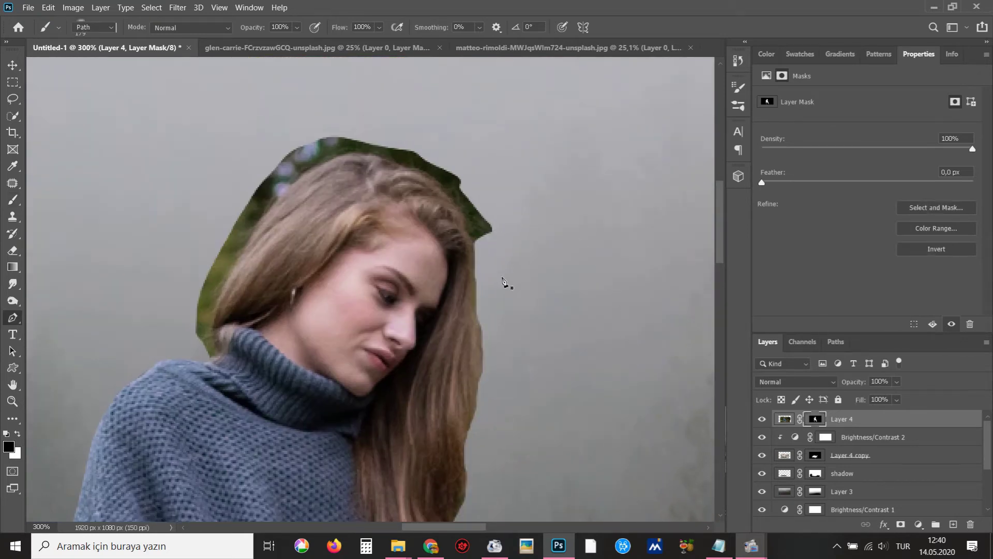
Trace a pen path around the head and paint away the remaining green background
{"action": "key", "text": "p"}
{"action": "left_click_drag", "start_coordinate": [472, 244], "coordinate": [475, 250]}
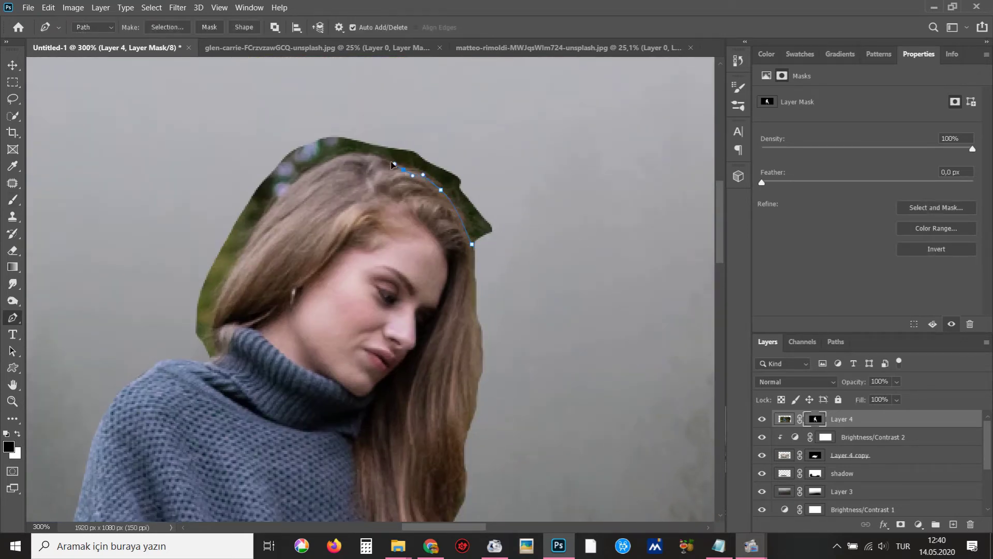
{"action": "key", "text": "ctrl+z"}
{"action": "left_click_drag", "start_coordinate": [276, 205], "coordinate": [241, 261]}
{"action": "left_click_drag", "start_coordinate": [192, 147], "coordinate": [384, 111]}
{"action": "left_click_drag", "start_coordinate": [595, 324], "coordinate": [584, 367]}
{"action": "mouse_move", "coordinate": [563, 405]}
{"action": "left_mouse_down"}
{"action": "mouse_move", "coordinate": [529, 185]}
{"action": "mouse_move", "coordinate": [506, 355]}
{"action": "left_mouse_up"}
{"action": "key", "text": "ctrl+Return"}
{"action": "key", "text": "b"}
{"action": "left_click_drag", "start_coordinate": [365, 101], "coordinate": [98, 233]}
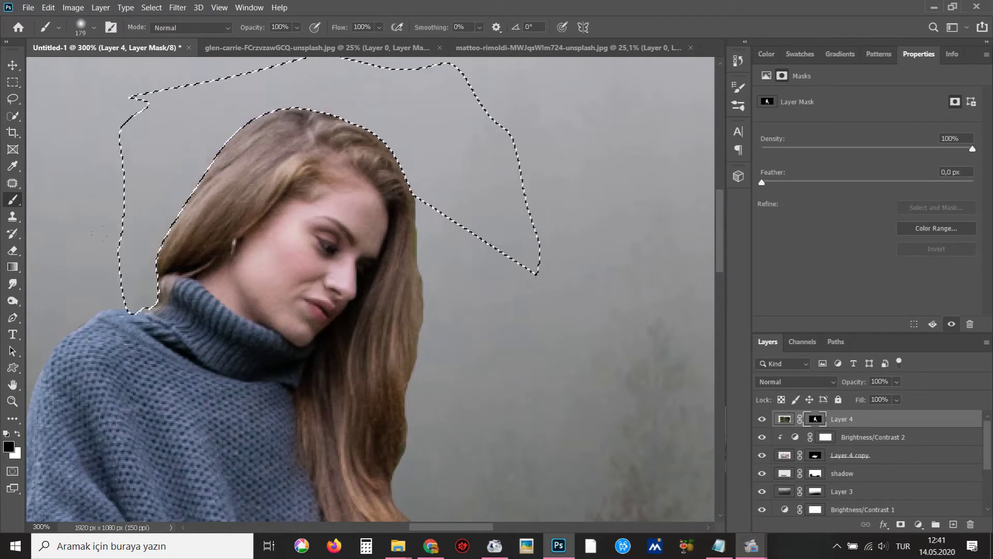
{"action": "key", "text": "ctrl+d"}
{"action": "scroll", "coordinate": [427, 350], "scroll_direction": "down", "scroll_amount": 1, "text": "alt"}
{"action": "scroll", "coordinate": [492, 328], "scroll_direction": "down", "scroll_amount": 1, "text": "alt"}
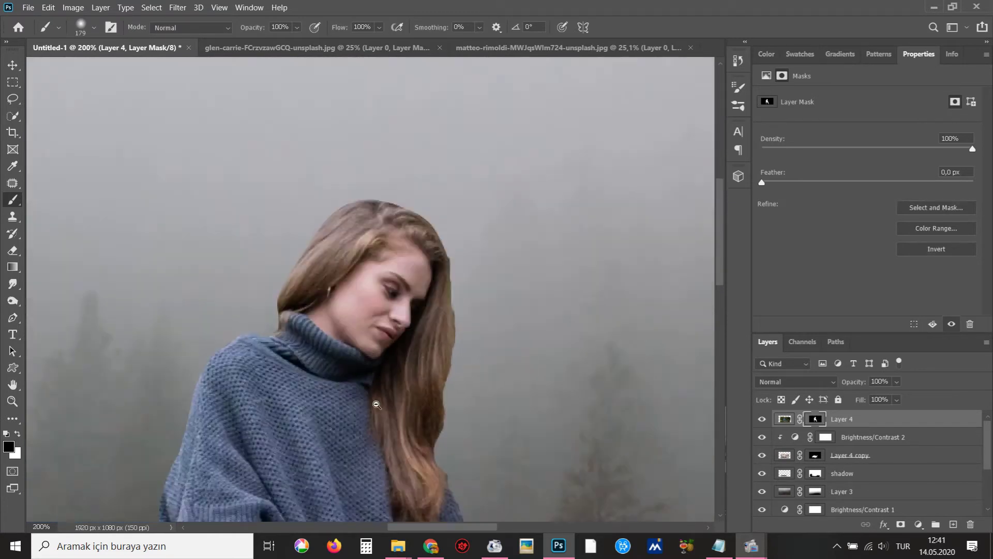
{"action": "scroll", "coordinate": [376, 404], "scroll_direction": "down", "scroll_amount": 2, "text": "alt"}
{"action": "scroll", "coordinate": [377, 404], "scroll_direction": "up", "scroll_amount": 1, "text": "alt"}
Duplicate Layer 4, delete its mask, rename it 'shadow' and set it to Multiply
{"action": "key", "text": "v"}
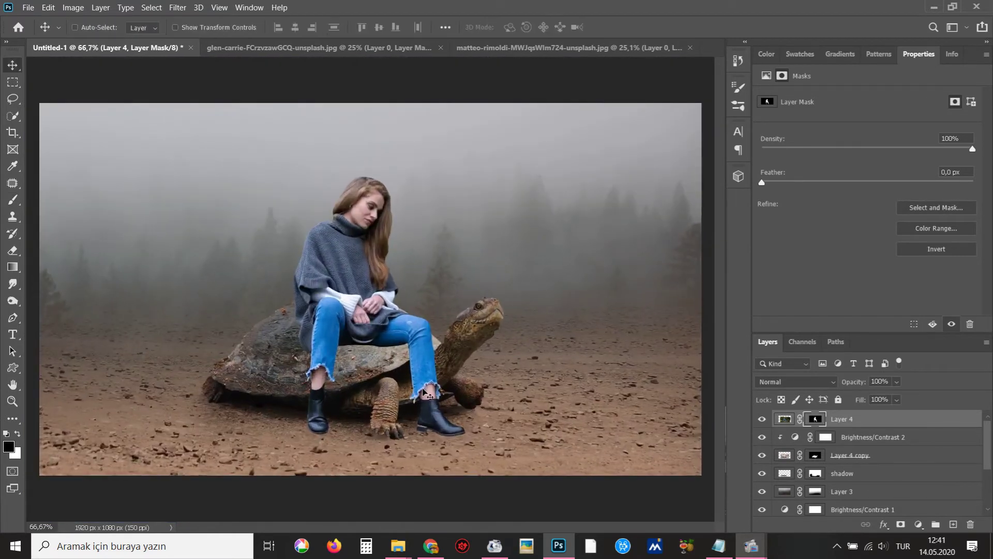
{"action": "key", "text": "ctrl+j"}
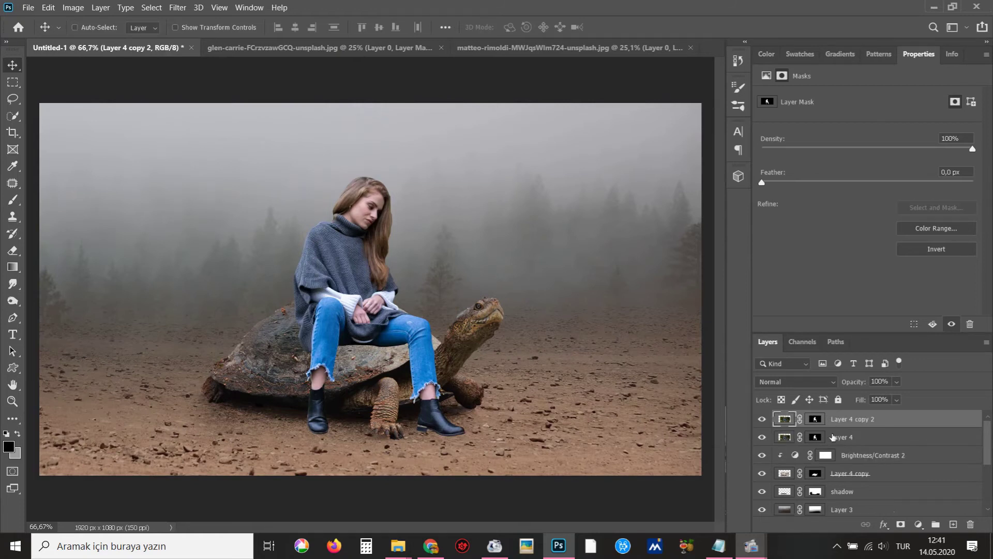
{"action": "right_click", "coordinate": [821, 439]}
{"action": "left_click", "coordinate": [843, 354]}
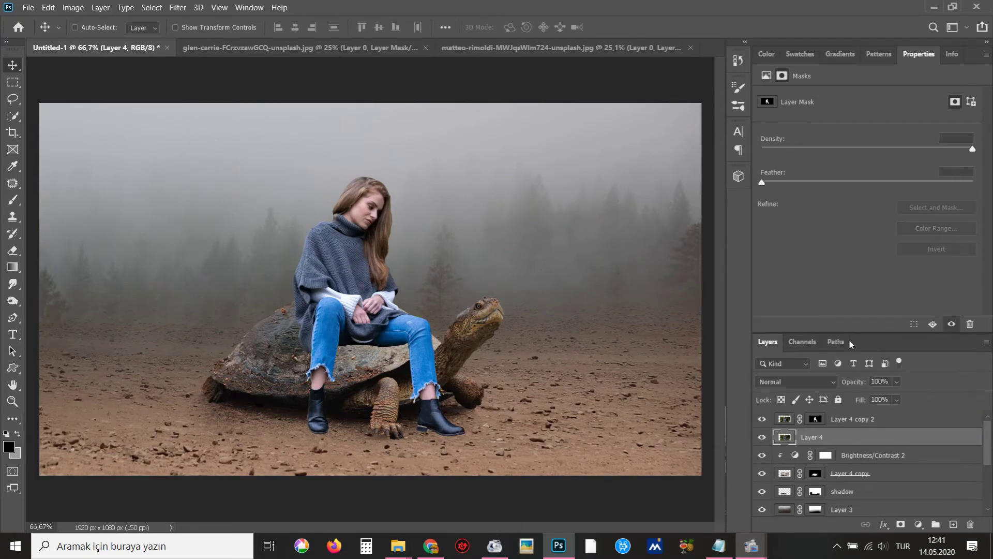
{"action": "double_click", "coordinate": [810, 438]}
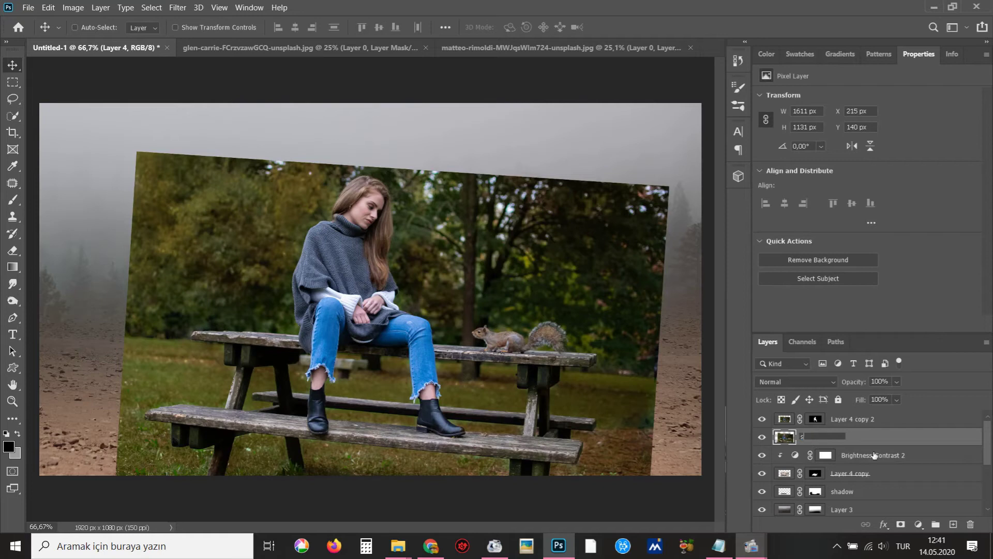
{"action": "type", "text": "shadow"}
{"action": "key", "text": "Return"}
{"action": "left_click", "coordinate": [795, 381]}
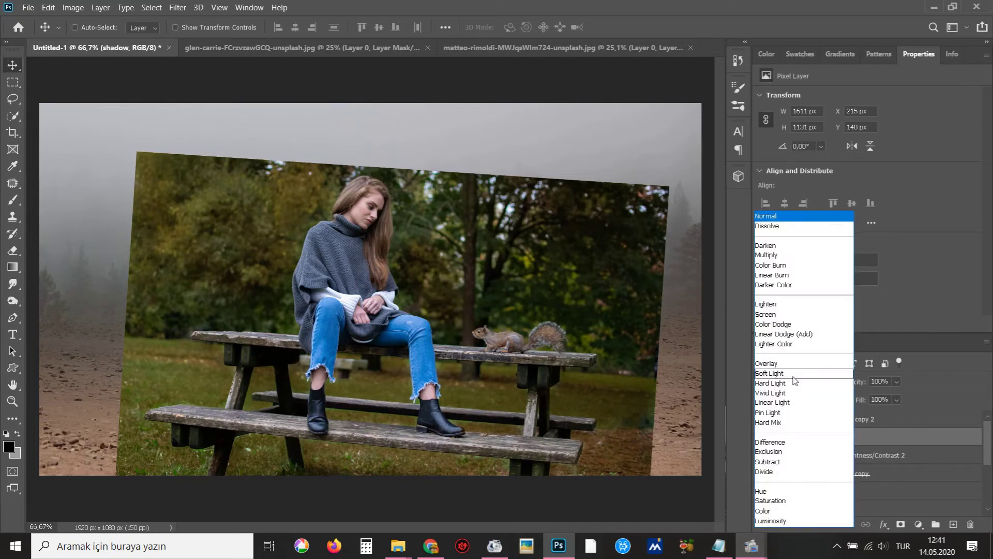
{"action": "left_click", "coordinate": [778, 256]}
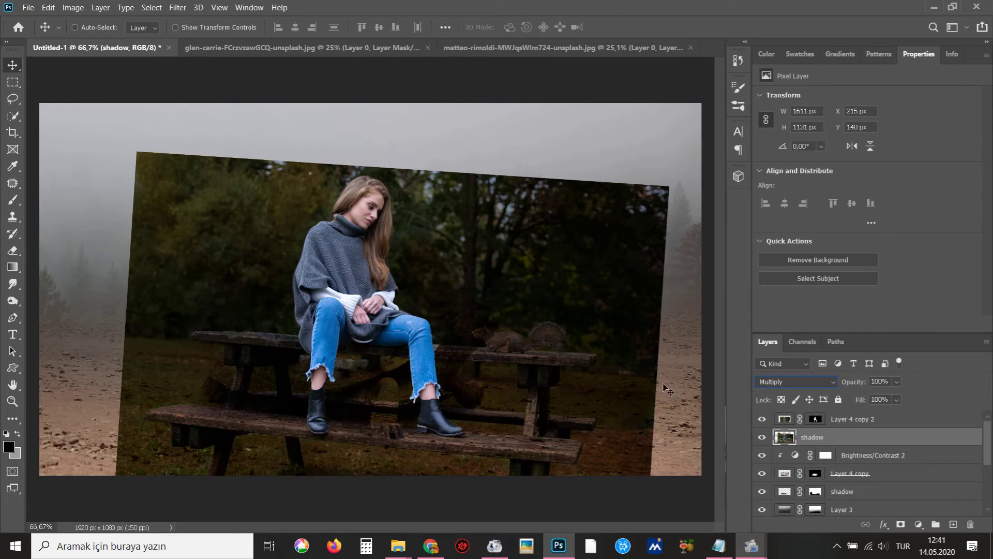
Lasso and delete everything on the shadow layer except the area beneath the woman
{"action": "key", "text": "l"}
{"action": "left_click_drag", "start_coordinate": [569, 510], "coordinate": [452, 316]}
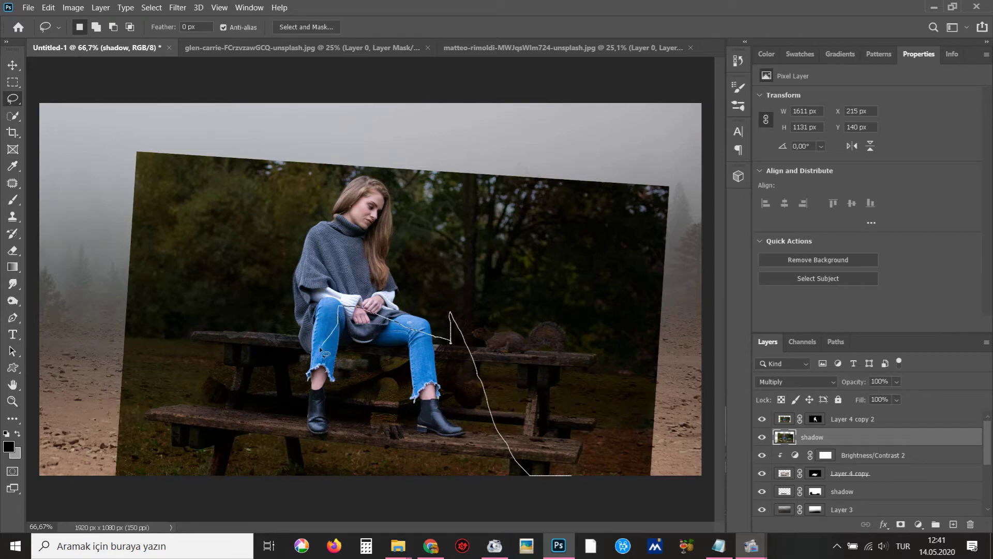
{"action": "left_click_drag", "start_coordinate": [305, 333], "coordinate": [760, 141]}
{"action": "left_click_drag", "start_coordinate": [761, 140], "coordinate": [574, 486]}
{"action": "key", "text": "Delete"}
{"action": "key", "text": "ctrl+d"}
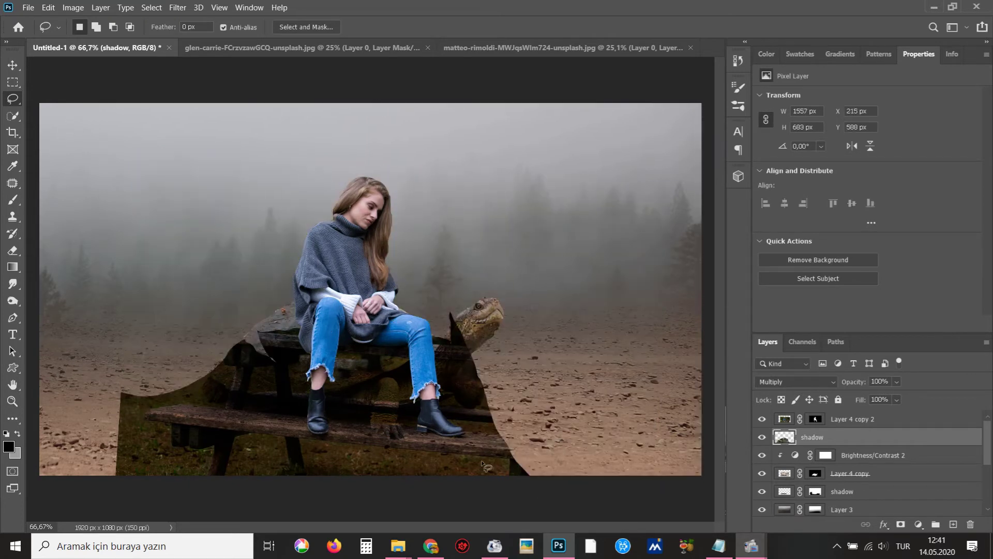
Add a mask to the shadow layer and paint out the shadow over the tortoise and bench edge
{"action": "key", "text": "b"}
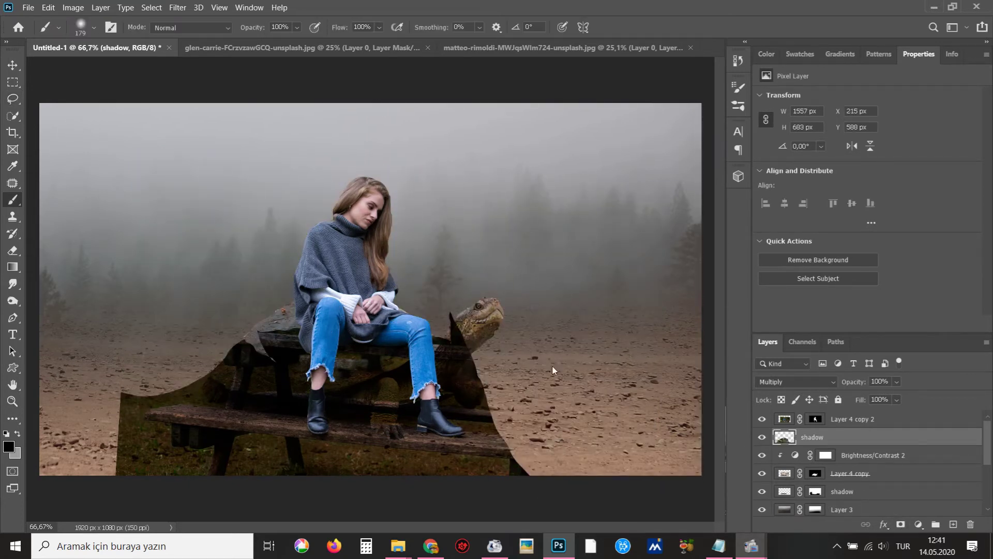
{"action": "left_click_drag", "start_coordinate": [550, 396], "coordinate": [438, 280]}
{"action": "key", "text": "ctrl+z"}
{"action": "left_click", "coordinate": [899, 525]}
{"action": "mouse_move", "coordinate": [465, 299]}
{"action": "left_mouse_down"}
{"action": "mouse_move", "coordinate": [489, 450]}
{"action": "mouse_move", "coordinate": [201, 337]}
{"action": "mouse_move", "coordinate": [99, 449]}
{"action": "left_mouse_up"}
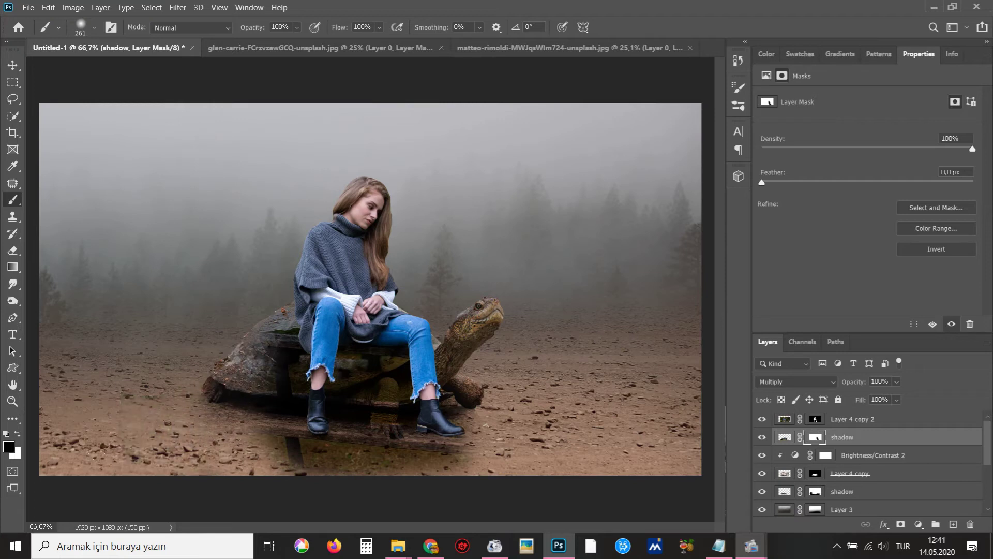
{"action": "mouse_move", "coordinate": [227, 460]}
{"action": "left_mouse_down"}
{"action": "mouse_move", "coordinate": [466, 457]}
{"action": "mouse_move", "coordinate": [274, 445]}
{"action": "mouse_move", "coordinate": [332, 454]}
{"action": "mouse_move", "coordinate": [388, 447]}
{"action": "mouse_move", "coordinate": [310, 437]}
{"action": "mouse_move", "coordinate": [450, 440]}
{"action": "mouse_move", "coordinate": [209, 434]}
{"action": "left_mouse_up"}
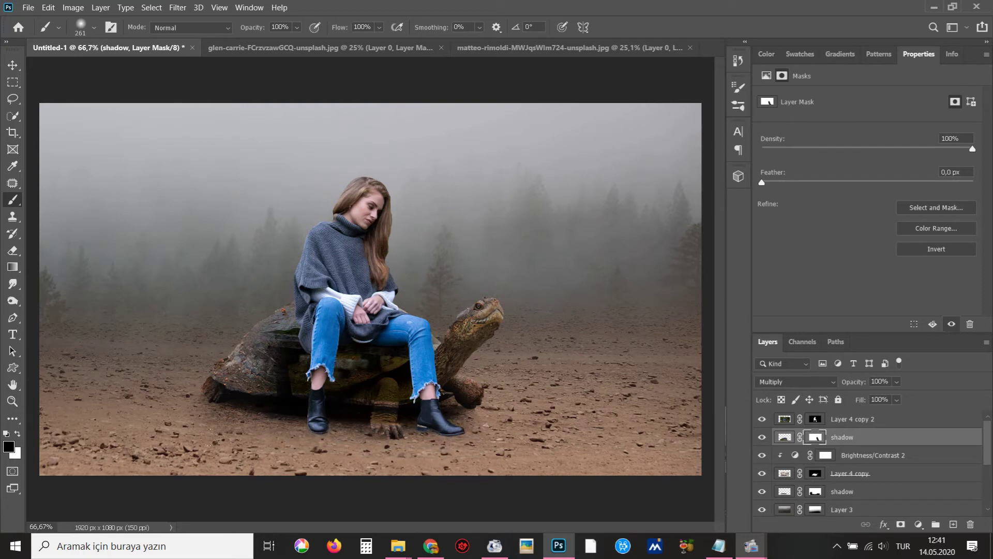
{"action": "mouse_move", "coordinate": [243, 391]}
{"action": "left_mouse_down"}
{"action": "mouse_move", "coordinate": [274, 362]}
{"action": "mouse_move", "coordinate": [285, 367]}
{"action": "mouse_move", "coordinate": [245, 409]}
{"action": "left_mouse_up"}
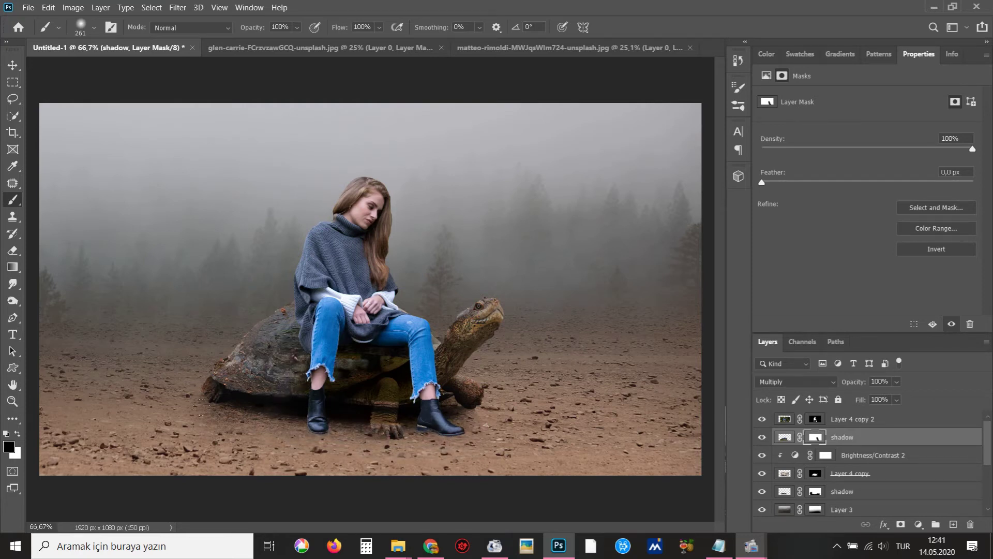
{"action": "left_click", "coordinate": [896, 399]}
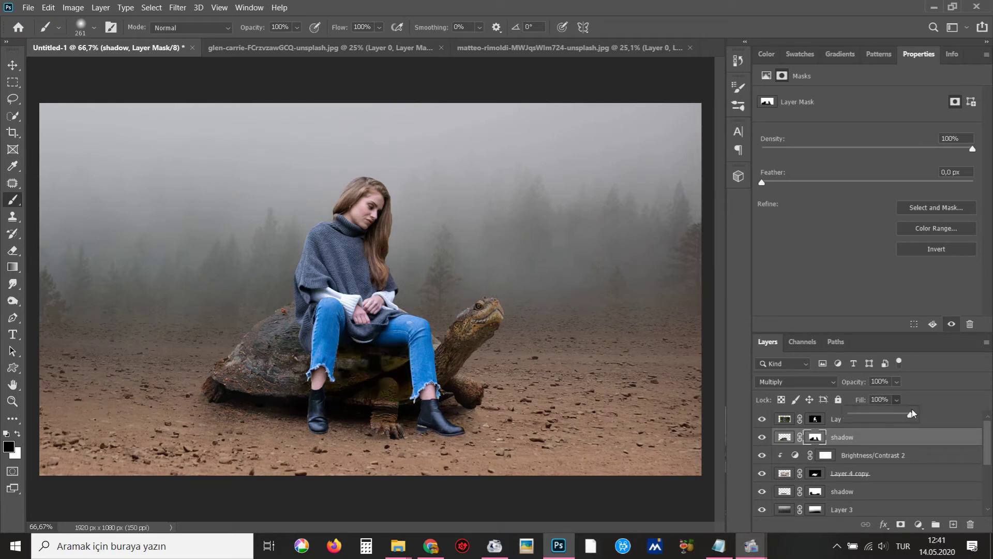
{"action": "left_click", "coordinate": [762, 438]}
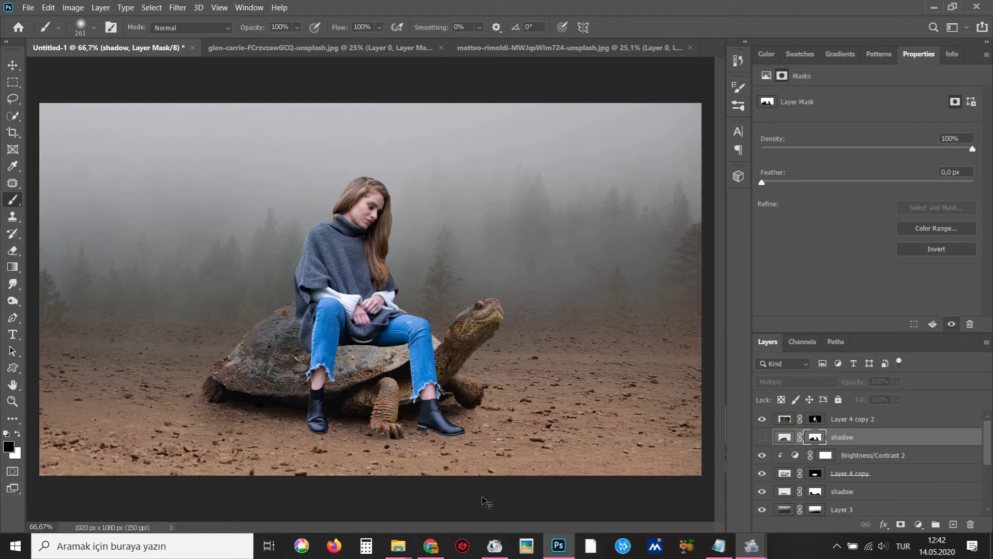
Soften the remaining shadow under the boots and tortoise with a 20% opacity brush
{"action": "key", "text": "ctrl+z"}
{"action": "mouse_move", "coordinate": [479, 462]}
{"action": "left_mouse_down"}
{"action": "mouse_move", "coordinate": [290, 458]}
{"action": "mouse_move", "coordinate": [214, 440]}
{"action": "mouse_move", "coordinate": [258, 373]}
{"action": "mouse_move", "coordinate": [181, 404]}
{"action": "mouse_move", "coordinate": [145, 450]}
{"action": "mouse_move", "coordinate": [84, 469]}
{"action": "mouse_move", "coordinate": [218, 440]}
{"action": "left_mouse_up"}
{"action": "mouse_move", "coordinate": [325, 455]}
{"action": "left_mouse_down"}
{"action": "mouse_move", "coordinate": [285, 462]}
{"action": "mouse_move", "coordinate": [310, 481]}
{"action": "left_mouse_up"}
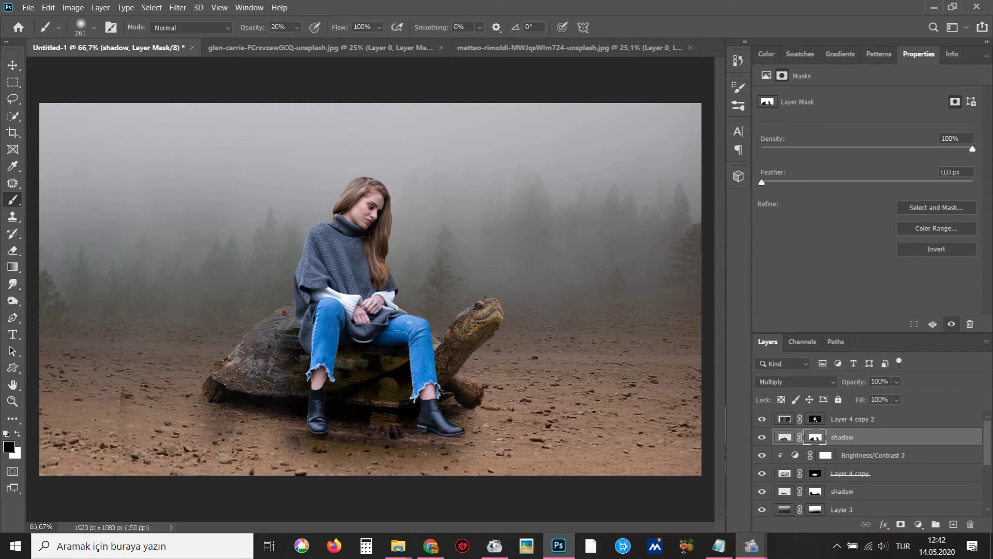
{"action": "left_click_drag", "start_coordinate": [428, 444], "coordinate": [238, 433]}
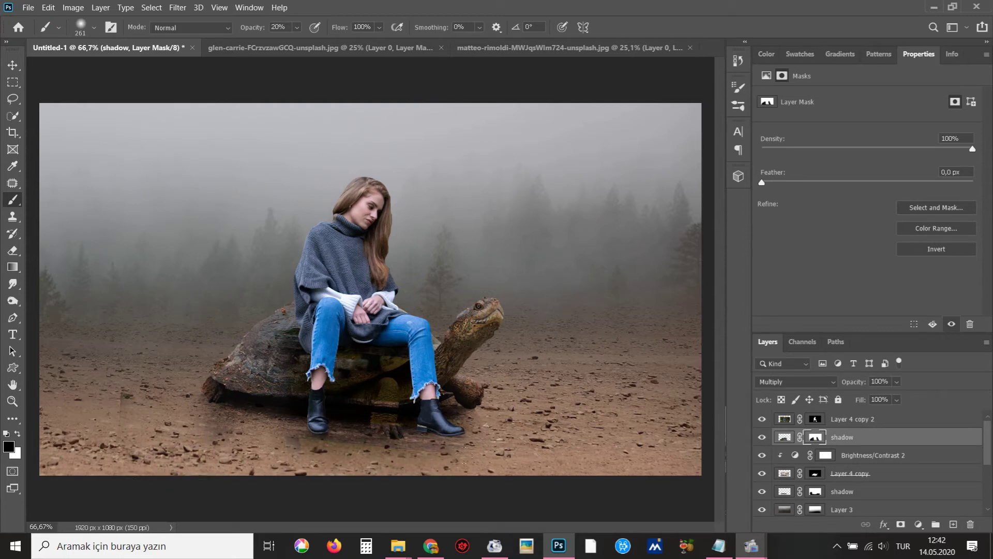
{"action": "key", "text": "ctrl+minus"}
{"action": "key", "text": "ctrl+minus"}
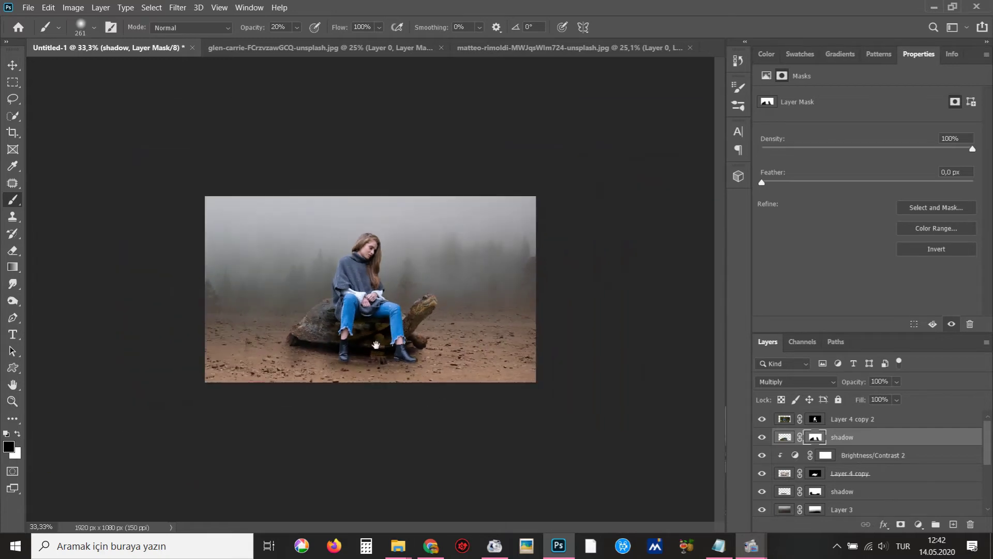
{"action": "key", "text": "ctrl+plus"}
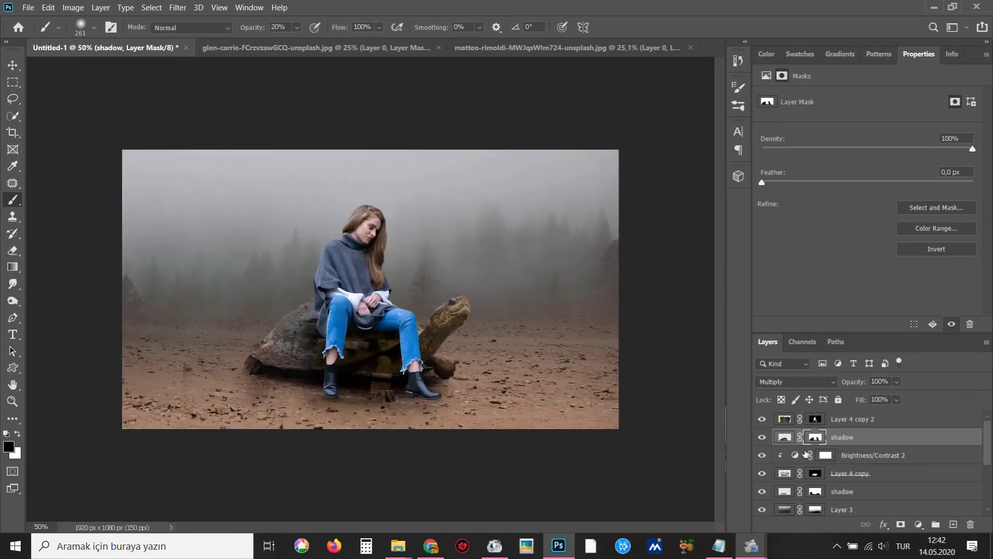
{"action": "left_click", "coordinate": [784, 419]}
Add a Hue/Saturation adjustment layer at the top with Saturation set to -44
{"action": "left_click", "coordinate": [918, 524]}
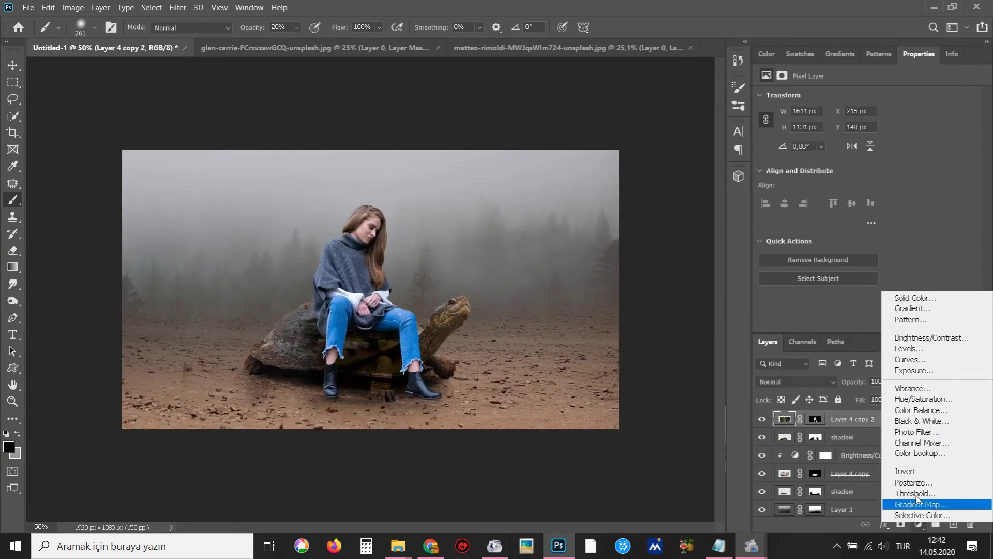
{"action": "left_click", "coordinate": [923, 398]}
{"action": "left_click_drag", "start_coordinate": [835, 169], "coordinate": [819, 171]}
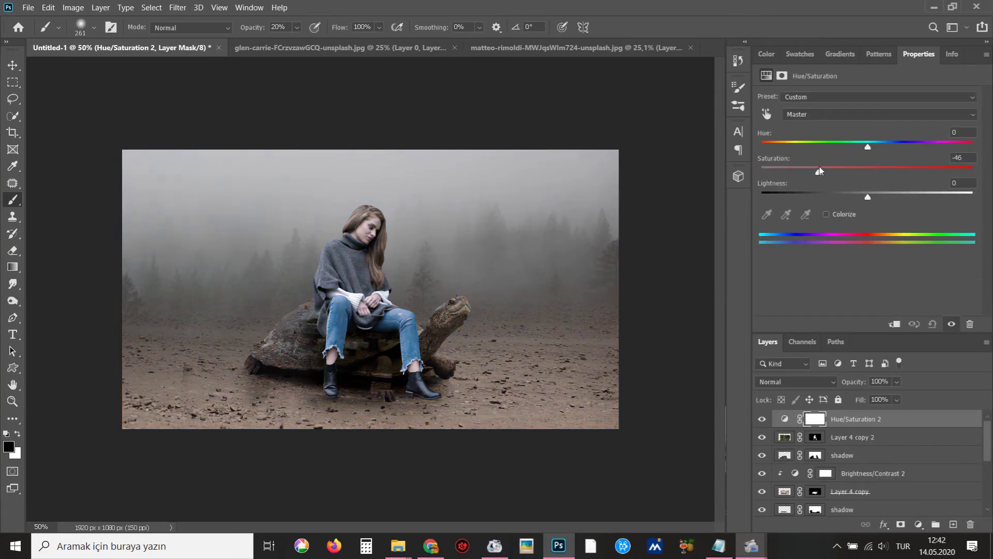
{"action": "left_click_drag", "start_coordinate": [820, 171], "coordinate": [822, 168]}
{"action": "left_click", "coordinate": [868, 420]}
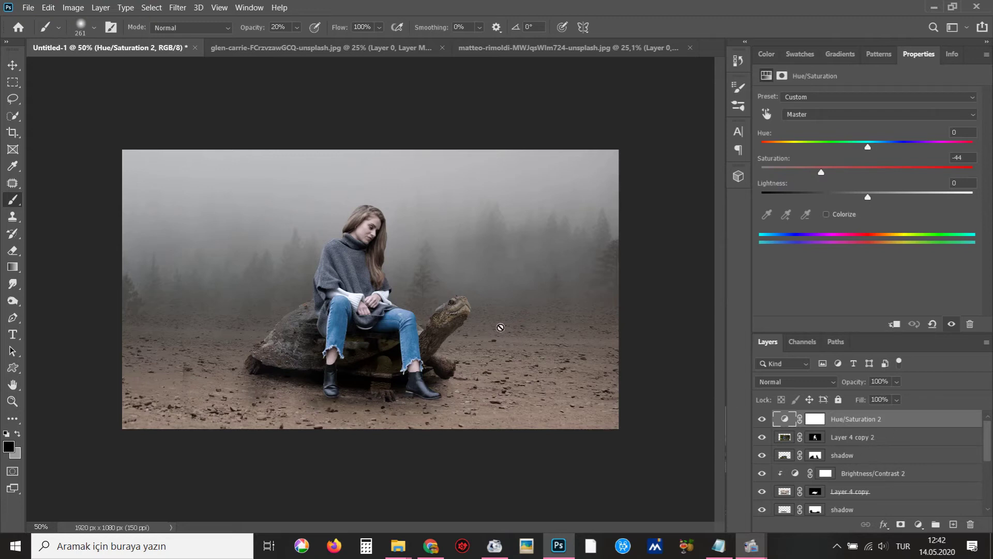
{"action": "left_click", "coordinate": [389, 298]}
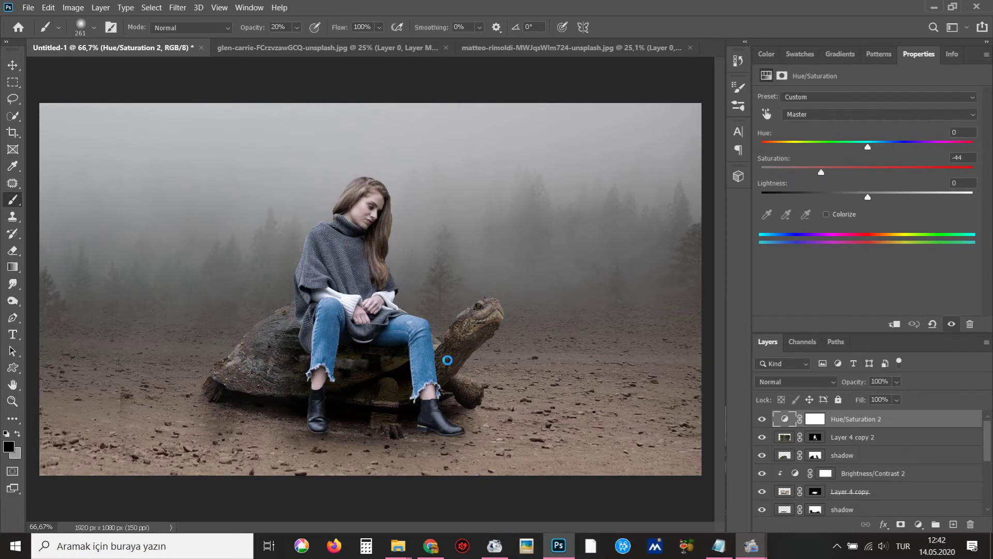
Copy the whole sun-rays image and paste it into the Untitled-1 composite
{"action": "key", "text": "ctrl+o"}
{"action": "left_click", "coordinate": [153, 143]}
{"action": "double_click", "coordinate": [153, 143]}
{"action": "key", "text": "ctrl+a"}
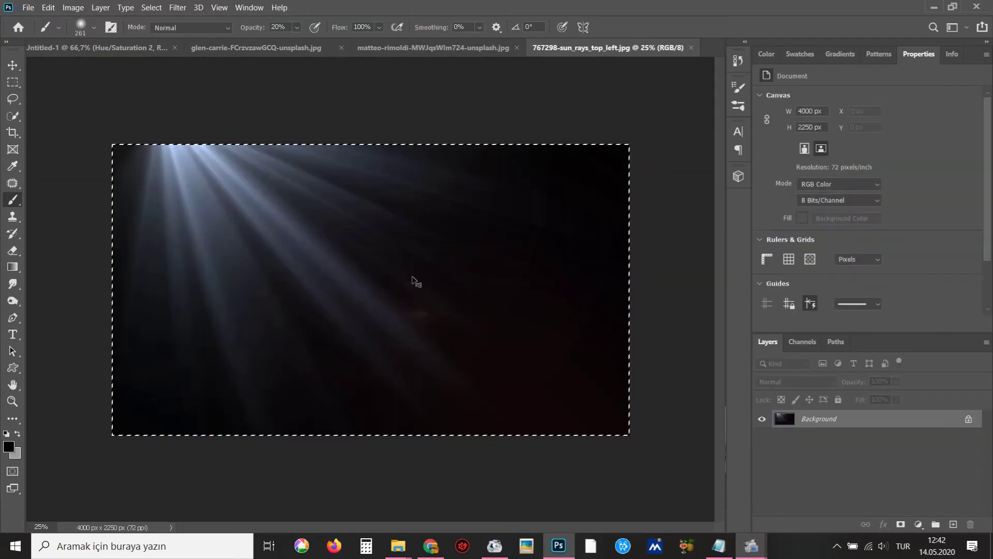
{"action": "key", "text": "ctrl+w"}
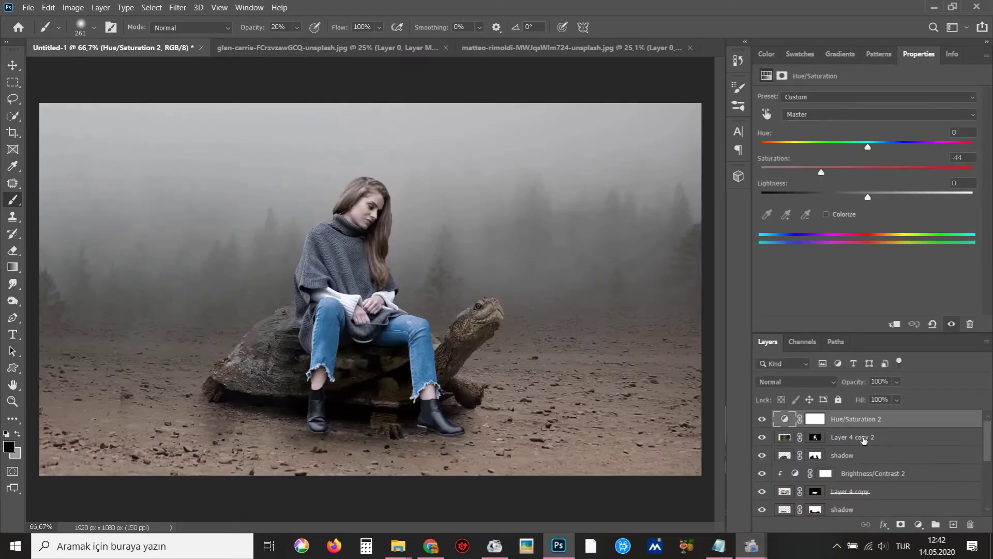
{"action": "key", "text": "ctrl+v"}
Flip the sun-rays layer horizontally, move it up and left, and scale it down slightly
{"action": "key", "text": "v"}
{"action": "left_click", "coordinate": [398, 309], "text": "ctrl+alt"}
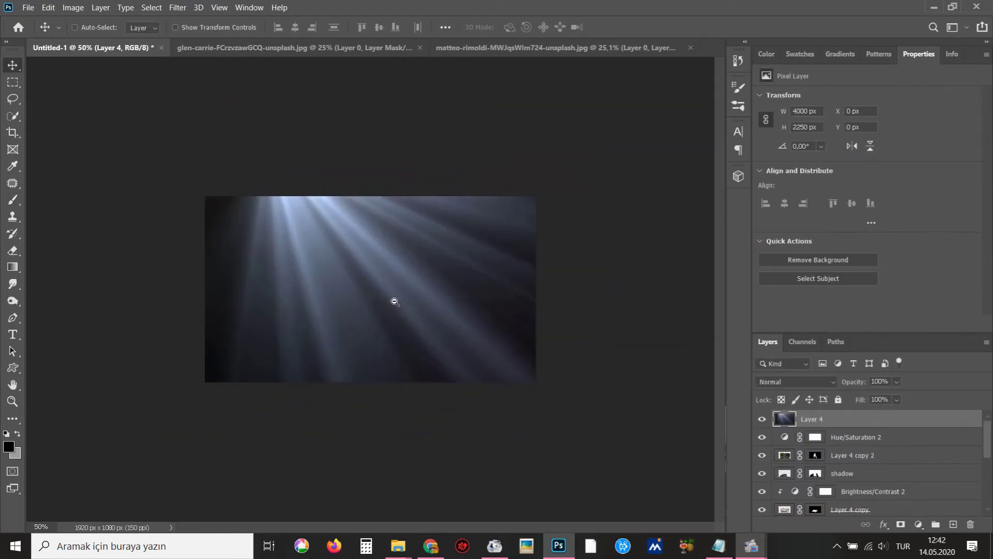
{"action": "key", "text": "ctrl+t"}
{"action": "right_click", "coordinate": [376, 257]}
{"action": "left_click", "coordinate": [409, 472]}
{"action": "left_click_drag", "start_coordinate": [489, 336], "coordinate": [340, 311]}
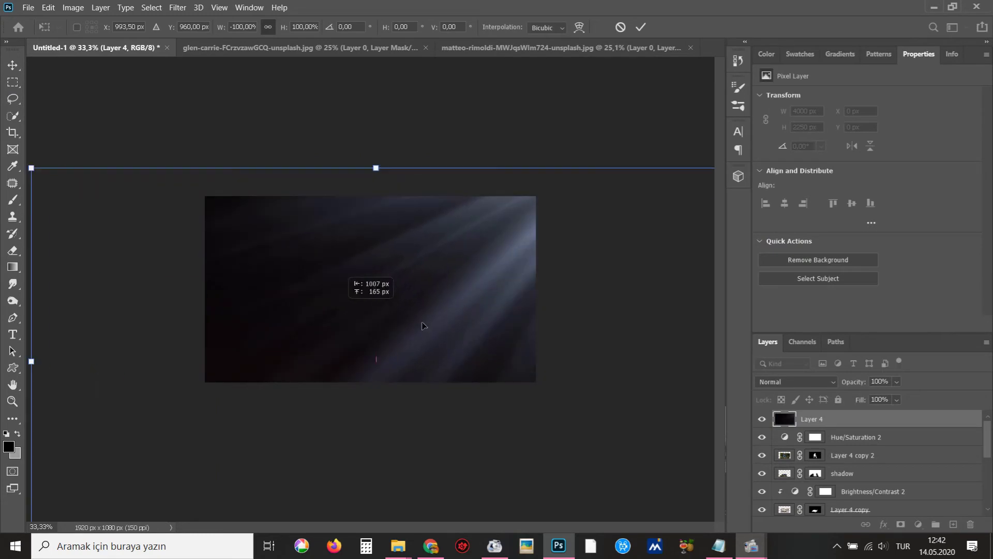
{"action": "key", "text": "ctrl+minus"}
{"action": "key", "text": "ctrl+minus"}
{"action": "left_click_drag", "start_coordinate": [527, 217], "coordinate": [497, 235]}
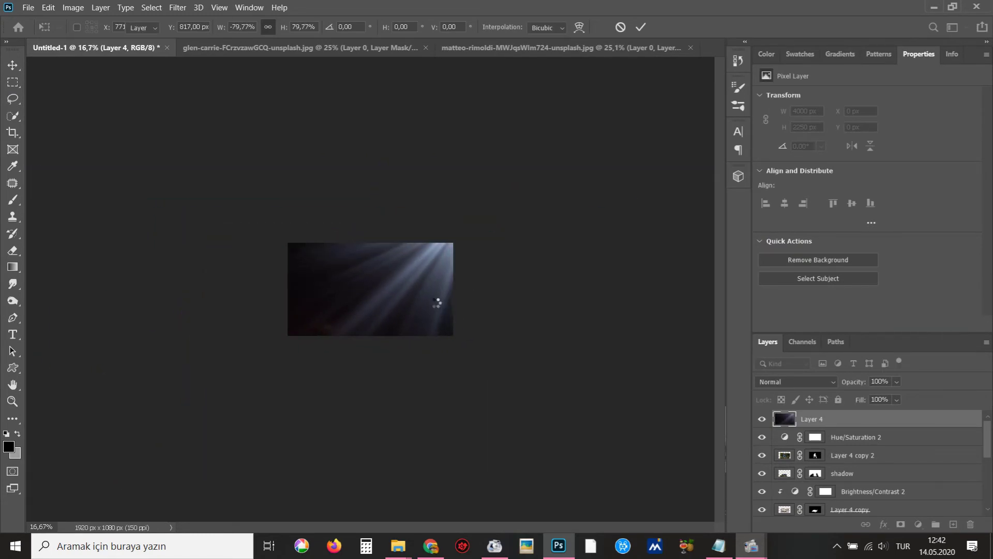
Blend the sun rays in Screen mode and reposition them over the scene
{"action": "left_click", "coordinate": [775, 381]}
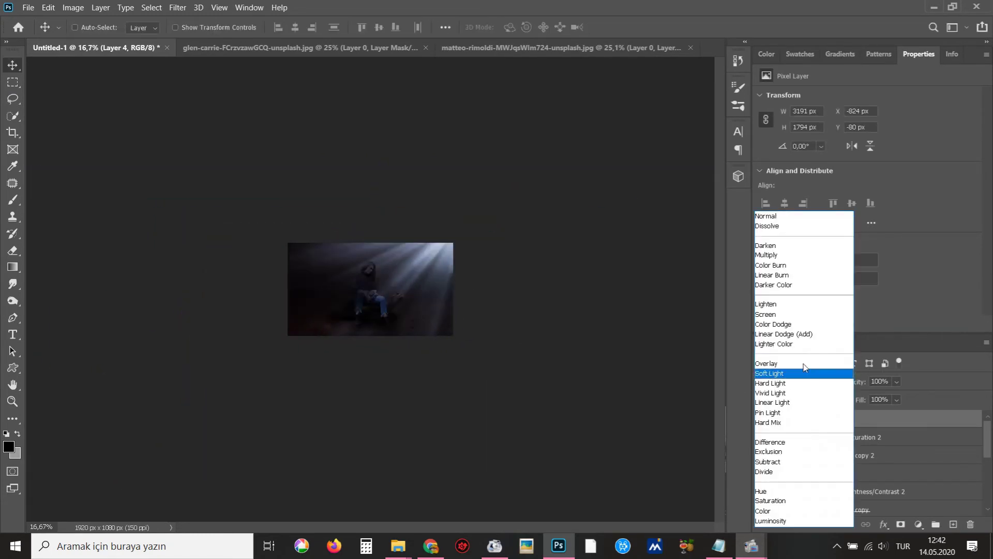
{"action": "left_click", "coordinate": [793, 314]}
{"action": "key", "text": "ctrl+plus"}
{"action": "left_click_drag", "start_coordinate": [497, 308], "coordinate": [500, 273]}
{"action": "key", "text": "ctrl+plus"}
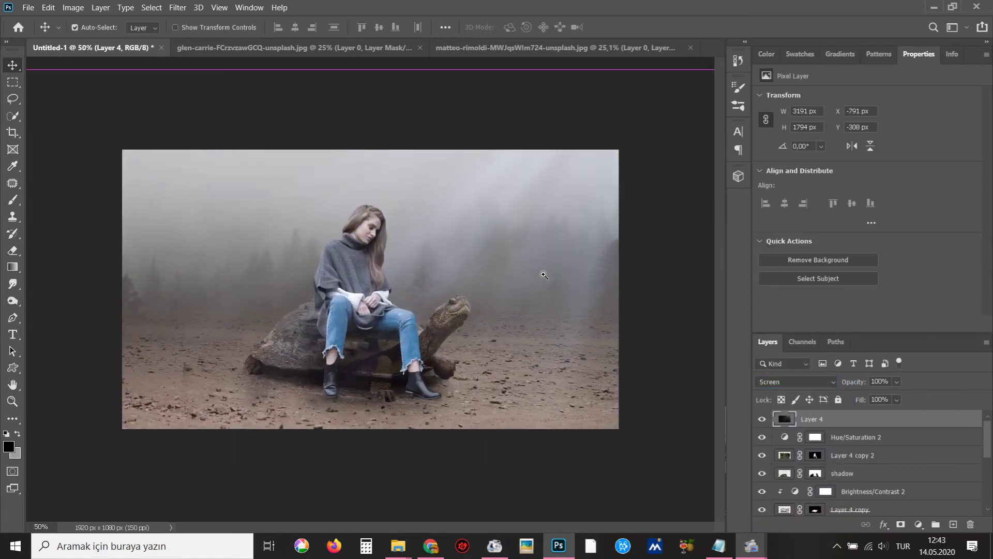
Remove an accidentally added placeholder text layer
{"action": "key", "text": "t"}
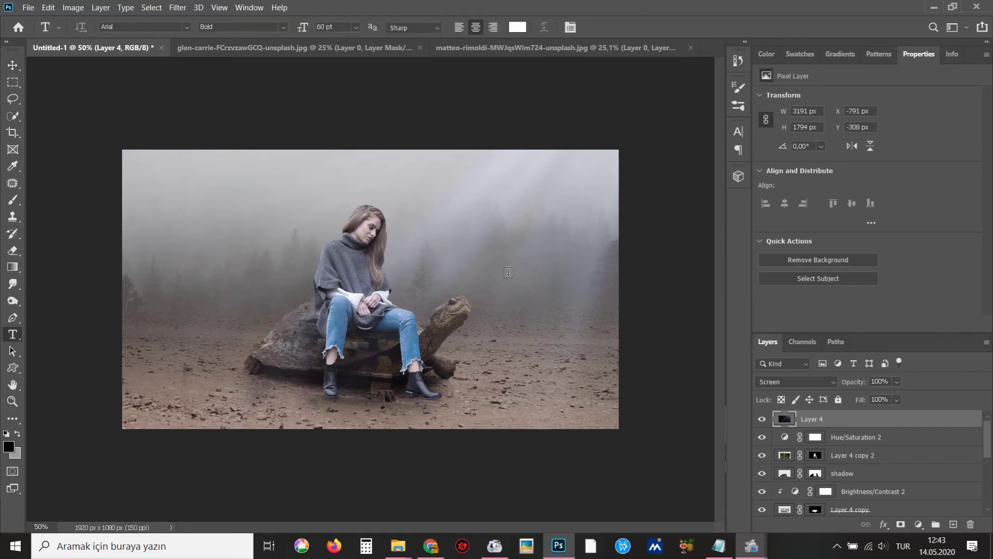
{"action": "left_click", "coordinate": [508, 272]}
{"action": "key", "text": "ctrl+Return"}
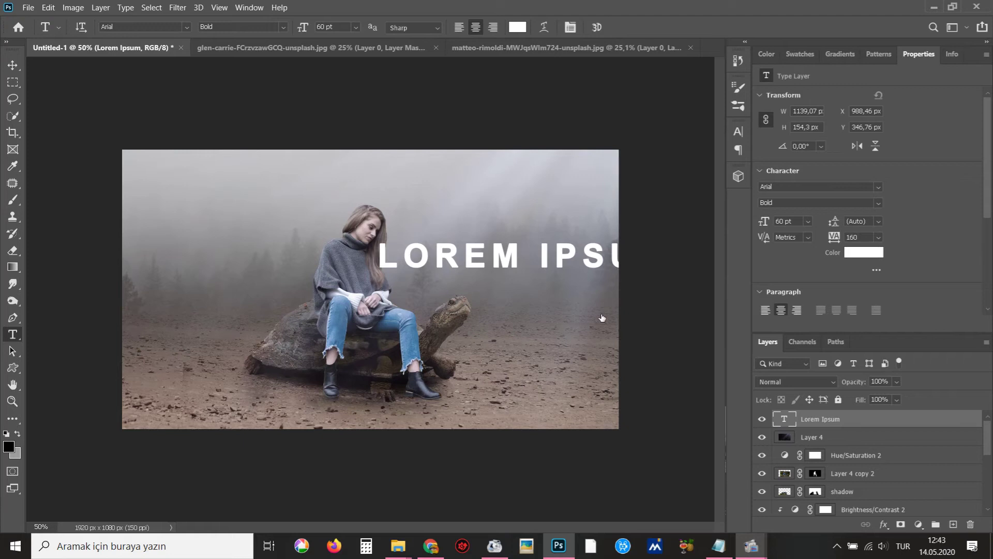
{"action": "key", "text": "Delete"}
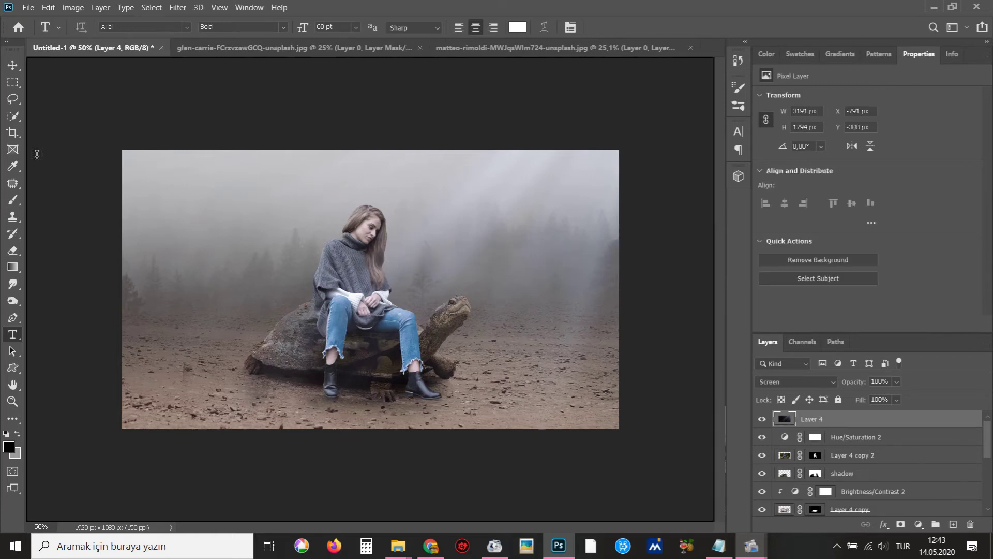
Rescale the sun rays to about 75%, shift them right, rotate about 8 degrees, and compare
{"action": "key", "text": "v"}
{"action": "key", "text": "ctrl+minus"}
{"action": "key", "text": "ctrl+t"}
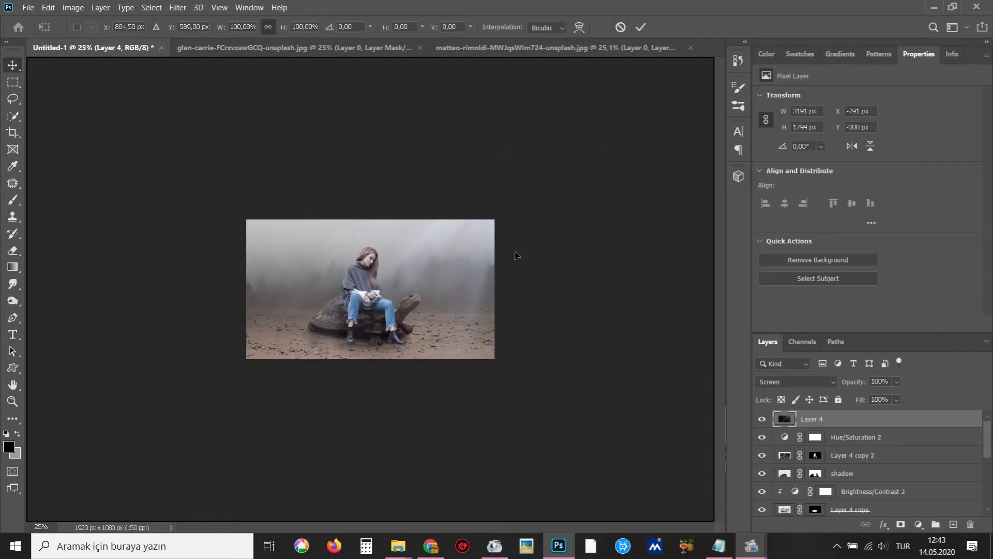
{"action": "left_click_drag", "start_coordinate": [557, 187], "coordinate": [505, 207]}
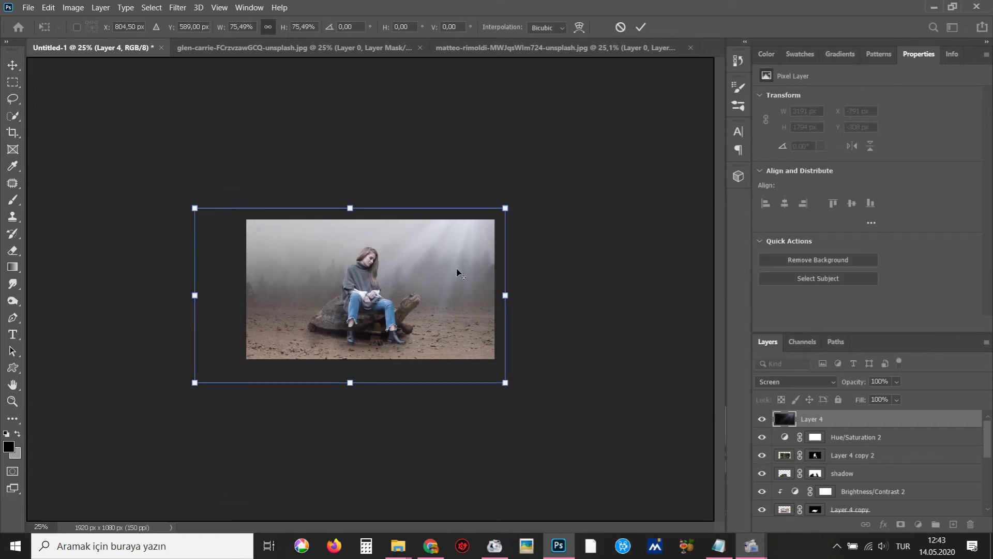
{"action": "left_click_drag", "start_coordinate": [455, 273], "coordinate": [479, 273]}
{"action": "left_click_drag", "start_coordinate": [638, 237], "coordinate": [645, 278]}
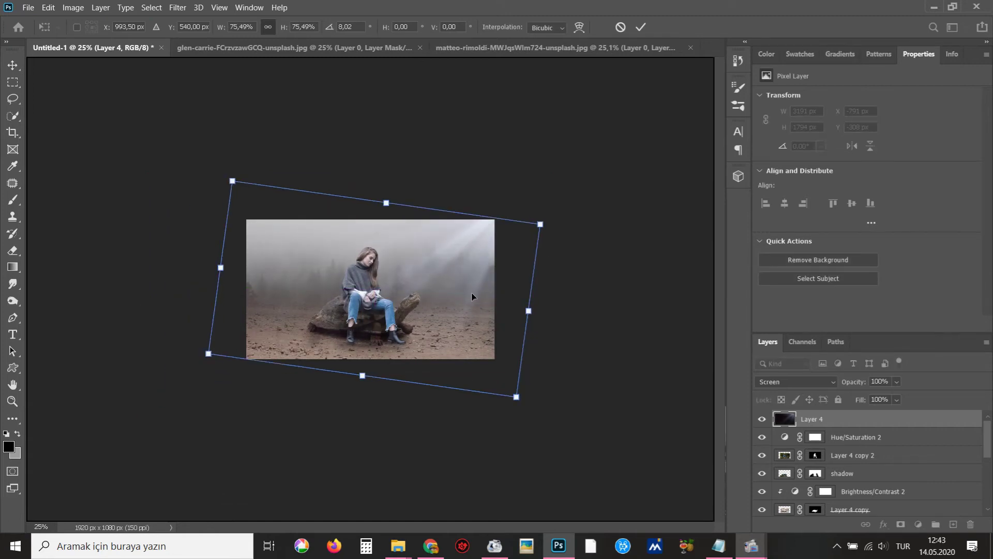
{"action": "key", "text": "Return"}
{"action": "key", "text": "ctrl+plus"}
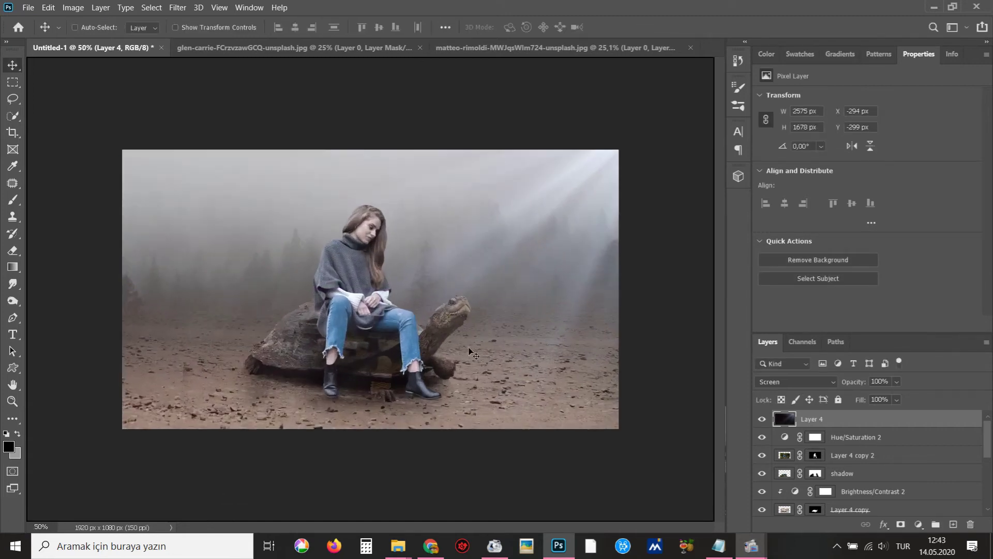
{"action": "left_click", "coordinate": [761, 419]}
{"action": "left_click", "coordinate": [761, 419]}
{"action": "key", "text": "ctrl+plus"}
Clip the Hue/Saturation 2 adjustment to the girl's layer, Layer 4 copy 2
{"action": "left_click", "coordinate": [392, 335]}
{"action": "left_click", "coordinate": [848, 456]}
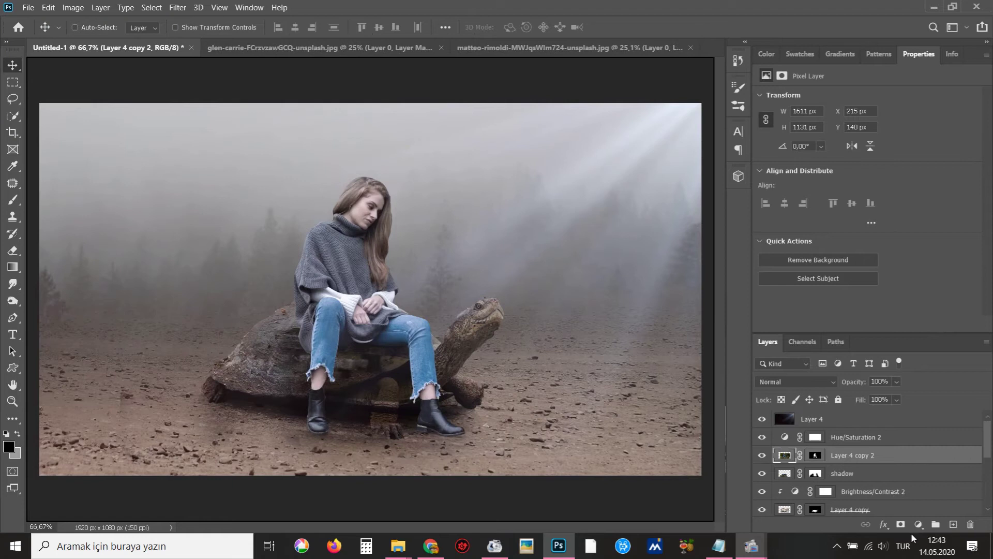
{"action": "left_click", "coordinate": [860, 443]}
{"action": "left_click", "coordinate": [865, 446], "text": "alt"}
Add a Brightness/Contrast layer at Brightness -150, Contrast -50, clipped to the girl
{"action": "left_click", "coordinate": [919, 523]}
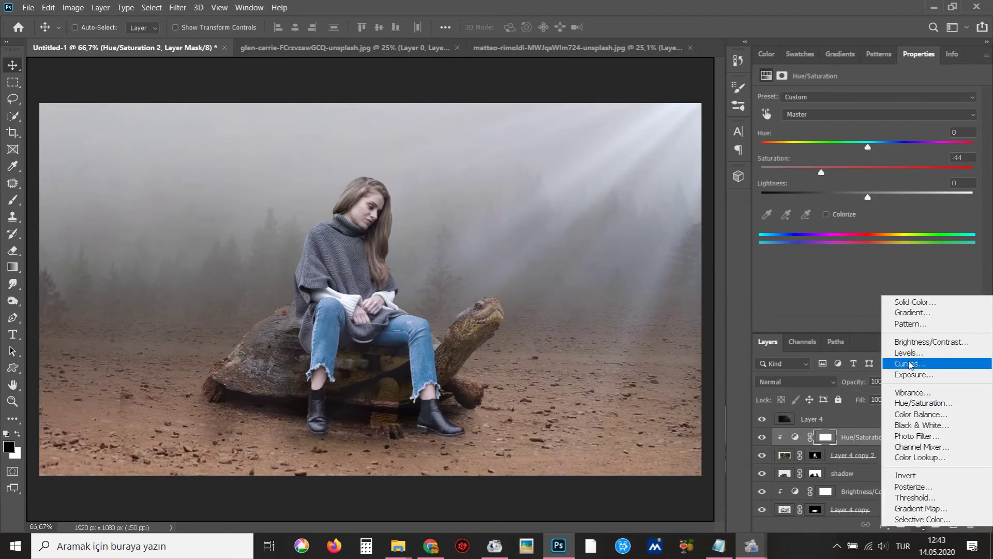
{"action": "left_click", "coordinate": [920, 343]}
{"action": "left_click", "coordinate": [815, 133]}
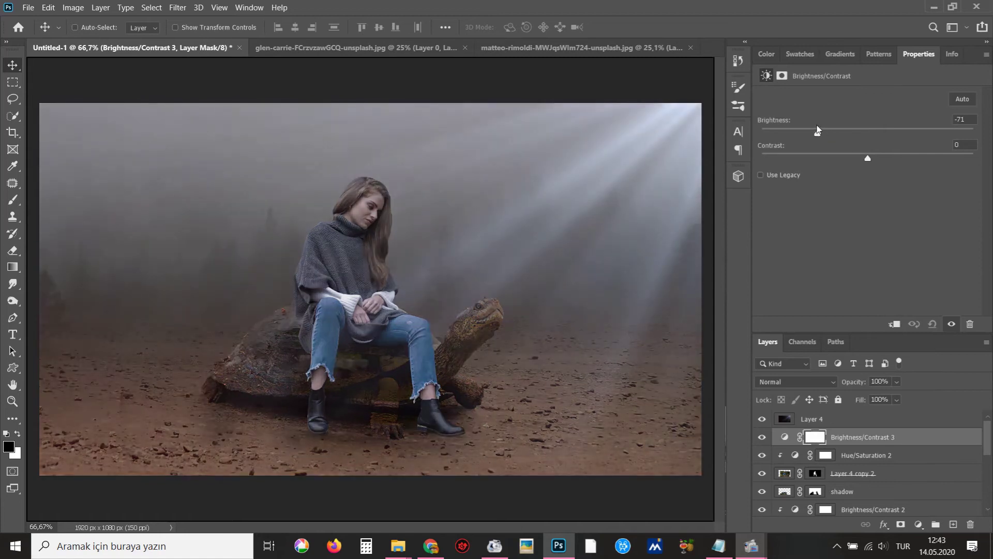
{"action": "left_click", "coordinate": [822, 158]}
{"action": "left_click_drag", "start_coordinate": [815, 133], "coordinate": [762, 132]}
{"action": "left_click_drag", "start_coordinate": [812, 159], "coordinate": [761, 159]}
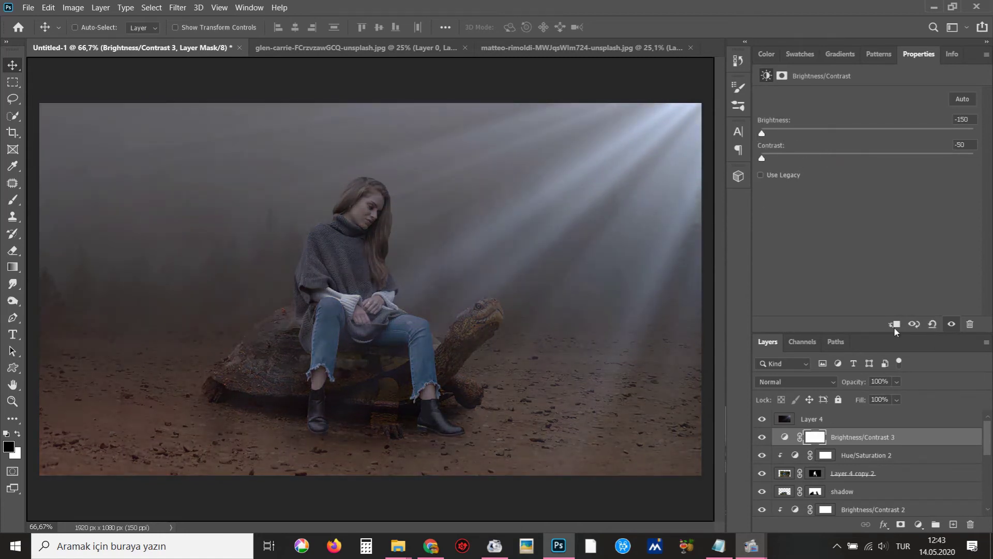
{"action": "left_click", "coordinate": [879, 446], "text": "alt"}
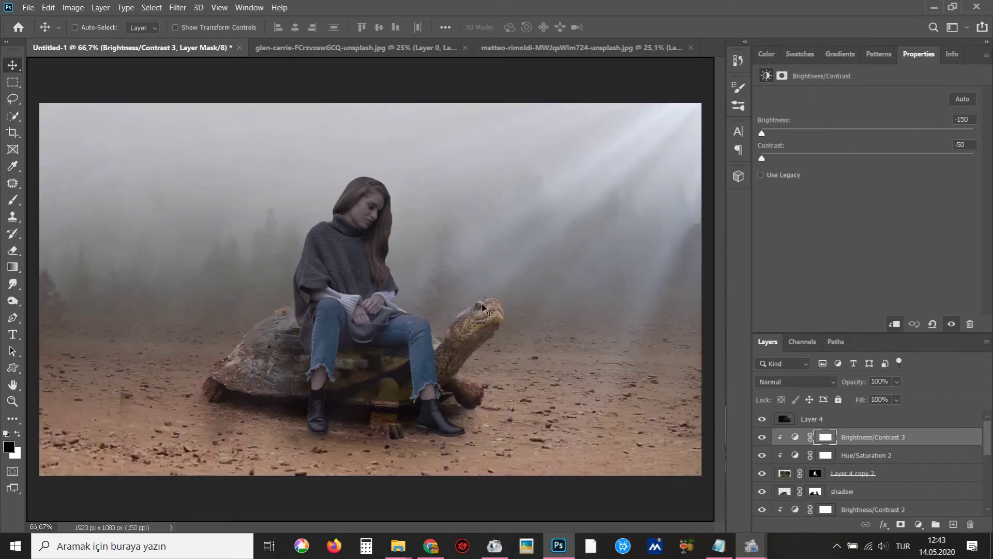
Paint the mask with a 196 px brush to brighten her hair edge, knee, lap and jeans
{"action": "key", "text": "b"}
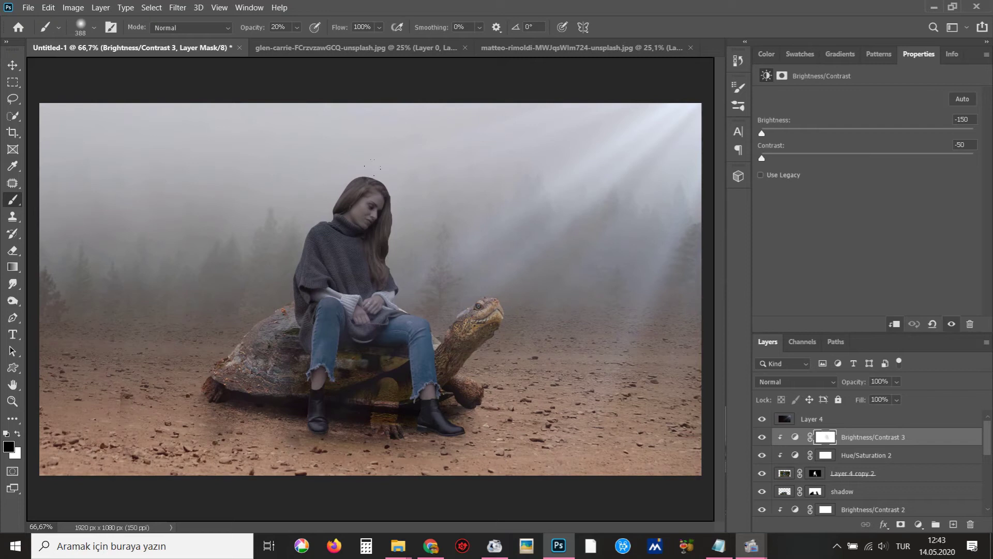
{"action": "left_click_drag", "start_coordinate": [473, 253], "coordinate": [456, 253]}
{"action": "key", "text": "9"}
{"action": "key", "text": "9"}
{"action": "mouse_move", "coordinate": [385, 169]}
{"action": "left_mouse_down"}
{"action": "mouse_move", "coordinate": [392, 250]}
{"action": "mouse_move", "coordinate": [409, 290]}
{"action": "left_mouse_up"}
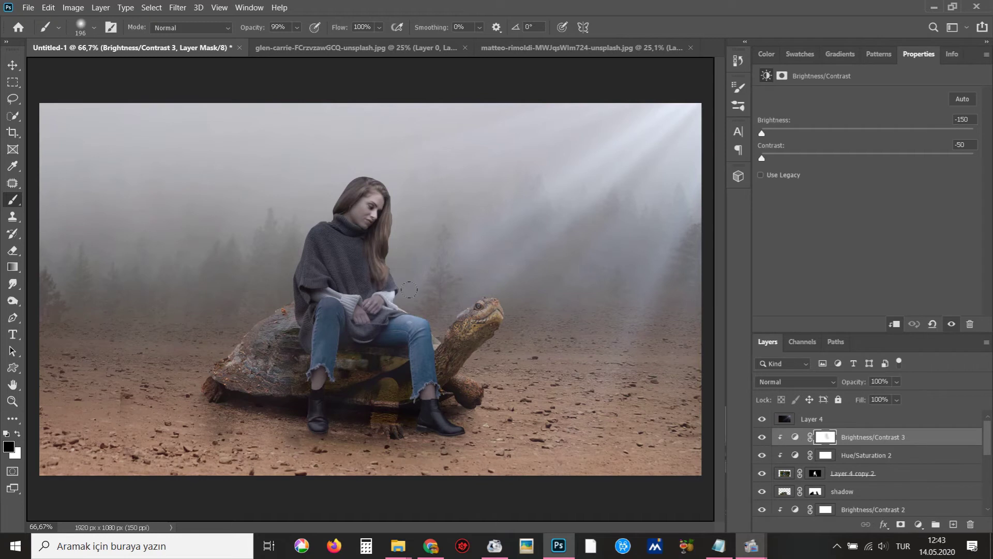
{"action": "left_click_drag", "start_coordinate": [434, 333], "coordinate": [431, 375]}
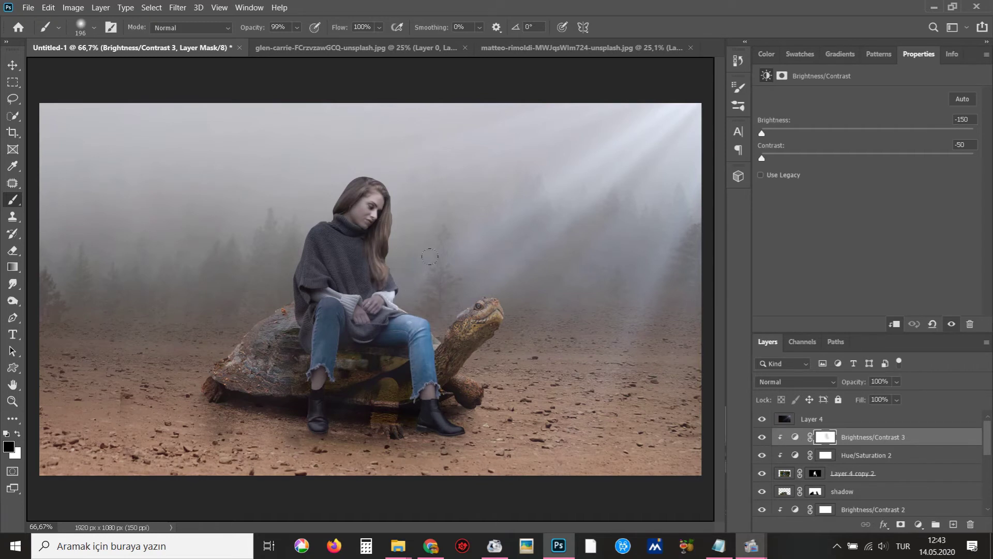
{"action": "left_click_drag", "start_coordinate": [310, 280], "coordinate": [356, 401]}
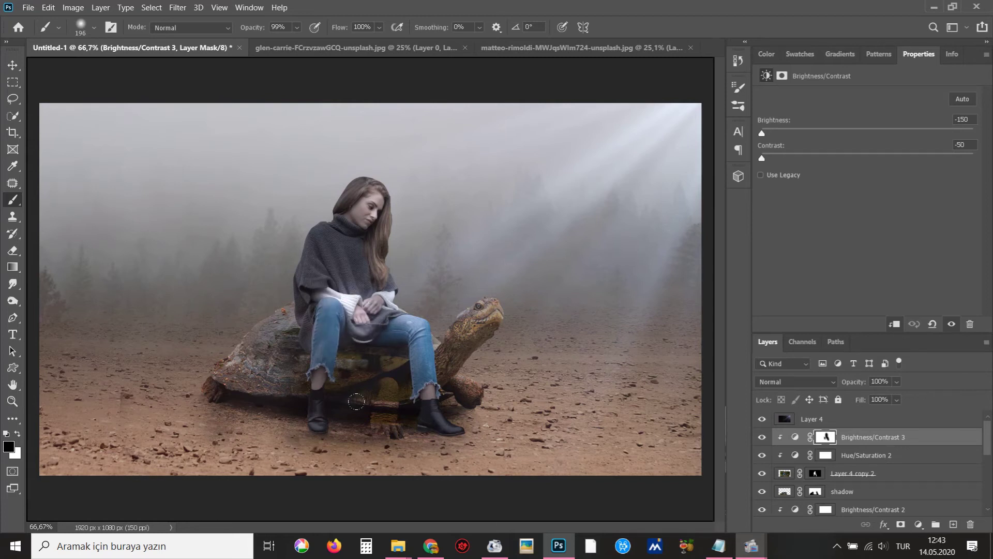
{"action": "mouse_move", "coordinate": [357, 342]}
{"action": "left_mouse_down"}
{"action": "mouse_move", "coordinate": [334, 282]}
{"action": "mouse_move", "coordinate": [317, 374]}
{"action": "left_mouse_up"}
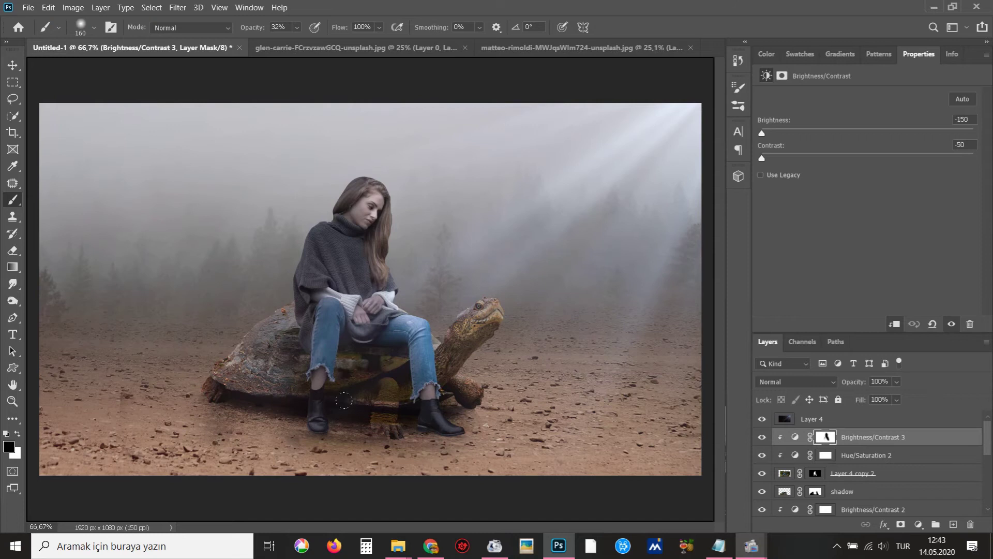
{"action": "left_click_drag", "start_coordinate": [429, 366], "coordinate": [438, 335]}
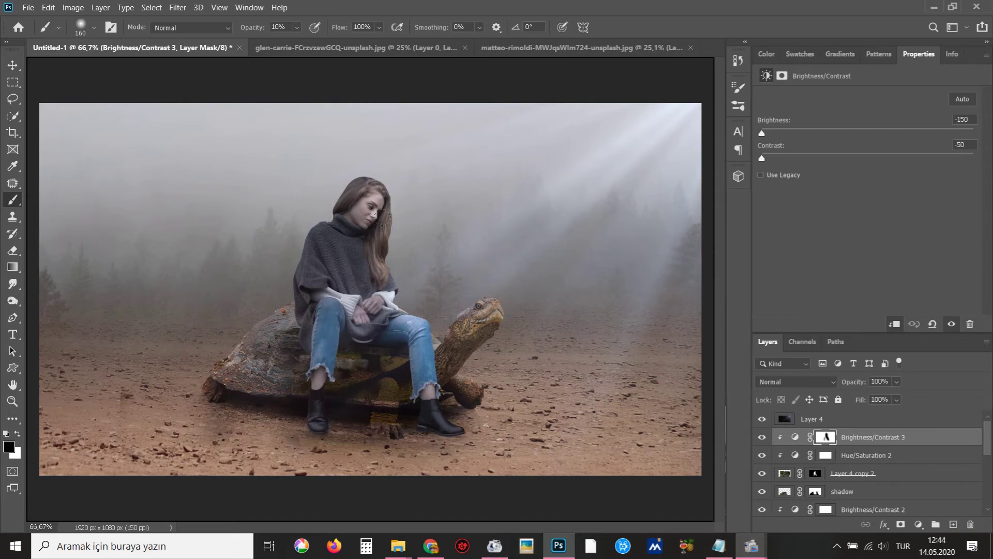
{"action": "left_click_drag", "start_coordinate": [384, 179], "coordinate": [386, 219]}
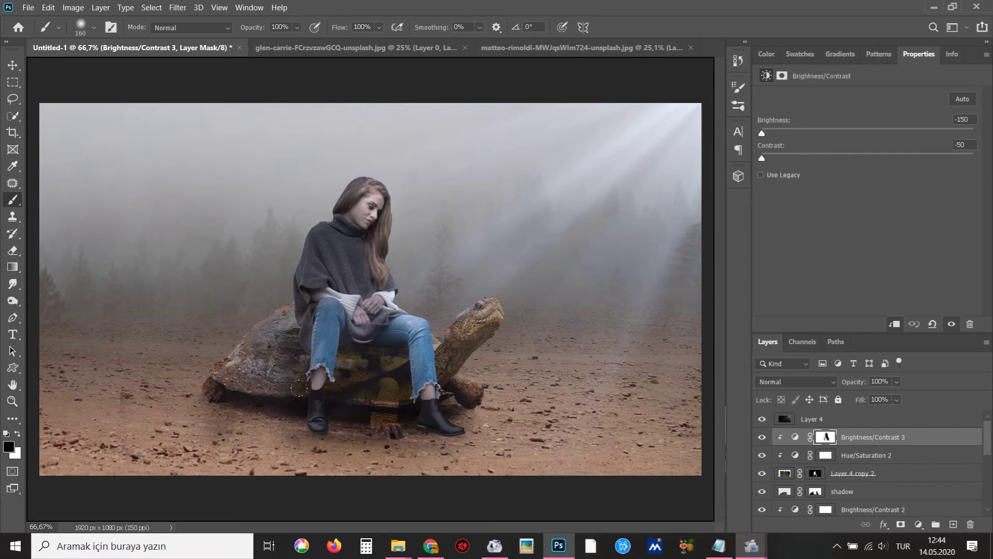
{"action": "left_click", "coordinate": [762, 437]}
Add a clipped Brightness/Contrast layer at Brightness -150 to the tortoise layer, Layer 4 copy
{"action": "scroll", "coordinate": [844, 460], "scroll_direction": "down", "scroll_amount": 3}
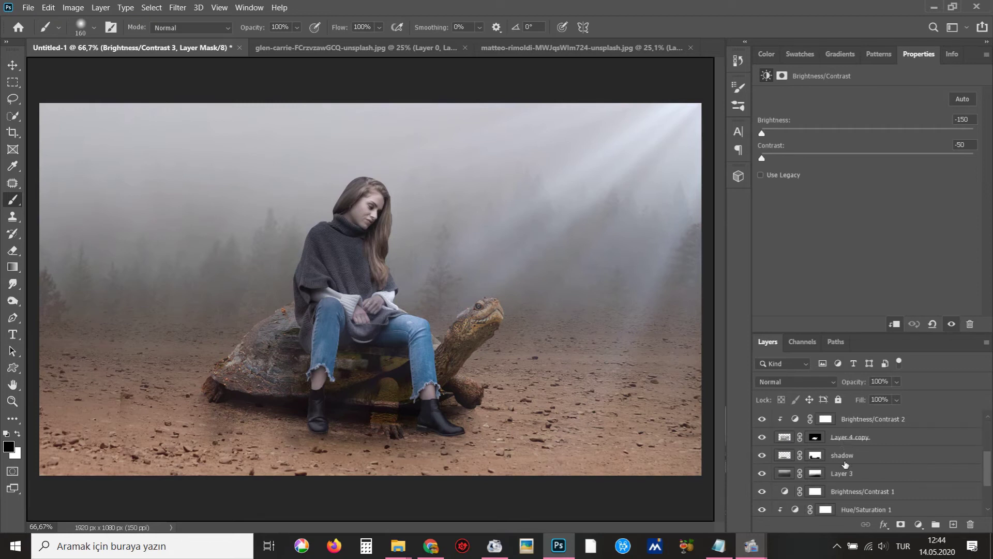
{"action": "left_click", "coordinate": [762, 455]}
{"action": "left_click", "coordinate": [762, 437]}
{"action": "left_click", "coordinate": [762, 437]}
{"action": "left_click", "coordinate": [878, 439]}
{"action": "left_click", "coordinate": [918, 524]}
{"action": "left_click", "coordinate": [926, 338]}
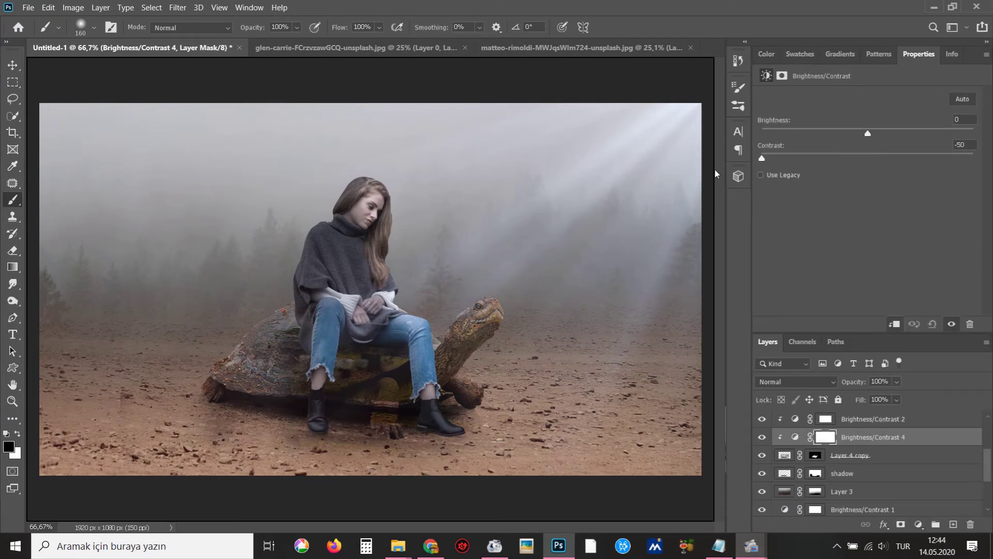
{"action": "left_click_drag", "start_coordinate": [827, 133], "coordinate": [761, 133]}
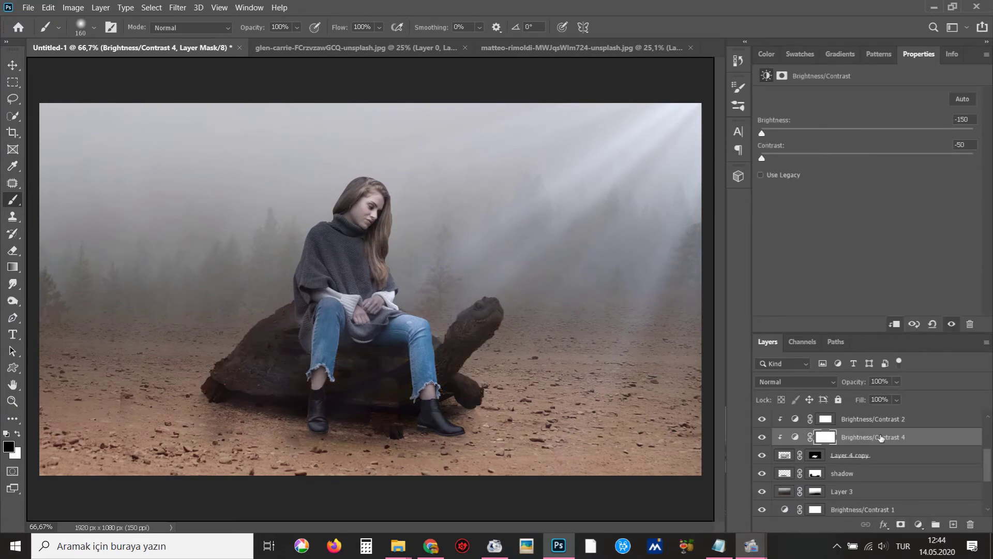
Brighten the tortoise's head, neck and front leg on the mask with a ~409 px brush
{"action": "left_click_drag", "start_coordinate": [525, 328], "coordinate": [603, 342]}
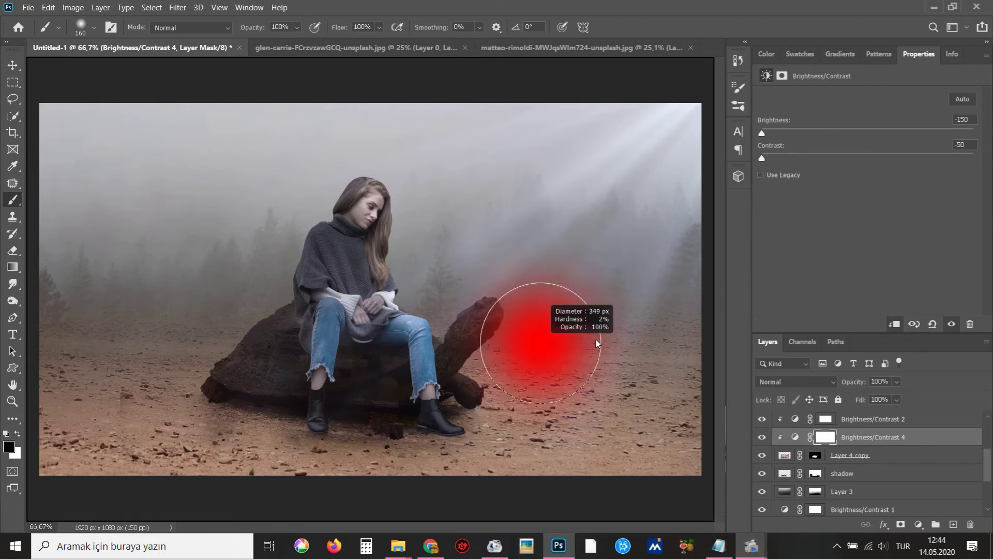
{"action": "left_click_drag", "start_coordinate": [455, 245], "coordinate": [471, 248]}
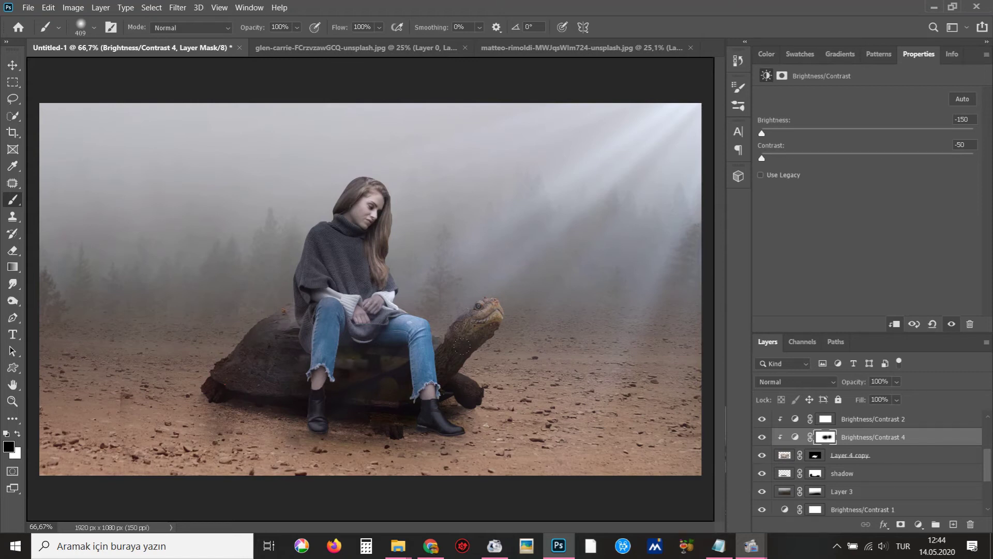
{"action": "left_click_drag", "start_coordinate": [473, 396], "coordinate": [451, 345]}
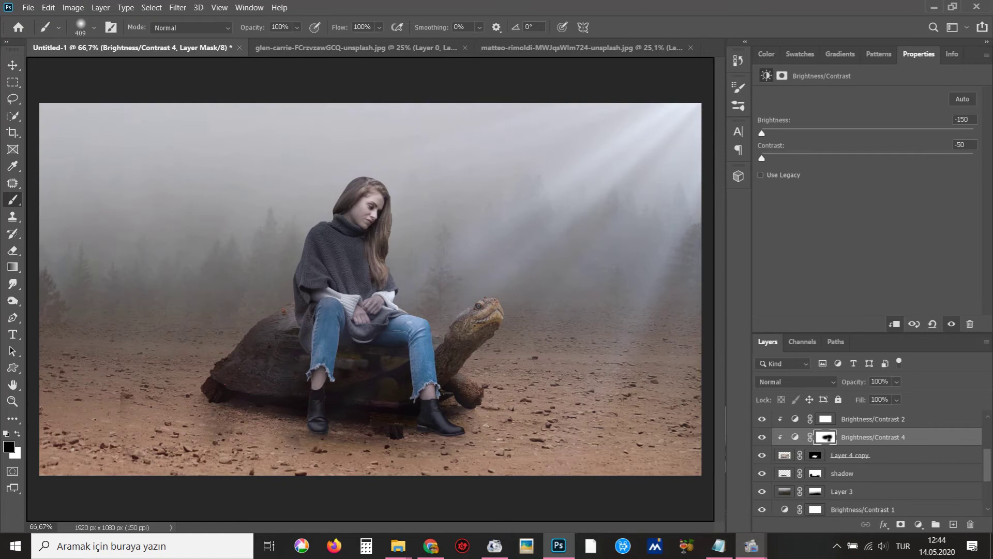
{"action": "left_click", "coordinate": [478, 427], "text": "alt"}
{"action": "left_click_drag", "start_coordinate": [497, 311], "coordinate": [449, 268]}
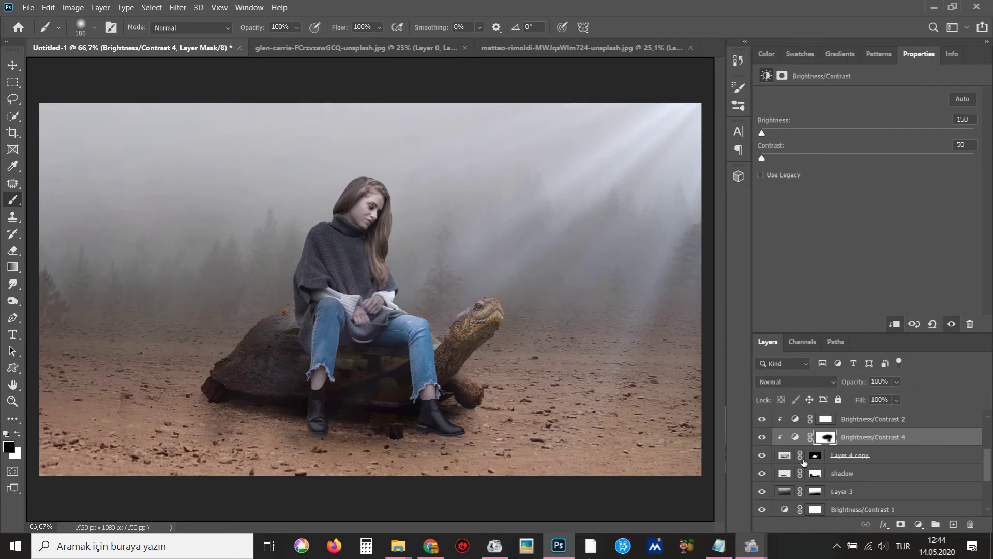
{"action": "left_click", "coordinate": [842, 474]}
On a new layer, paint a black shadow under the tortoise with an 82%-hardness, ~303 px brush
{"action": "key", "text": "ctrl+shift+alt+n"}
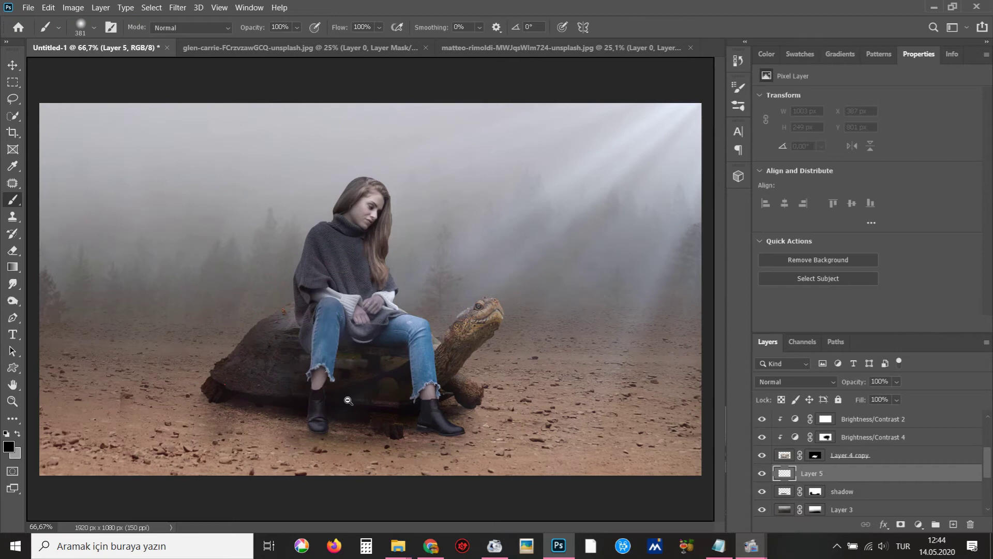
{"action": "key", "text": "ctrl+minus"}
{"action": "right_click", "coordinate": [364, 355]}
{"action": "left_click", "coordinate": [497, 284]}
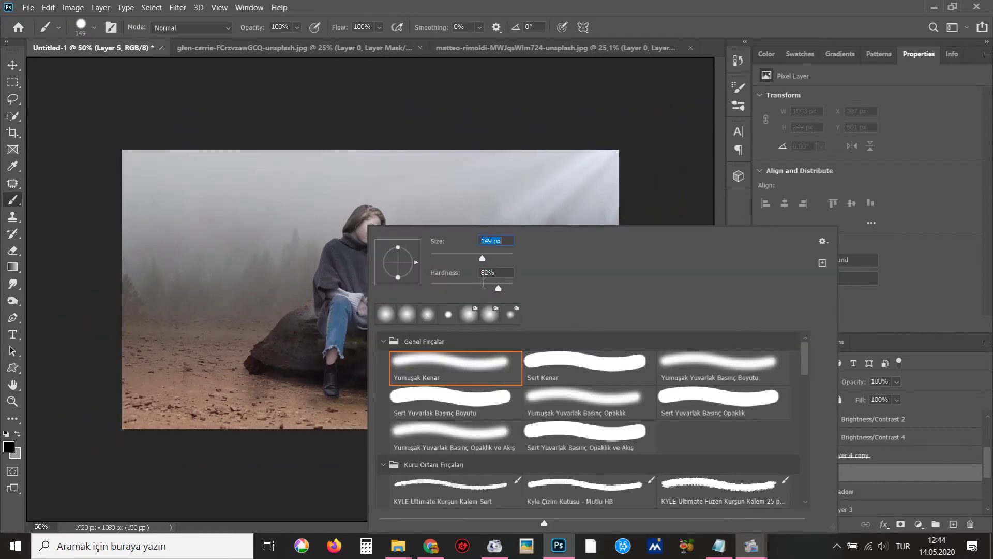
{"action": "key", "text": "Tab"}
{"action": "key", "text": "Return"}
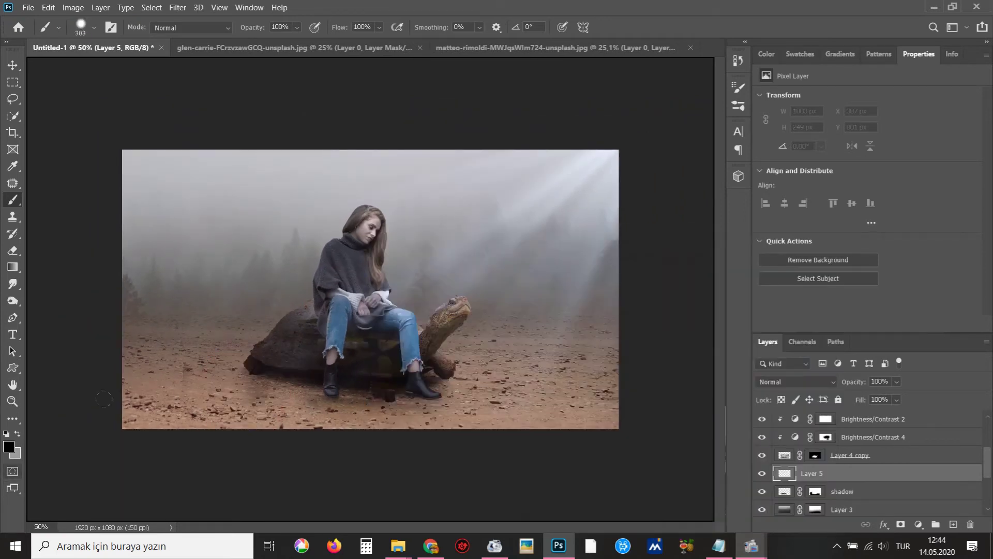
{"action": "mouse_move", "coordinate": [311, 406]}
{"action": "left_mouse_down"}
{"action": "mouse_move", "coordinate": [393, 403]}
{"action": "mouse_move", "coordinate": [125, 409]}
{"action": "left_mouse_up"}
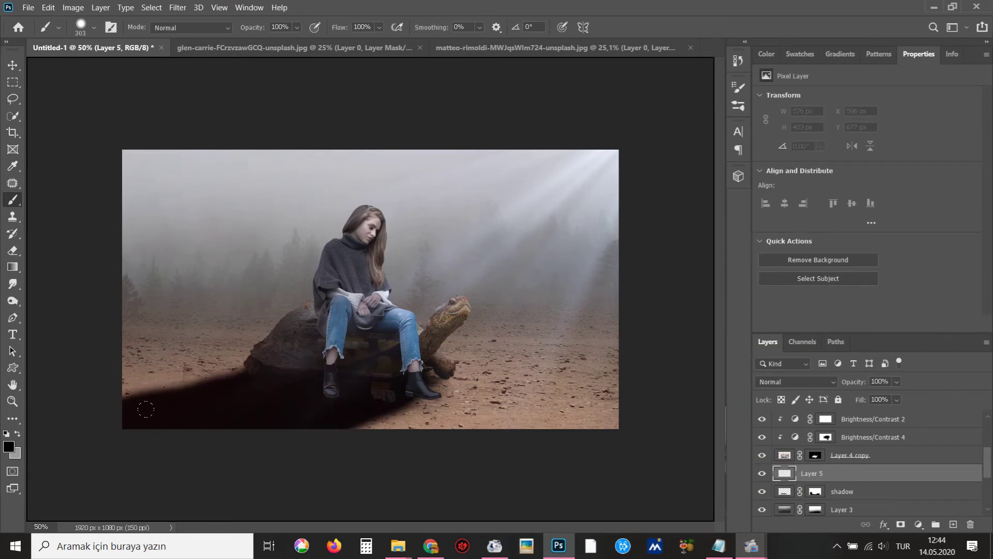
{"action": "left_click_drag", "start_coordinate": [286, 410], "coordinate": [291, 390]}
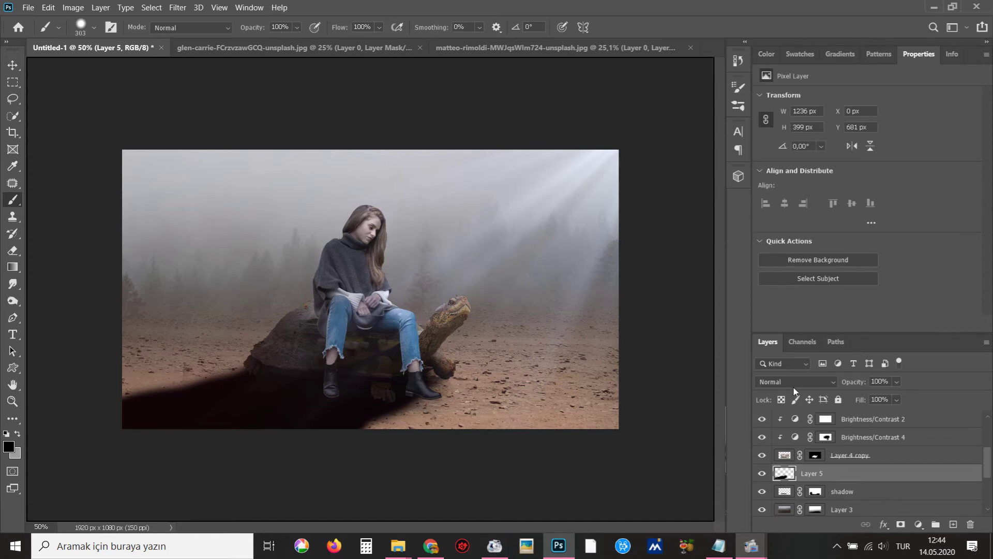
Set the shadow layer to Multiply with 73% fill and 55% opacity
{"action": "left_click", "coordinate": [815, 382]}
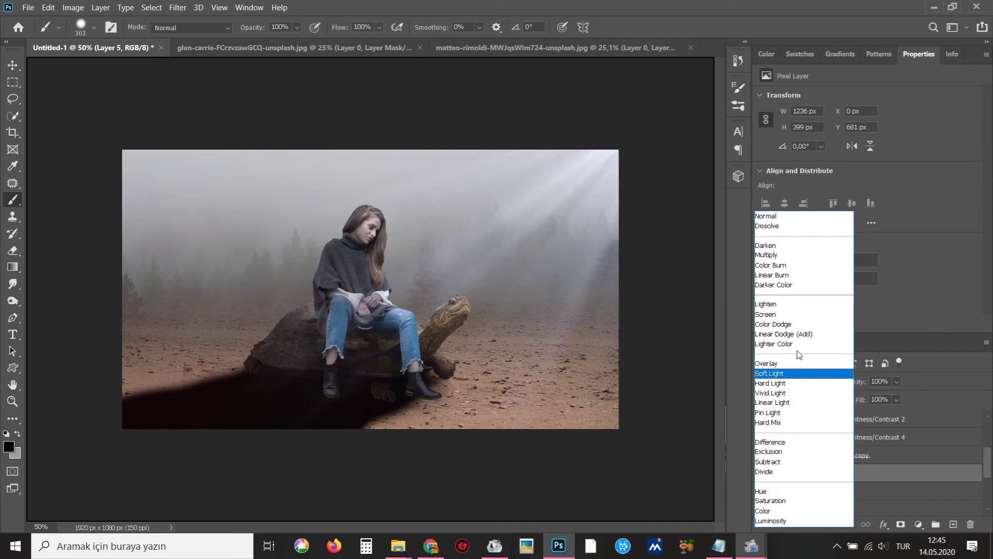
{"action": "left_click", "coordinate": [786, 254]}
{"action": "left_click", "coordinate": [896, 399]}
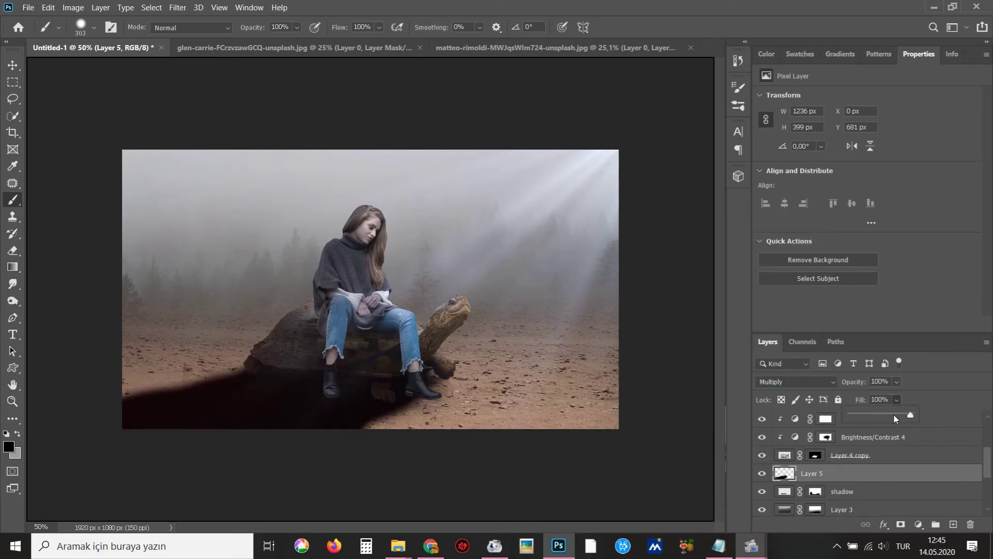
{"action": "left_click", "coordinate": [896, 381]}
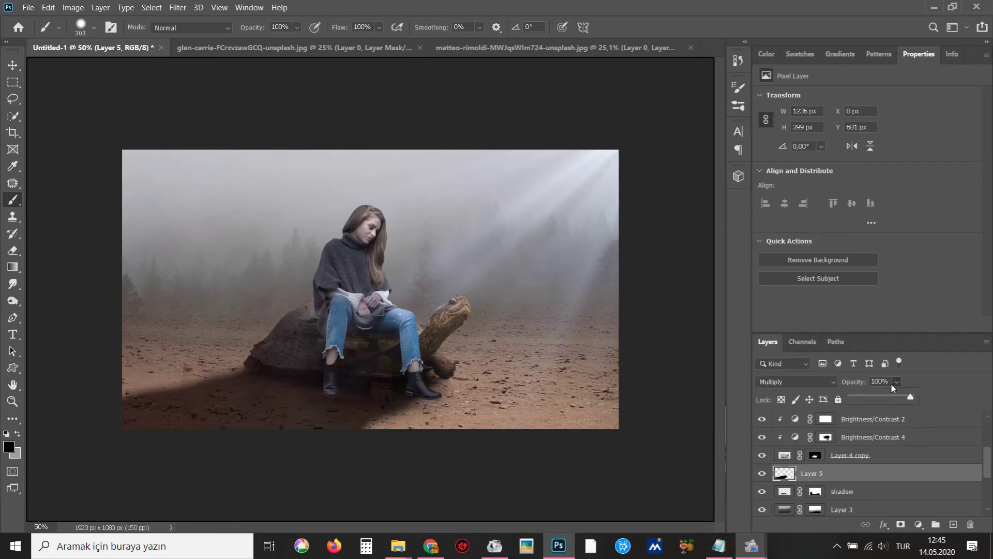
{"action": "left_click", "coordinate": [886, 395]}
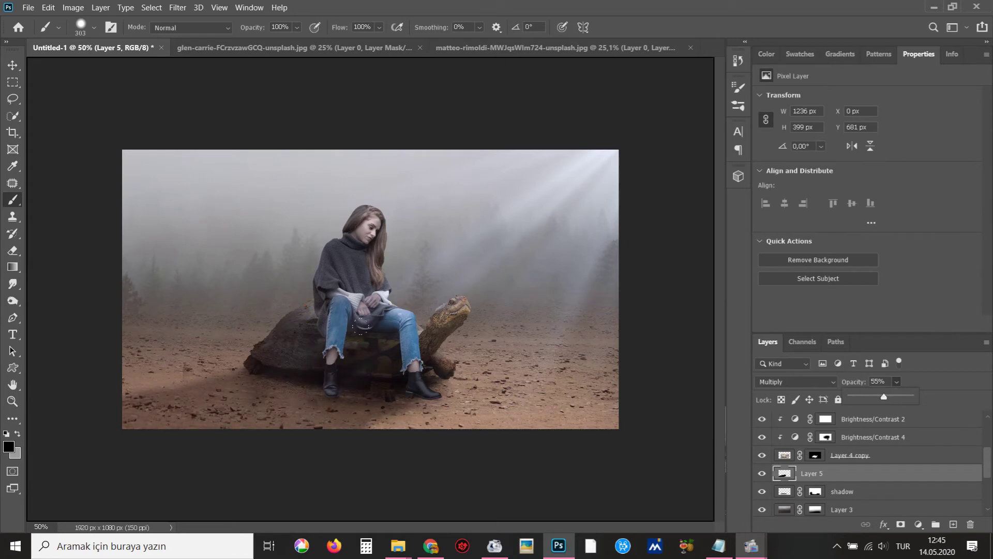
{"action": "scroll", "coordinate": [361, 326], "scroll_direction": "up", "scroll_amount": 1}
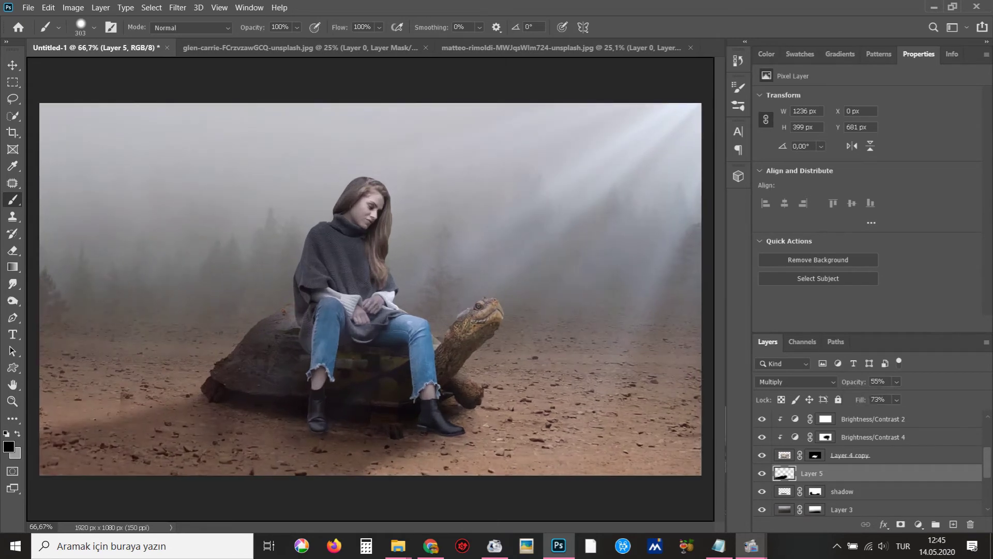
{"action": "scroll", "coordinate": [869, 476], "scroll_direction": "up", "scroll_amount": 3}
Create a new empty layer clipped to the girl's layer, Layer 4 copy 2
{"action": "key", "text": "v"}
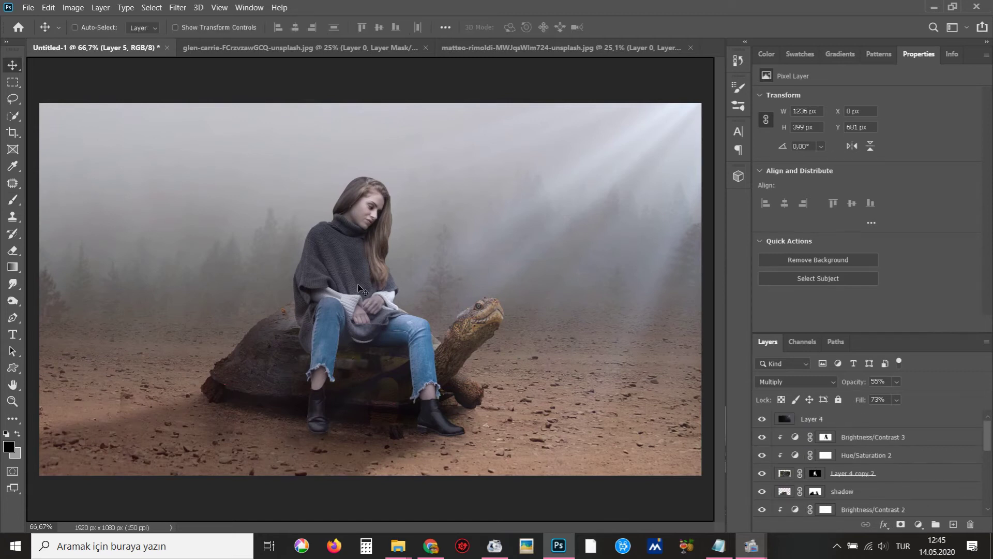
{"action": "right_click", "coordinate": [360, 288]}
{"action": "left_click", "coordinate": [378, 317]}
{"action": "left_click", "coordinate": [762, 473]}
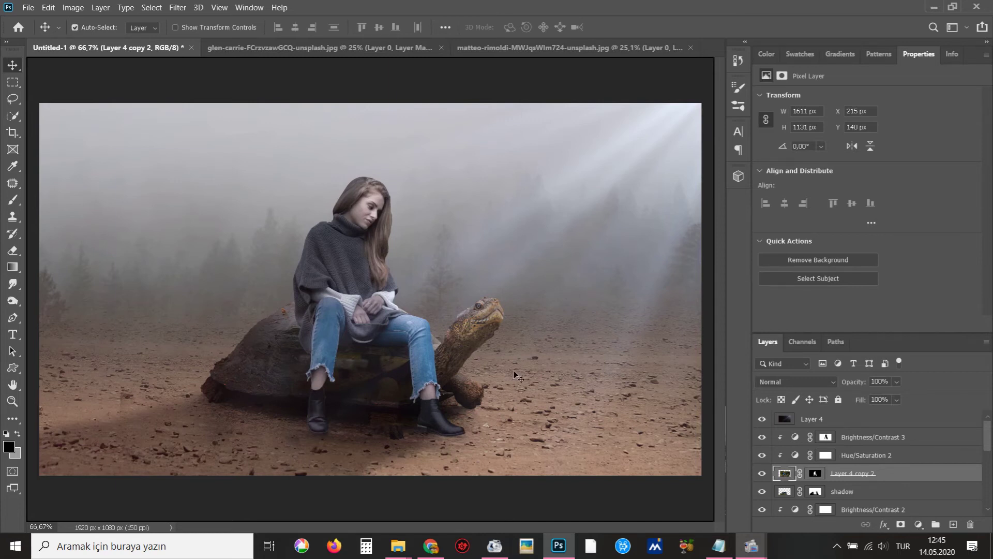
{"action": "key", "text": "ctrl+shift+alt+n"}
{"action": "key", "text": "ctrl+alt+g"}
{"action": "key", "text": "shift+F5"}
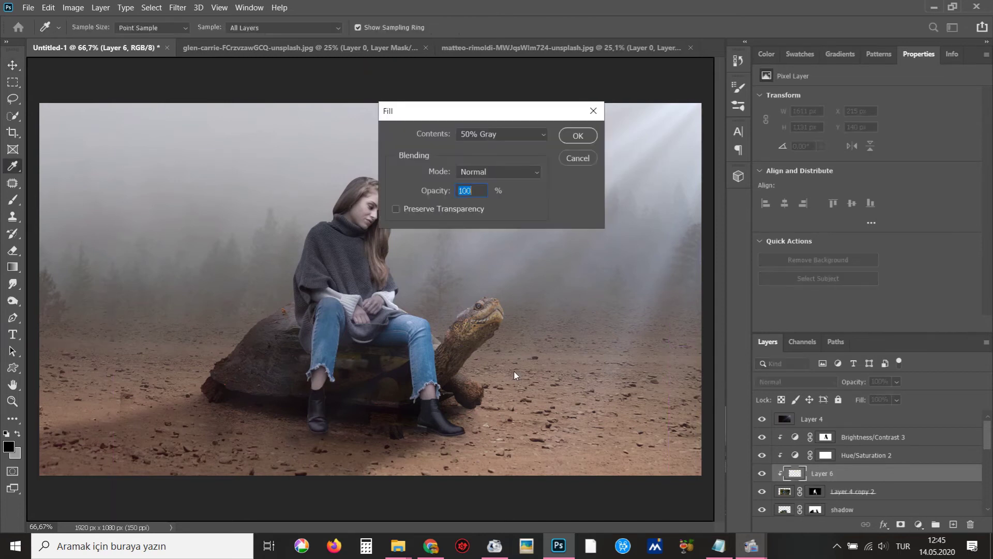
Fill Layer 6 with 50% Gray and set its blend mode to Overlay
{"action": "left_click", "coordinate": [572, 139]}
{"action": "key", "text": "v"}
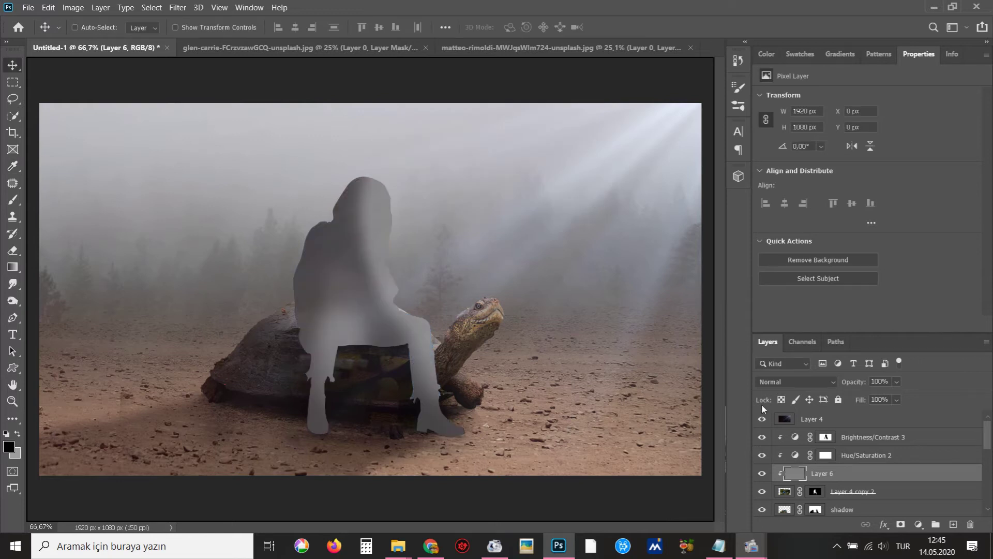
{"action": "left_click", "coordinate": [783, 385]}
{"action": "left_click", "coordinate": [781, 363]}
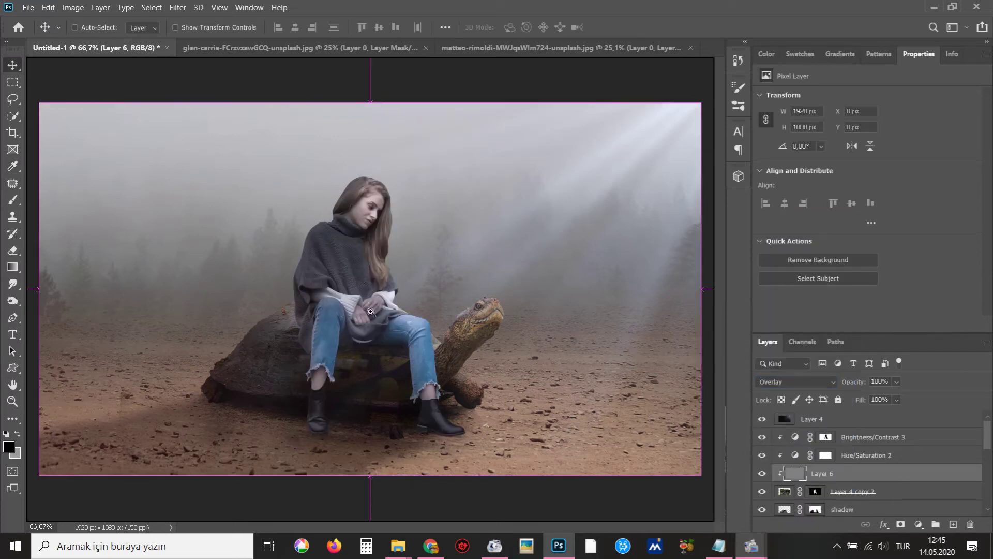
{"action": "scroll", "coordinate": [372, 321], "scroll_direction": "up", "scroll_amount": 2}
{"action": "left_click_drag", "start_coordinate": [373, 311], "coordinate": [343, 435]}
Burn the shell, jeans and sweater with a ~131 px brush, then compare
{"action": "key", "text": "o"}
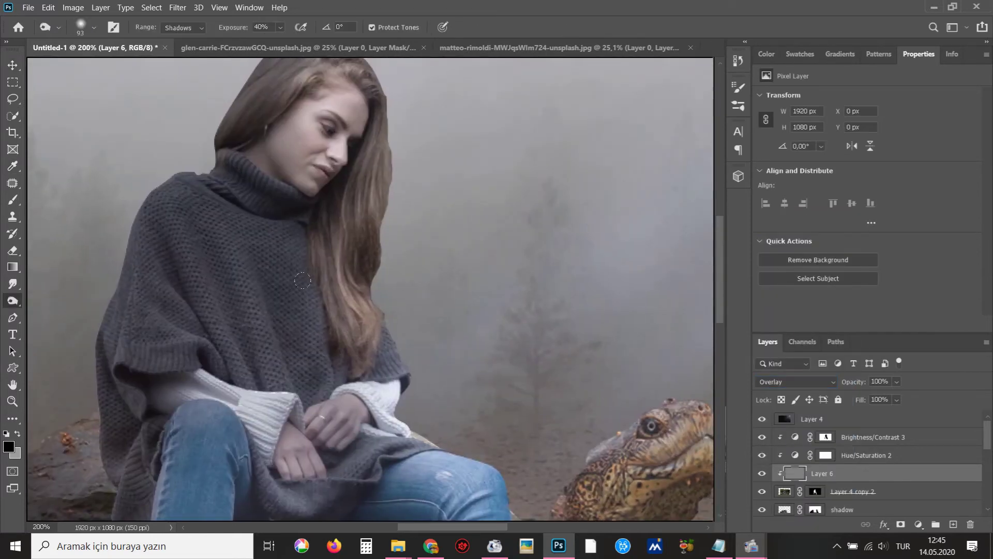
{"action": "left_click", "coordinate": [16, 435]}
{"action": "left_click_drag", "start_coordinate": [282, 324], "coordinate": [265, 321]}
{"action": "left_click", "coordinate": [162, 355], "text": "alt"}
{"action": "left_click", "coordinate": [162, 356], "text": "alt"}
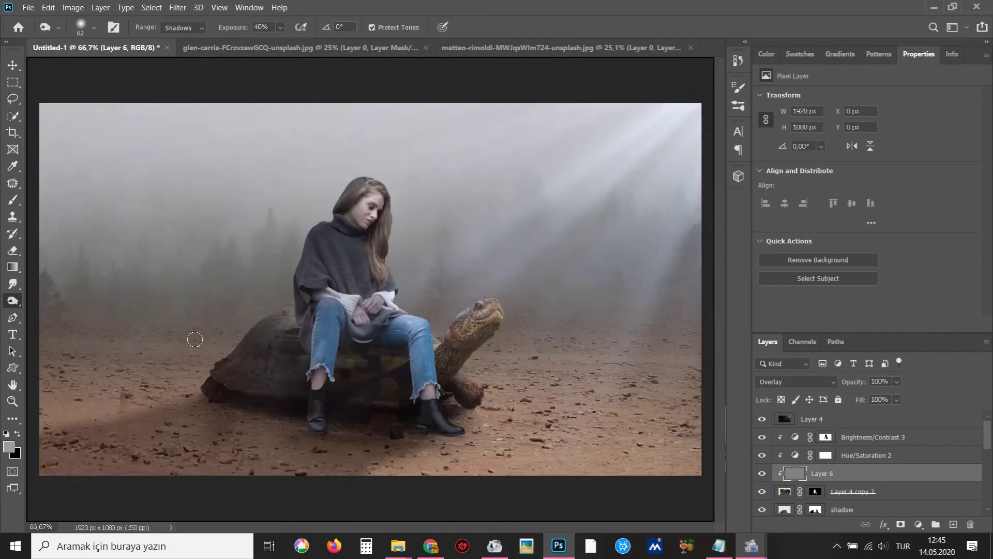
{"action": "left_click_drag", "start_coordinate": [323, 335], "coordinate": [362, 331]}
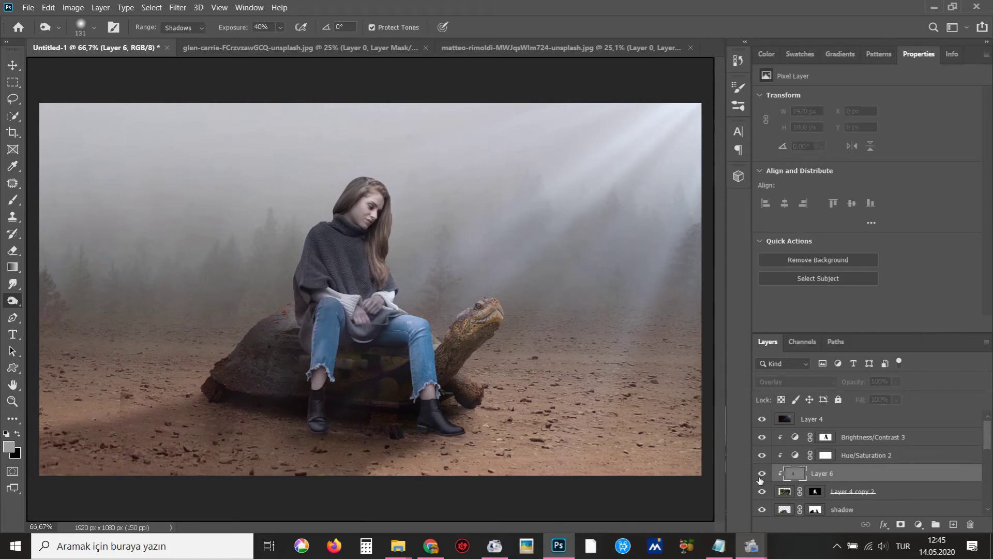
{"action": "left_click_drag", "start_coordinate": [398, 367], "coordinate": [399, 371]}
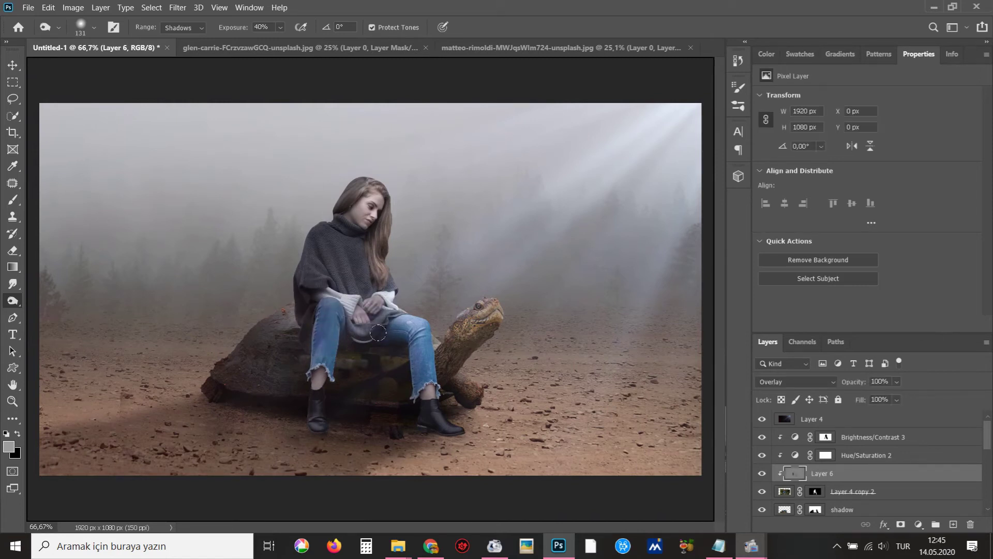
{"action": "left_click_drag", "start_coordinate": [318, 373], "coordinate": [301, 378]}
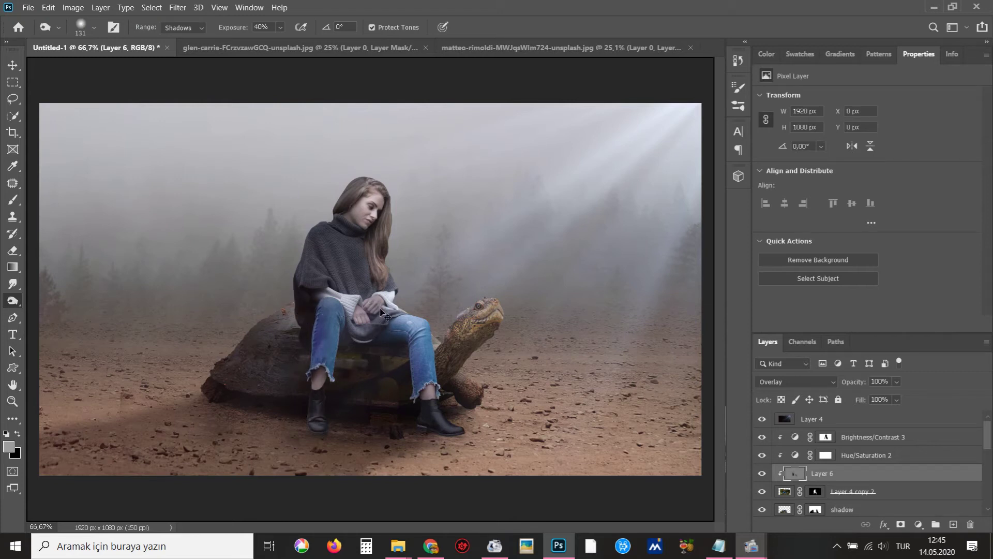
{"action": "left_click", "coordinate": [352, 285]}
{"action": "left_click", "coordinate": [758, 472]}
{"action": "key", "text": "ctrl+1"}
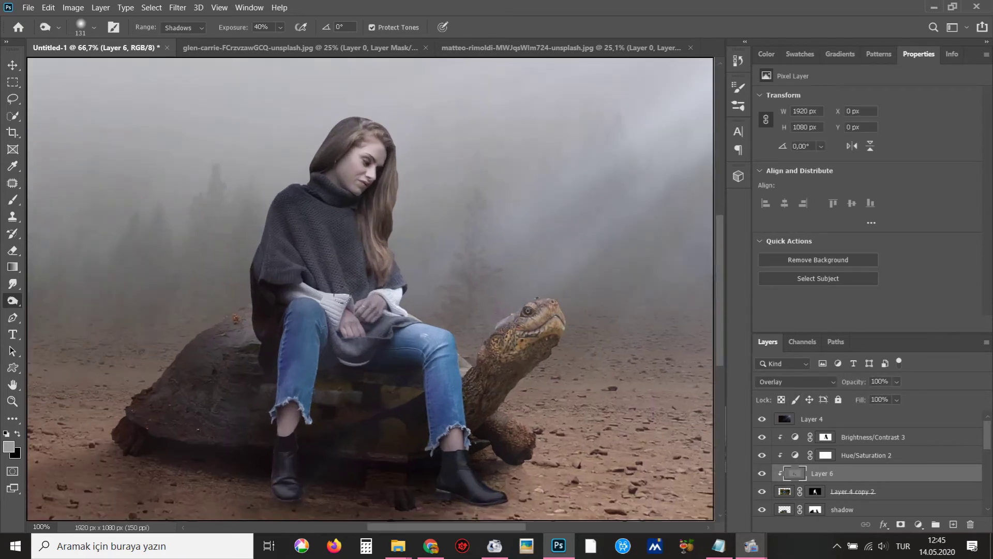
Dodge strands of the girl's hair and the sweater near her knee with a ~99 px brush
{"action": "right_click", "coordinate": [7, 305]}
{"action": "left_click", "coordinate": [47, 299]}
{"action": "left_click_drag", "start_coordinate": [362, 294], "coordinate": [352, 293]}
{"action": "mouse_move", "coordinate": [398, 268]}
{"action": "left_mouse_down"}
{"action": "mouse_move", "coordinate": [386, 224]}
{"action": "mouse_move", "coordinate": [394, 167]}
{"action": "left_mouse_up"}
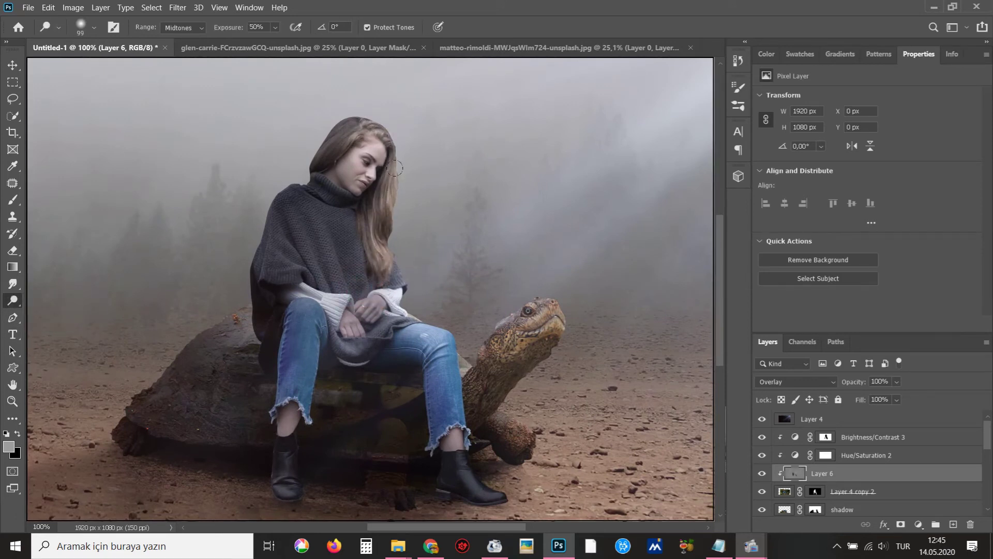
{"action": "left_click_drag", "start_coordinate": [388, 215], "coordinate": [394, 195]}
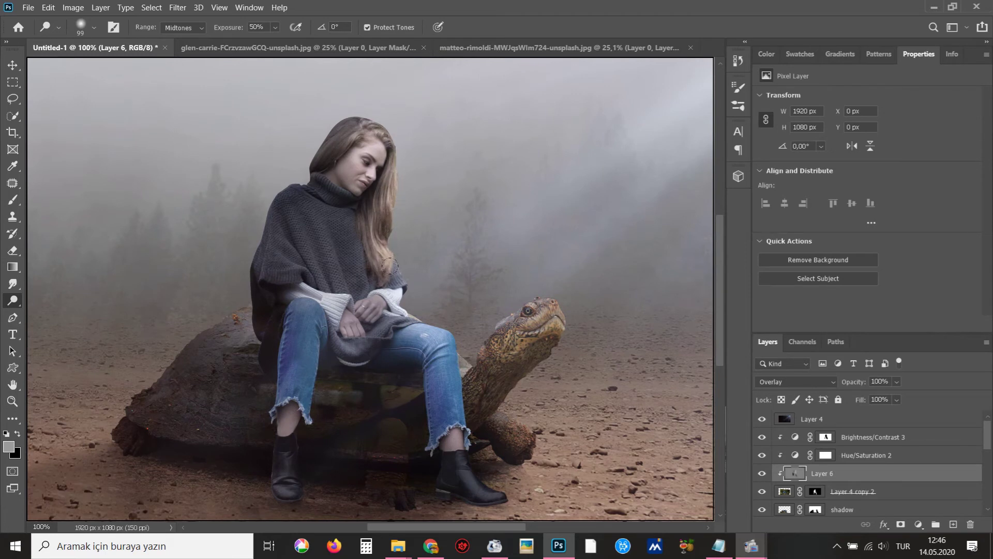
{"action": "left_click_drag", "start_coordinate": [424, 320], "coordinate": [440, 339]}
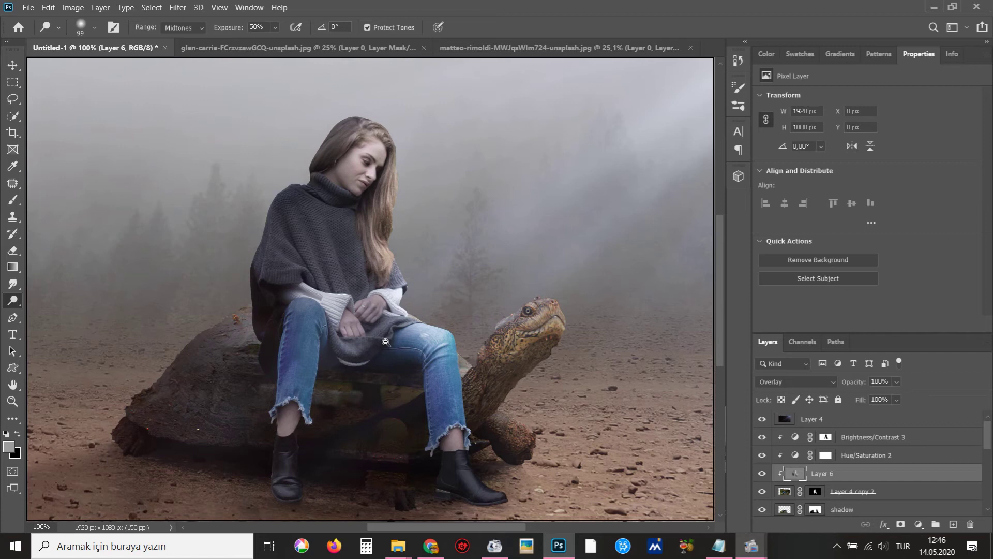
Compare Layer 6 on and off, then dodge the hair along its right edge
{"action": "scroll", "coordinate": [386, 342], "scroll_direction": "down", "scroll_amount": 3}
{"action": "scroll", "coordinate": [393, 339], "scroll_direction": "up", "scroll_amount": 2}
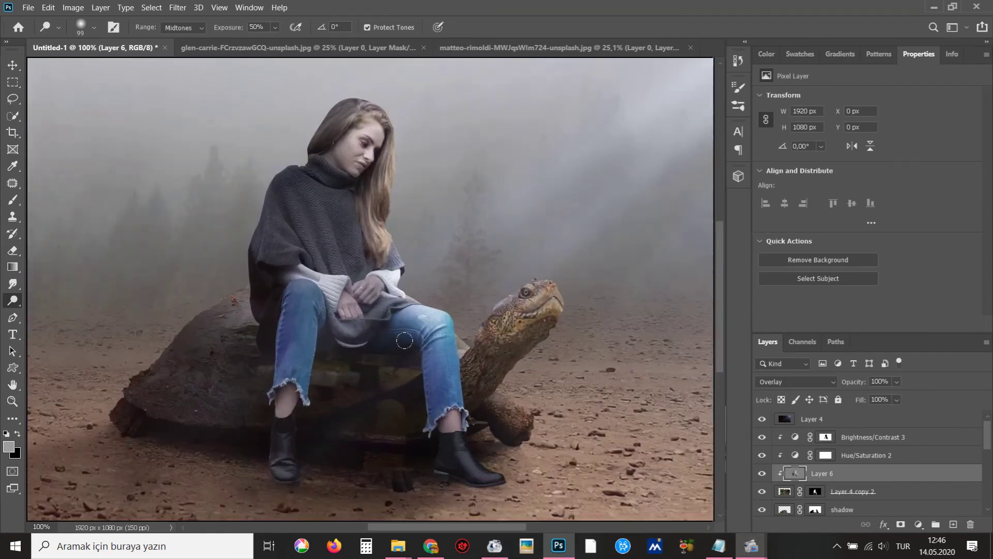
{"action": "left_click", "coordinate": [762, 473]}
{"action": "left_click_drag", "start_coordinate": [395, 133], "coordinate": [386, 215]}
{"action": "scroll", "coordinate": [415, 333], "scroll_direction": "down", "scroll_amount": 3}
{"action": "scroll", "coordinate": [415, 333], "scroll_direction": "up", "scroll_amount": 1}
{"action": "scroll", "coordinate": [415, 333], "scroll_direction": "up", "scroll_amount": 1}
{"action": "scroll", "coordinate": [415, 334], "scroll_direction": "up", "scroll_amount": 1}
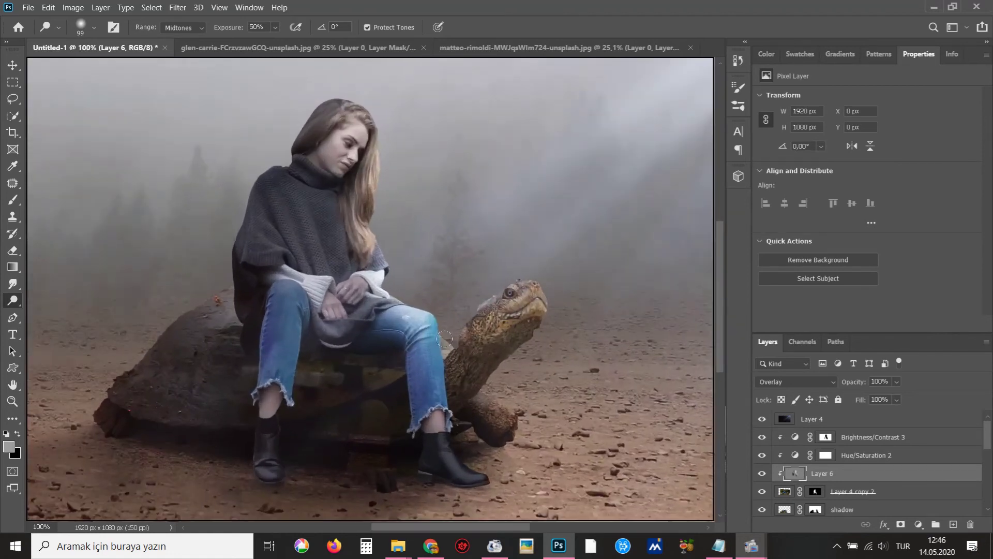
{"action": "key", "text": "v"}
{"action": "right_click", "coordinate": [492, 336]}
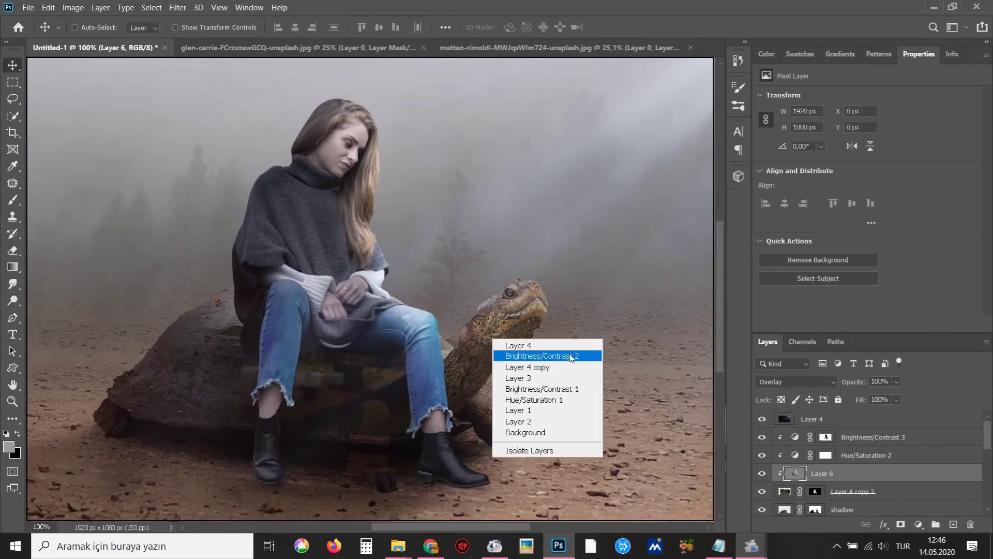
Add a new 50% gray-filled layer clipped to the tortoise layer (Layer 4 copy)
{"action": "left_click", "coordinate": [559, 368]}
{"action": "scroll", "coordinate": [790, 488], "scroll_direction": "down", "scroll_amount": 1}
{"action": "left_click", "coordinate": [762, 471]}
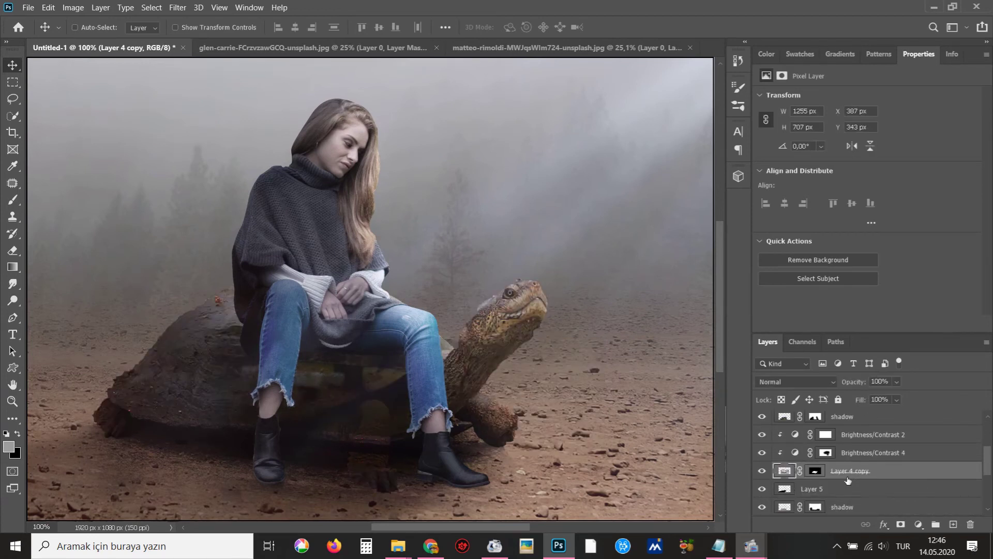
{"action": "key", "text": "ctrl+shift+alt+n"}
{"action": "key", "text": "ctrl+alt+g"}
{"action": "key", "text": "shift+F5"}
{"action": "key", "text": "Return"}
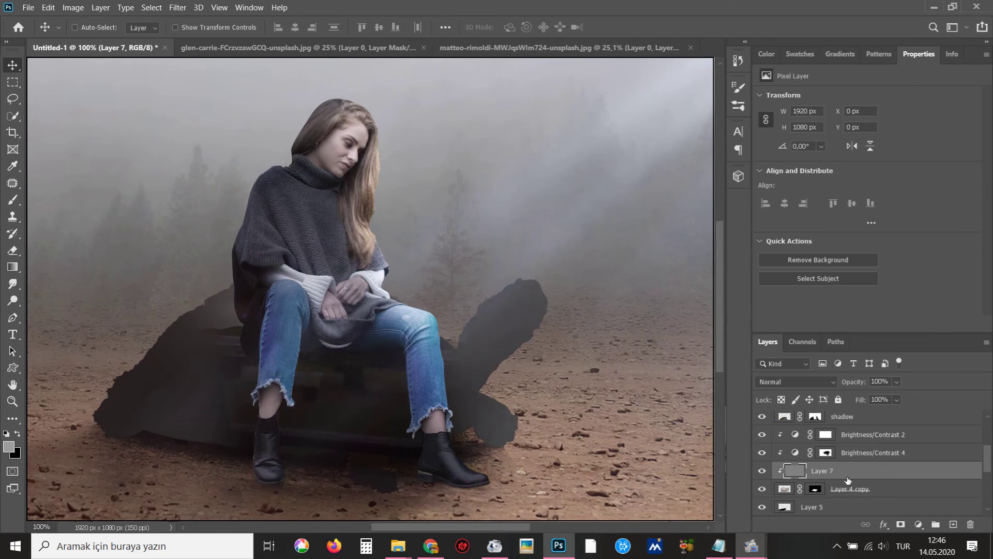
Set the gray Layer 7 blend mode to Overlay
{"action": "left_click", "coordinate": [799, 383]}
{"action": "left_click", "coordinate": [796, 373]}
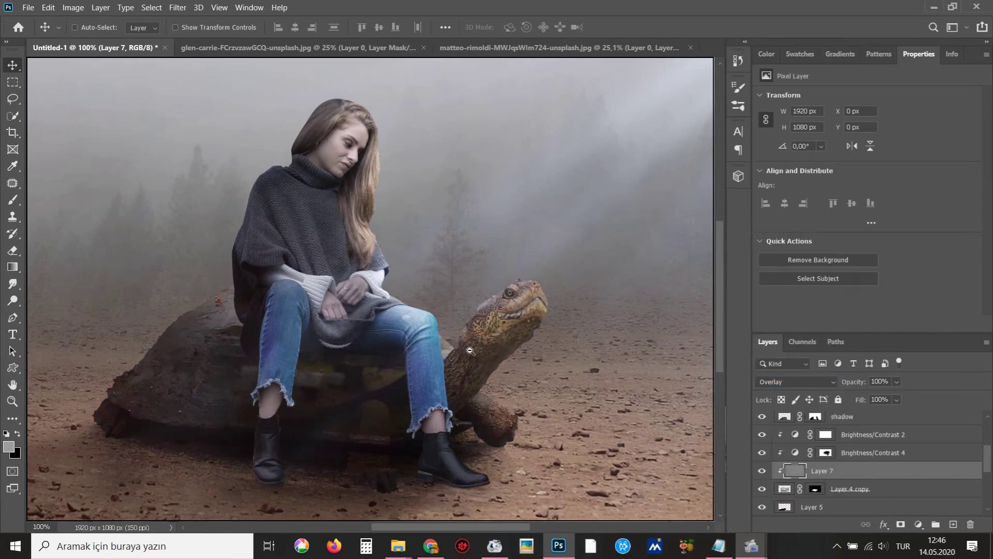
{"action": "key", "text": "ctrl+minus"}
{"action": "key", "text": "ctrl+minus"}
{"action": "key", "text": "ctrl+plus"}
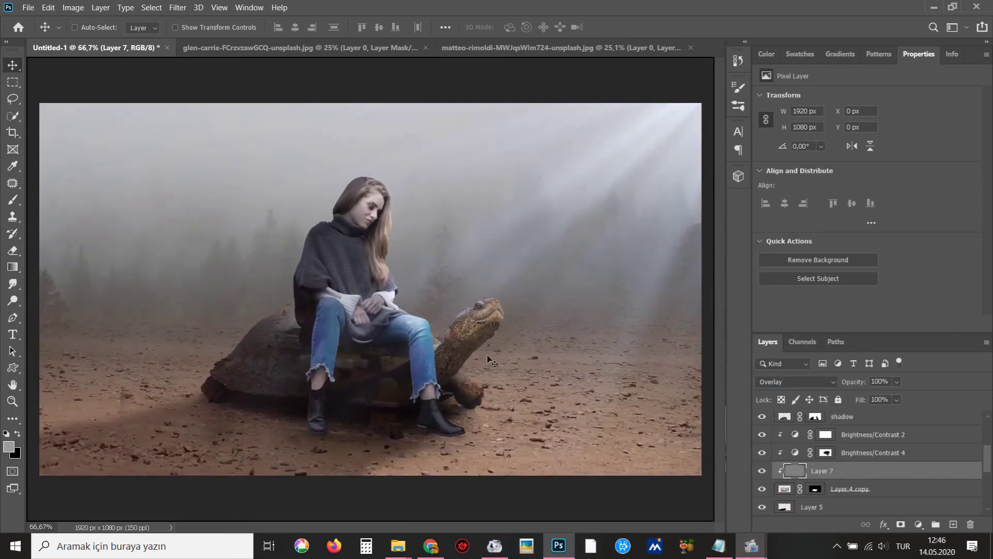
Dodge at 72% exposure to lighten the tortoise's head, shell top and front leg
{"action": "key", "text": "o"}
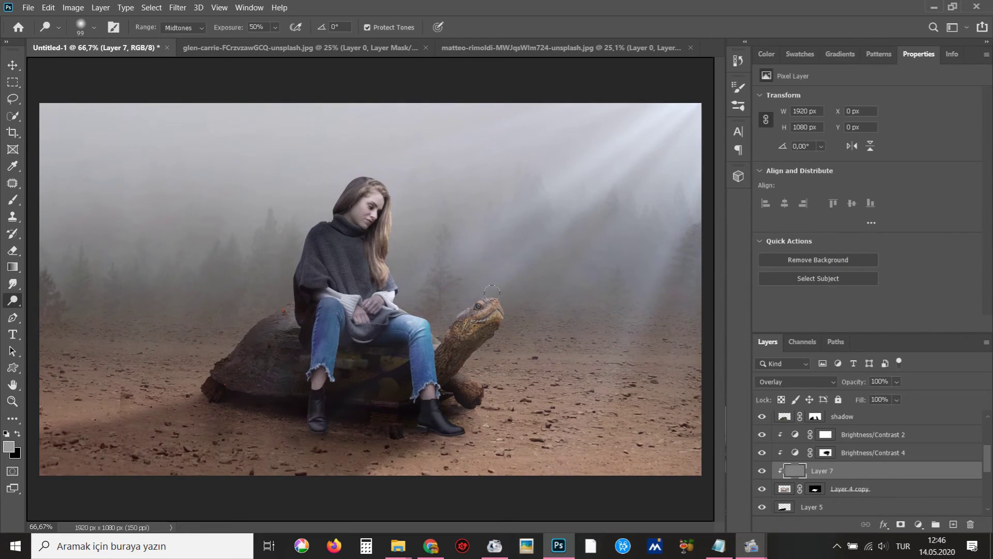
{"action": "left_click", "coordinate": [275, 27]}
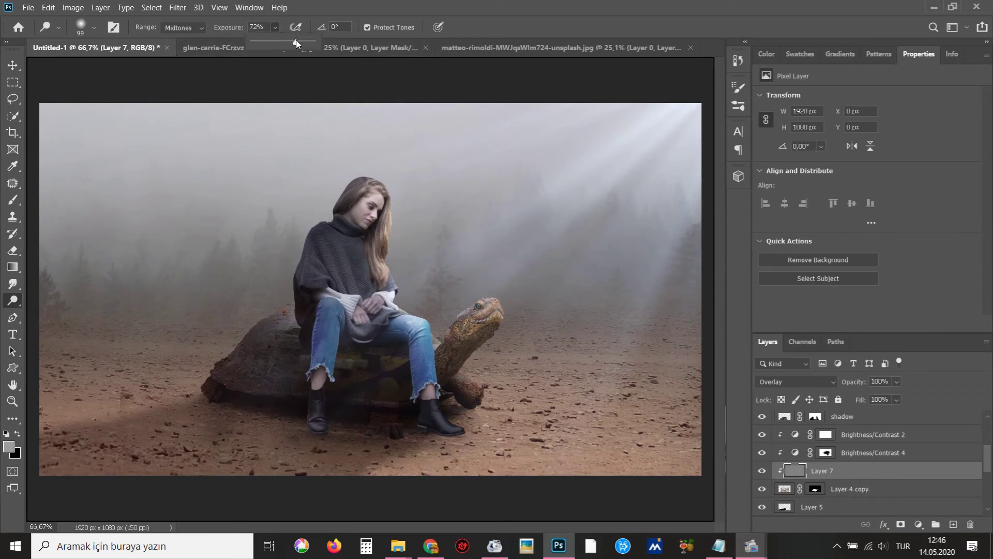
{"action": "left_click", "coordinate": [489, 292]}
{"action": "left_click_drag", "start_coordinate": [495, 293], "coordinate": [478, 303]}
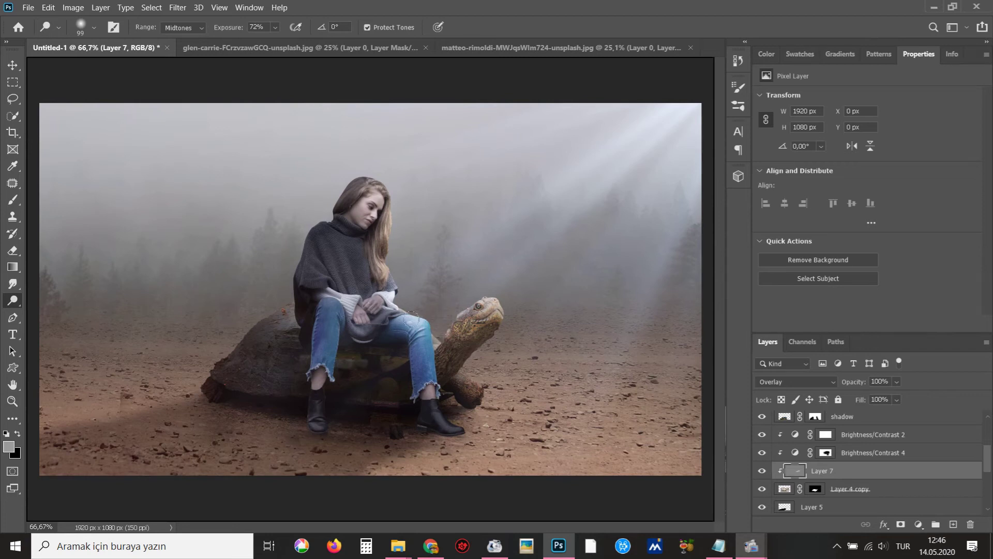
{"action": "left_click_drag", "start_coordinate": [275, 309], "coordinate": [221, 324]}
{"action": "left_click_drag", "start_coordinate": [484, 384], "coordinate": [466, 393]}
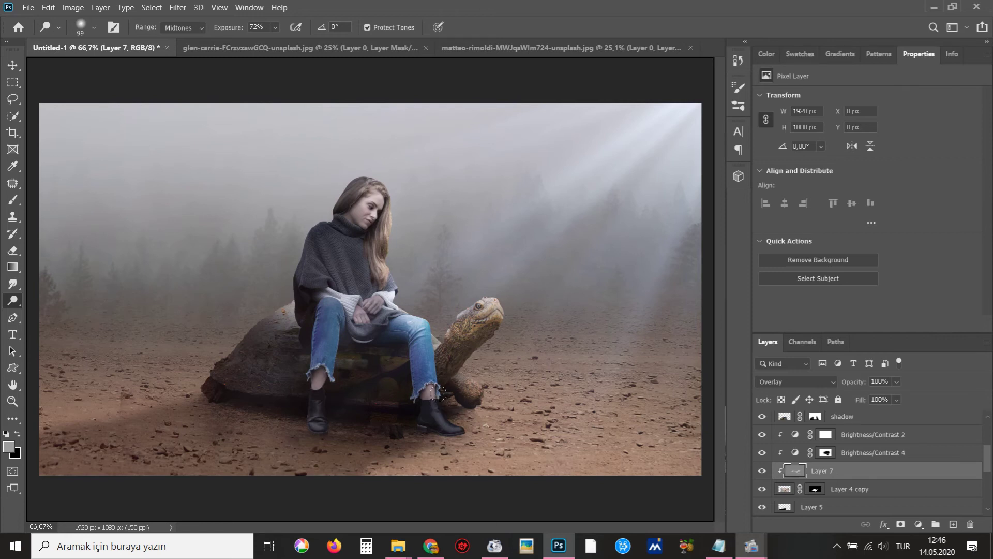
{"action": "left_click_drag", "start_coordinate": [480, 366], "coordinate": [467, 373]}
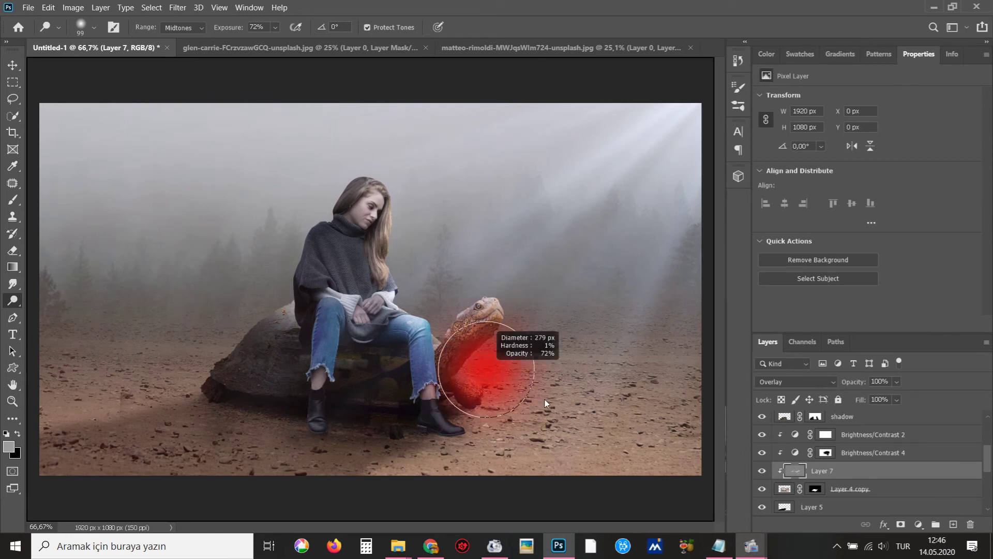
Use the Burn tool to darken the shadows along the shell's lower side
{"action": "right_click", "coordinate": [23, 302]}
{"action": "left_click", "coordinate": [61, 307]}
{"action": "left_click_drag", "start_coordinate": [148, 333], "coordinate": [269, 374]}
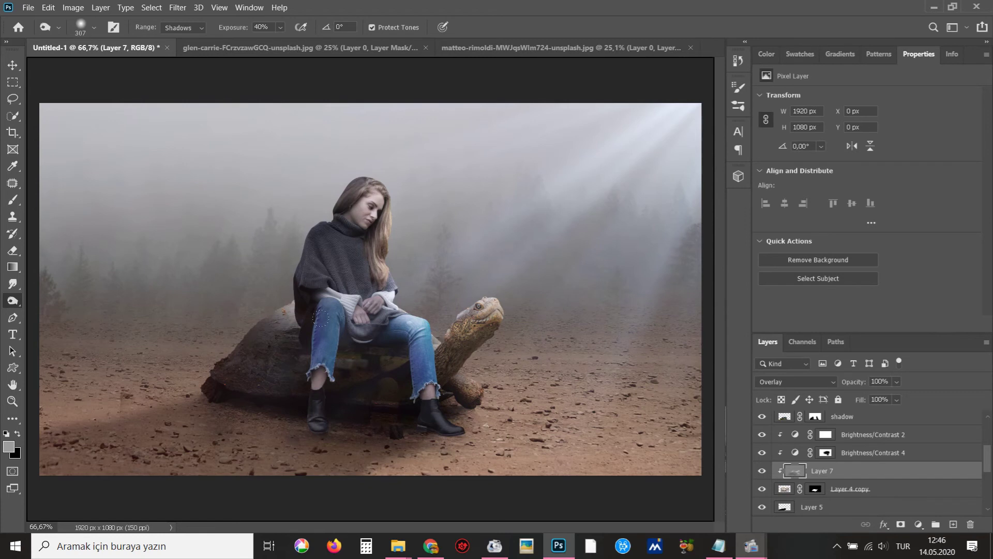
{"action": "key", "text": "ctrl+minus"}
{"action": "key", "text": "ctrl+minus"}
{"action": "key", "text": "ctrl+minus"}
{"action": "key", "text": "ctrl+plus"}
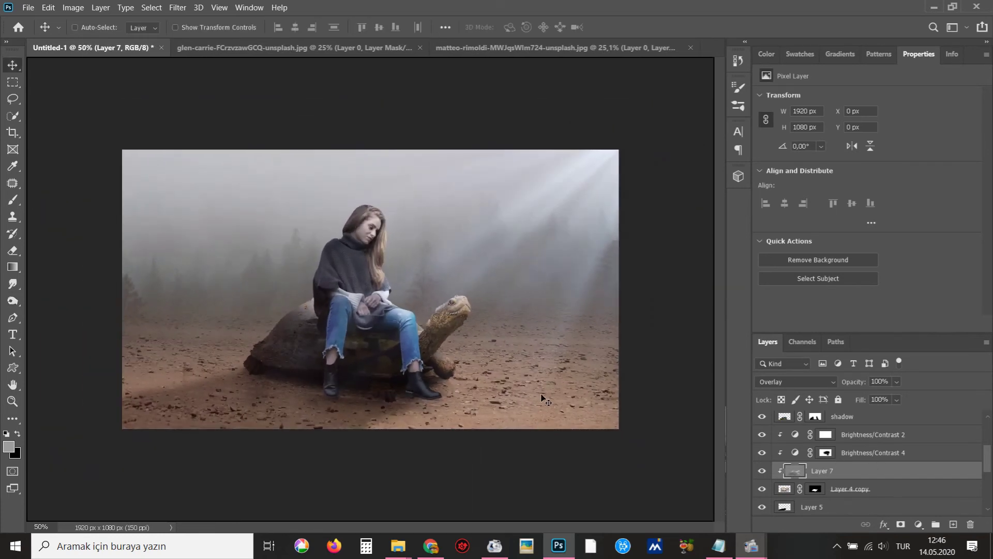
Lower the ground image's Hue/Saturation 1 saturation to -77
{"action": "right_click", "coordinate": [545, 399]}
{"action": "left_click", "coordinate": [556, 433]}
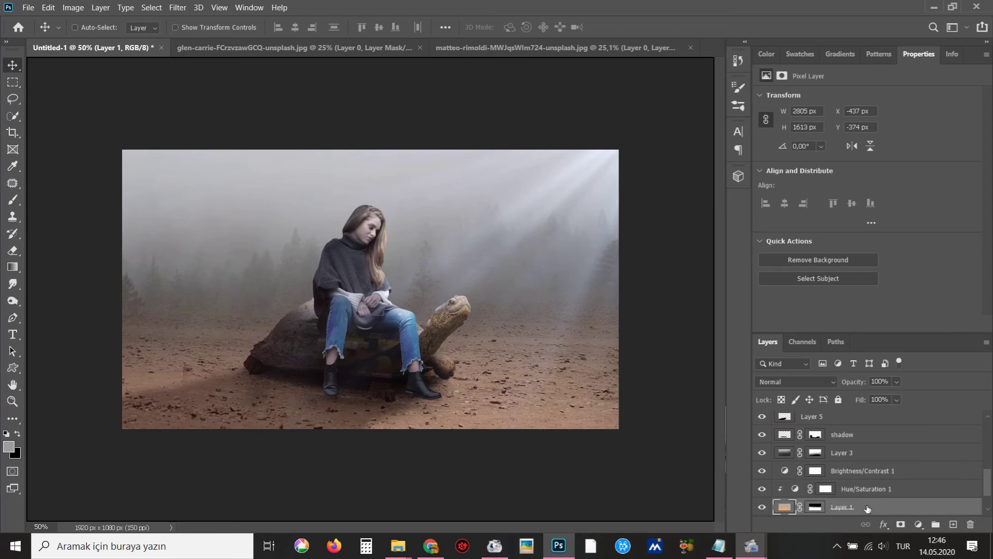
{"action": "left_click", "coordinate": [853, 490]}
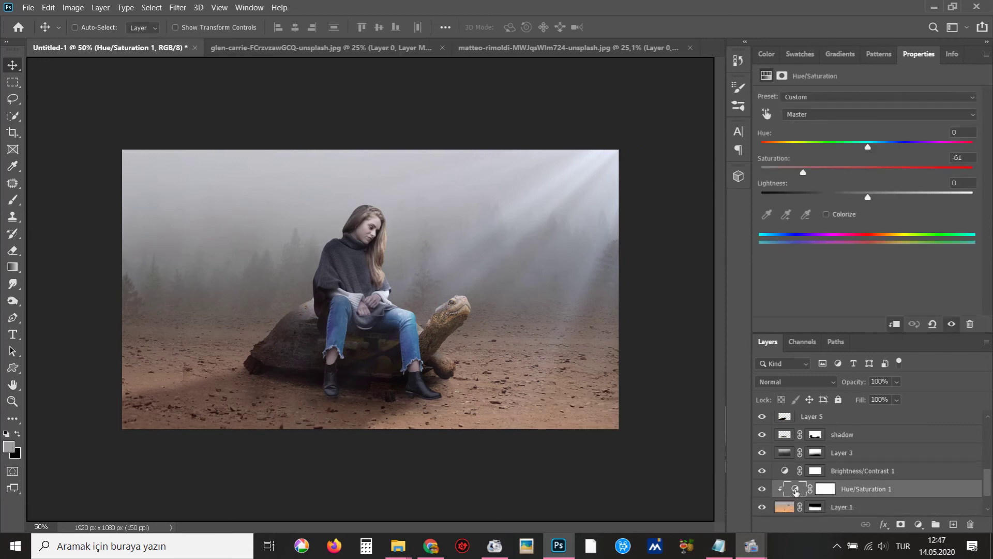
{"action": "left_click_drag", "start_coordinate": [788, 176], "coordinate": [780, 174]}
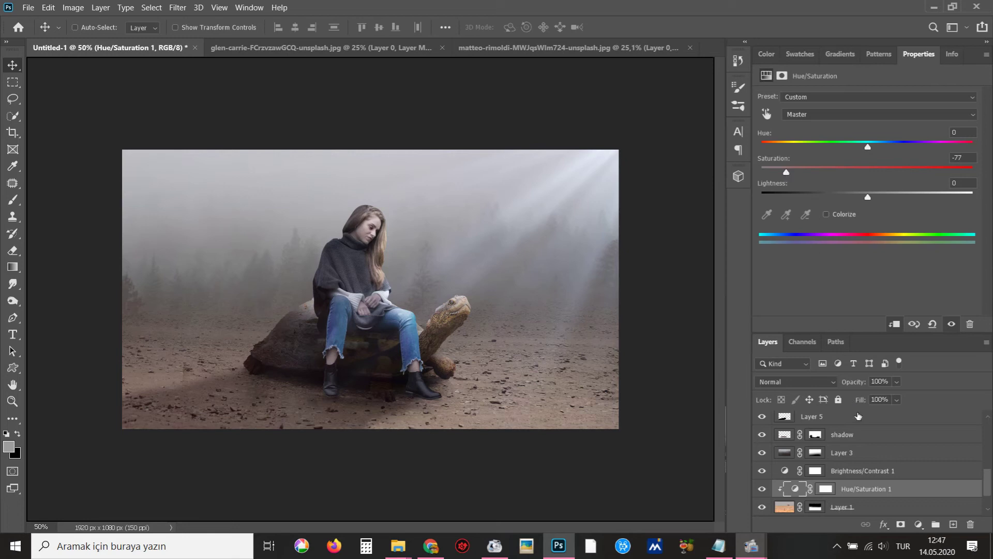
{"action": "scroll", "coordinate": [861, 424], "scroll_direction": "up", "scroll_amount": 2}
{"action": "scroll", "coordinate": [874, 445], "scroll_direction": "up", "scroll_amount": 2}
{"action": "scroll", "coordinate": [873, 436], "scroll_direction": "down", "scroll_amount": 2}
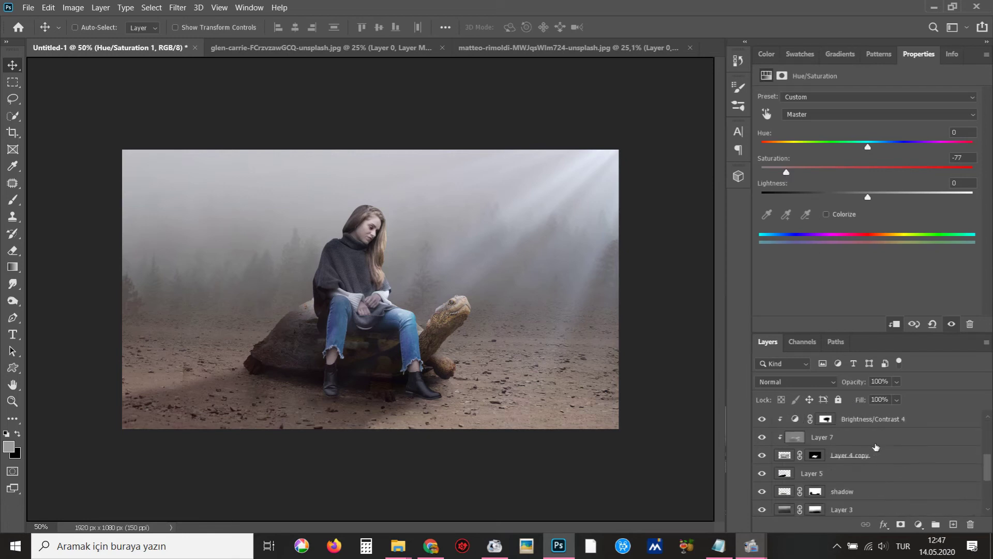
{"action": "scroll", "coordinate": [877, 456], "scroll_direction": "down", "scroll_amount": 2}
Clip Brightness/Contrast 1 onto Layer 1, compare it on/off, and bring up the Open dialog
{"action": "left_click", "coordinate": [861, 434]}
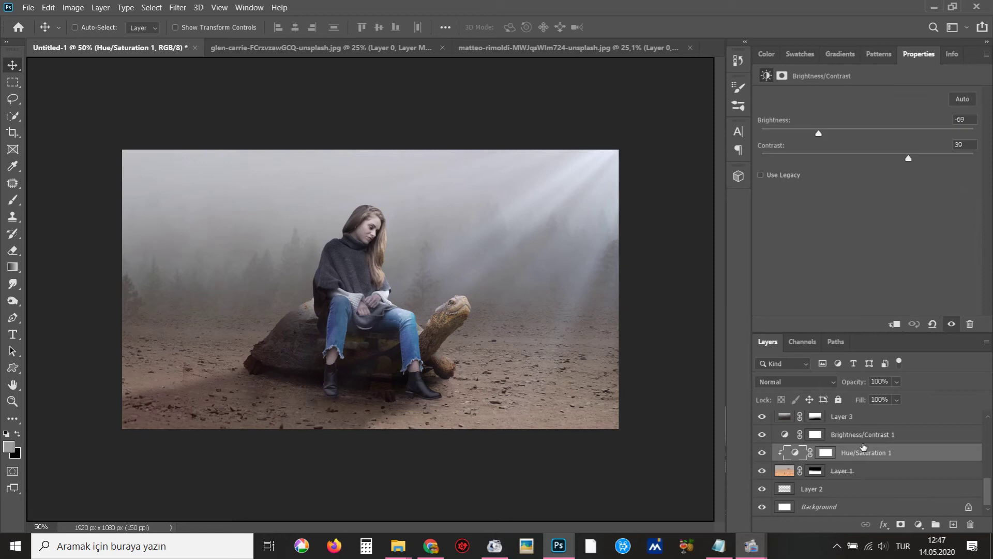
{"action": "left_click", "coordinate": [762, 435]}
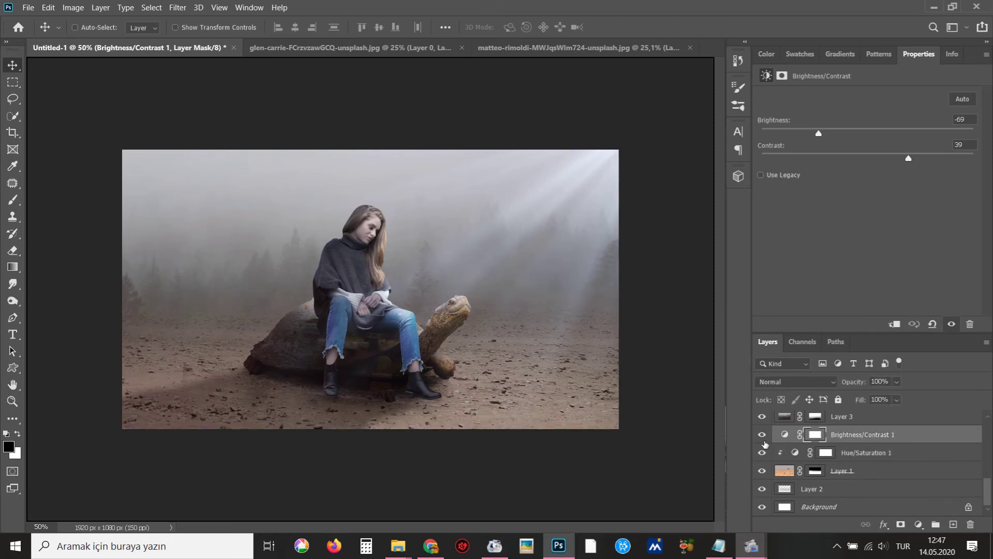
{"action": "left_click_drag", "start_coordinate": [879, 442], "coordinate": [866, 444]}
{"action": "scroll", "coordinate": [867, 443], "scroll_direction": "up", "scroll_amount": 1}
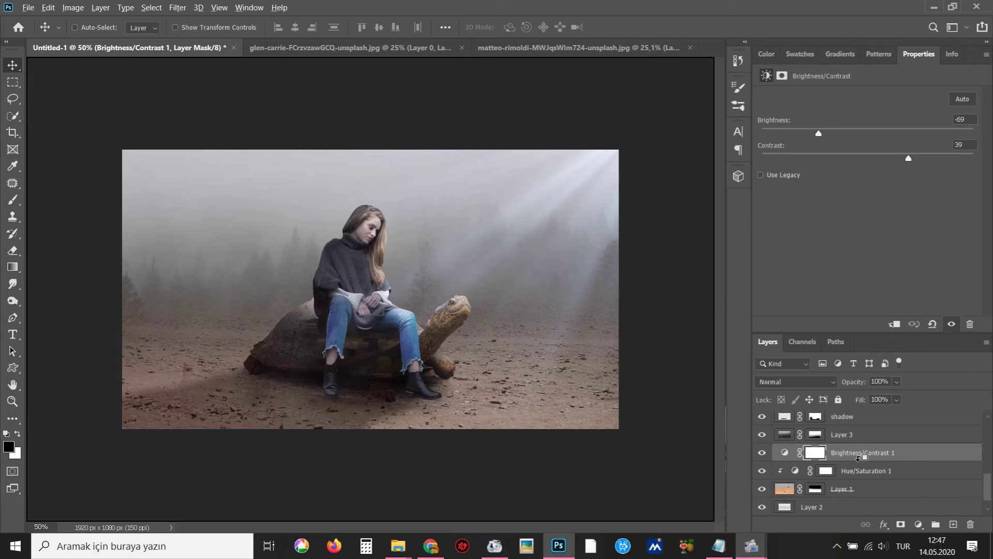
{"action": "left_click", "coordinate": [859, 457], "text": "alt"}
{"action": "left_click", "coordinate": [760, 454]}
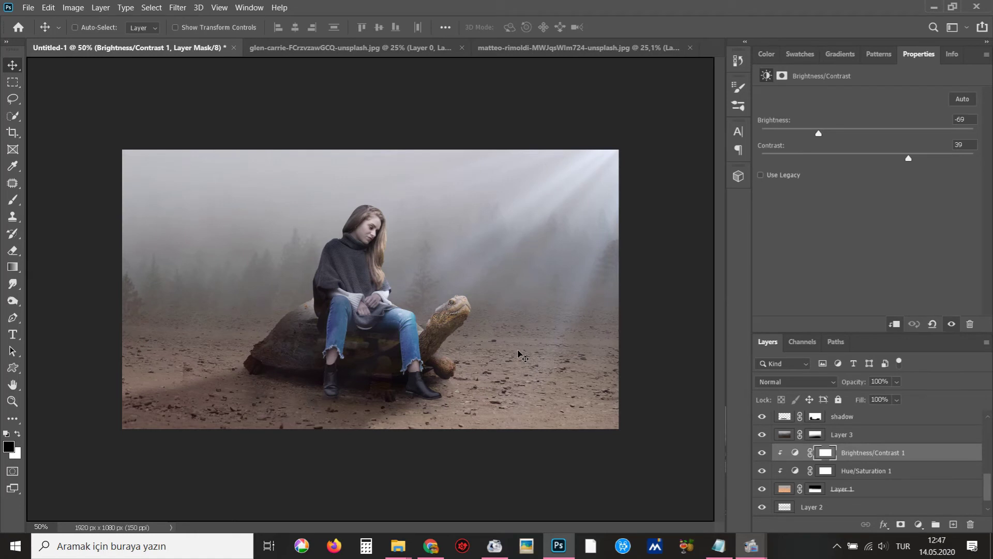
{"action": "key", "text": "ctrl+o"}
Open the skull photo and copy a lasso selection of the skull
{"action": "left_click", "coordinate": [223, 211]}
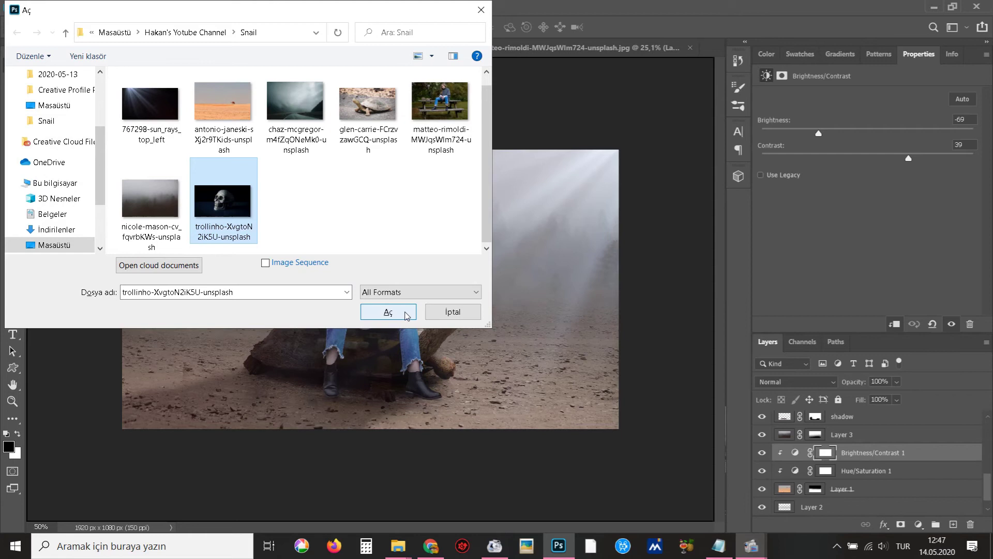
{"action": "left_click", "coordinate": [407, 315]}
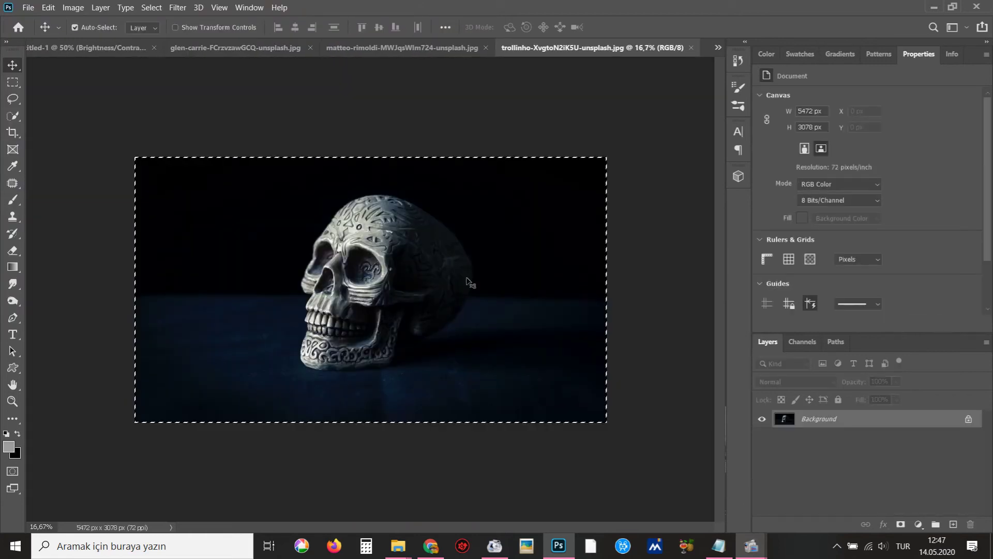
{"action": "key", "text": "ctrl+d"}
{"action": "key", "text": "l"}
{"action": "mouse_move", "coordinate": [556, 309]}
{"action": "left_mouse_down"}
{"action": "mouse_move", "coordinate": [244, 251]}
{"action": "mouse_move", "coordinate": [558, 325]}
{"action": "left_mouse_up"}
{"action": "key", "text": "ctrl+a"}
{"action": "key", "text": "ctrl+z"}
{"action": "key", "text": "ctrl+d"}
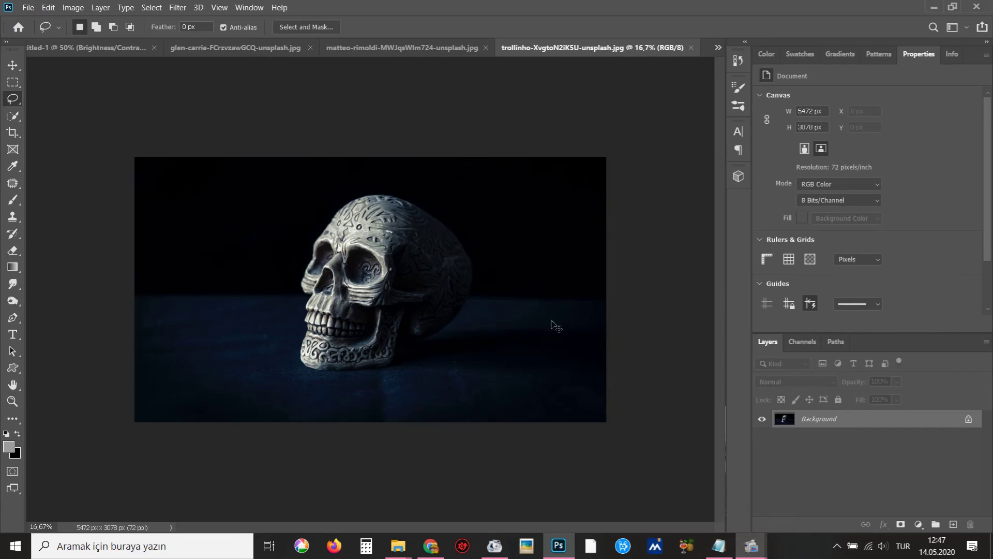
Paste the skull into Untitled-1, flip it horizontally and move it left
{"action": "key", "text": "ctrl+Tab"}
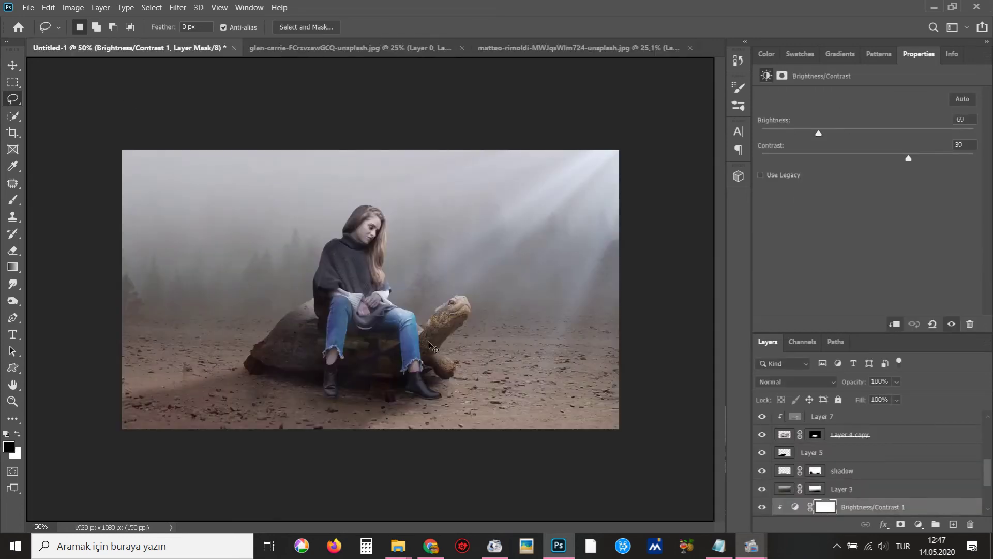
{"action": "key", "text": "ctrl+v"}
{"action": "key", "text": "v"}
{"action": "left_click_drag", "start_coordinate": [442, 342], "coordinate": [288, 243]}
{"action": "key", "text": "ctrl+minus"}
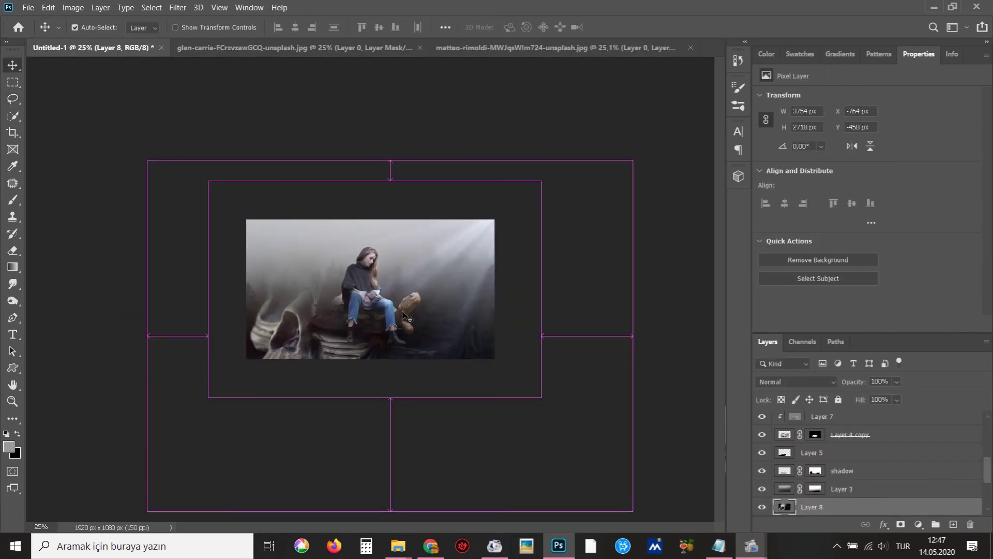
{"action": "key", "text": "ctrl+t"}
{"action": "right_click", "coordinate": [406, 316]}
{"action": "left_click", "coordinate": [422, 291]}
{"action": "left_click_drag", "start_coordinate": [430, 300], "coordinate": [268, 239]}
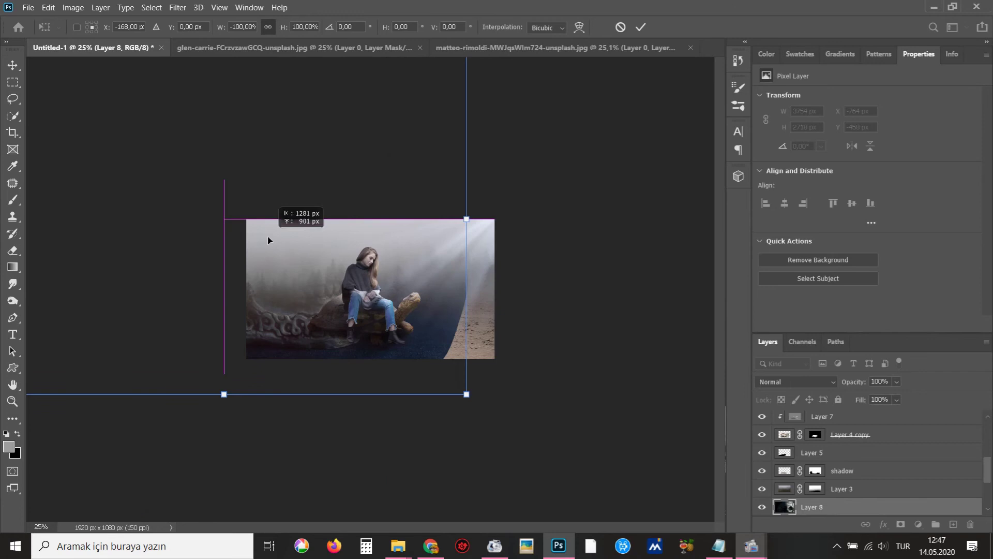
{"action": "key", "text": "Return"}
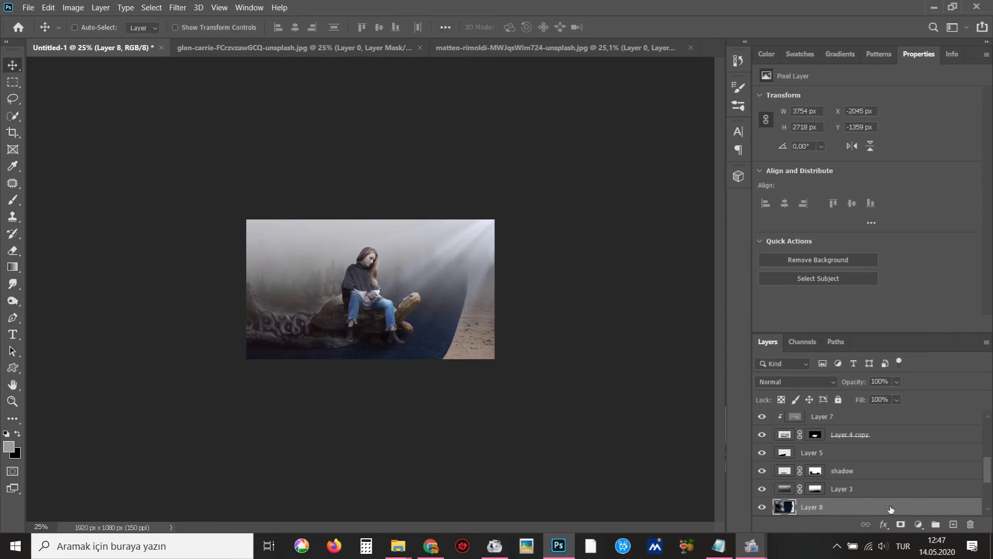
Move Layer 8 to the top of the stack and scale it to 32.4%
{"action": "left_click_drag", "start_coordinate": [931, 507], "coordinate": [934, 386]}
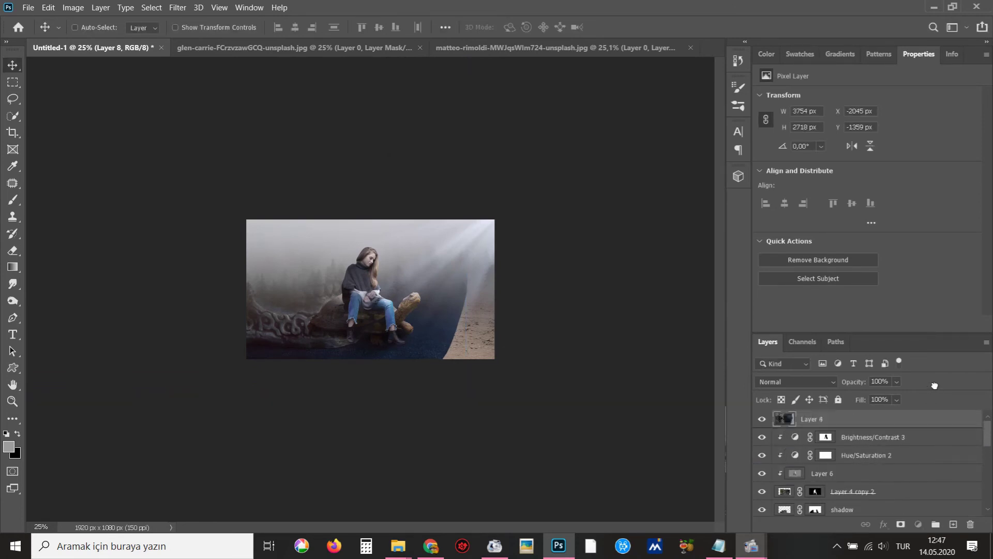
{"action": "left_click_drag", "start_coordinate": [934, 386], "coordinate": [883, 420]}
{"action": "key", "text": "ctrl+t"}
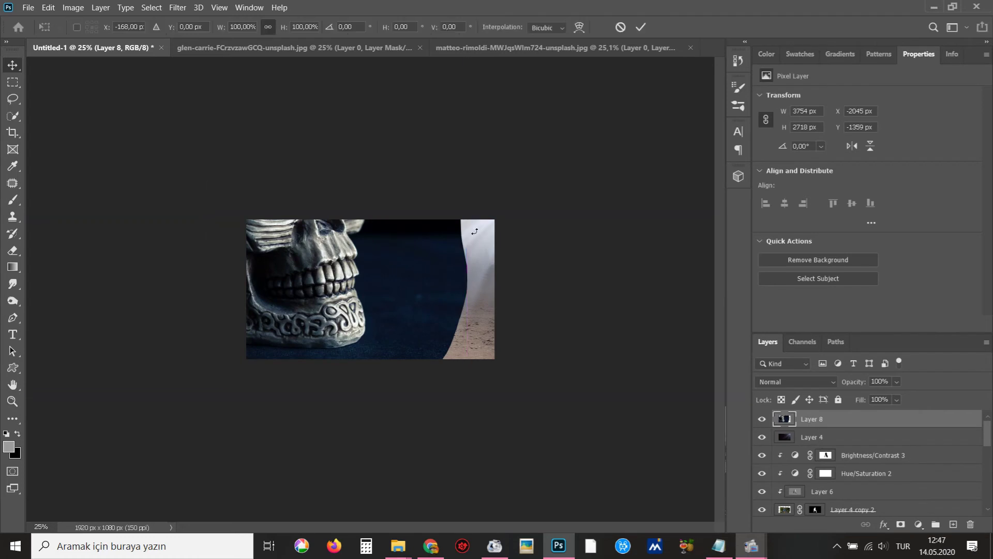
{"action": "left_click_drag", "start_coordinate": [467, 396], "coordinate": [299, 277]}
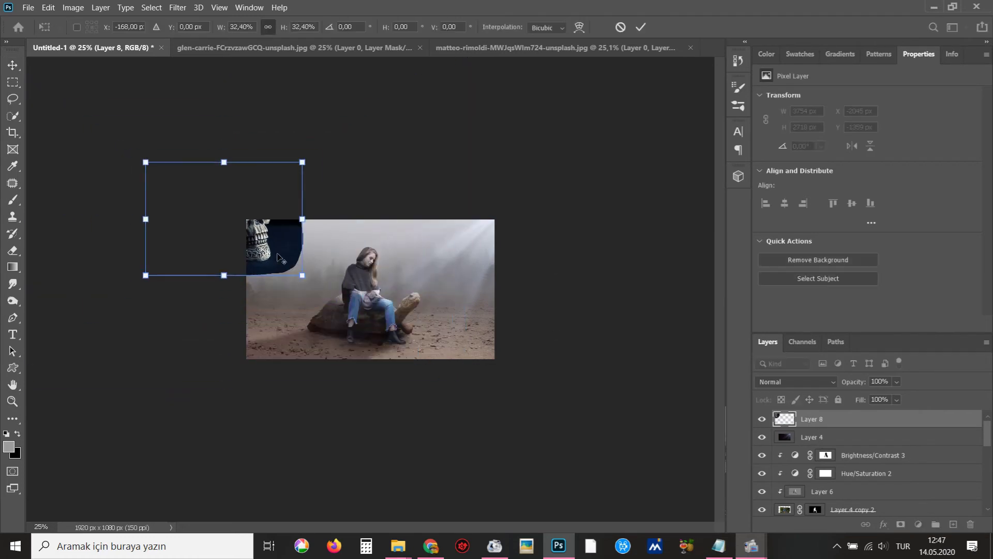
{"action": "left_click", "coordinate": [317, 298], "text": "ctrl"}
{"action": "left_click", "coordinate": [317, 299], "text": "ctrl"}
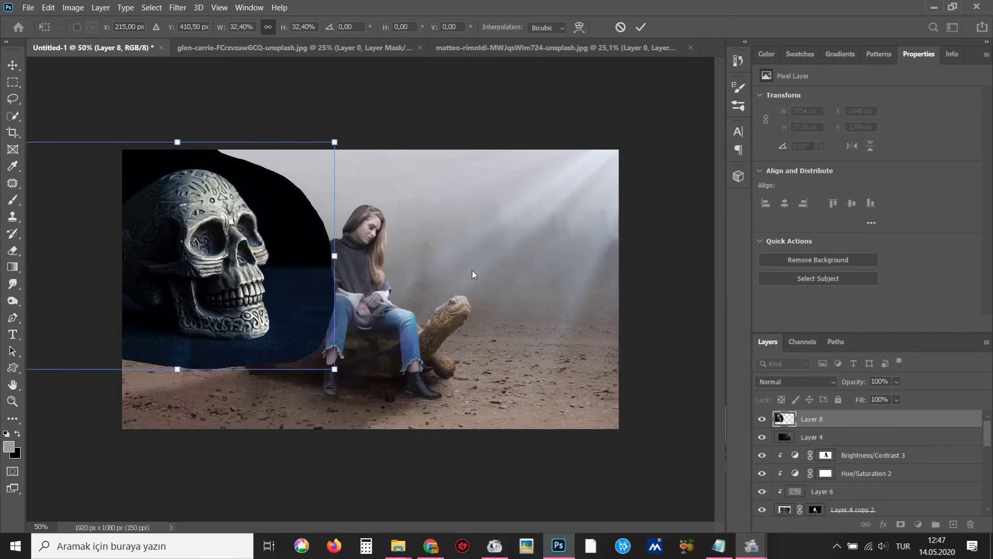
{"action": "key", "text": "Return"}
{"action": "left_click_drag", "start_coordinate": [298, 296], "coordinate": [327, 288]}
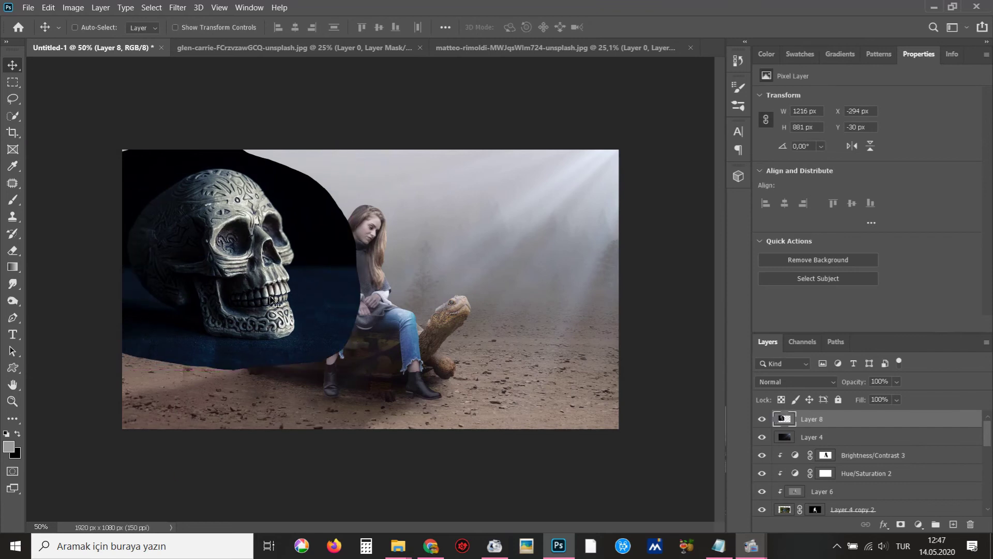
{"action": "left_click", "coordinate": [288, 301], "text": "ctrl"}
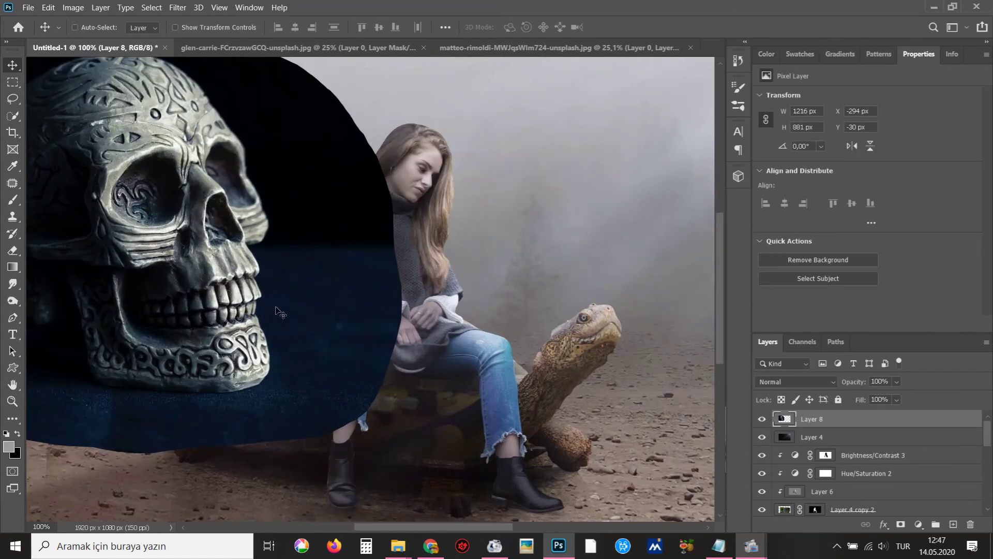
Start a Pen path tracing anchors along the skull's base and jaw
{"action": "key", "text": "p"}
{"action": "left_click", "coordinate": [153, 445]}
{"action": "left_click", "coordinate": [158, 404]}
{"action": "left_click", "coordinate": [182, 382]}
{"action": "left_click", "coordinate": [210, 365]}
{"action": "left_click", "coordinate": [228, 363]}
{"action": "left_click", "coordinate": [263, 358]}
{"action": "left_click", "coordinate": [280, 369]}
{"action": "left_click", "coordinate": [340, 374]}
{"action": "left_click", "coordinate": [263, 358]}
{"action": "left_click_drag", "start_coordinate": [385, 379], "coordinate": [421, 379]}
{"action": "left_click", "coordinate": [488, 374]}
{"action": "left_click", "coordinate": [523, 358]}
{"action": "left_click", "coordinate": [541, 339]}
Continue the path up the jaw's right edge, along the teeth toward the nose
{"action": "left_click", "coordinate": [536, 317], "text": "ctrl"}
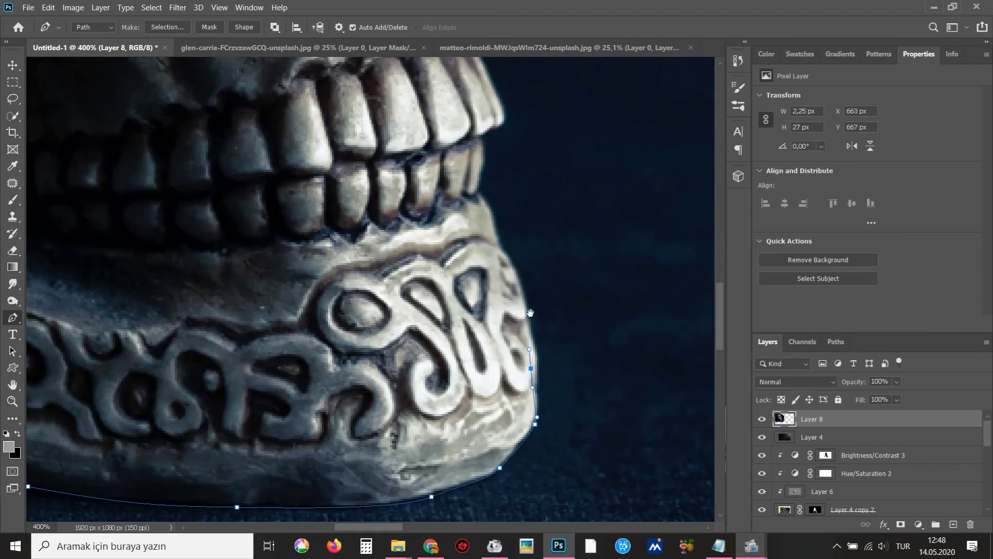
{"action": "left_click", "coordinate": [521, 297]}
{"action": "left_click", "coordinate": [506, 264]}
{"action": "left_click", "coordinate": [496, 247]}
{"action": "left_click", "coordinate": [481, 216]}
{"action": "left_click", "coordinate": [477, 196]}
{"action": "left_click", "coordinate": [479, 171]}
{"action": "left_click", "coordinate": [484, 139]}
{"action": "left_click_drag", "start_coordinate": [487, 127], "coordinate": [409, 329]}
{"action": "left_click", "coordinate": [423, 319]}
{"action": "left_click", "coordinate": [420, 308]}
{"action": "left_click", "coordinate": [404, 266]}
{"action": "left_click", "coordinate": [412, 226]}
Trace curved anchors along the skull's nose contour up to the brow
{"action": "left_click_drag", "start_coordinate": [419, 243], "coordinate": [429, 378]}
{"action": "left_click", "coordinate": [418, 323]}
{"action": "left_click", "coordinate": [393, 285]}
{"action": "left_click", "coordinate": [381, 266]}
{"action": "left_click", "coordinate": [380, 243]}
{"action": "left_click", "coordinate": [417, 243]}
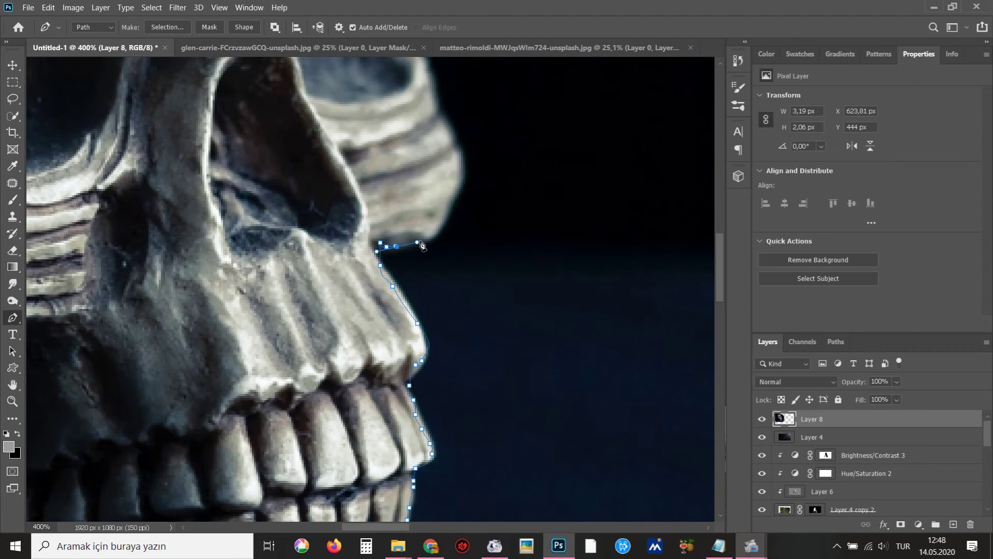
{"action": "left_click_drag", "start_coordinate": [419, 244], "coordinate": [320, 433]}
{"action": "left_click", "coordinate": [336, 420]}
{"action": "mouse_move", "coordinate": [362, 380]}
{"action": "left_mouse_down"}
{"action": "mouse_move", "coordinate": [365, 362]}
{"action": "mouse_move", "coordinate": [391, 402]}
{"action": "left_mouse_up"}
{"action": "left_click", "coordinate": [357, 324], "text": "alt"}
{"action": "left_click", "coordinate": [392, 362]}
{"action": "left_click", "coordinate": [377, 321]}
{"action": "left_click", "coordinate": [362, 290]}
{"action": "left_click", "coordinate": [347, 269]}
{"action": "left_click", "coordinate": [339, 253]}
{"action": "left_click_drag", "start_coordinate": [335, 245], "coordinate": [350, 374]}
{"action": "left_click", "coordinate": [314, 292]}
Extend the path with smooth anchors across the top of the skull
{"action": "left_click_drag", "start_coordinate": [308, 282], "coordinate": [441, 496]}
{"action": "left_click_drag", "start_coordinate": [388, 429], "coordinate": [376, 408]}
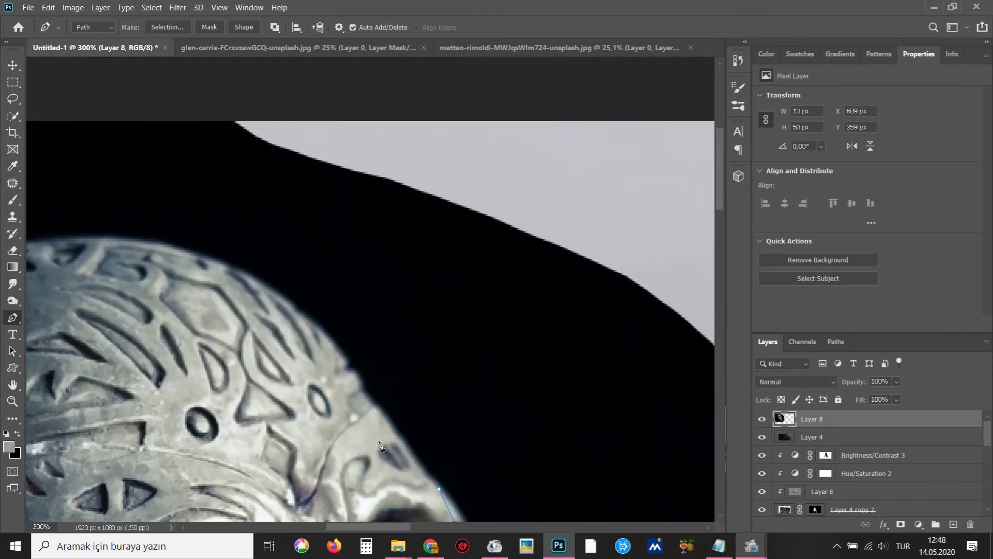
{"action": "scroll", "coordinate": [328, 341], "scroll_direction": "down", "scroll_amount": 1}
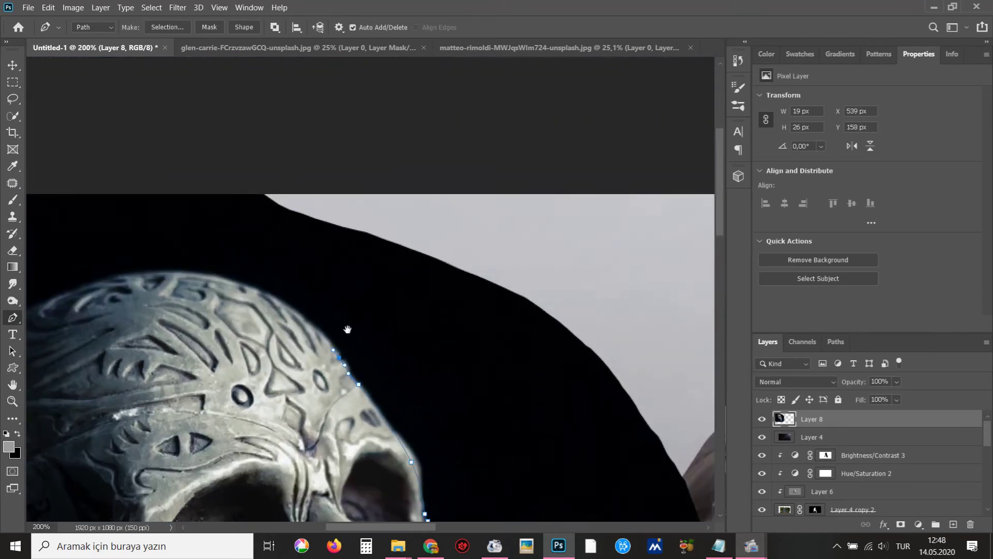
{"action": "left_click_drag", "start_coordinate": [366, 328], "coordinate": [489, 291]}
{"action": "left_click", "coordinate": [423, 273]}
{"action": "left_click_drag", "start_coordinate": [382, 252], "coordinate": [367, 244]}
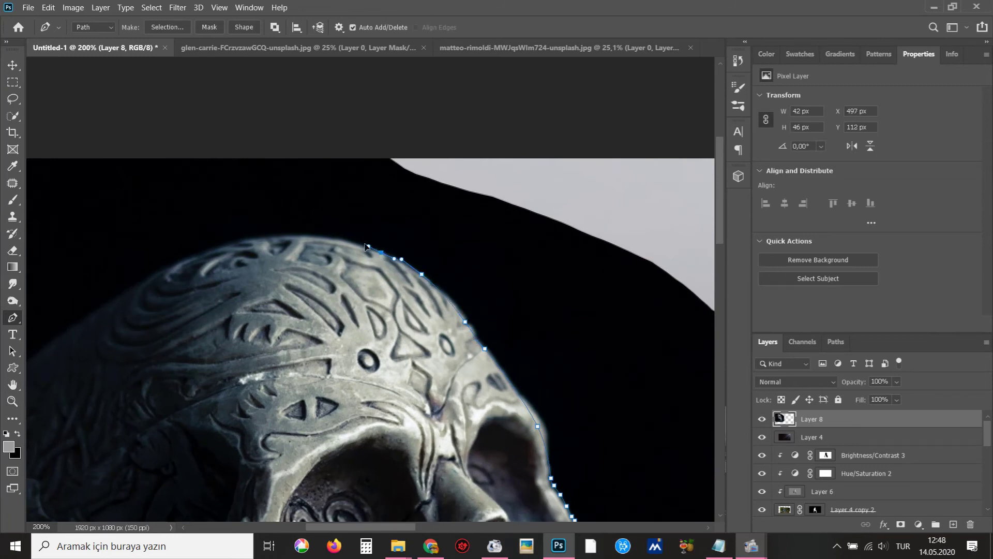
{"action": "left_click_drag", "start_coordinate": [421, 211], "coordinate": [551, 225]}
{"action": "left_click_drag", "start_coordinate": [329, 273], "coordinate": [406, 235]}
{"action": "mouse_move", "coordinate": [402, 271]}
{"action": "left_mouse_down"}
{"action": "mouse_move", "coordinate": [450, 246]}
{"action": "mouse_move", "coordinate": [401, 277]}
{"action": "mouse_move", "coordinate": [427, 241]}
{"action": "left_mouse_up"}
{"action": "scroll", "coordinate": [324, 362], "scroll_direction": "down", "scroll_amount": 2}
{"action": "scroll", "coordinate": [317, 316], "scroll_direction": "down", "scroll_amount": 1}
{"action": "left_click_drag", "start_coordinate": [318, 326], "coordinate": [325, 362]}
{"action": "scroll", "coordinate": [317, 311], "scroll_direction": "down", "scroll_amount": 2}
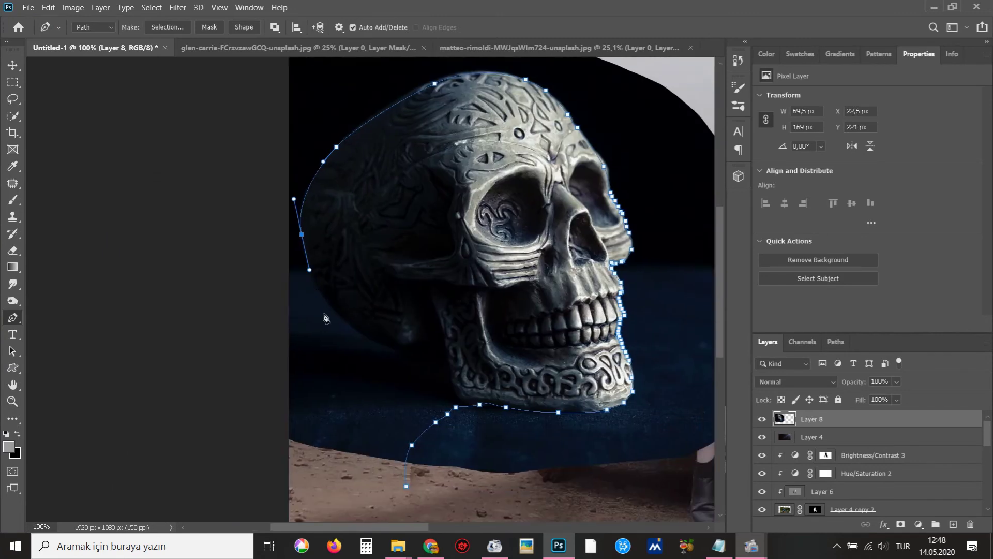
Close the path around the dark backdrop and convert it to a selection
{"action": "left_click", "coordinate": [276, 360]}
{"action": "scroll", "coordinate": [207, 372], "scroll_direction": "down", "scroll_amount": 2}
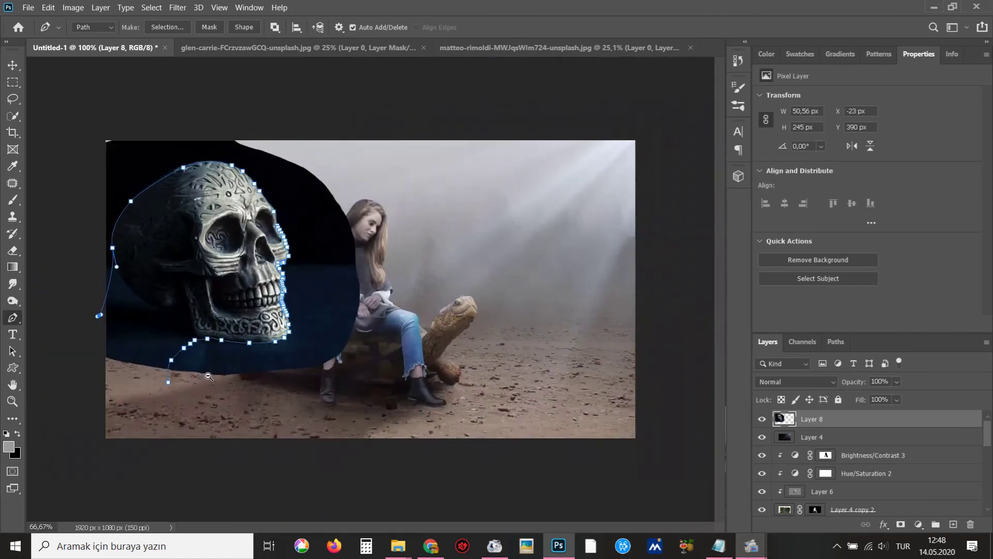
{"action": "left_click", "coordinate": [89, 145]}
{"action": "left_click", "coordinate": [138, 107]}
{"action": "left_click", "coordinate": [421, 111]}
{"action": "left_click", "coordinate": [454, 138]}
{"action": "key", "text": "Return"}
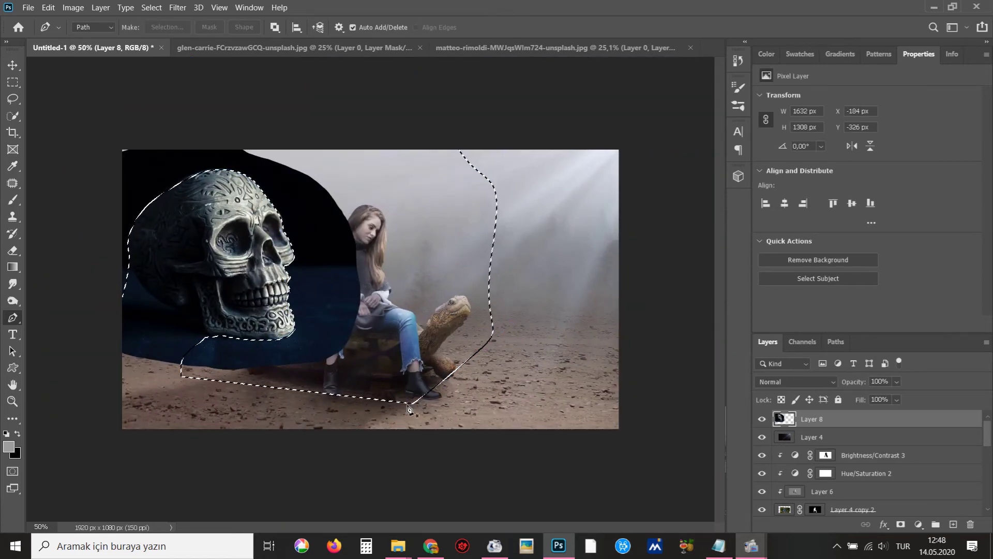
Delete the dark backdrop around the skull and move the skull up and to the left
{"action": "key", "text": "Delete"}
{"action": "key", "text": "ctrl+d"}
{"action": "key", "text": "v"}
{"action": "key", "text": "ctrl+t"}
{"action": "left_click_drag", "start_coordinate": [290, 319], "coordinate": [279, 304]}
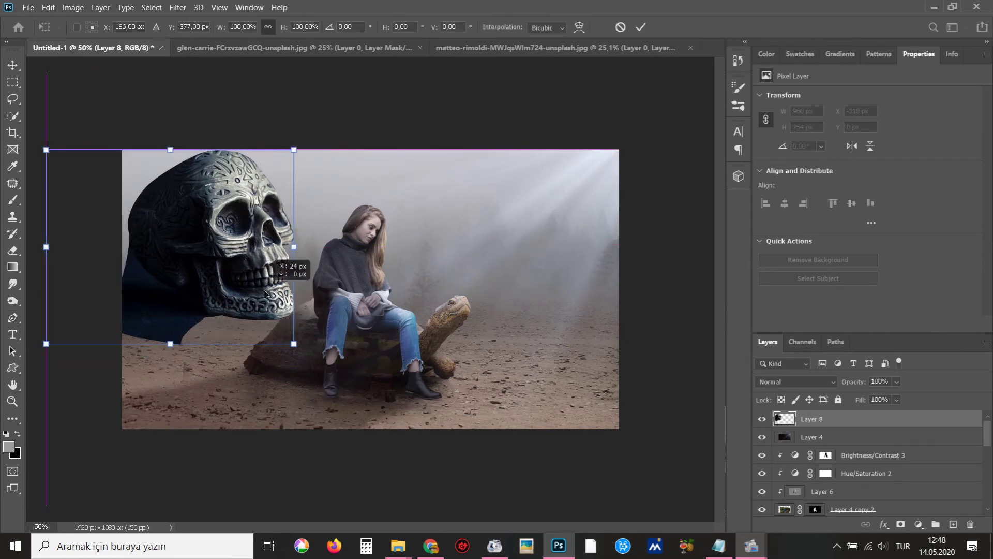
{"action": "key", "text": "Return"}
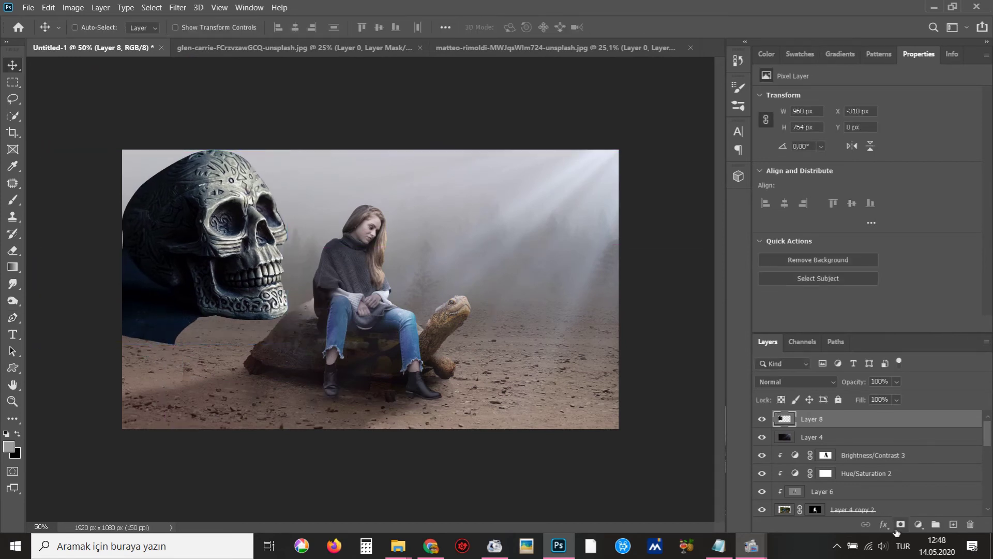
Add a layer mask to Layer 8 and paint black to hide the dark patch beneath the skull
{"action": "left_click", "coordinate": [900, 524]}
{"action": "key", "text": "b"}
{"action": "left_click", "coordinate": [193, 379], "text": "alt"}
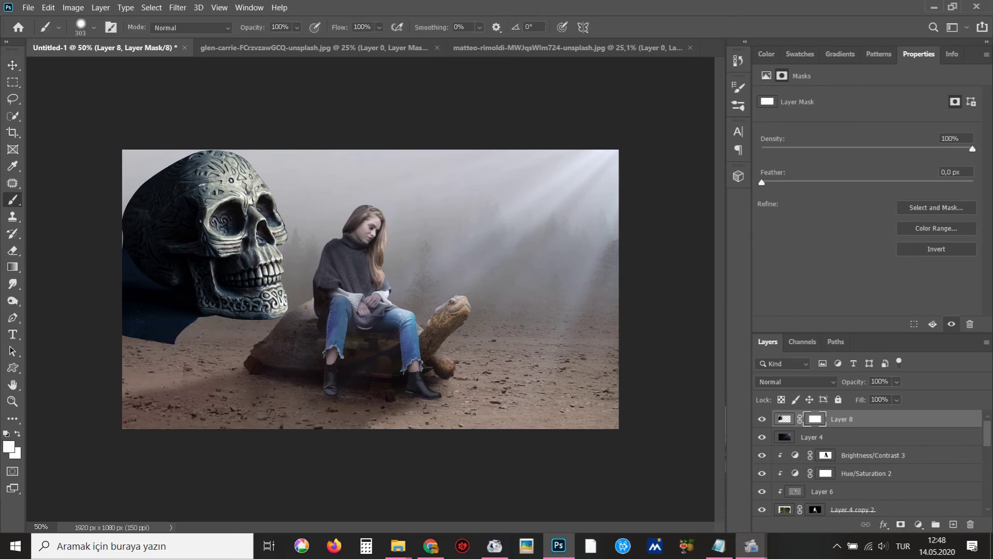
{"action": "key", "text": "d"}
{"action": "key", "text": "x"}
{"action": "left_click_drag", "start_coordinate": [188, 331], "coordinate": [129, 318]}
{"action": "key", "text": "v"}
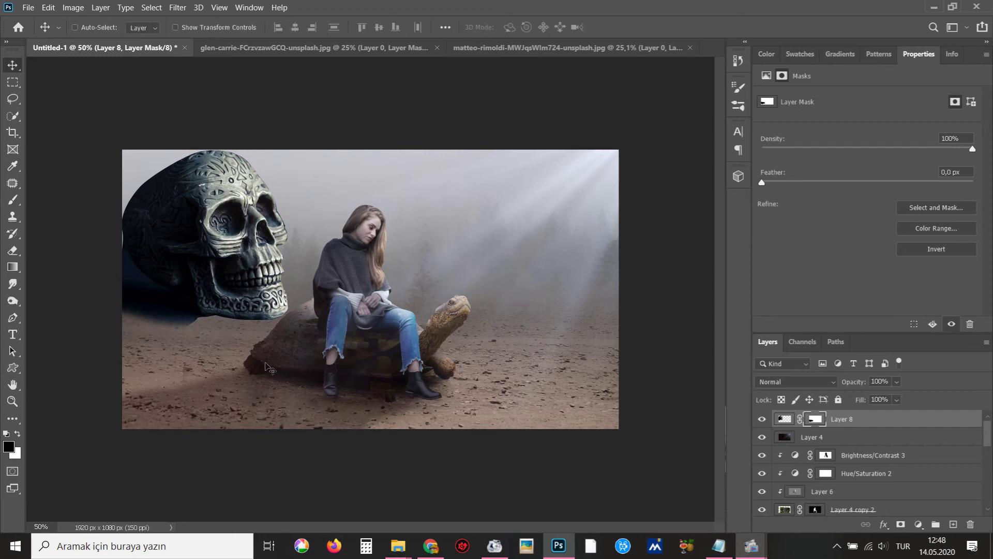
{"action": "left_click", "coordinate": [797, 381]}
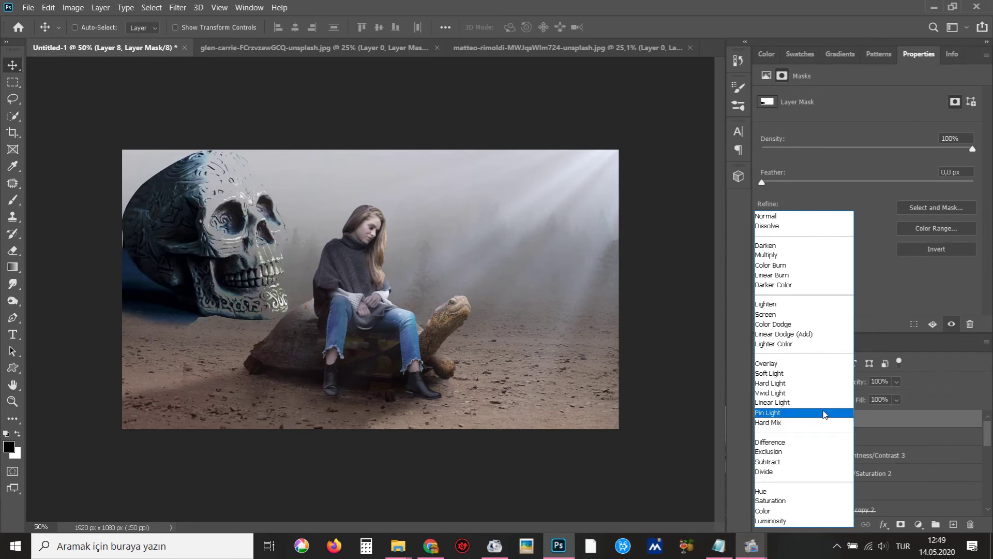
Set the skull layer to Pin Light and scale it to about 70%, nudging it up-right
{"action": "left_click", "coordinate": [825, 414]}
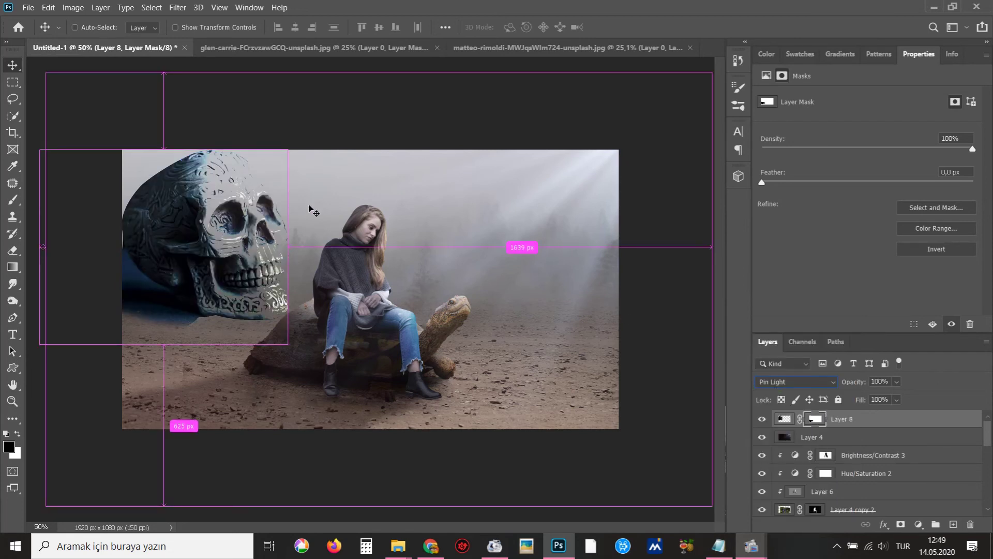
{"action": "key", "text": "ctrl+t"}
{"action": "key", "text": "ctrl+minus"}
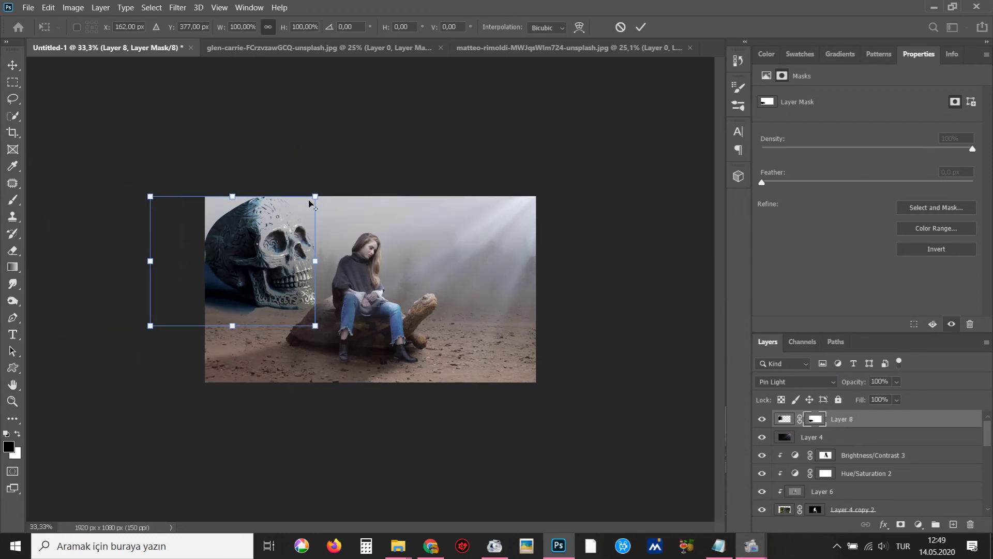
{"action": "left_click_drag", "start_coordinate": [314, 196], "coordinate": [267, 234]}
{"action": "mouse_move", "coordinate": [229, 284]}
{"action": "left_mouse_down"}
{"action": "mouse_move", "coordinate": [263, 268]}
{"action": "mouse_move", "coordinate": [253, 276]}
{"action": "left_mouse_up"}
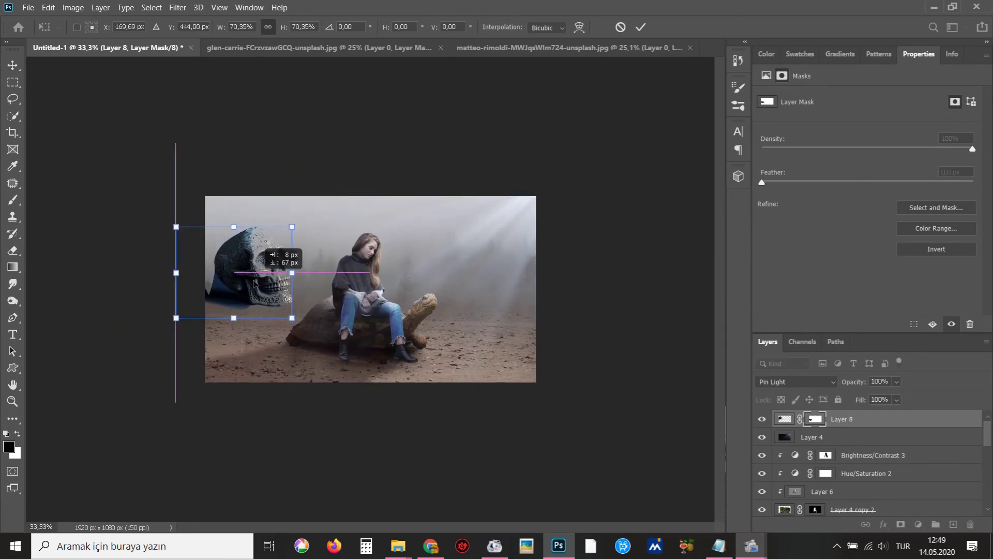
{"action": "key", "text": "Return"}
Paint the skull's mask with a 20% brush to fade the blue shadow on its left
{"action": "key", "text": "ctrl+plus"}
{"action": "key", "text": "ctrl+plus"}
{"action": "key", "text": "b"}
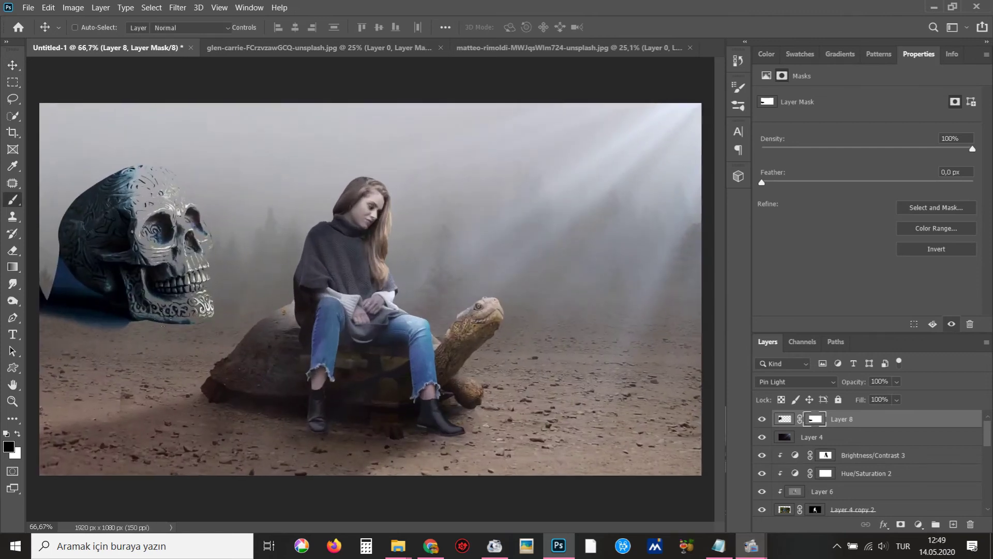
{"action": "left_click", "coordinate": [669, 376], "text": "ctrl+alt"}
{"action": "key", "text": "2"}
{"action": "mouse_move", "coordinate": [80, 302]}
{"action": "left_mouse_down"}
{"action": "mouse_move", "coordinate": [94, 278]}
{"action": "mouse_move", "coordinate": [81, 252]}
{"action": "mouse_move", "coordinate": [92, 299]}
{"action": "left_mouse_up"}
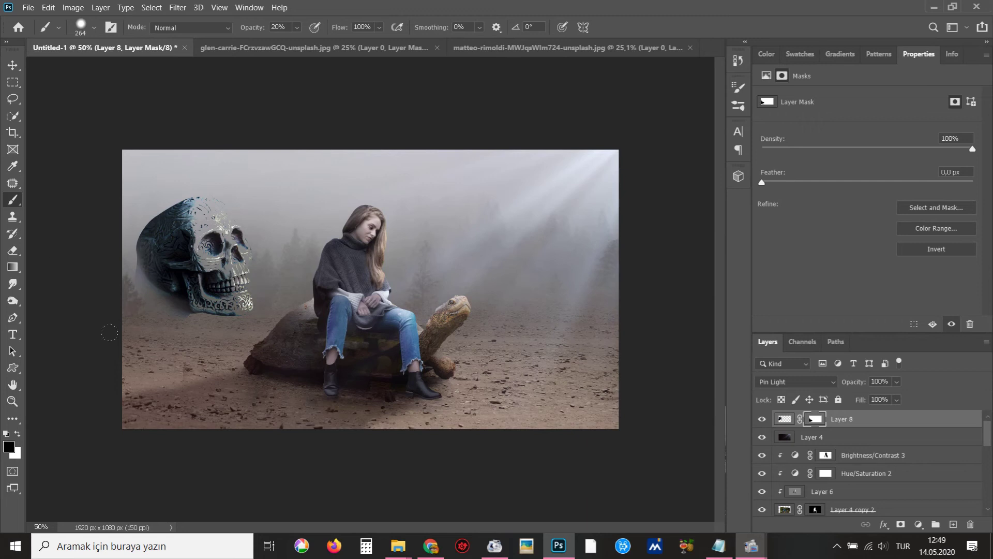
{"action": "key", "text": "v"}
{"action": "left_click", "coordinate": [812, 439]}
On a new layer, paint a soft black shadow from the skull's base toward the left
{"action": "key", "text": "ctrl+shift+alt+n"}
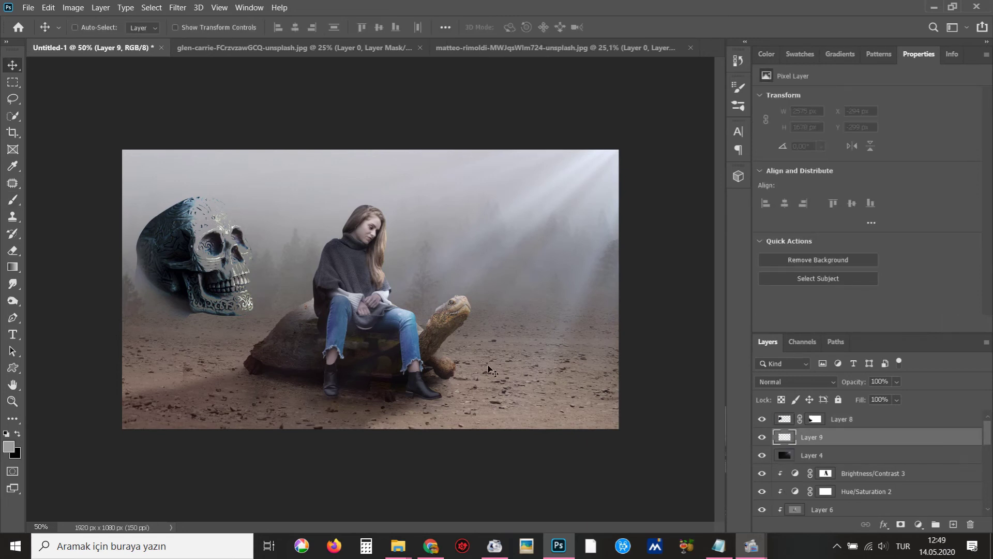
{"action": "key", "text": "b"}
{"action": "key", "text": "d"}
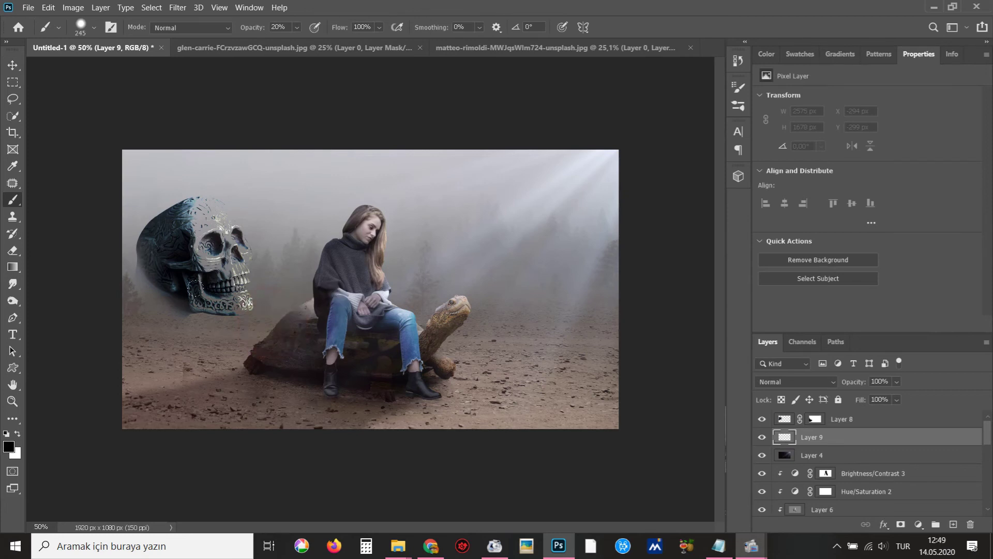
{"action": "left_click_drag", "start_coordinate": [218, 310], "coordinate": [145, 336]}
{"action": "right_click", "coordinate": [234, 324], "text": "alt"}
{"action": "left_click", "coordinate": [297, 28]}
{"action": "left_click_drag", "start_coordinate": [188, 272], "coordinate": [155, 315]}
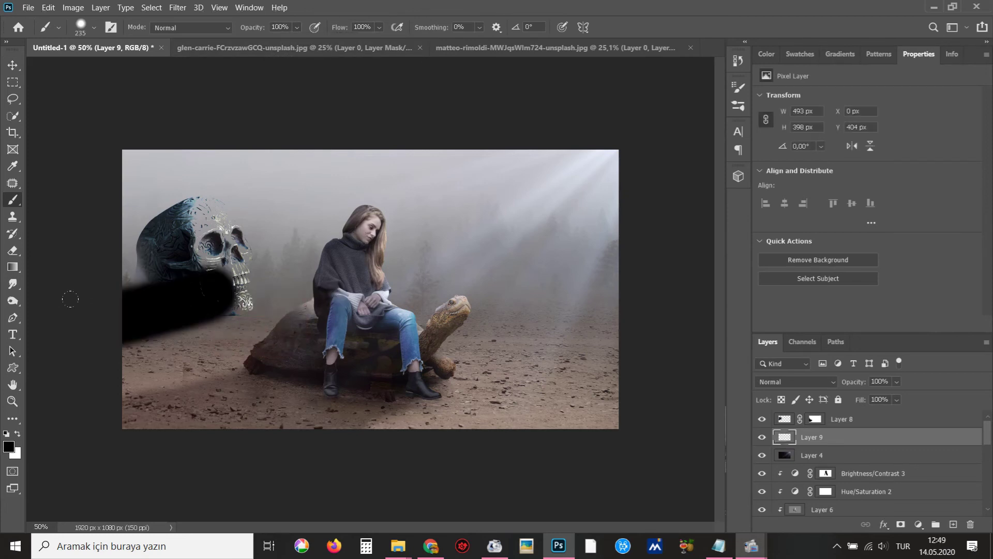
{"action": "key", "text": "ctrl+z"}
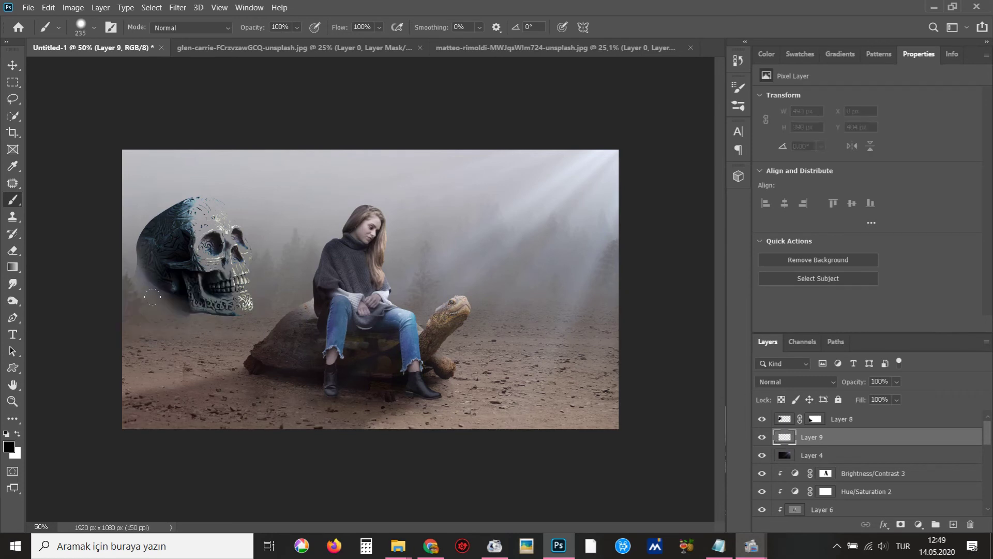
{"action": "right_click", "coordinate": [192, 321], "text": "alt"}
{"action": "mouse_move", "coordinate": [217, 310]}
{"action": "left_mouse_down"}
{"action": "mouse_move", "coordinate": [76, 328]}
{"action": "mouse_move", "coordinate": [134, 290]}
{"action": "left_mouse_up"}
{"action": "mouse_move", "coordinate": [202, 321]}
{"action": "left_mouse_down"}
{"action": "mouse_move", "coordinate": [200, 304]}
{"action": "mouse_move", "coordinate": [230, 305]}
{"action": "left_mouse_up"}
{"action": "key", "text": "ctrl+z"}
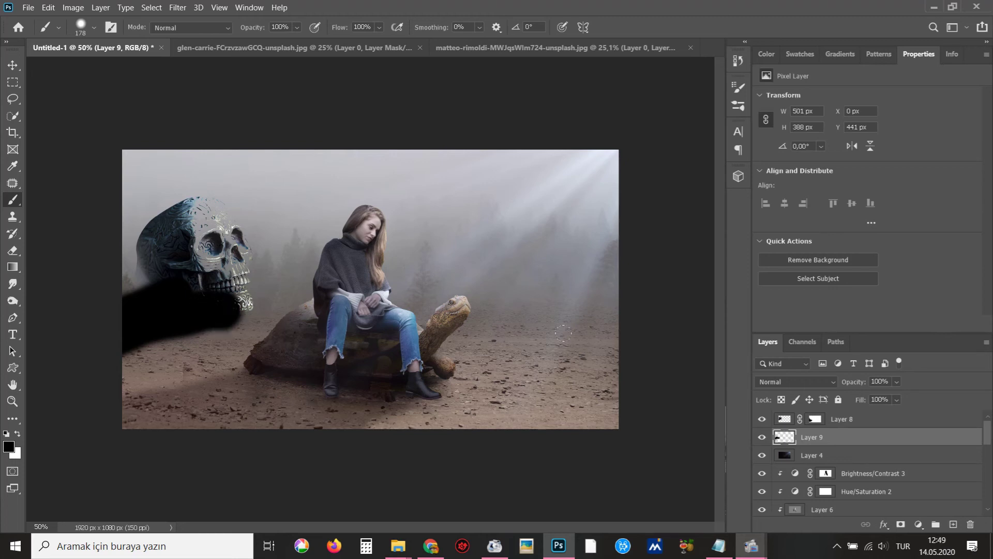
Blend the shadow with Multiply at 58% opacity, squash it flatter, and set a 50% eraser
{"action": "left_click", "coordinate": [795, 383]}
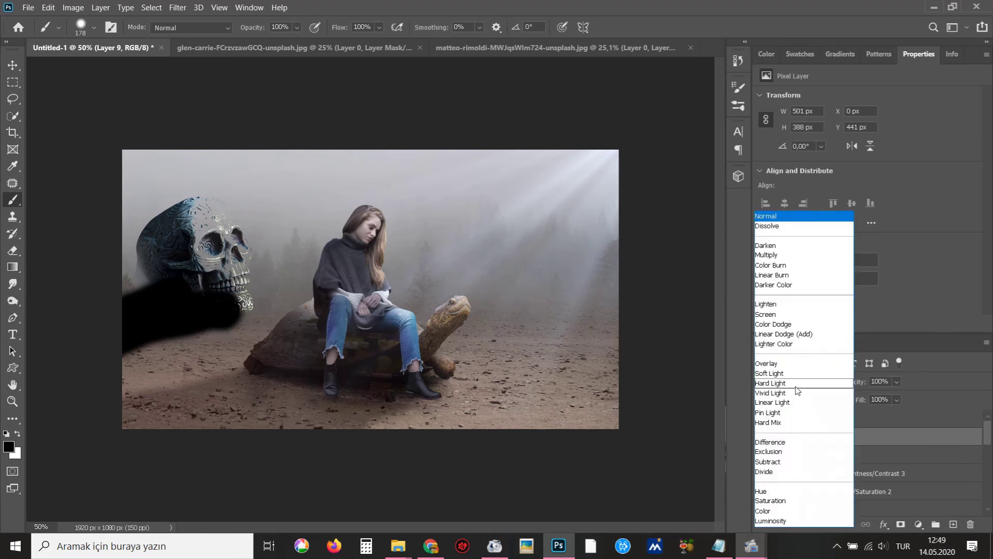
{"action": "left_click", "coordinate": [787, 255]}
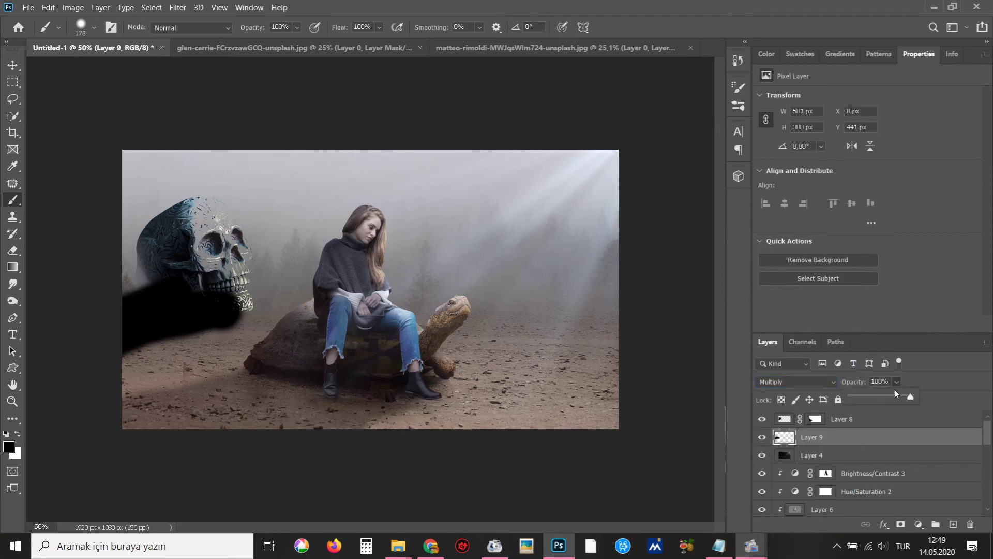
{"action": "left_click_drag", "start_coordinate": [896, 384], "coordinate": [886, 394]}
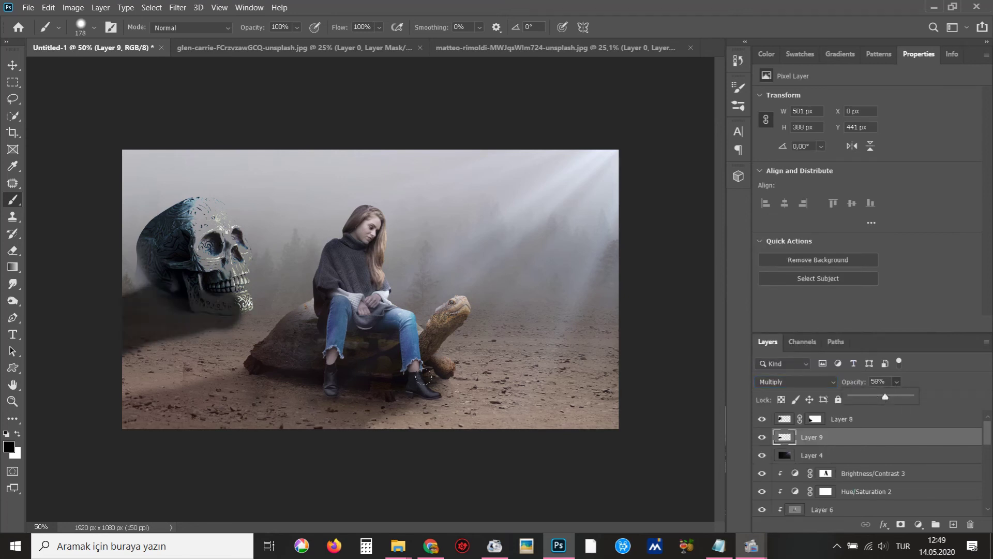
{"action": "key", "text": "ctrl+t"}
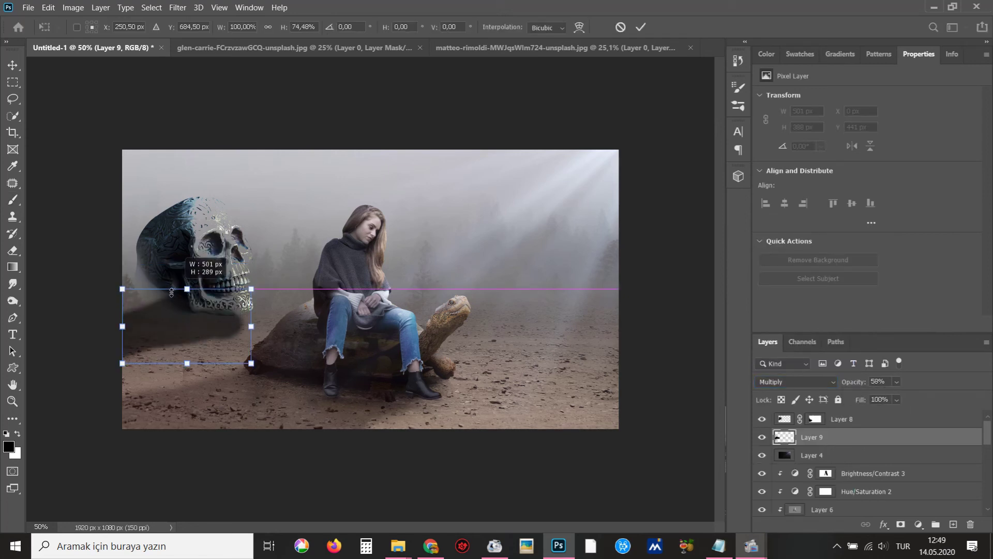
{"action": "left_click_drag", "start_coordinate": [186, 263], "coordinate": [187, 301]}
{"action": "mouse_move", "coordinate": [252, 364]}
{"action": "left_mouse_down"}
{"action": "mouse_move", "coordinate": [247, 339]}
{"action": "mouse_move", "coordinate": [216, 323]}
{"action": "left_mouse_up"}
{"action": "key", "text": "Return"}
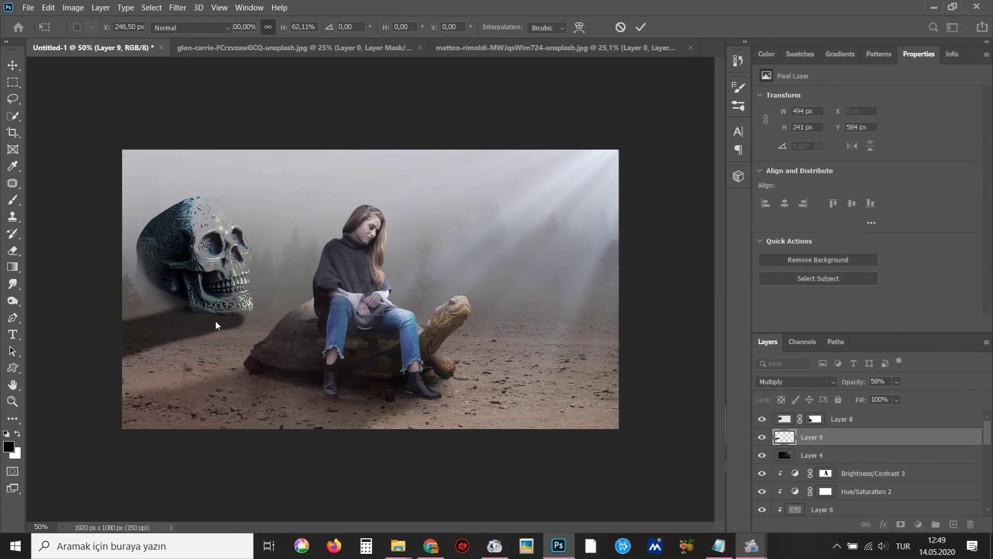
{"action": "key", "text": "b"}
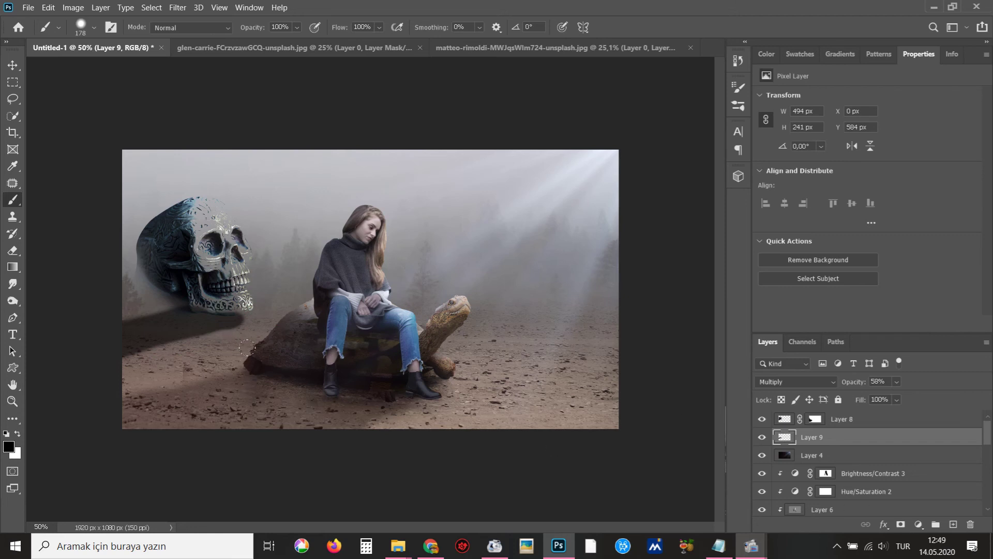
{"action": "key", "text": "e"}
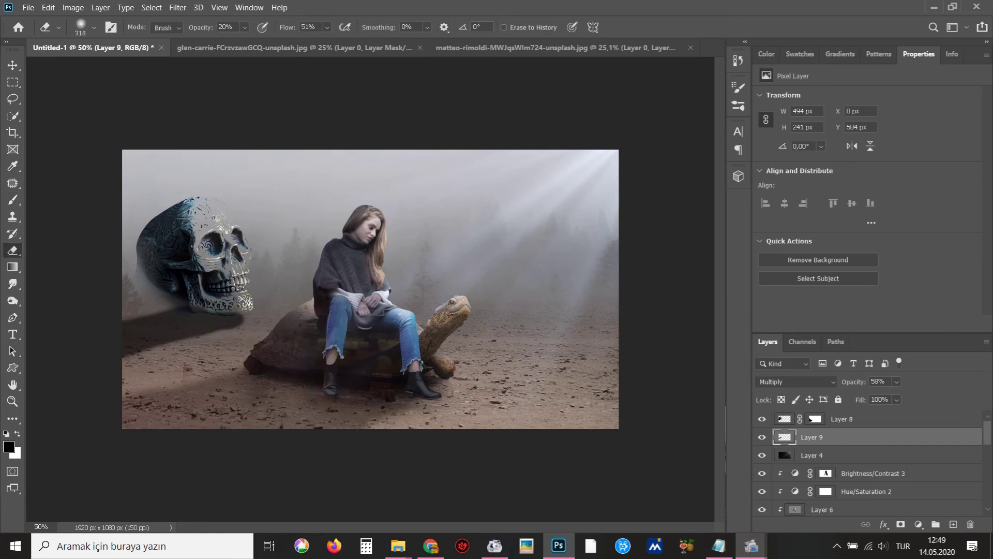
{"action": "key", "text": "5"}
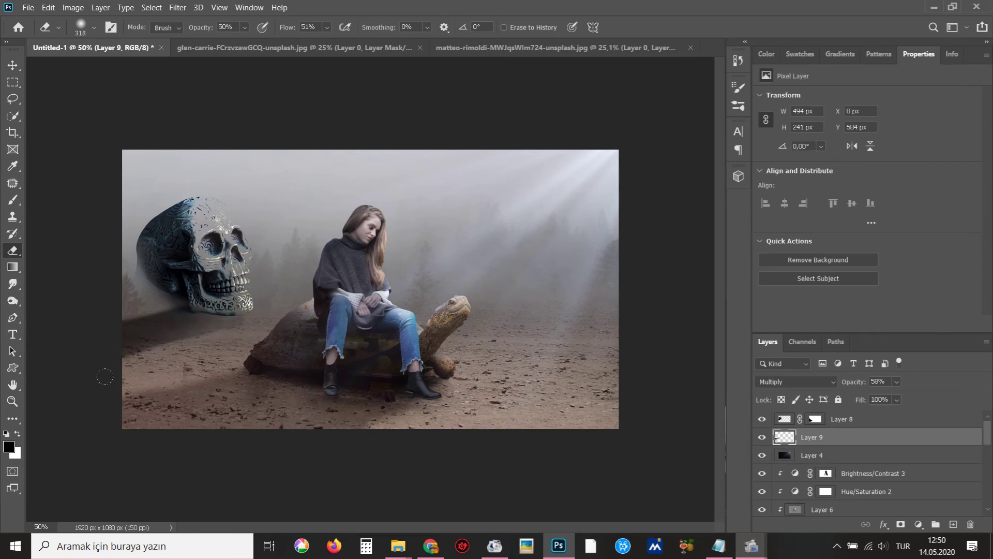
Raise Layer 9's fill to 76% and toggle Layers 9 and 8 to compare
{"action": "key", "text": "v"}
{"action": "left_click_drag", "start_coordinate": [897, 399], "coordinate": [896, 415]}
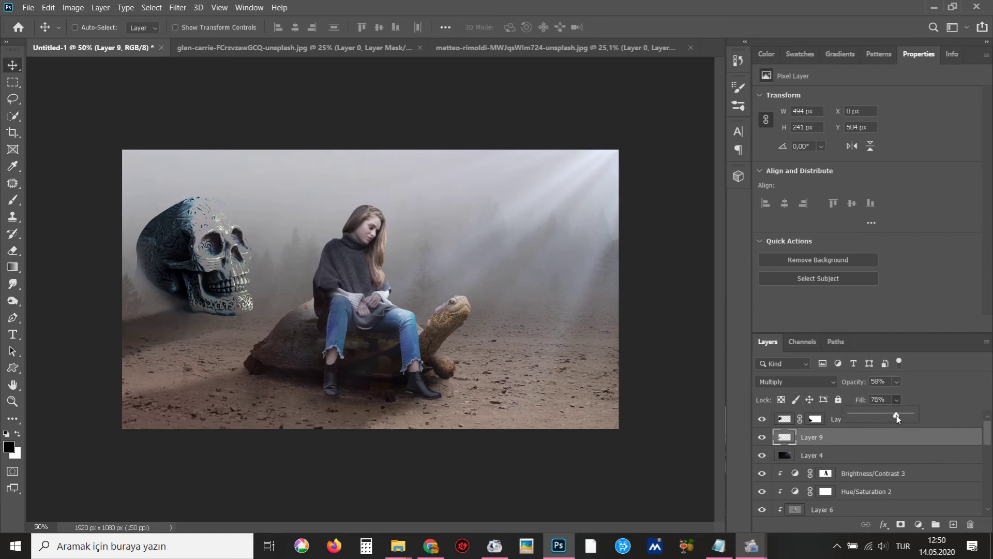
{"action": "left_click", "coordinate": [340, 323], "text": "ctrl+alt"}
{"action": "left_click", "coordinate": [339, 322], "text": "ctrl+alt"}
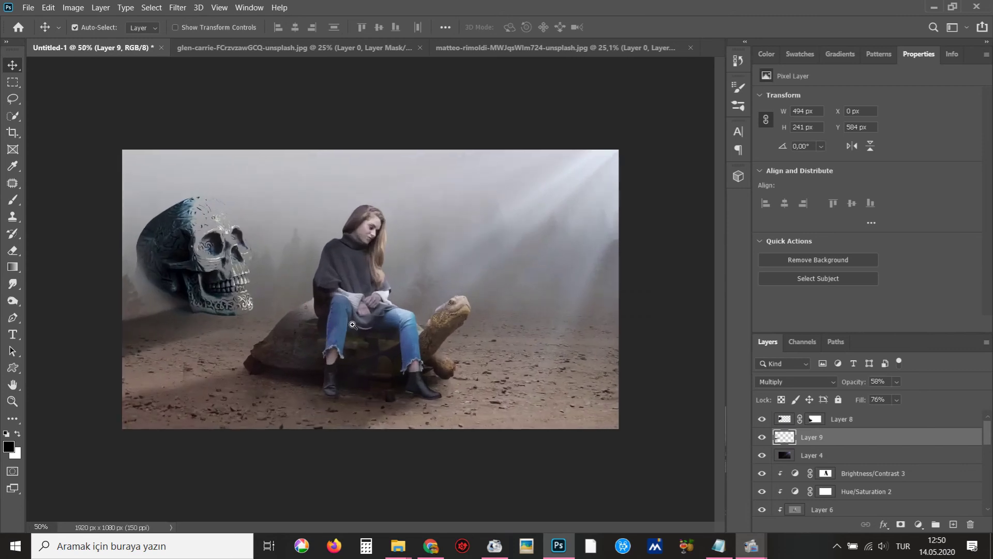
{"action": "left_click", "coordinate": [762, 437]}
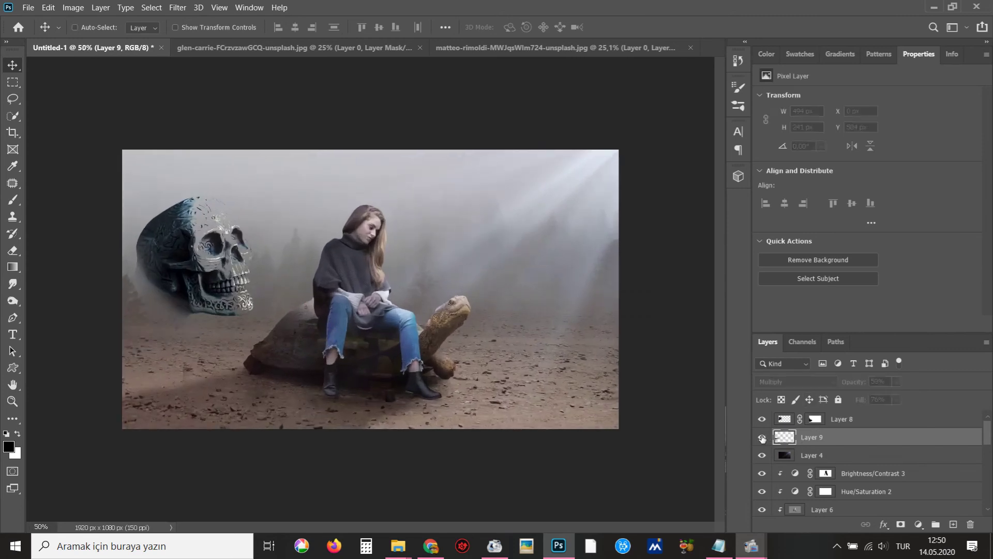
{"action": "left_click", "coordinate": [762, 419]}
{"action": "left_click", "coordinate": [762, 419]}
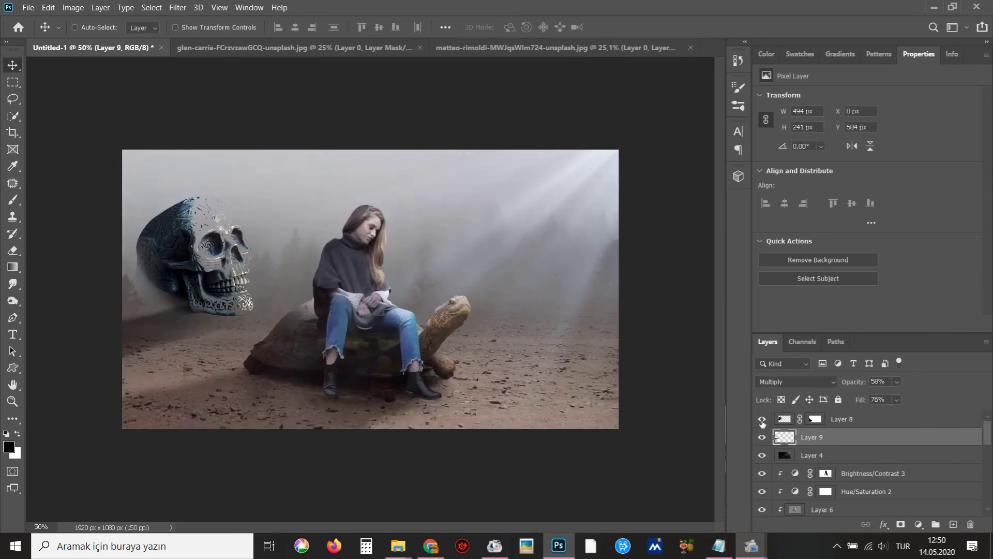
Set Layer 8's blend mode to Pin Light and select Layer 9 alongside it
{"action": "left_click", "coordinate": [875, 416]}
{"action": "left_click", "coordinate": [795, 382]}
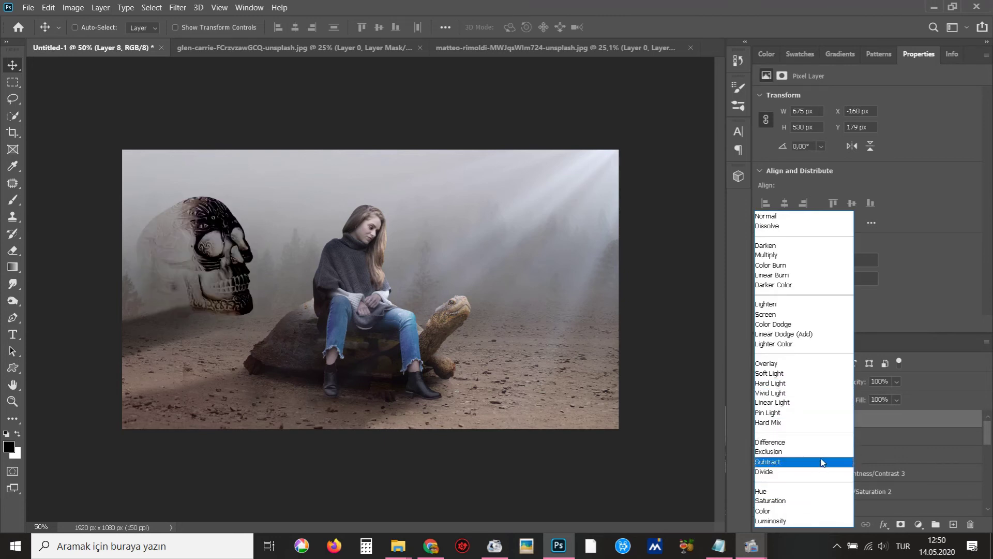
{"action": "left_click", "coordinate": [830, 413]}
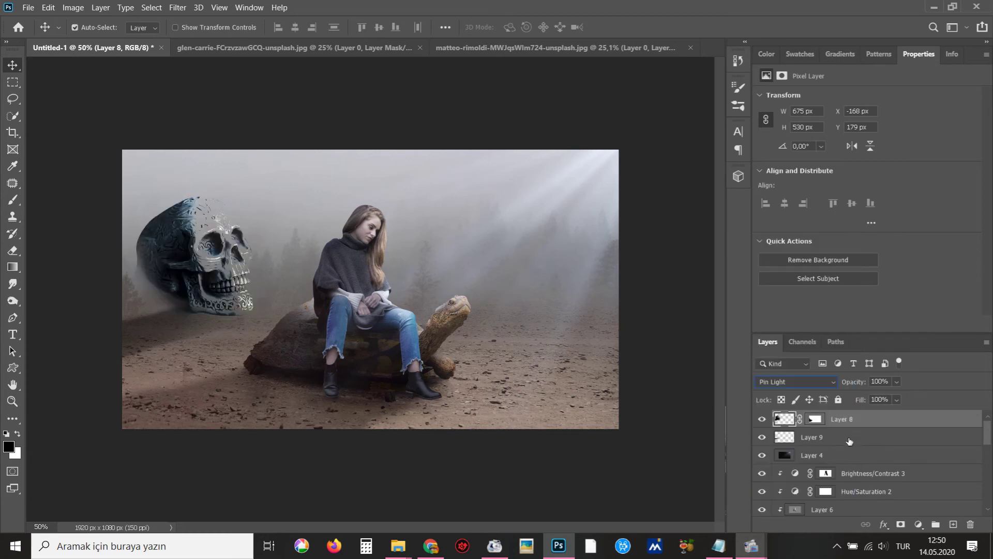
{"action": "left_click", "coordinate": [861, 438], "text": "shift"}
{"action": "key", "text": "ctrl"}
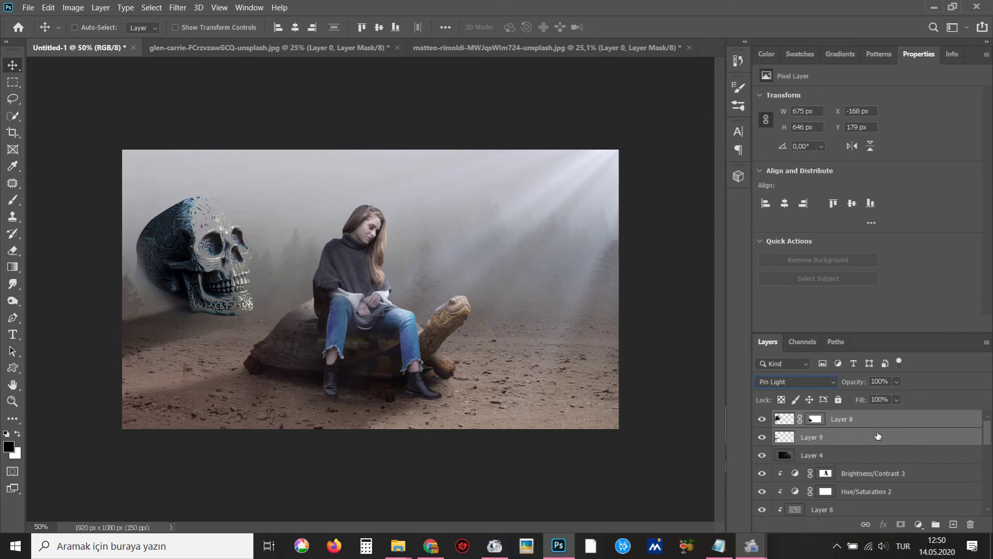
Group Layers 8 and 9 into Group 1 and place it beneath the shadow layer
{"action": "key", "text": "ctrl+g"}
{"action": "mouse_move", "coordinate": [872, 417]}
{"action": "left_mouse_down"}
{"action": "mouse_move", "coordinate": [908, 533]}
{"action": "mouse_move", "coordinate": [900, 552]}
{"action": "left_mouse_up"}
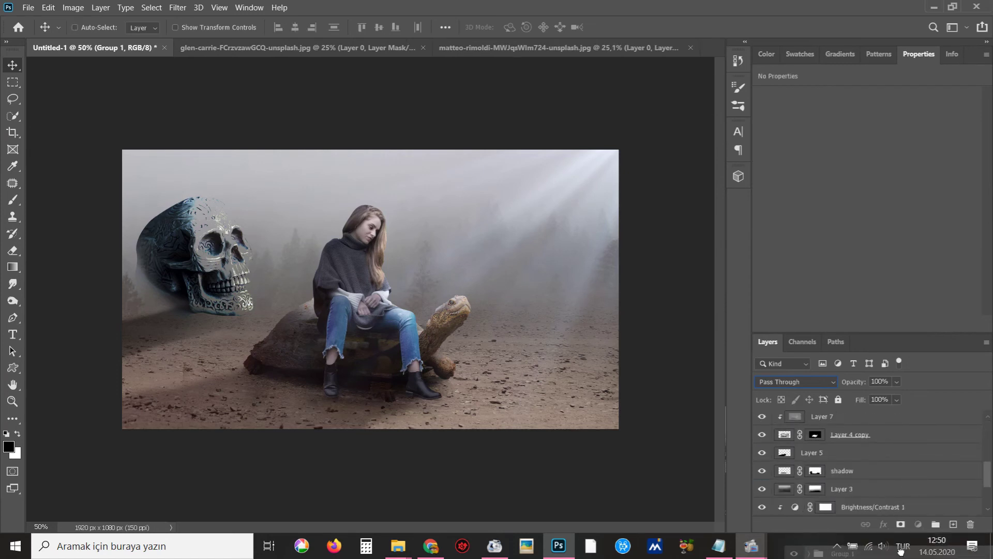
{"action": "left_click_drag", "start_coordinate": [901, 552], "coordinate": [896, 425]}
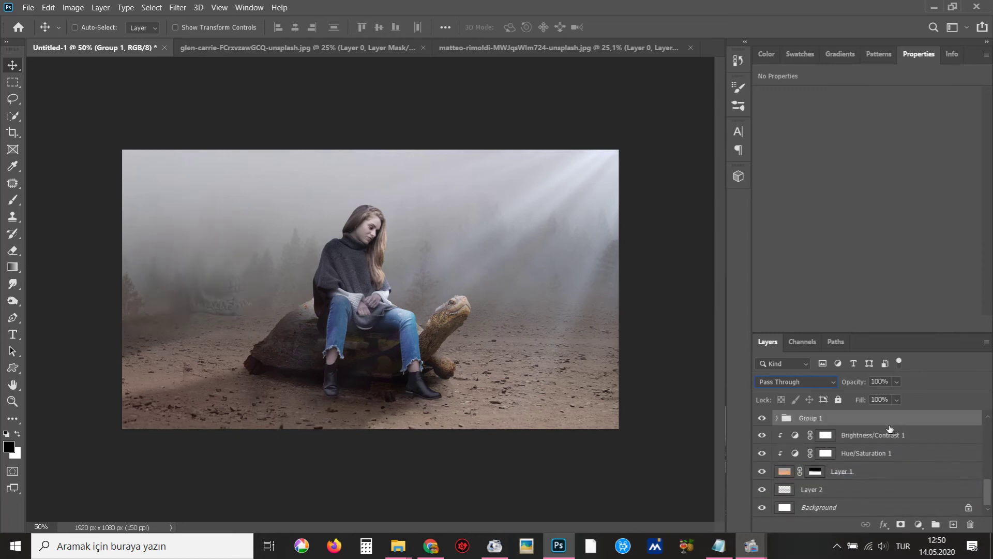
{"action": "scroll", "coordinate": [873, 441], "scroll_direction": "up", "scroll_amount": 2}
{"action": "left_click_drag", "start_coordinate": [853, 458], "coordinate": [868, 433]}
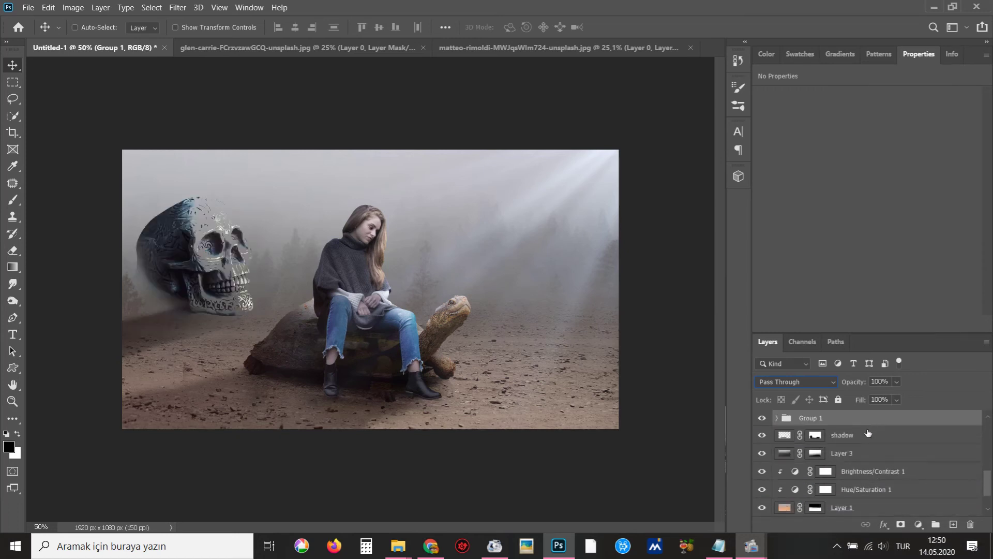
{"action": "scroll", "coordinate": [865, 436], "scroll_direction": "up", "scroll_amount": 1}
{"action": "mouse_move", "coordinate": [856, 446]}
{"action": "left_mouse_down"}
{"action": "mouse_move", "coordinate": [849, 480]}
{"action": "mouse_move", "coordinate": [866, 455]}
{"action": "left_mouse_up"}
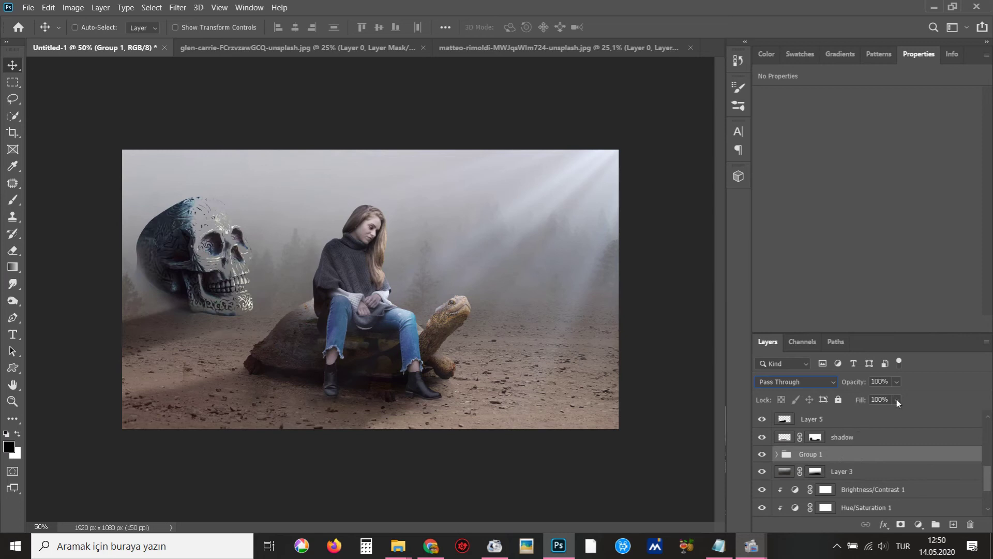
Set Group 1's fill to 46% and shrink the skull slightly around its centre
{"action": "left_click", "coordinate": [887, 414]}
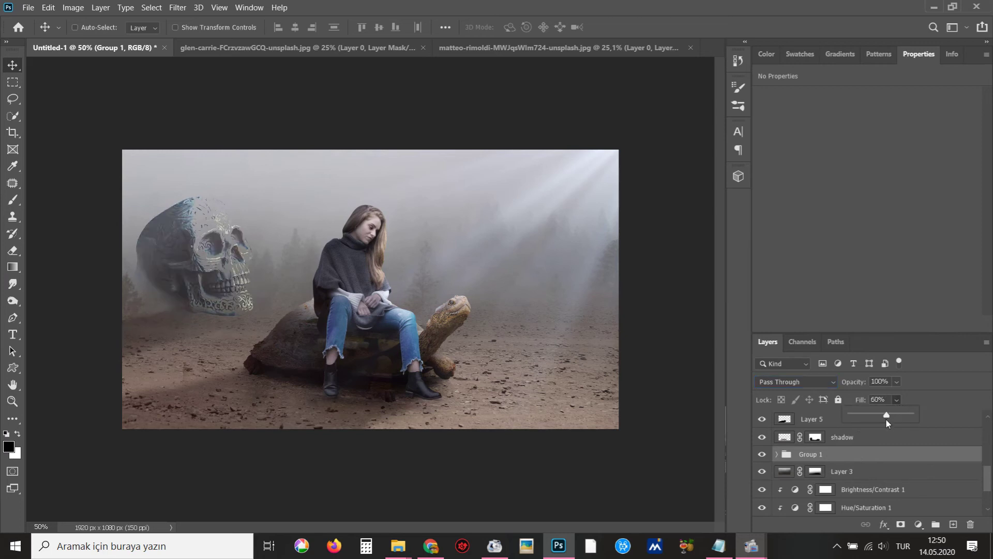
{"action": "left_click_drag", "start_coordinate": [879, 417], "coordinate": [890, 397]}
{"action": "left_click", "coordinate": [897, 381]}
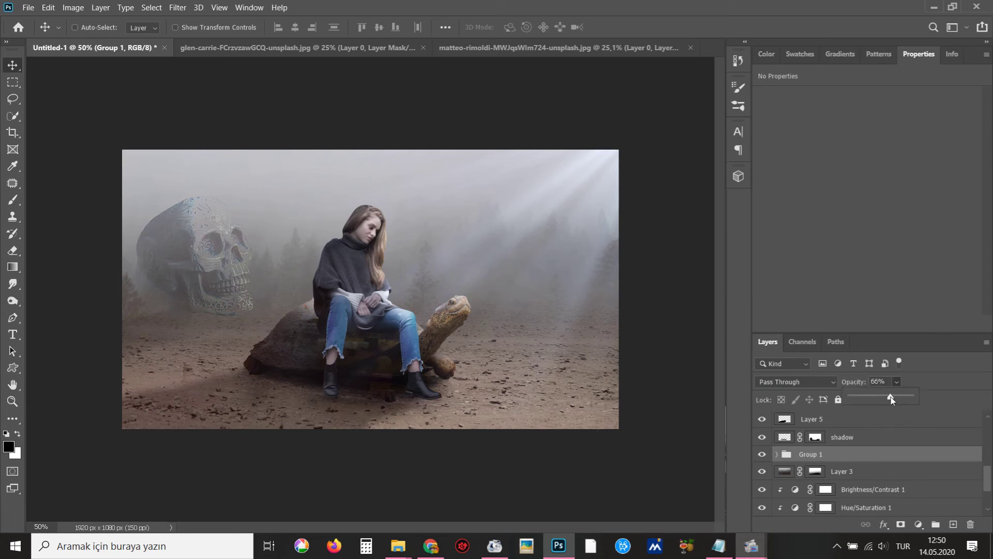
{"action": "key", "text": "ctrl+t"}
{"action": "left_click_drag", "start_coordinate": [255, 195], "coordinate": [228, 247]}
{"action": "key", "text": "Return"}
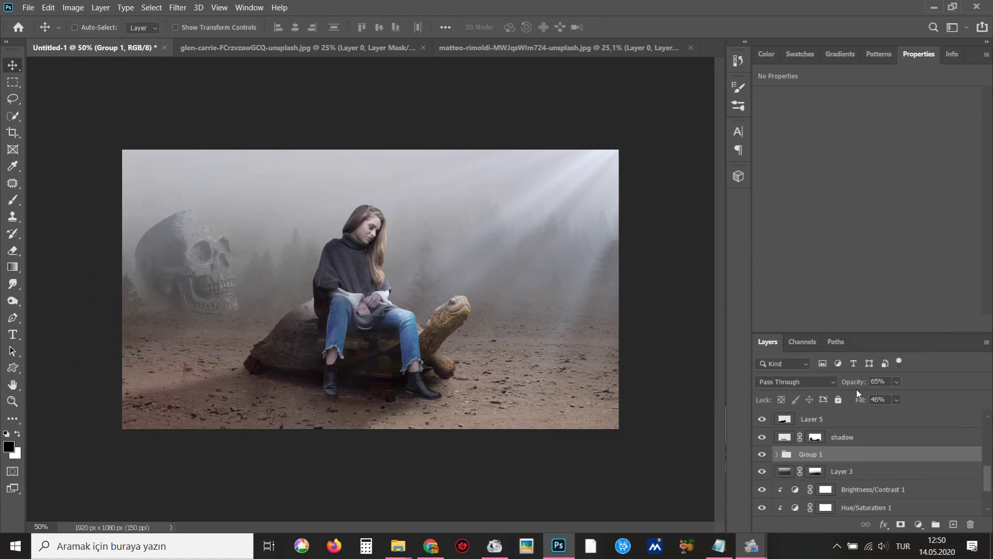
{"action": "left_click_drag", "start_coordinate": [917, 397], "coordinate": [930, 399]}
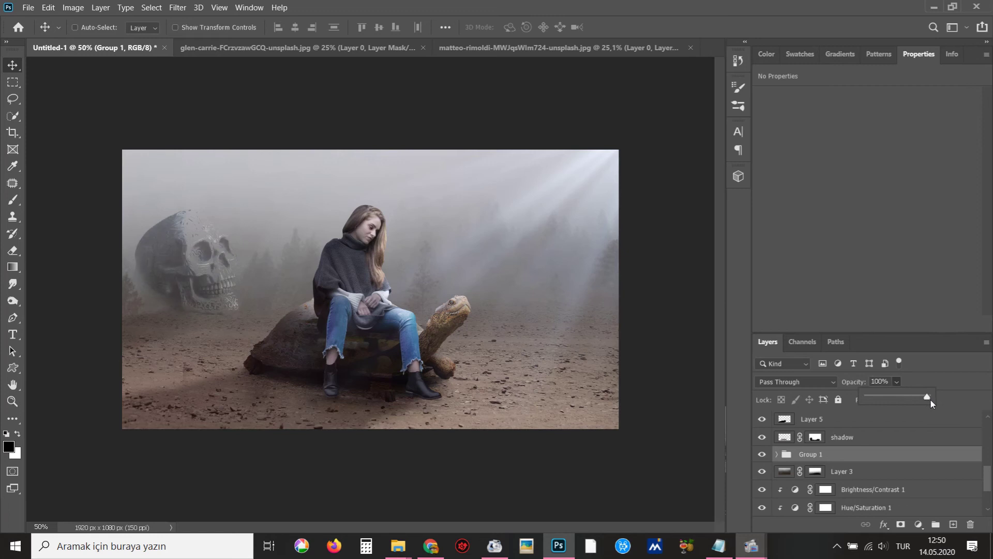
Shrink the skull group a little more, to about 90% of its size
{"action": "key", "text": "ctrl+t"}
{"action": "left_click_drag", "start_coordinate": [238, 211], "coordinate": [224, 222]}
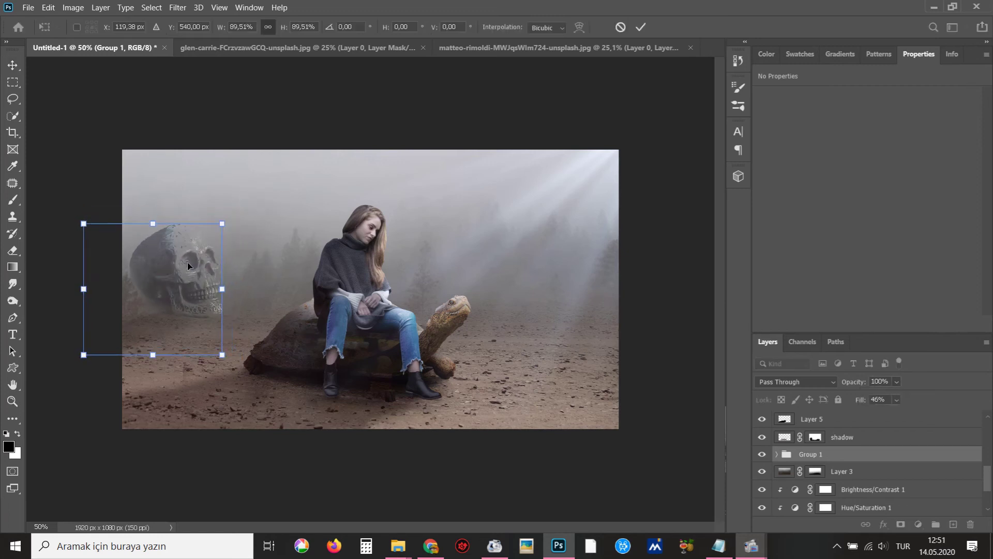
{"action": "key", "text": "Return"}
{"action": "left_click", "coordinate": [332, 342], "text": "ctrl+alt"}
{"action": "key", "text": "ctrl+plus"}
{"action": "key", "text": "ctrl+plus"}
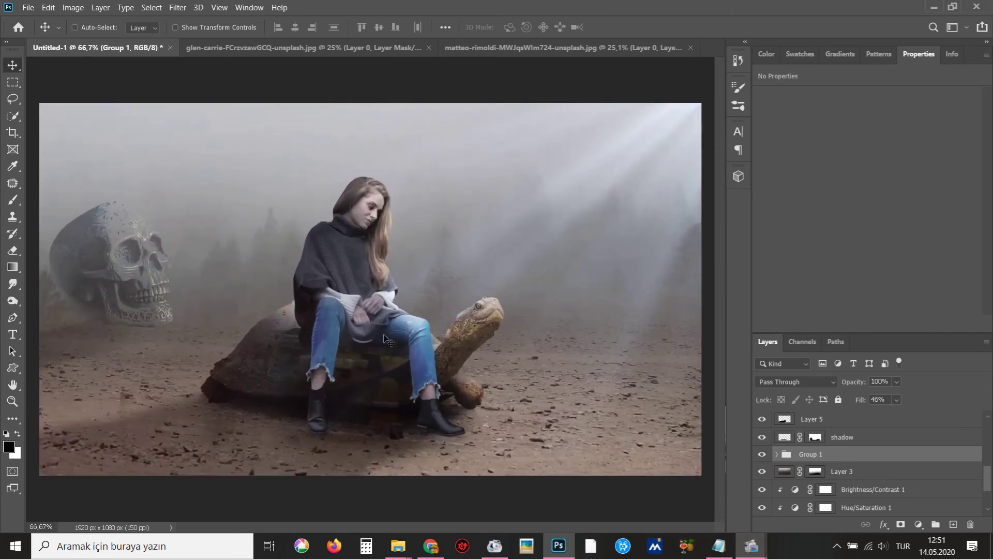
Lower Hue/Saturation 2 saturation to -62, then stamp all visible layers into new Layer 10
{"action": "scroll", "coordinate": [907, 486], "scroll_direction": "down", "scroll_amount": 3}
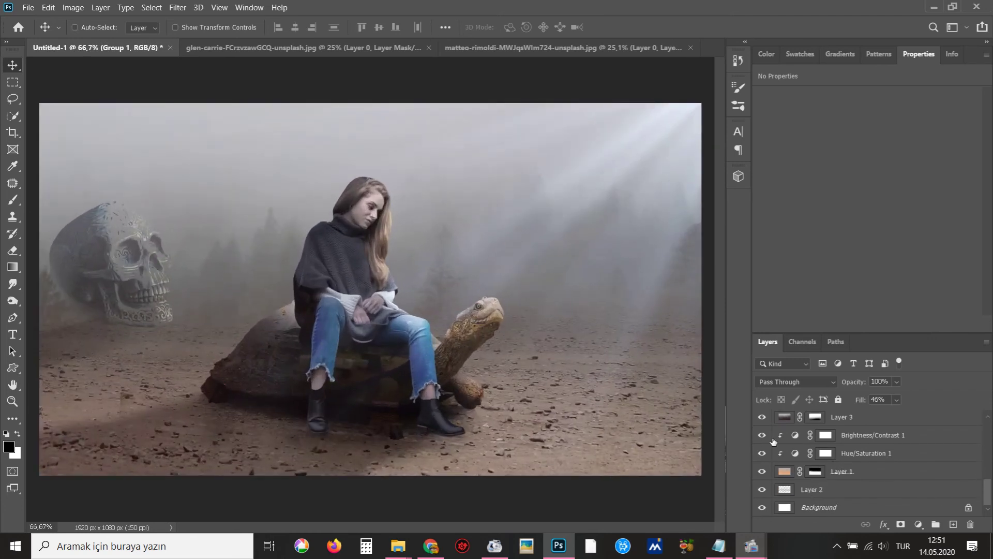
{"action": "right_click", "coordinate": [345, 274]}
{"action": "left_click", "coordinate": [402, 313]}
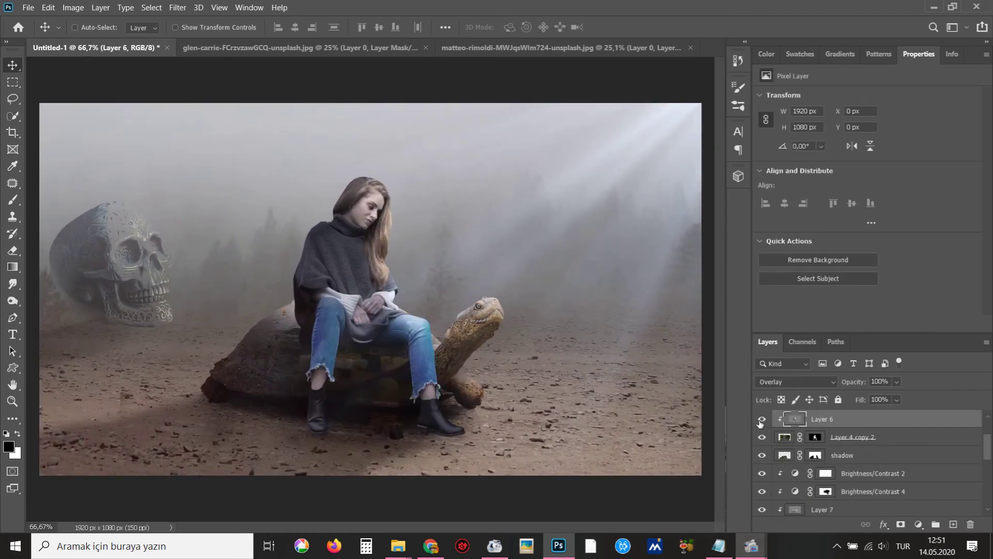
{"action": "scroll", "coordinate": [828, 449], "scroll_direction": "up", "scroll_amount": 1}
{"action": "left_click", "coordinate": [848, 456]}
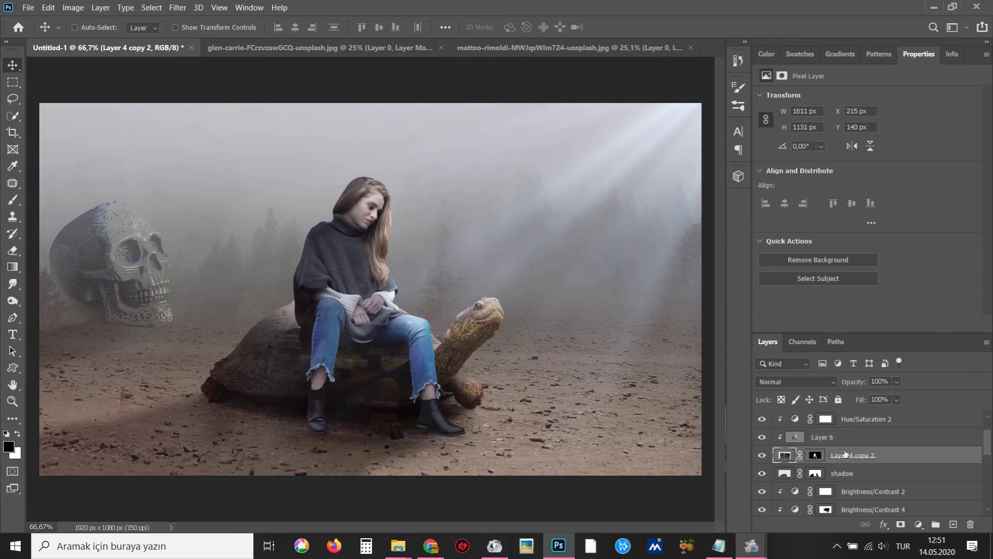
{"action": "scroll", "coordinate": [816, 433], "scroll_direction": "up", "scroll_amount": 1}
{"action": "left_click", "coordinate": [791, 438]}
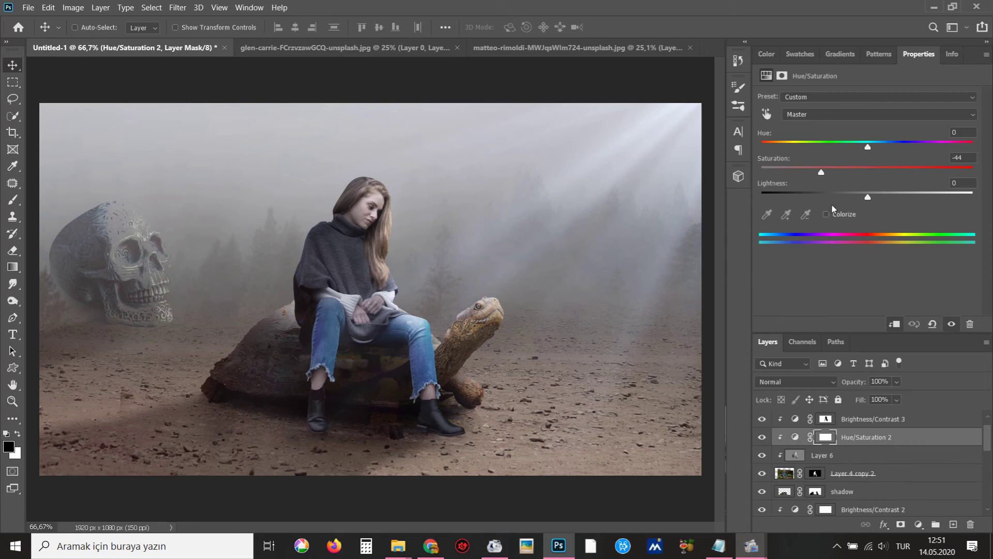
{"action": "left_click", "coordinate": [807, 174]}
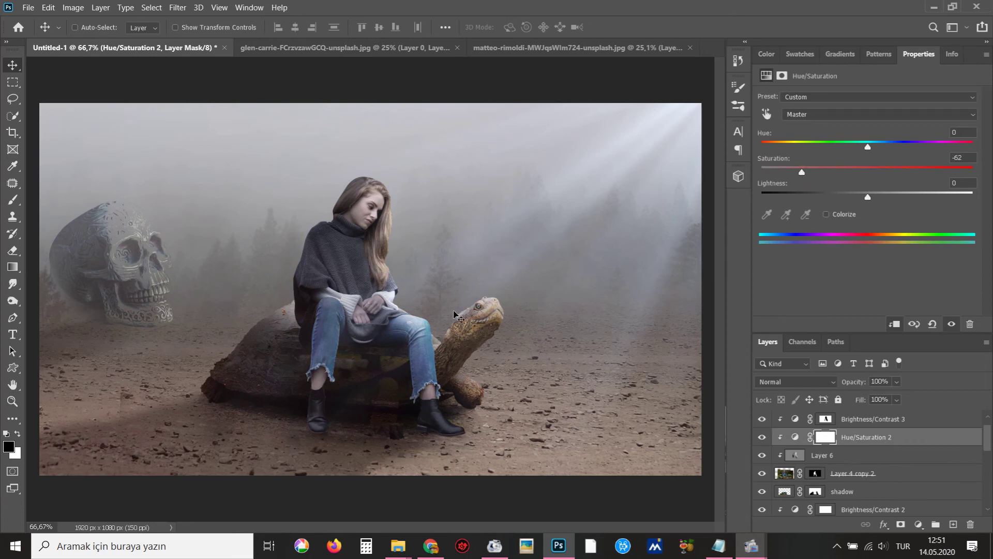
{"action": "left_click", "coordinate": [449, 314], "text": "alt"}
{"action": "left_click", "coordinate": [449, 314], "text": "alt"}
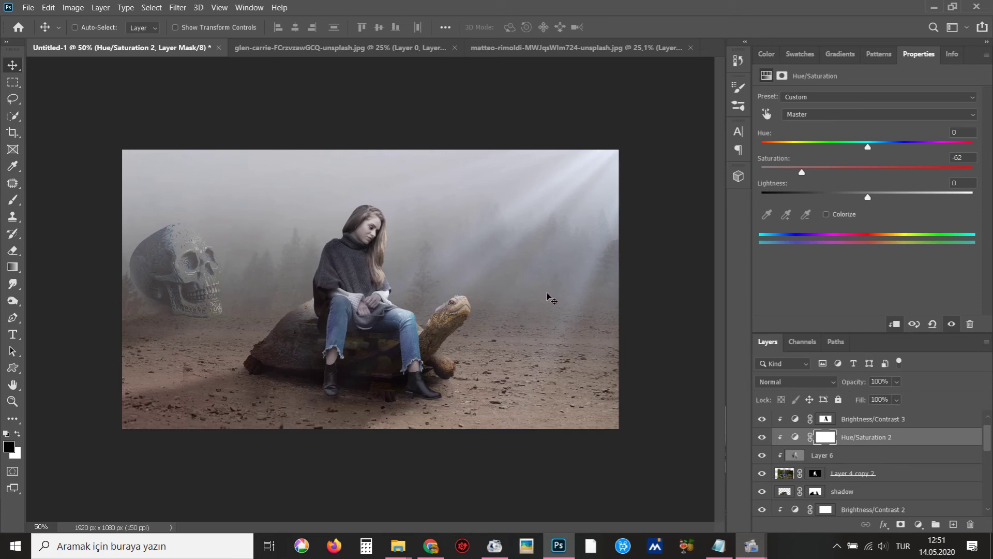
{"action": "scroll", "coordinate": [897, 443], "scroll_direction": "up", "scroll_amount": 1}
{"action": "key", "text": "ctrl+shift+alt+e"}
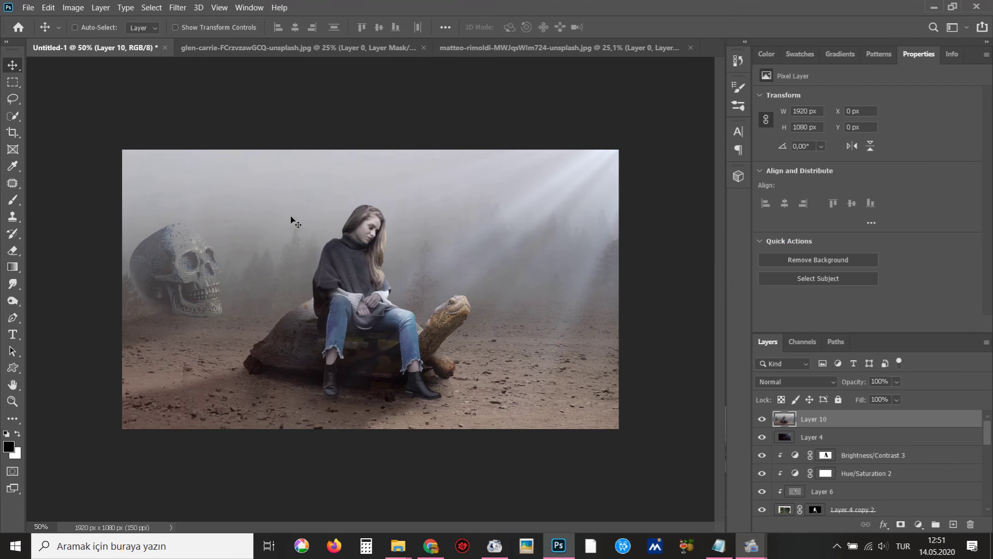
Apply Camera Raw to Layer 10 with temperature +22, contrast +47 and a greener tint
{"action": "left_click", "coordinate": [182, 10]}
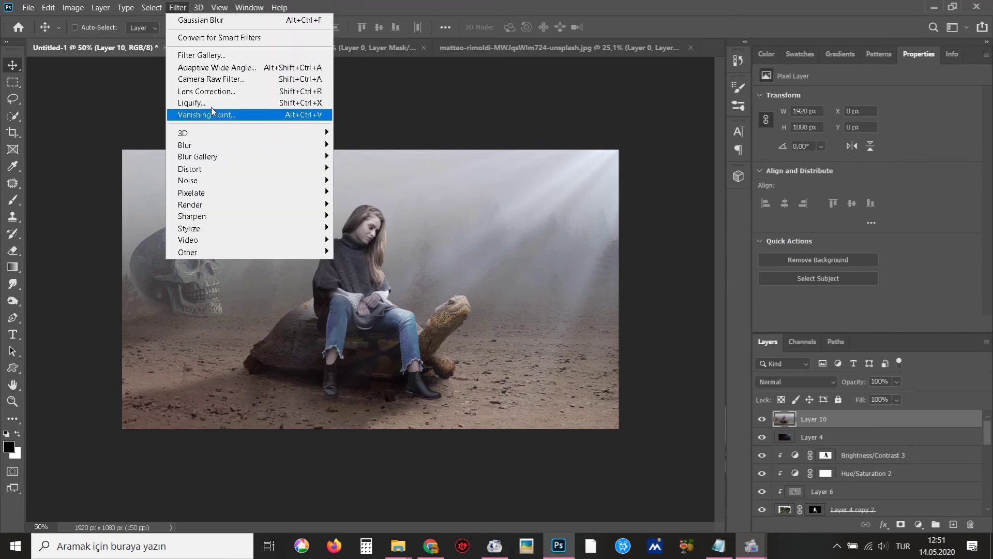
{"action": "left_click", "coordinate": [212, 79]}
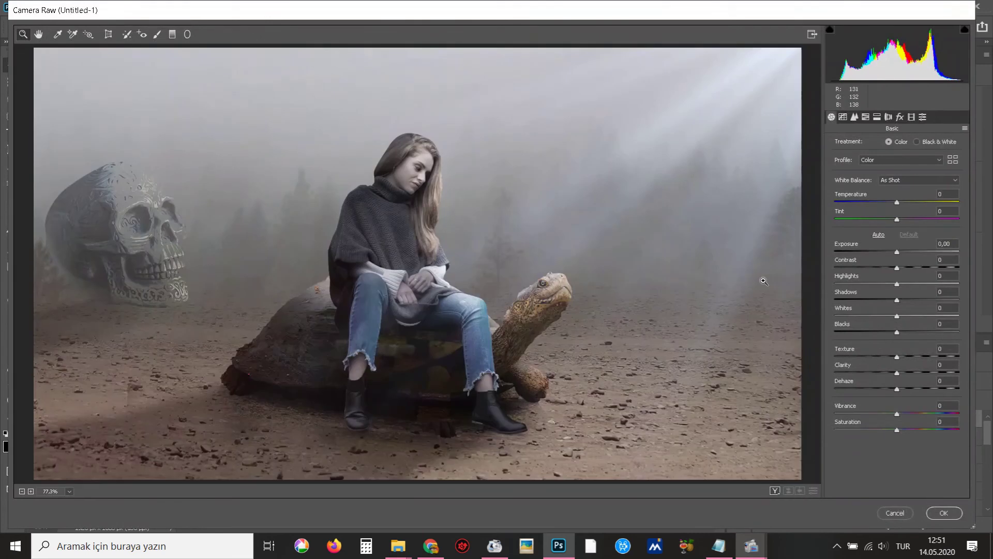
{"action": "left_click_drag", "start_coordinate": [897, 202], "coordinate": [910, 203]}
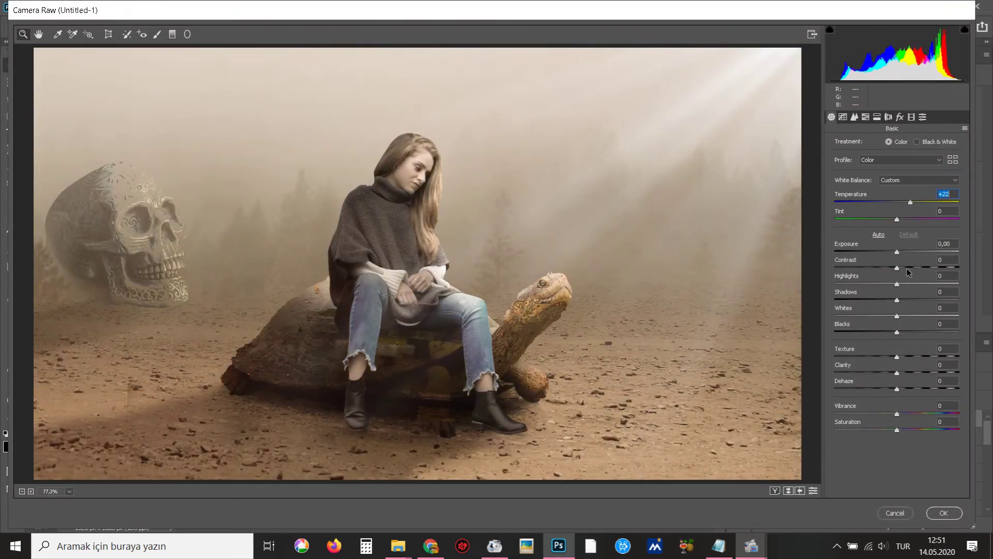
{"action": "left_click_drag", "start_coordinate": [909, 268], "coordinate": [918, 268]}
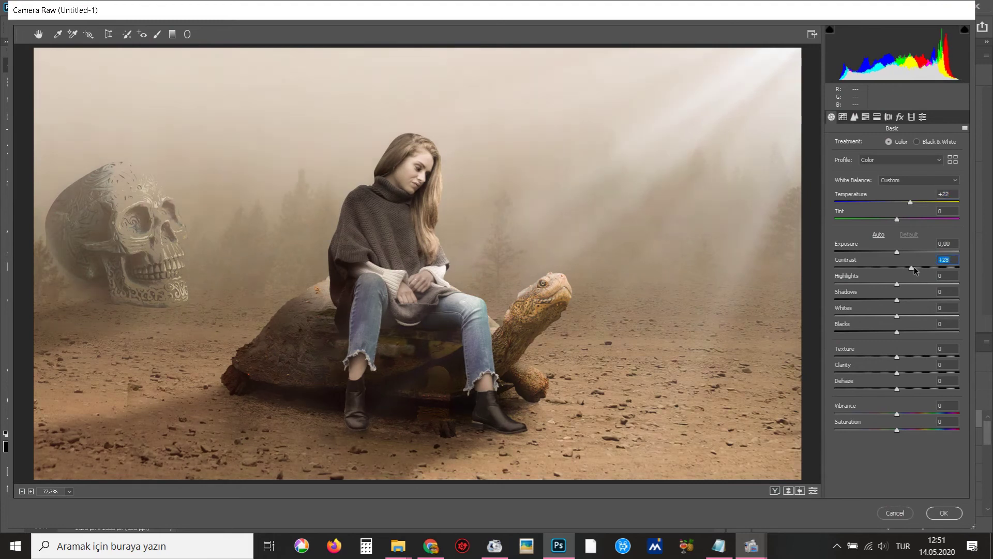
{"action": "left_click_drag", "start_coordinate": [918, 268], "coordinate": [926, 268]}
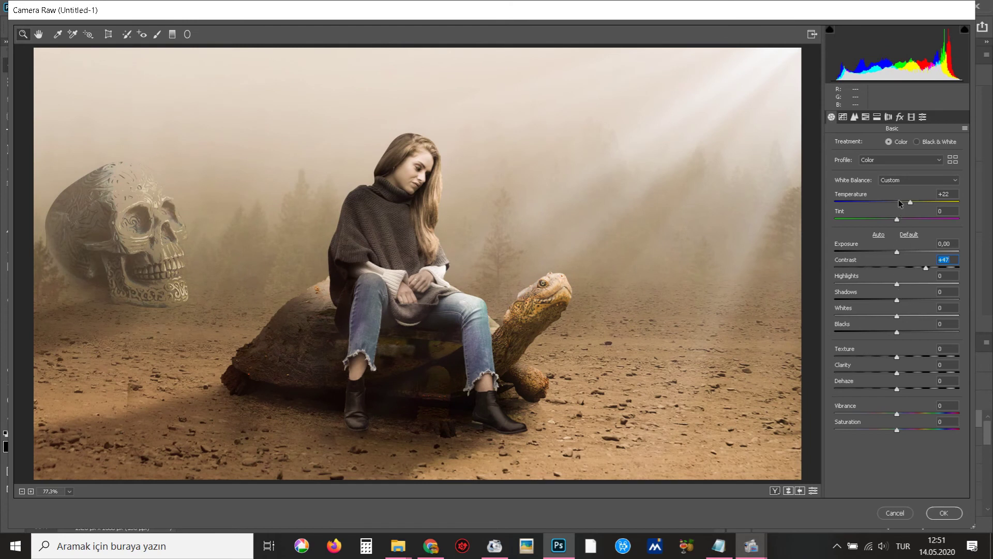
{"action": "left_click_drag", "start_coordinate": [919, 219], "coordinate": [876, 219]}
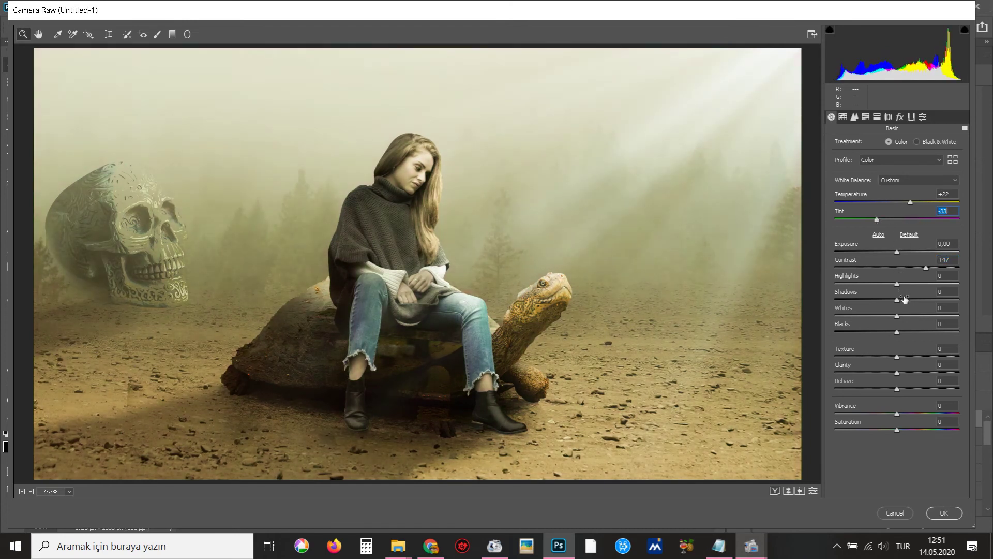
Lift shadows, set blacks -63, highlights +3, clarity +77, vibrance -23 and saturation +21
{"action": "left_click_drag", "start_coordinate": [905, 299], "coordinate": [926, 301]}
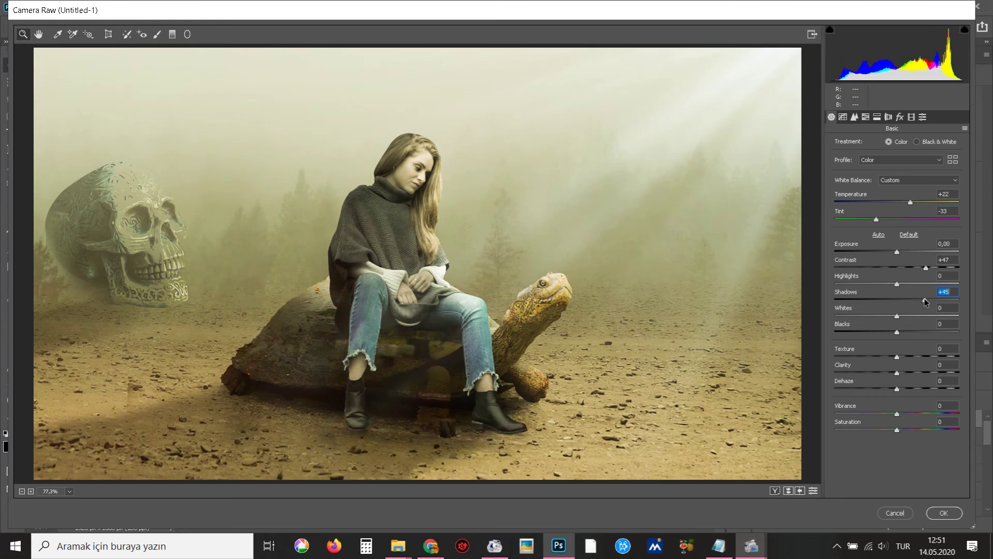
{"action": "left_click_drag", "start_coordinate": [896, 332], "coordinate": [857, 332]}
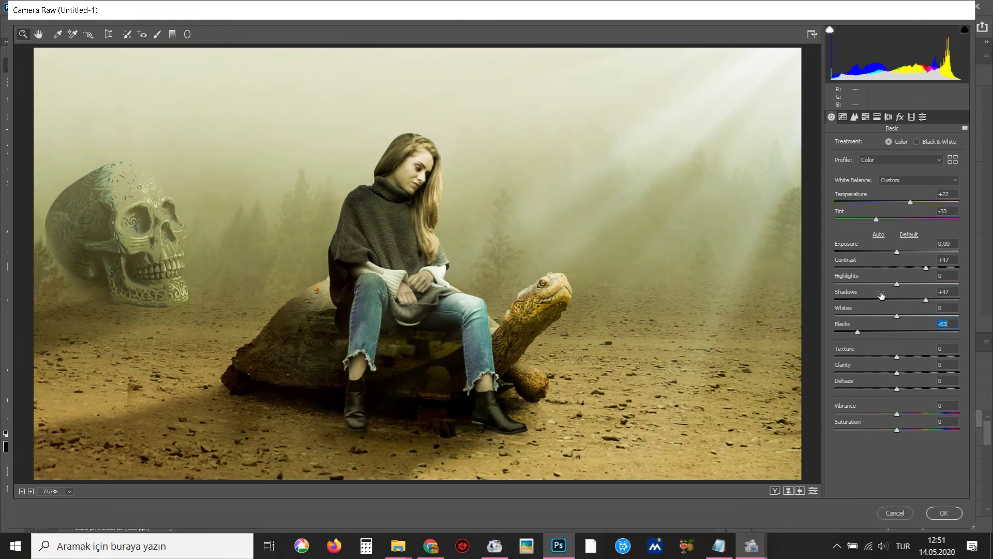
{"action": "left_click_drag", "start_coordinate": [904, 285], "coordinate": [912, 286]}
{"action": "left_click_drag", "start_coordinate": [913, 284], "coordinate": [899, 284]}
{"action": "mouse_move", "coordinate": [919, 373]}
{"action": "left_mouse_down"}
{"action": "mouse_move", "coordinate": [956, 373]}
{"action": "mouse_move", "coordinate": [945, 373]}
{"action": "left_mouse_up"}
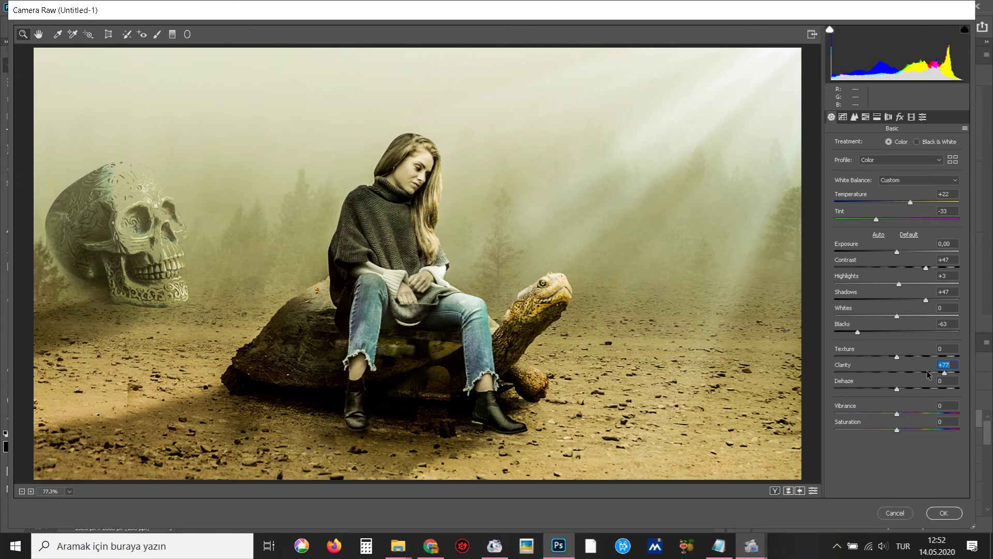
{"action": "mouse_move", "coordinate": [897, 414]}
{"action": "left_mouse_down"}
{"action": "mouse_move", "coordinate": [869, 415]}
{"action": "mouse_move", "coordinate": [910, 432]}
{"action": "left_mouse_up"}
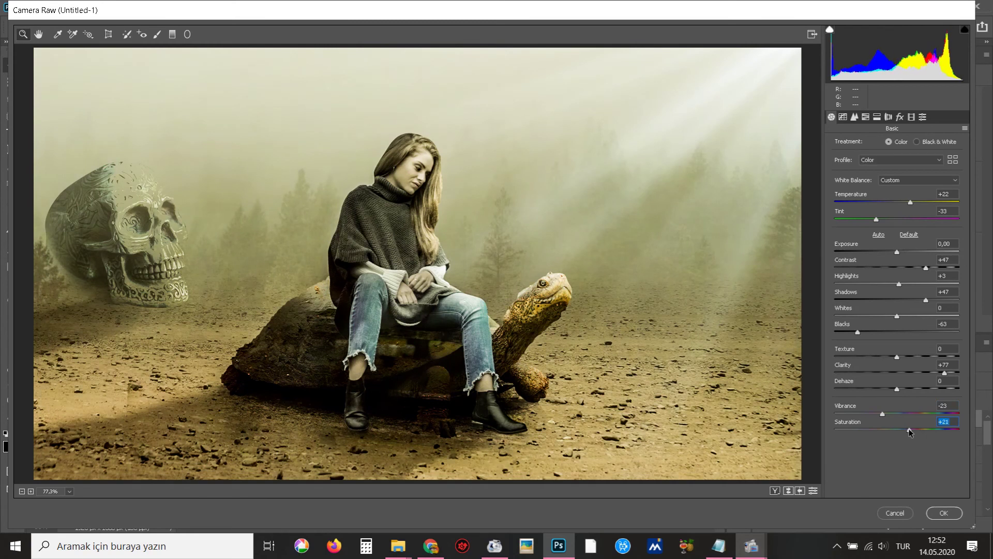
Set Detail sharpening to 68 and adjust the red luminance
{"action": "left_click", "coordinate": [854, 117]}
{"action": "left_click", "coordinate": [890, 160]}
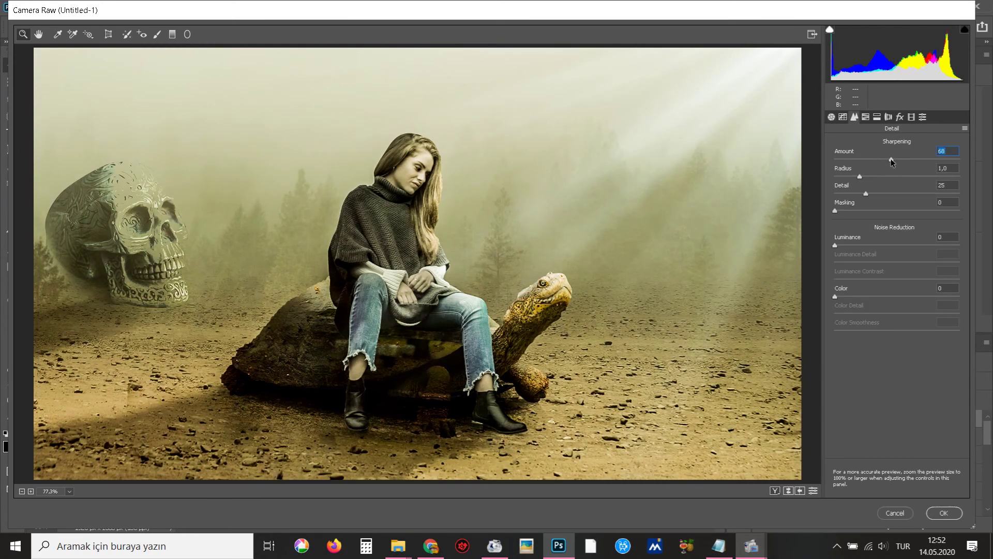
{"action": "left_click", "coordinate": [865, 117]}
{"action": "left_click_drag", "start_coordinate": [897, 183], "coordinate": [930, 182]}
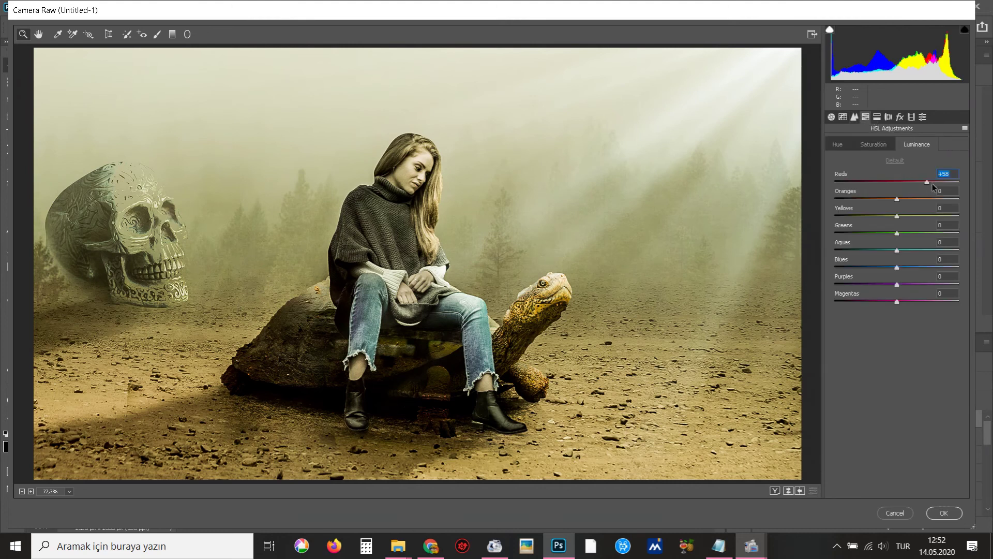
{"action": "type", "text": "0"}
Split-tone green-cyan highlights and blue shadows, both at saturation 10
{"action": "left_click", "coordinate": [882, 119]}
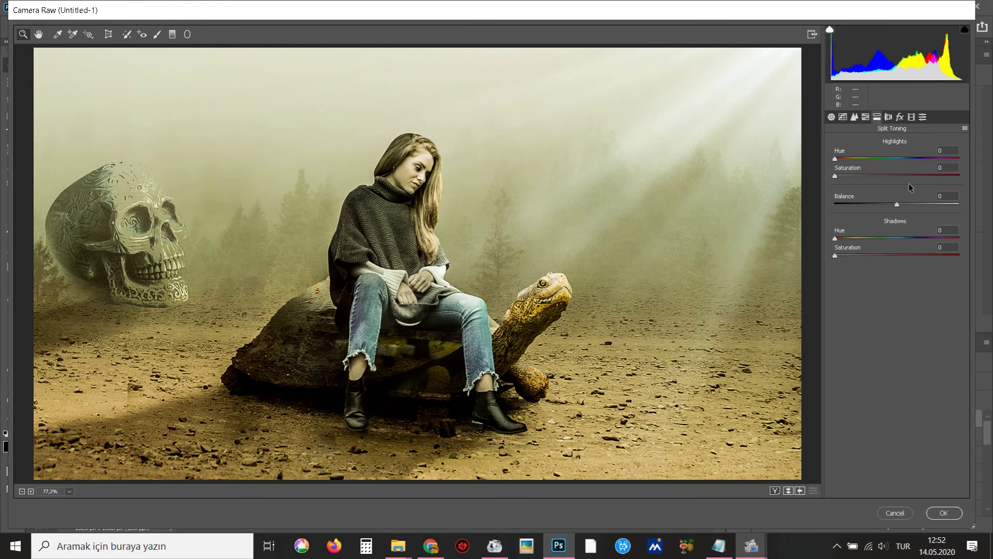
{"action": "left_click", "coordinate": [946, 168]}
{"action": "type", "text": "10"}
{"action": "left_click", "coordinate": [955, 248]}
{"action": "type", "text": "10"}
{"action": "left_click_drag", "start_coordinate": [835, 158], "coordinate": [899, 159]}
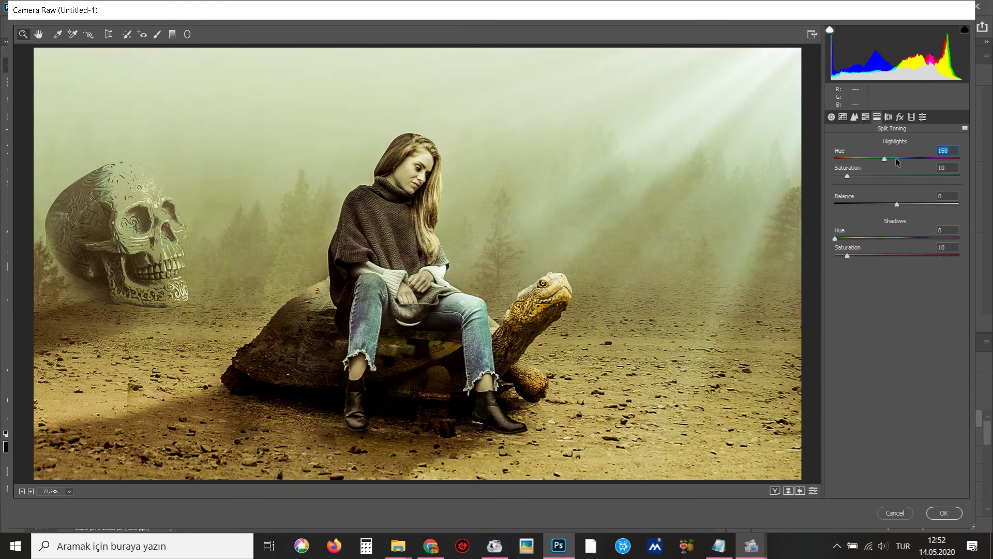
{"action": "key", "text": "Up"}
{"action": "key", "text": "Up"}
{"action": "left_click_drag", "start_coordinate": [890, 241], "coordinate": [931, 242]}
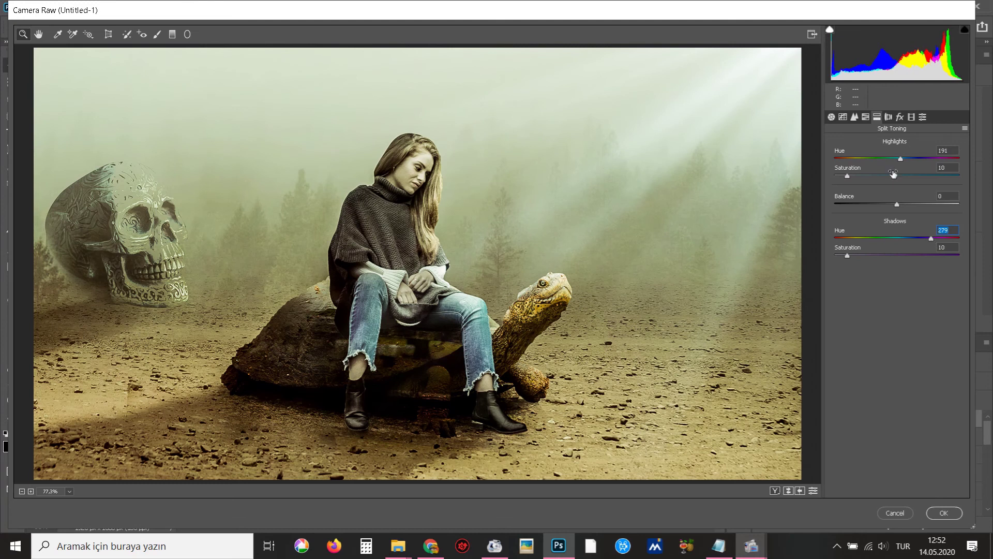
Darken the edges with a vignette of about -43 and apply the Camera Raw grade
{"action": "left_click", "coordinate": [888, 119]}
{"action": "left_click_drag", "start_coordinate": [888, 252], "coordinate": [871, 253]}
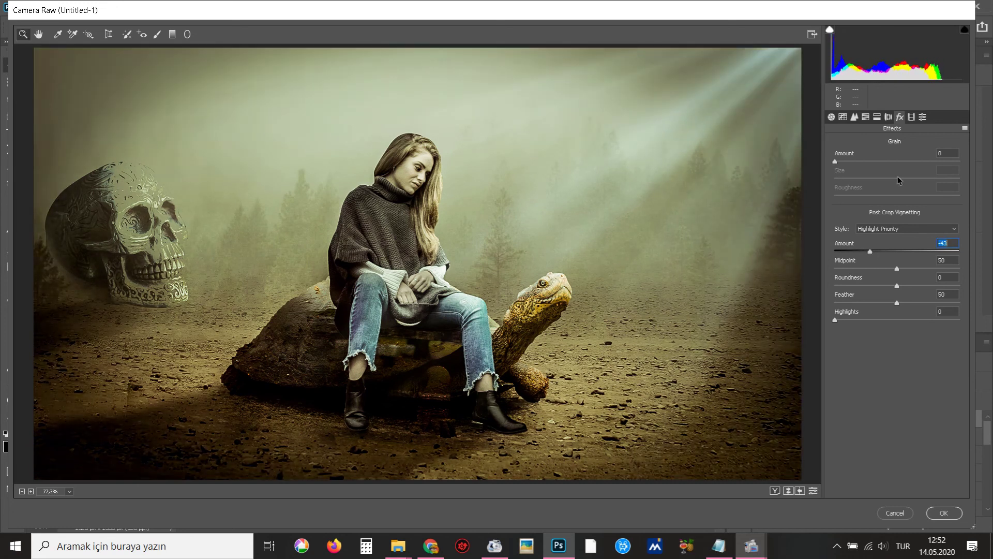
{"action": "left_click", "coordinate": [911, 117]}
{"action": "left_click", "coordinate": [946, 513]}
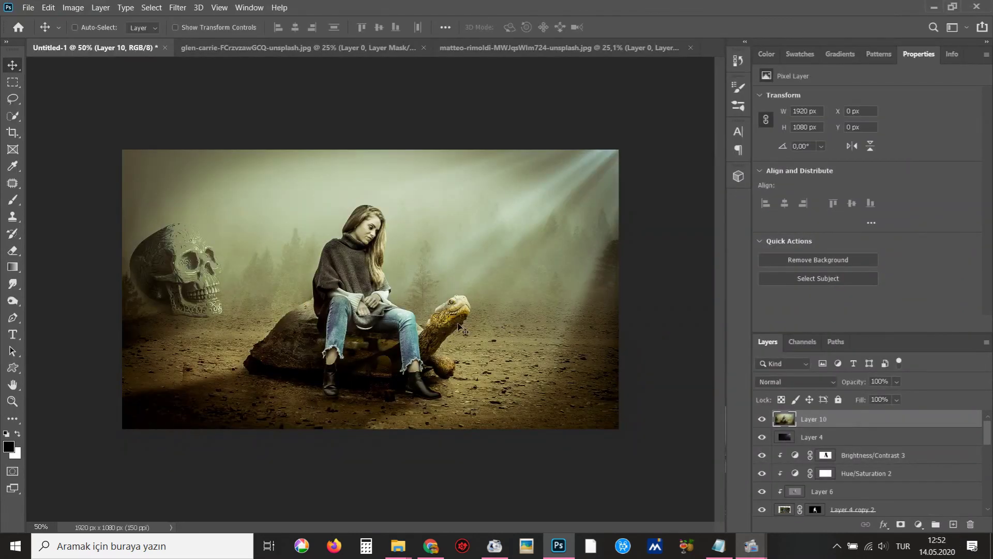
Duplicate Layer 10 and apply Camera Raw's Matte preset to the copy
{"action": "key", "text": "ctrl+j"}
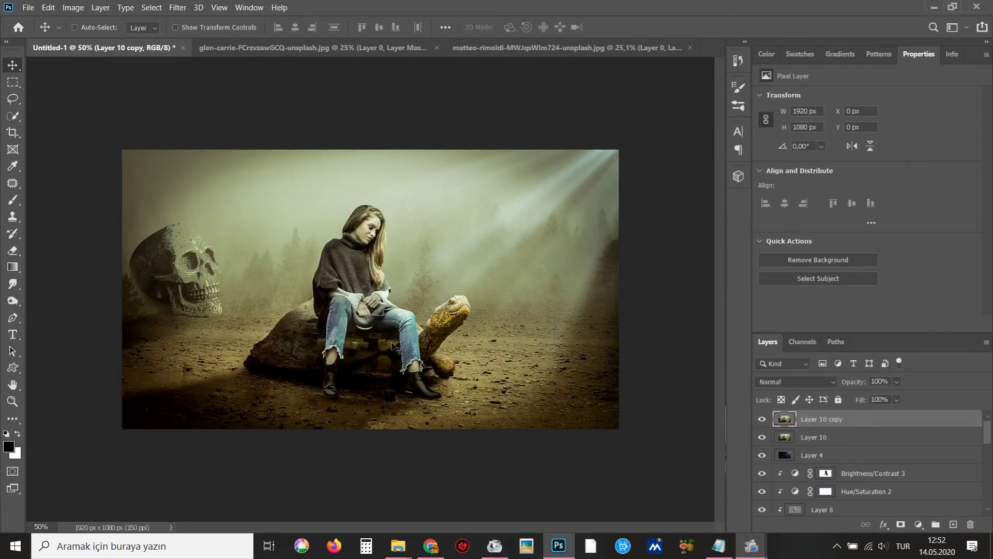
{"action": "left_click", "coordinate": [178, 7]}
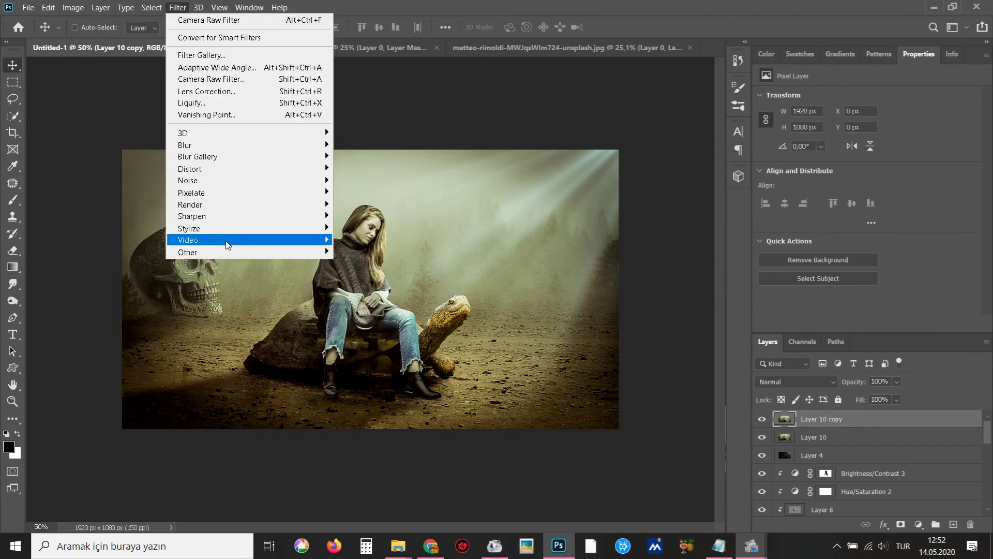
{"action": "left_click", "coordinate": [224, 84]}
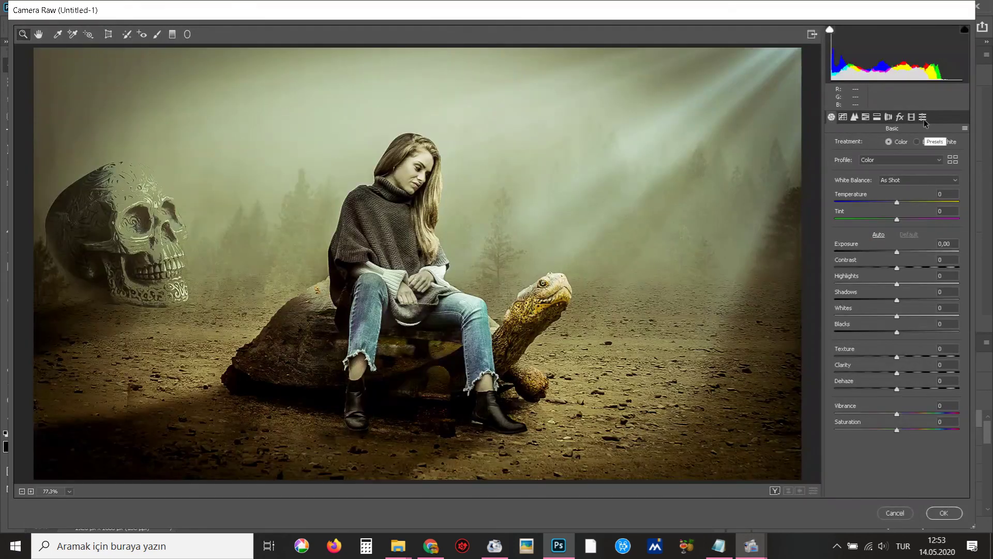
{"action": "left_click", "coordinate": [922, 117]}
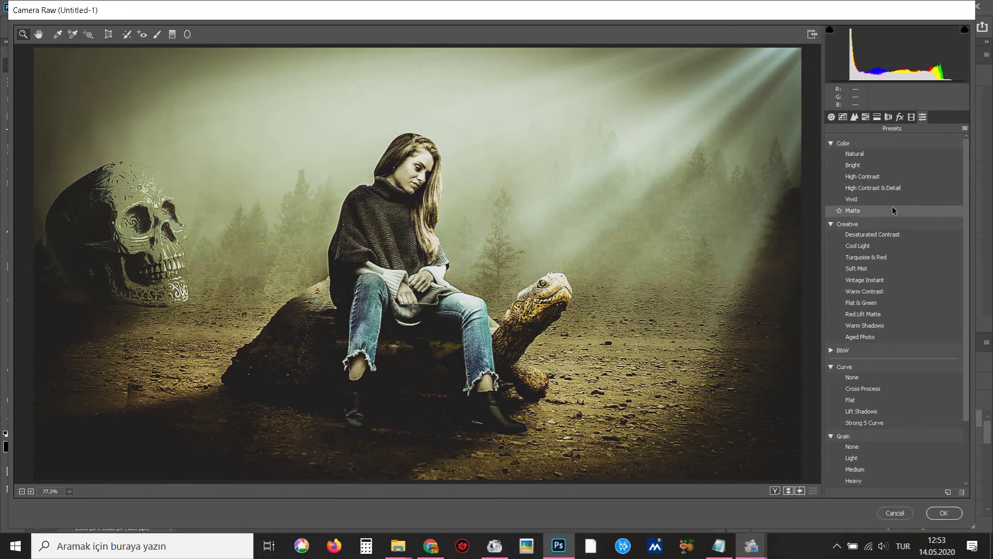
{"action": "left_click", "coordinate": [895, 209]}
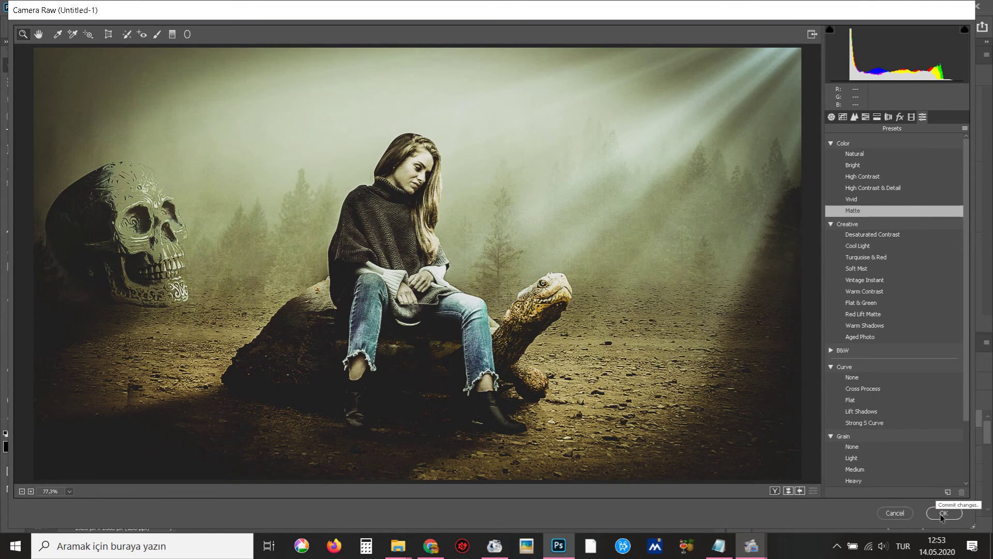
{"action": "left_click", "coordinate": [939, 512]}
Set Layer 10 copy to 75% opacity and 70% fill
{"action": "left_click", "coordinate": [896, 383]}
{"action": "left_click", "coordinate": [898, 392]}
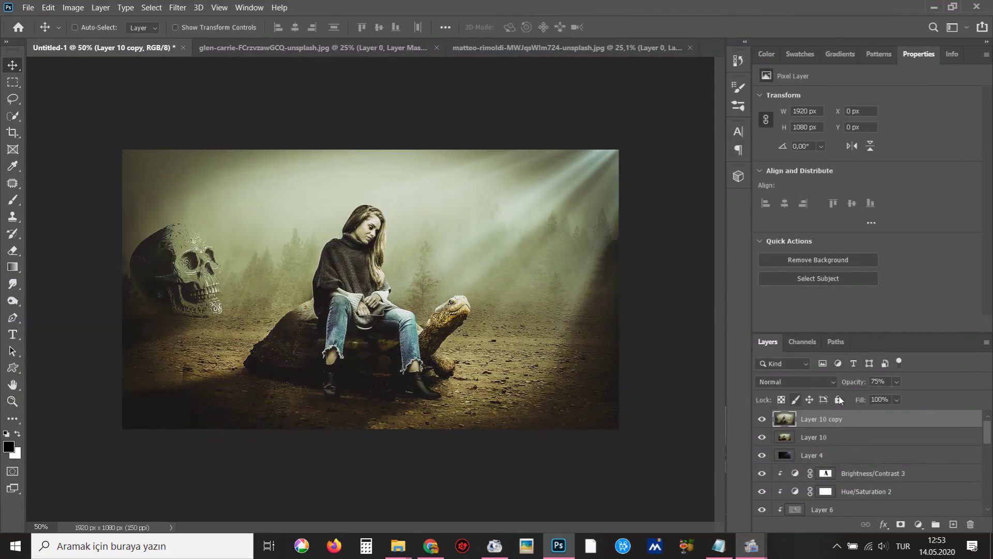
{"action": "left_click", "coordinate": [896, 400]}
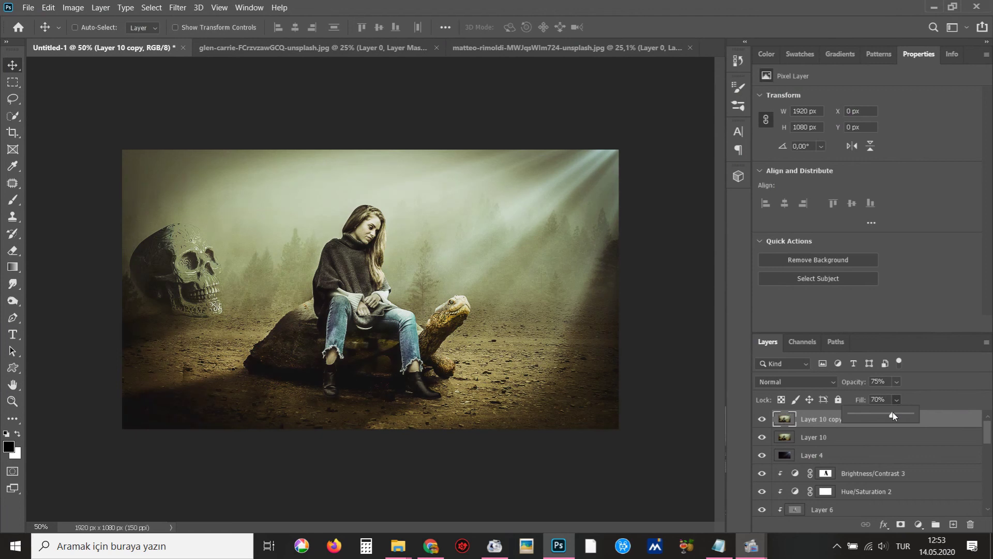
{"action": "left_click", "coordinate": [805, 423]}
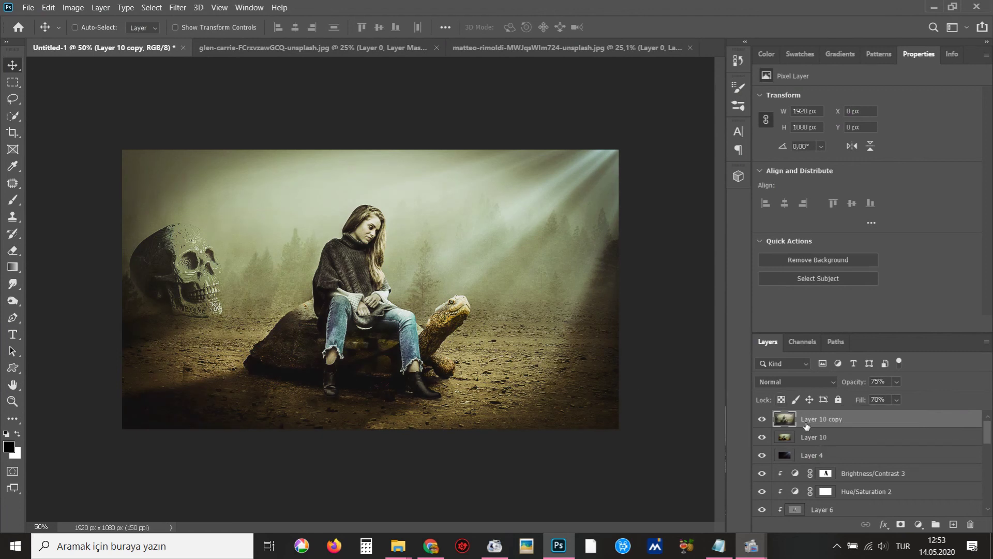
{"action": "scroll", "coordinate": [365, 274], "scroll_direction": "up", "scroll_amount": 5}
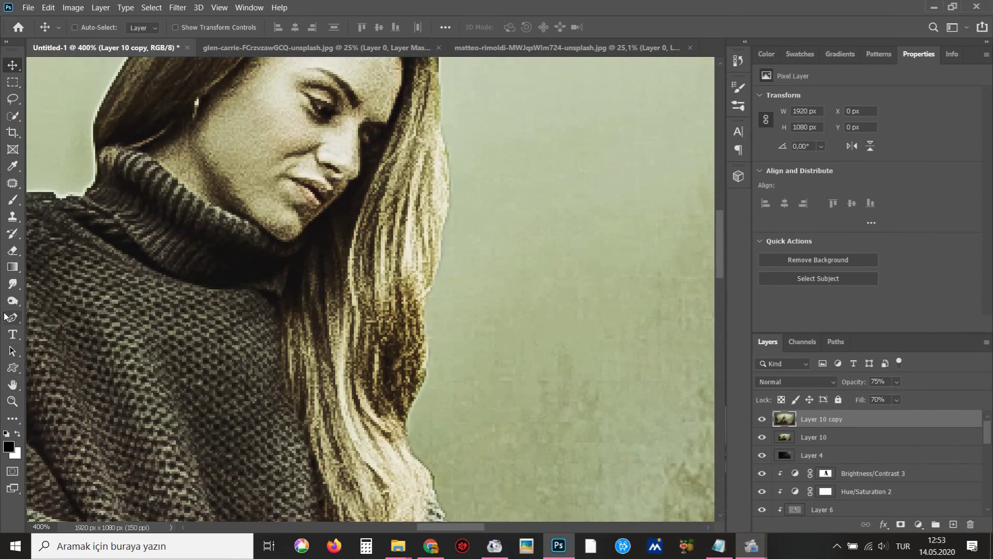
Switch to the Smudge tool with a 1 px, 9% hardness brush
{"action": "left_click", "coordinate": [12, 283]}
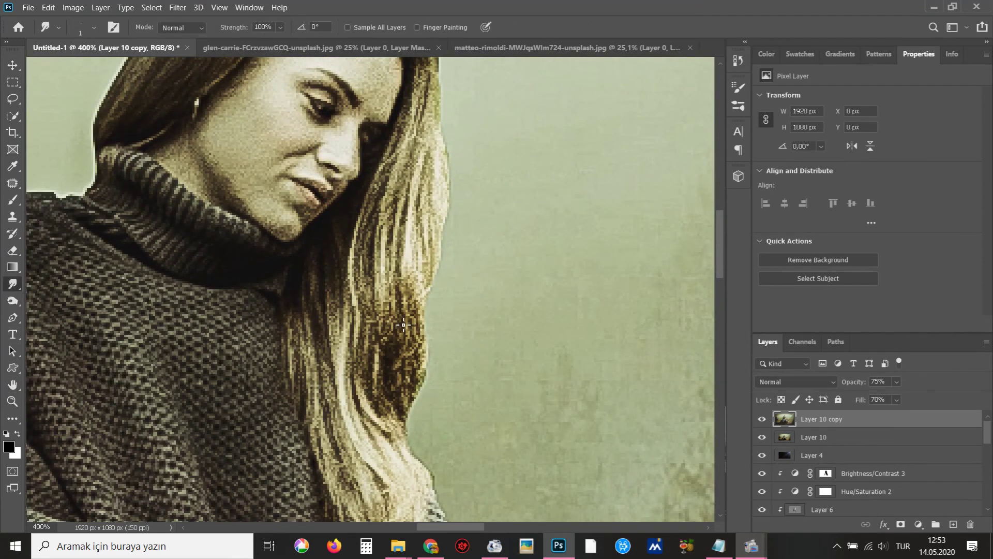
{"action": "right_click", "coordinate": [403, 325]}
{"action": "key", "text": "Return"}
Smudge the right hair edge, including its lower part, into the fog with five strokes
{"action": "left_click_drag", "start_coordinate": [444, 274], "coordinate": [446, 252]}
{"action": "left_click_drag", "start_coordinate": [414, 416], "coordinate": [406, 379]}
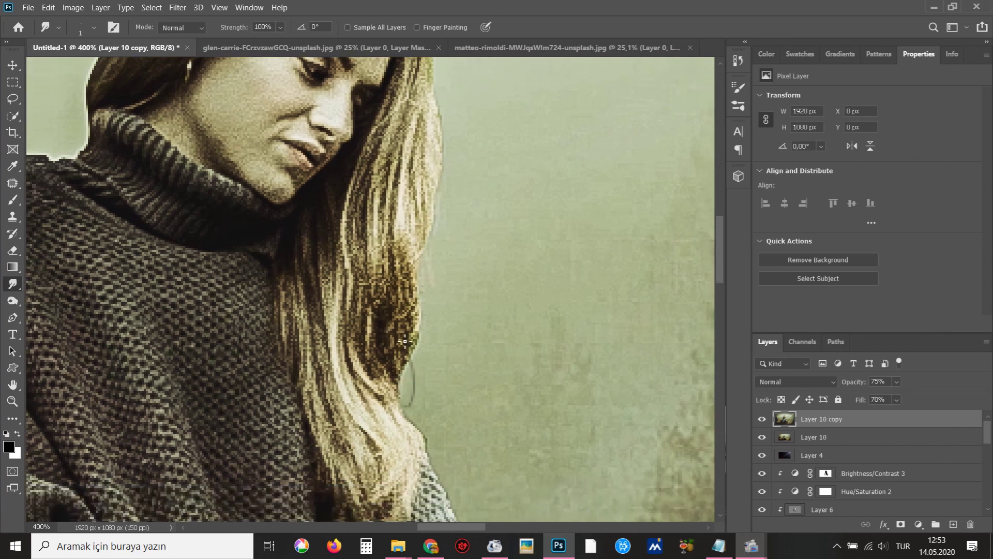
{"action": "mouse_move", "coordinate": [396, 403]}
{"action": "left_mouse_down"}
{"action": "mouse_move", "coordinate": [423, 351]}
{"action": "mouse_move", "coordinate": [402, 409]}
{"action": "left_mouse_up"}
{"action": "mouse_move", "coordinate": [414, 359]}
{"action": "left_mouse_down"}
{"action": "mouse_move", "coordinate": [395, 411]}
{"action": "mouse_move", "coordinate": [404, 412]}
{"action": "mouse_move", "coordinate": [416, 336]}
{"action": "mouse_move", "coordinate": [402, 405]}
{"action": "mouse_move", "coordinate": [409, 414]}
{"action": "left_mouse_up"}
{"action": "mouse_move", "coordinate": [402, 360]}
{"action": "left_mouse_down"}
{"action": "mouse_move", "coordinate": [405, 406]}
{"action": "mouse_move", "coordinate": [406, 378]}
{"action": "left_mouse_up"}
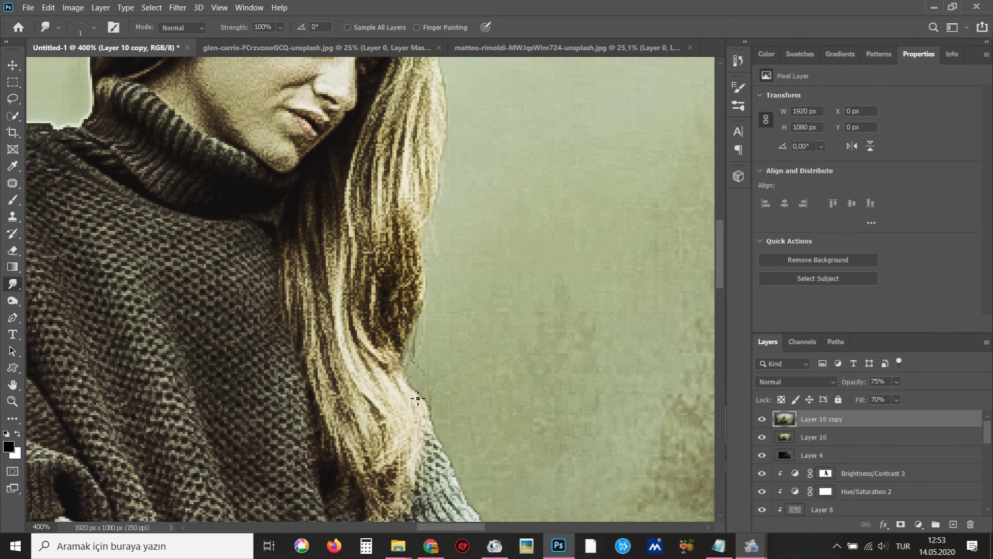
{"action": "scroll", "coordinate": [443, 362], "scroll_direction": "down", "scroll_amount": 2}
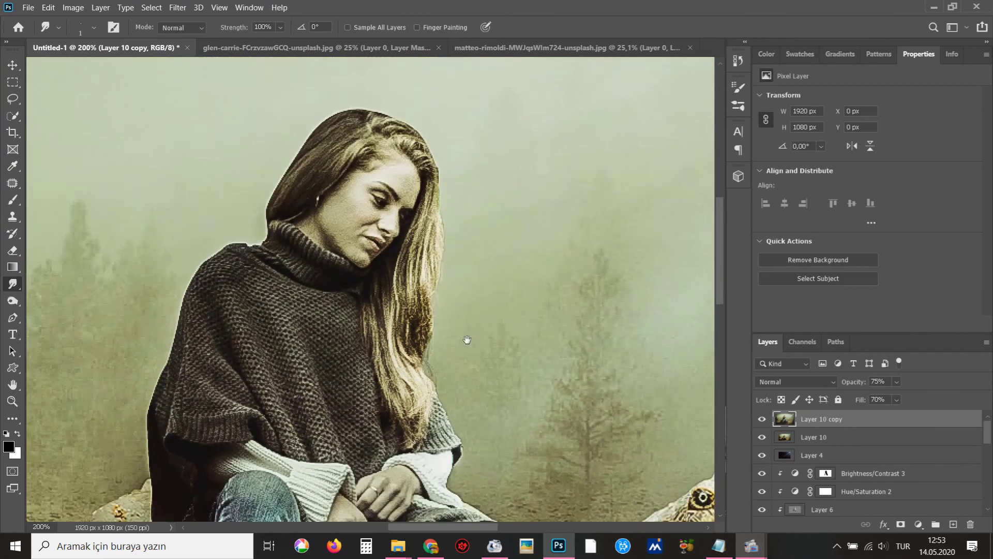
{"action": "scroll", "coordinate": [461, 306], "scroll_direction": "up", "scroll_amount": 1}
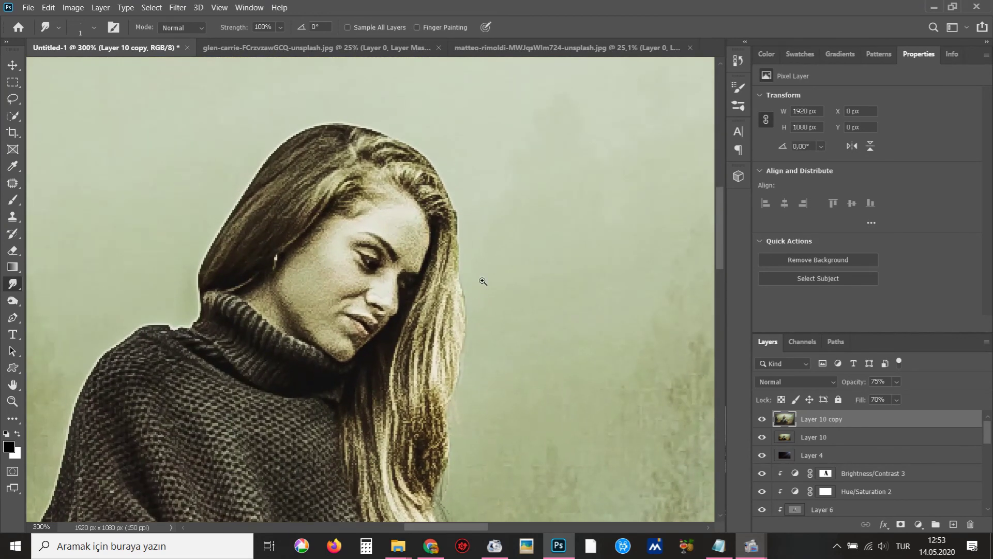
{"action": "scroll", "coordinate": [483, 281], "scroll_direction": "up", "scroll_amount": 2}
{"action": "right_click", "coordinate": [481, 282]}
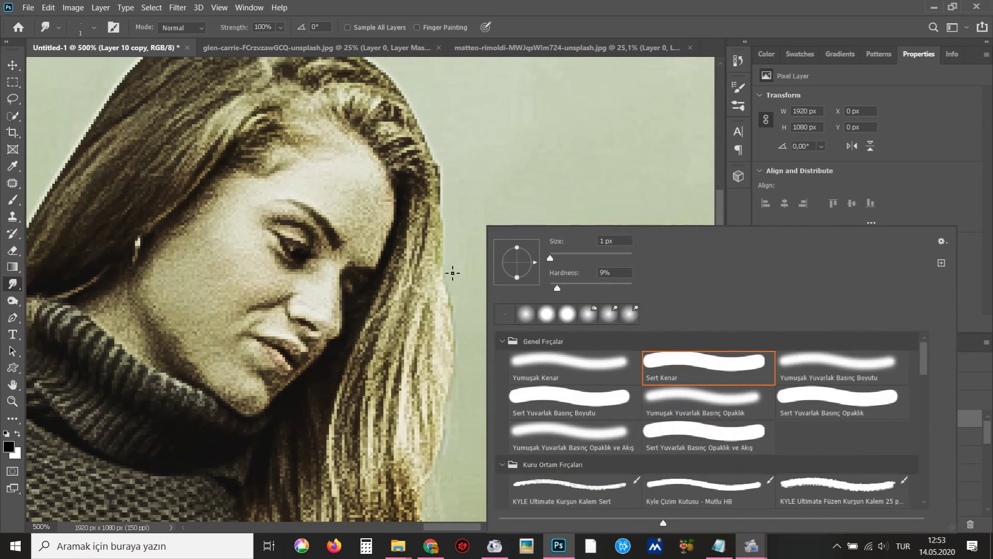
Bring more of the hair into view and smudge the right hair edge into the fog
{"action": "left_click", "coordinate": [452, 272]}
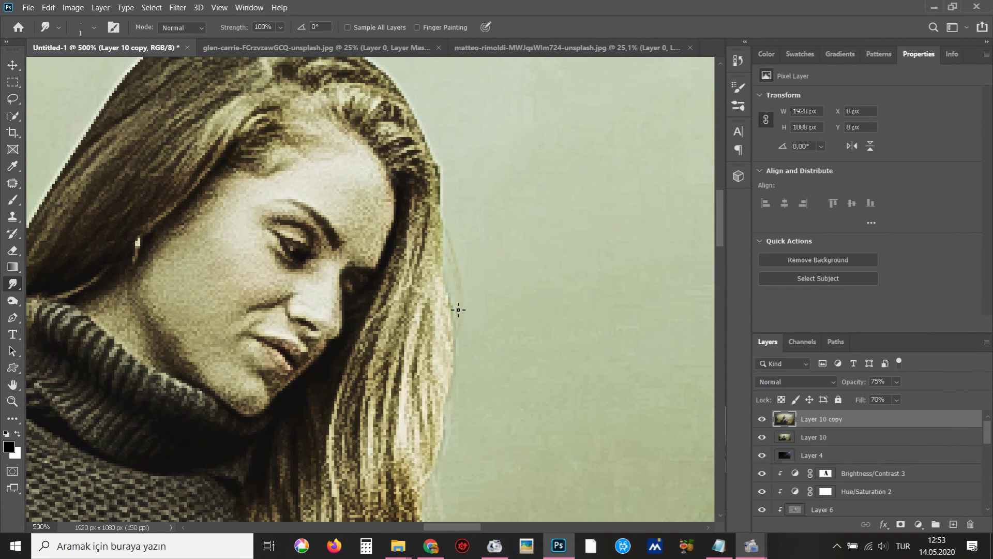
{"action": "scroll", "coordinate": [455, 331], "scroll_direction": "down", "scroll_amount": 1}
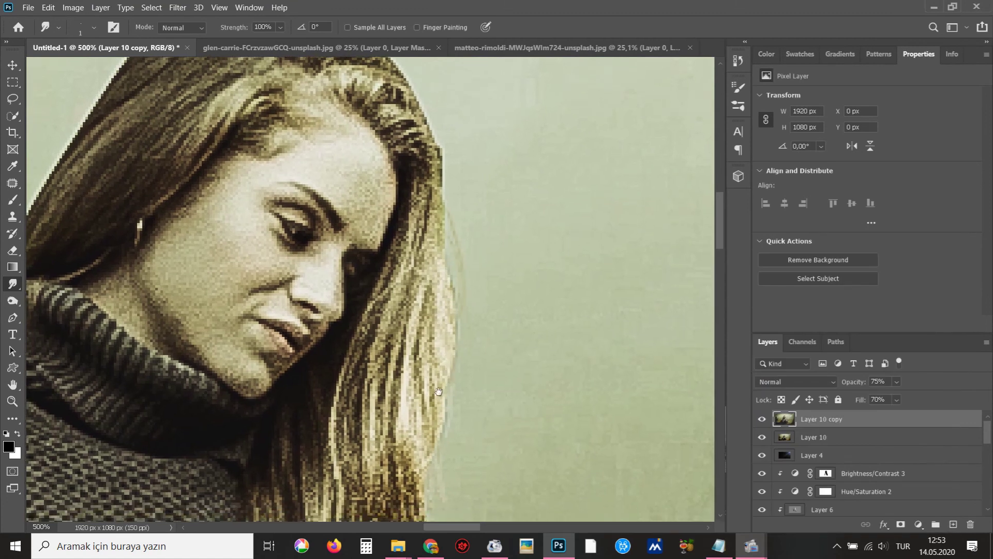
{"action": "scroll", "coordinate": [442, 398], "scroll_direction": "down", "scroll_amount": 2}
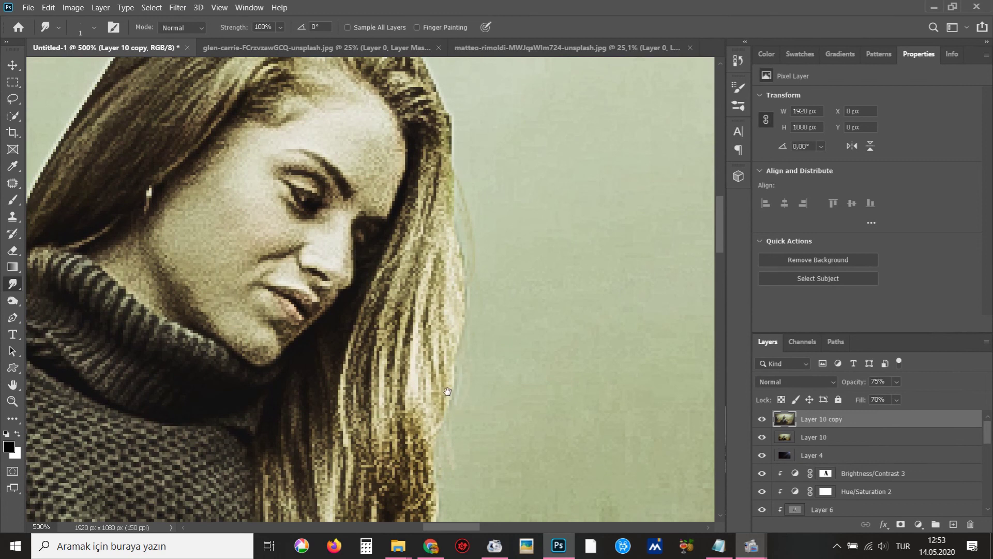
{"action": "left_click_drag", "start_coordinate": [447, 392], "coordinate": [468, 335]}
{"action": "scroll", "coordinate": [473, 310], "scroll_direction": "up", "scroll_amount": 3}
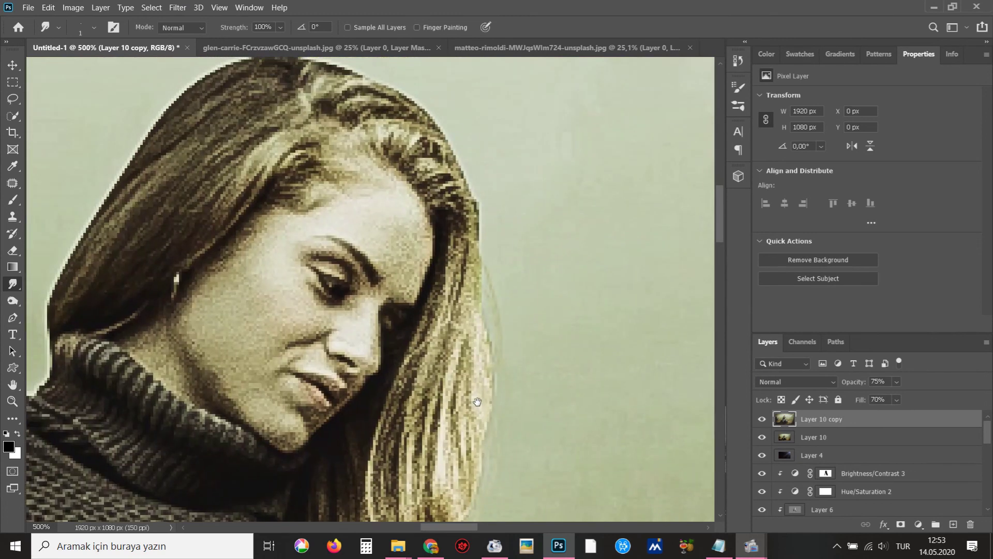
{"action": "scroll", "coordinate": [473, 290], "scroll_direction": "up", "scroll_amount": 3}
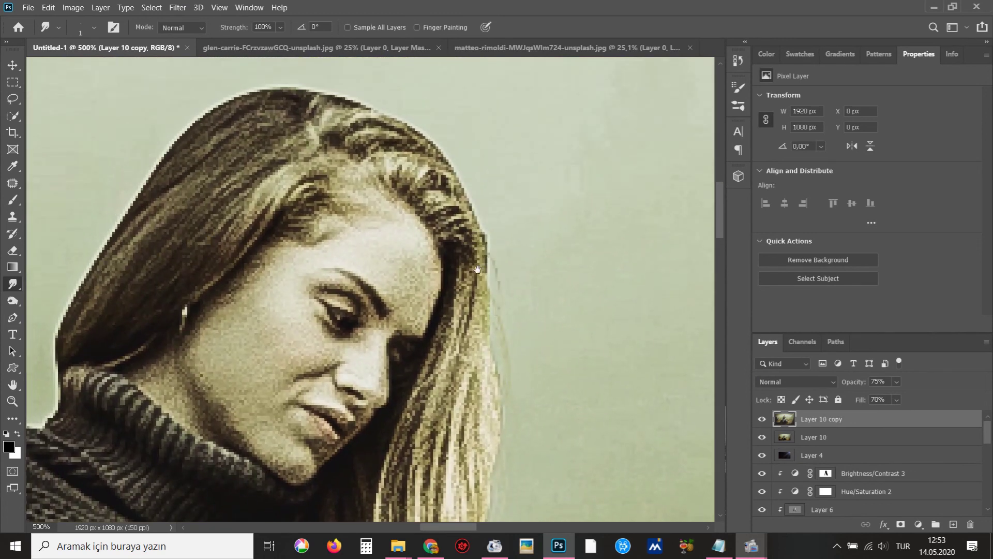
{"action": "scroll", "coordinate": [473, 290], "scroll_direction": "up", "scroll_amount": 5}
{"action": "left_click_drag", "start_coordinate": [449, 283], "coordinate": [481, 367]}
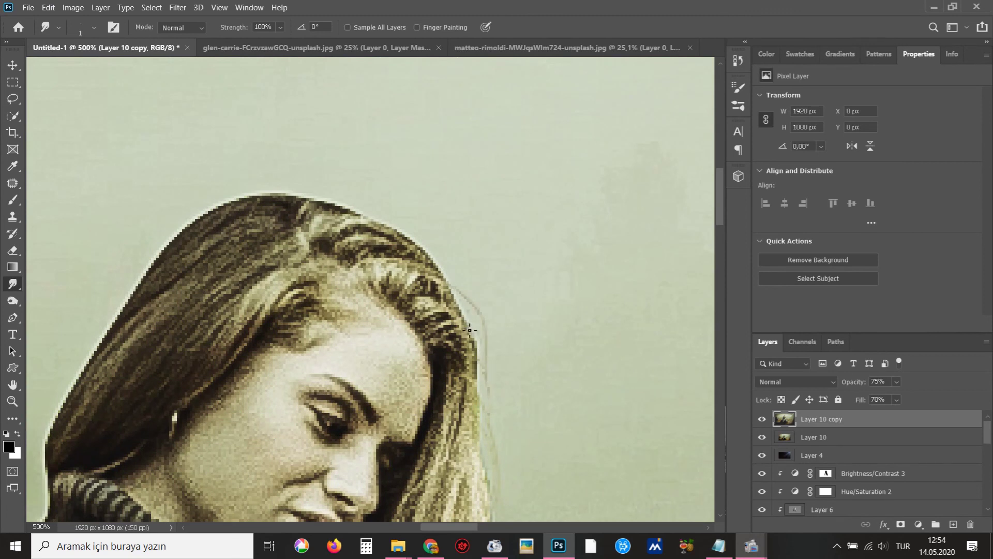
Pan along the top of the hair outline, then zoom out to check the crown
{"action": "scroll", "coordinate": [469, 330], "scroll_direction": "up", "scroll_amount": 3}
{"action": "scroll", "coordinate": [468, 388], "scroll_direction": "up", "scroll_amount": 1}
{"action": "left_click_drag", "start_coordinate": [468, 387], "coordinate": [460, 375]}
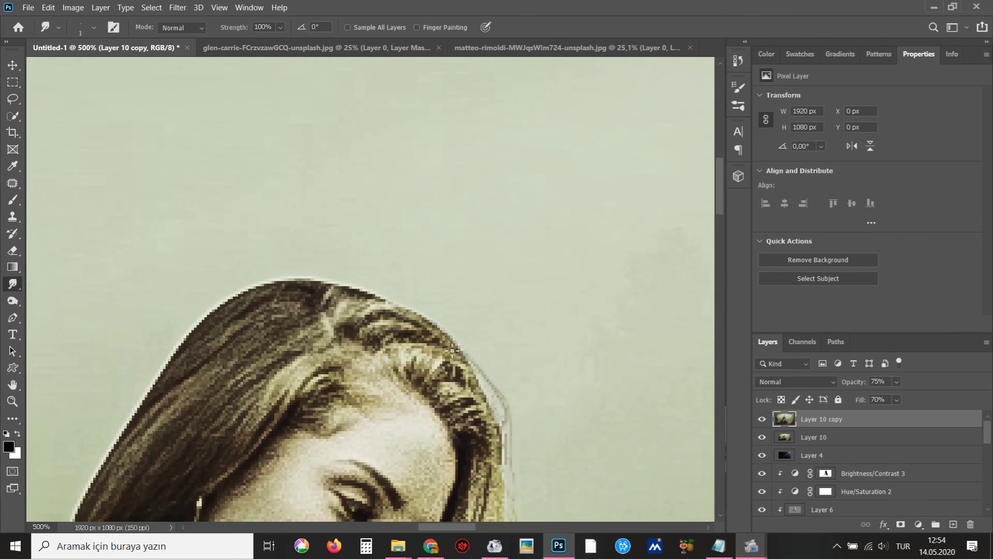
{"action": "left_click_drag", "start_coordinate": [400, 320], "coordinate": [427, 349]}
{"action": "left_click_drag", "start_coordinate": [334, 328], "coordinate": [395, 350]}
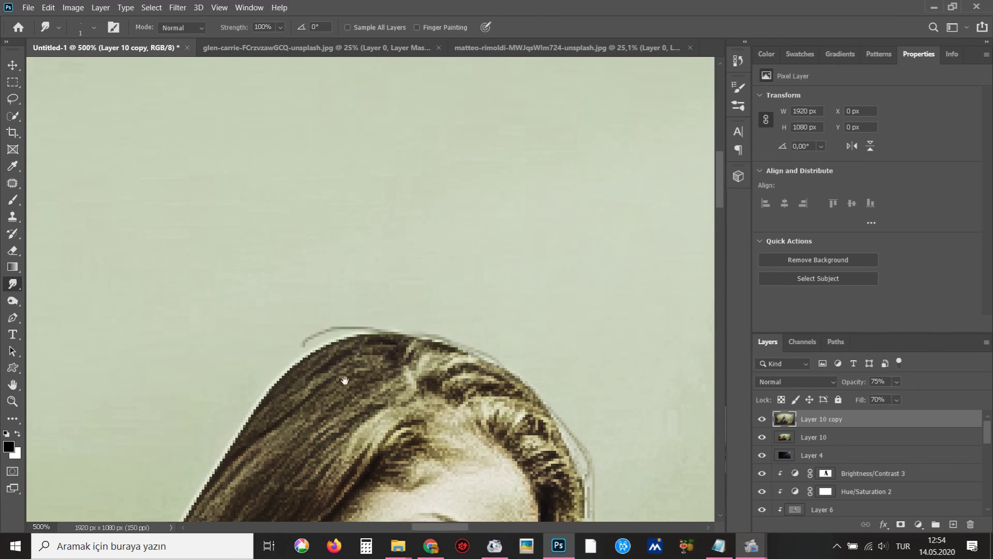
{"action": "left_click_drag", "start_coordinate": [351, 381], "coordinate": [389, 368]}
{"action": "left_click_drag", "start_coordinate": [345, 392], "coordinate": [379, 375]}
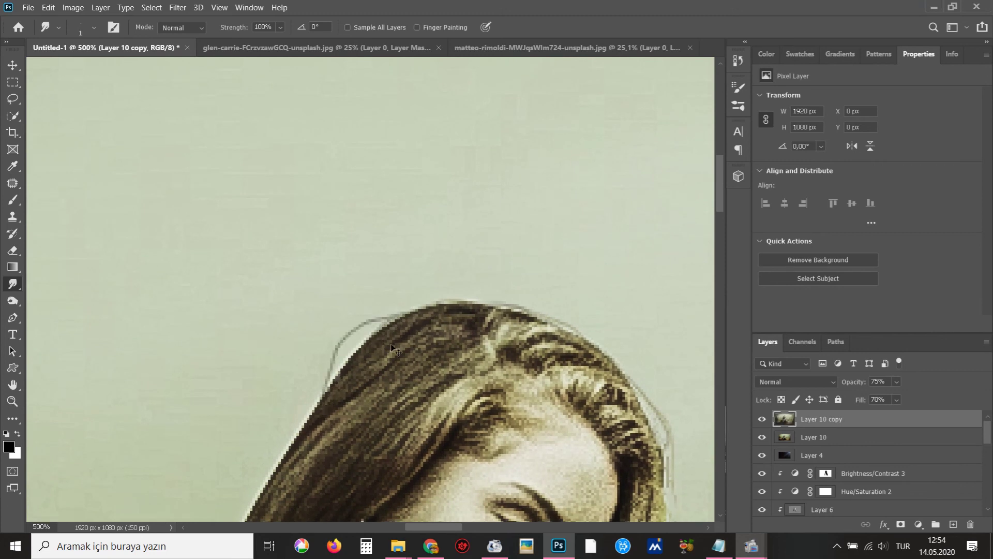
{"action": "left_click_drag", "start_coordinate": [345, 375], "coordinate": [370, 316]}
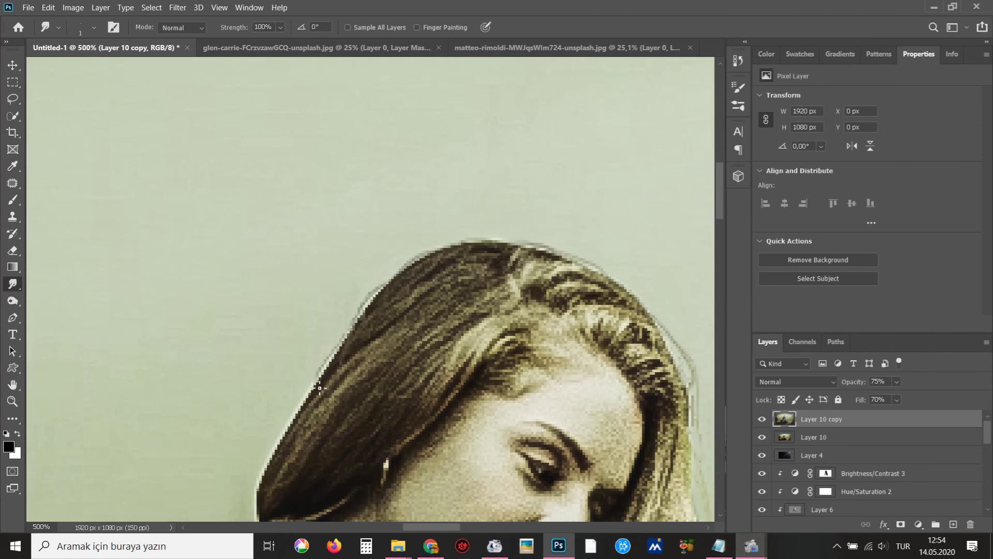
{"action": "scroll", "coordinate": [414, 356], "scroll_direction": "down", "scroll_amount": 2}
{"action": "scroll", "coordinate": [414, 414], "scroll_direction": "down", "scroll_amount": 2}
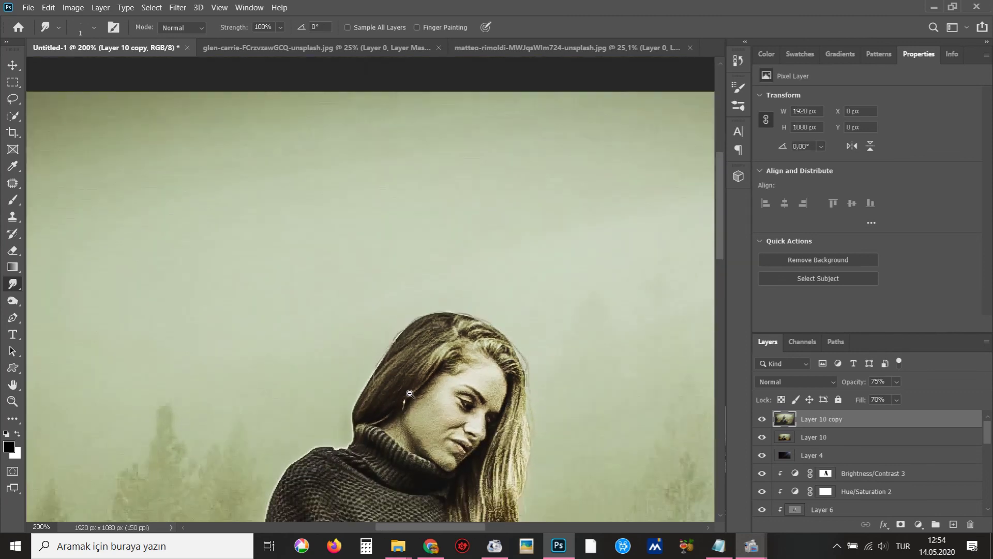
Bring the woman's head into view and smudge the left edge of her neck and hair
{"action": "scroll", "coordinate": [399, 457], "scroll_direction": "down", "scroll_amount": 1}
{"action": "scroll", "coordinate": [393, 408], "scroll_direction": "up", "scroll_amount": 1}
{"action": "scroll", "coordinate": [395, 310], "scroll_direction": "up", "scroll_amount": 3}
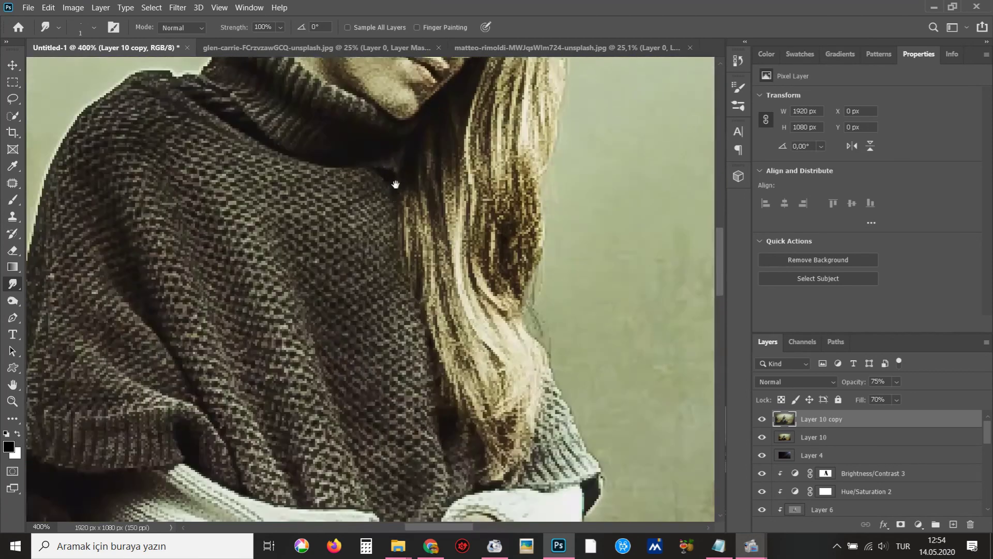
{"action": "scroll", "coordinate": [398, 395], "scroll_direction": "up", "scroll_amount": 1}
{"action": "left_click_drag", "start_coordinate": [398, 396], "coordinate": [474, 487]}
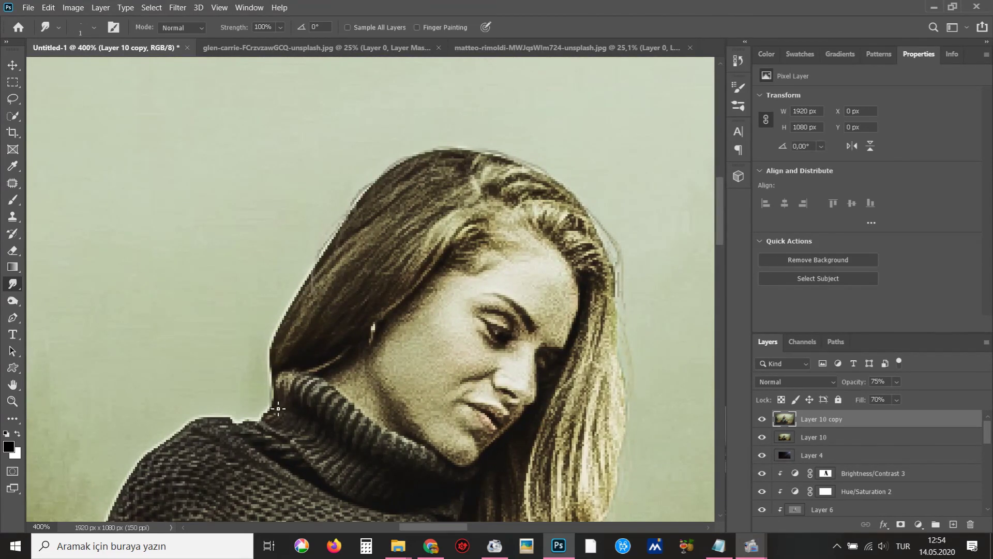
{"action": "left_click_drag", "start_coordinate": [279, 419], "coordinate": [288, 363]}
Set the Smudge brush hardness to 0 and smear the hair edge into the background
{"action": "scroll", "coordinate": [267, 413], "scroll_direction": "up", "scroll_amount": 2}
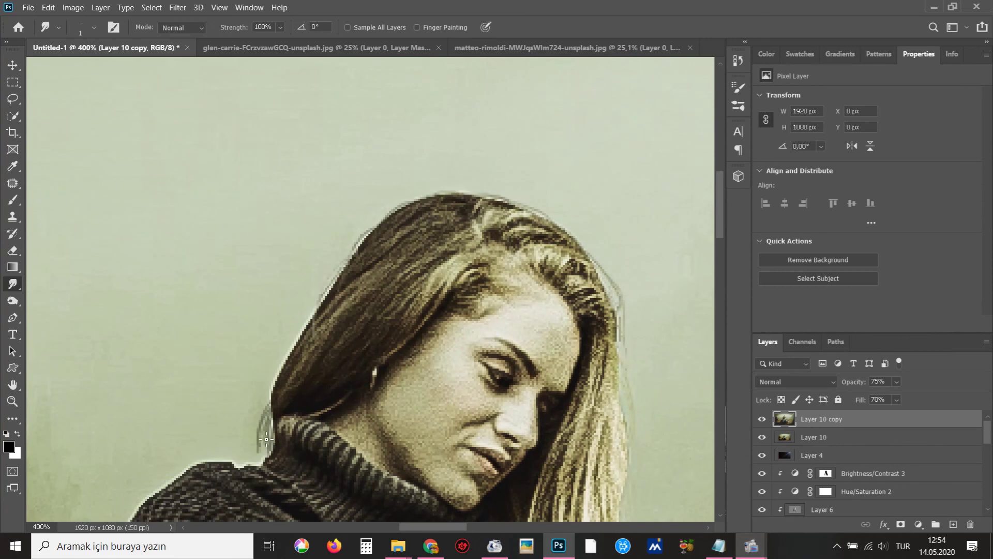
{"action": "right_click", "coordinate": [343, 348]}
{"action": "type", "text": "0"}
{"action": "key", "text": "Return"}
{"action": "mouse_move", "coordinate": [263, 414]}
{"action": "left_mouse_down"}
{"action": "mouse_move", "coordinate": [259, 442]}
{"action": "mouse_move", "coordinate": [282, 392]}
{"action": "mouse_move", "coordinate": [256, 401]}
{"action": "mouse_move", "coordinate": [258, 385]}
{"action": "mouse_move", "coordinate": [248, 393]}
{"action": "left_mouse_up"}
Zoom in on the hair and smudge along the left hair outline
{"action": "left_click", "coordinate": [315, 397], "text": "ctrl+alt"}
{"action": "left_click", "coordinate": [337, 415], "text": "ctrl+alt"}
{"action": "left_click", "coordinate": [317, 360], "text": "ctrl"}
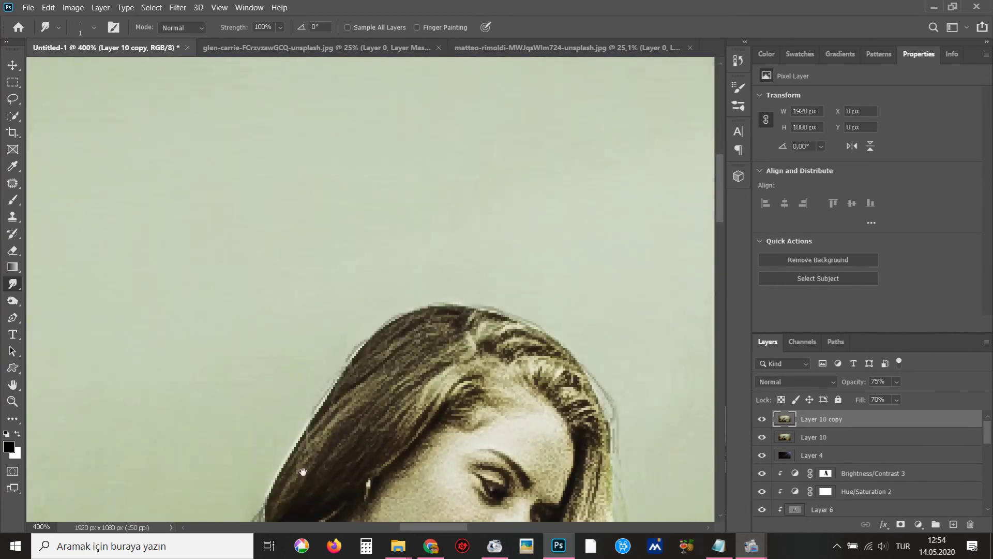
{"action": "scroll", "coordinate": [311, 454], "scroll_direction": "down", "scroll_amount": 3}
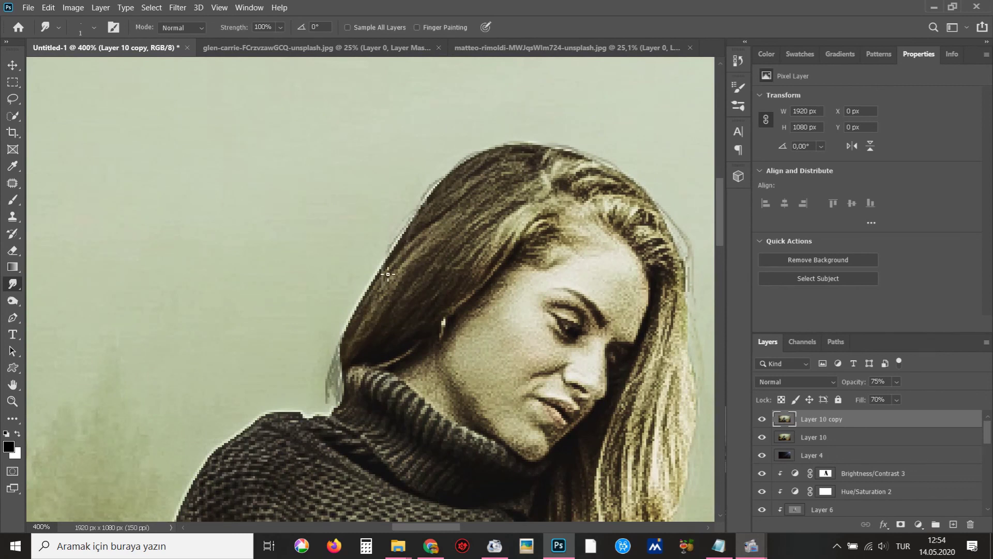
{"action": "left_click_drag", "start_coordinate": [377, 281], "coordinate": [331, 380]}
{"action": "mouse_move", "coordinate": [357, 313]}
{"action": "left_mouse_down"}
{"action": "mouse_move", "coordinate": [359, 327]}
{"action": "mouse_move", "coordinate": [360, 310]}
{"action": "mouse_move", "coordinate": [343, 336]}
{"action": "left_mouse_up"}
Smear the upper and left hair outline outward into the fog down to the collar
{"action": "scroll", "coordinate": [364, 302], "scroll_direction": "up", "scroll_amount": 1}
{"action": "scroll", "coordinate": [366, 310], "scroll_direction": "up", "scroll_amount": 1}
{"action": "left_click_drag", "start_coordinate": [374, 304], "coordinate": [360, 309]}
{"action": "mouse_move", "coordinate": [410, 267]}
{"action": "left_mouse_down"}
{"action": "mouse_move", "coordinate": [380, 289]}
{"action": "mouse_move", "coordinate": [395, 290]}
{"action": "left_mouse_up"}
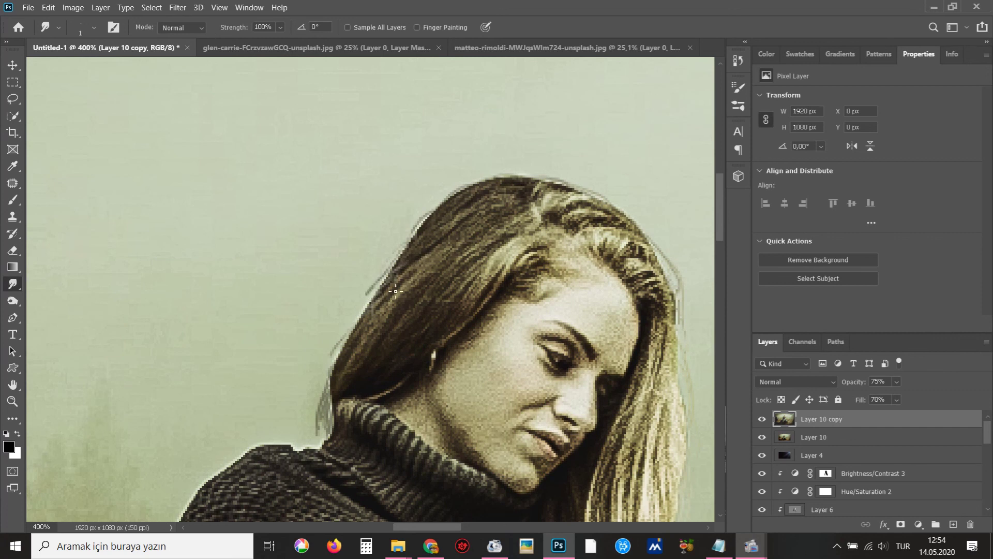
{"action": "left_click_drag", "start_coordinate": [348, 325], "coordinate": [336, 341]}
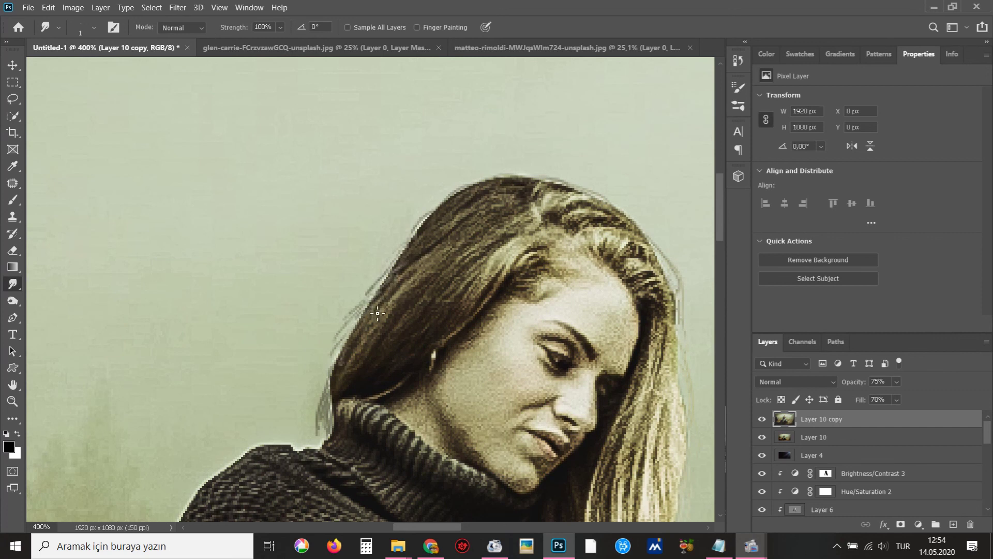
{"action": "mouse_move", "coordinate": [385, 279]}
{"action": "left_mouse_down"}
{"action": "mouse_move", "coordinate": [344, 331]}
{"action": "mouse_move", "coordinate": [409, 288]}
{"action": "mouse_move", "coordinate": [321, 399]}
{"action": "mouse_move", "coordinate": [314, 437]}
{"action": "left_mouse_up"}
{"action": "scroll", "coordinate": [352, 331], "scroll_direction": "up", "scroll_amount": 1}
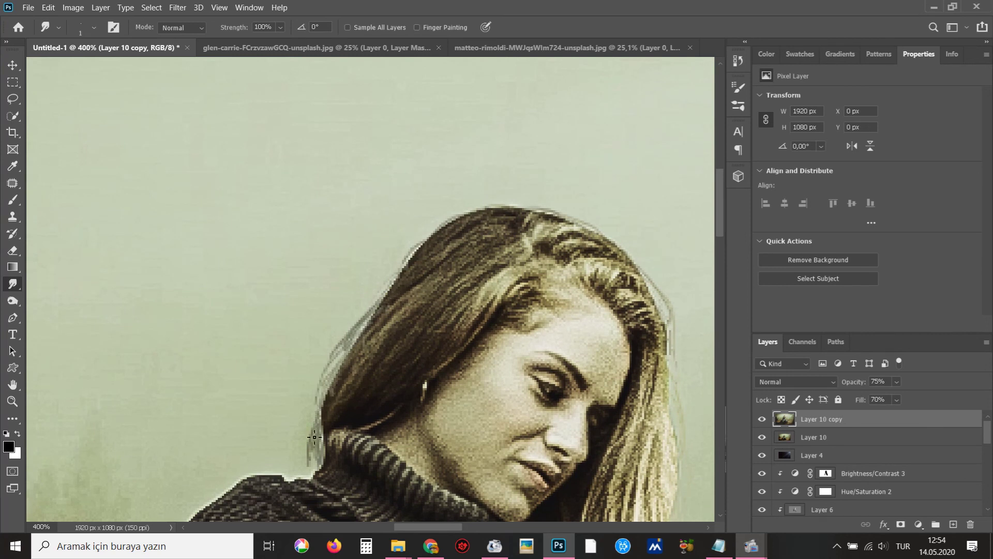
{"action": "scroll", "coordinate": [371, 337], "scroll_direction": "down", "scroll_amount": 3}
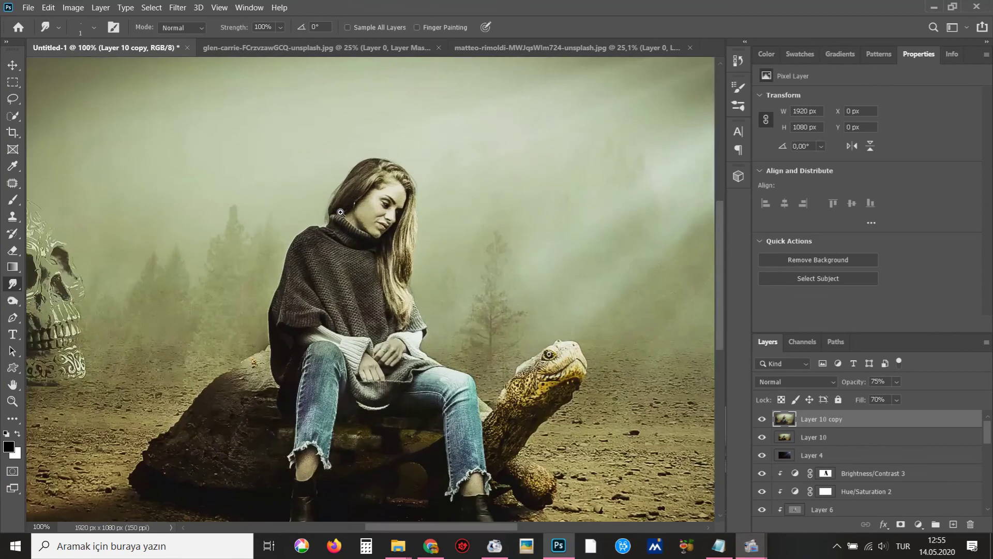
Smear the left hair outline above the collar, zoom out to review, and return to the head
{"action": "scroll", "coordinate": [341, 211], "scroll_direction": "up", "scroll_amount": 3}
{"action": "mouse_move", "coordinate": [384, 213]}
{"action": "left_mouse_down"}
{"action": "mouse_move", "coordinate": [399, 209]}
{"action": "mouse_move", "coordinate": [394, 198]}
{"action": "mouse_move", "coordinate": [337, 269]}
{"action": "mouse_move", "coordinate": [382, 226]}
{"action": "mouse_move", "coordinate": [339, 262]}
{"action": "left_mouse_up"}
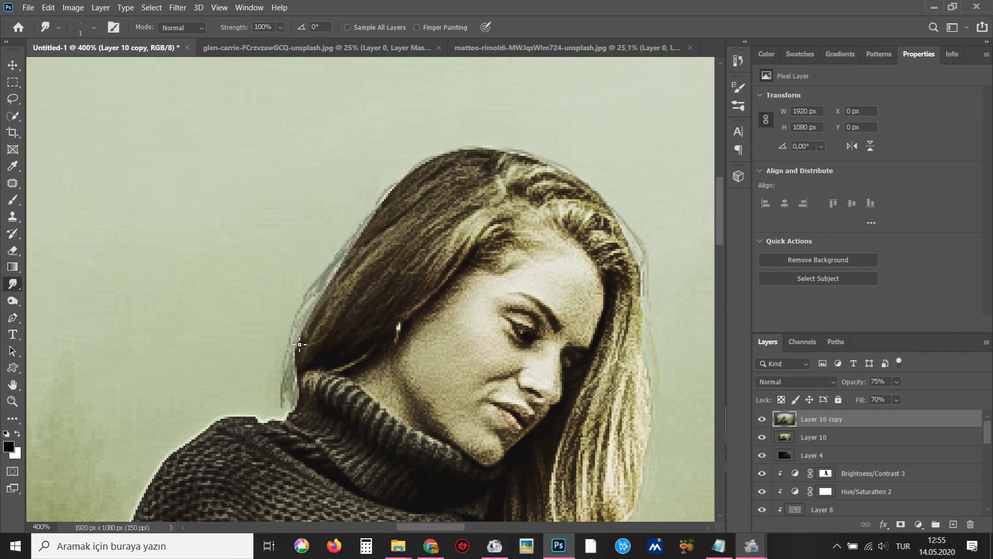
{"action": "left_click_drag", "start_coordinate": [345, 377], "coordinate": [323, 326]}
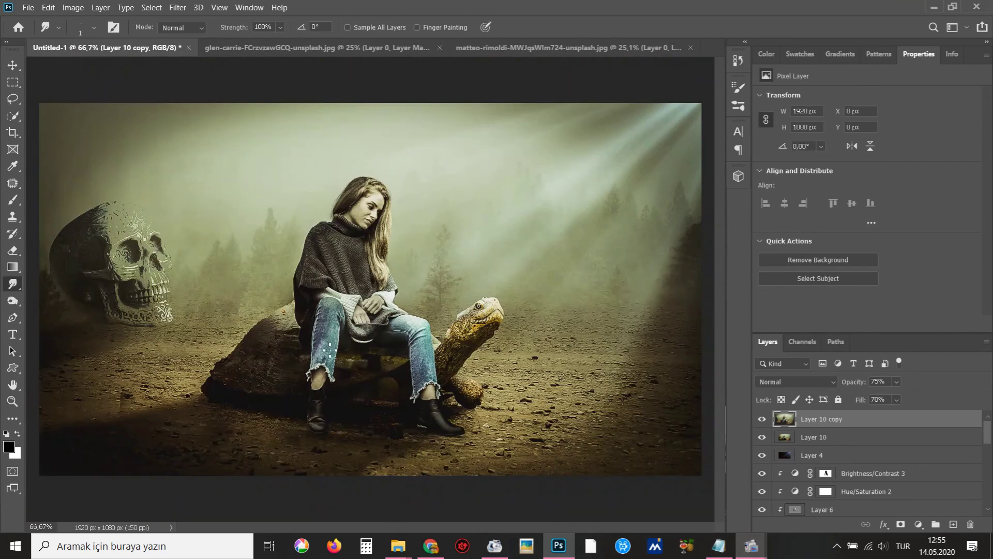
{"action": "scroll", "coordinate": [322, 178], "scroll_direction": "up", "scroll_amount": 5}
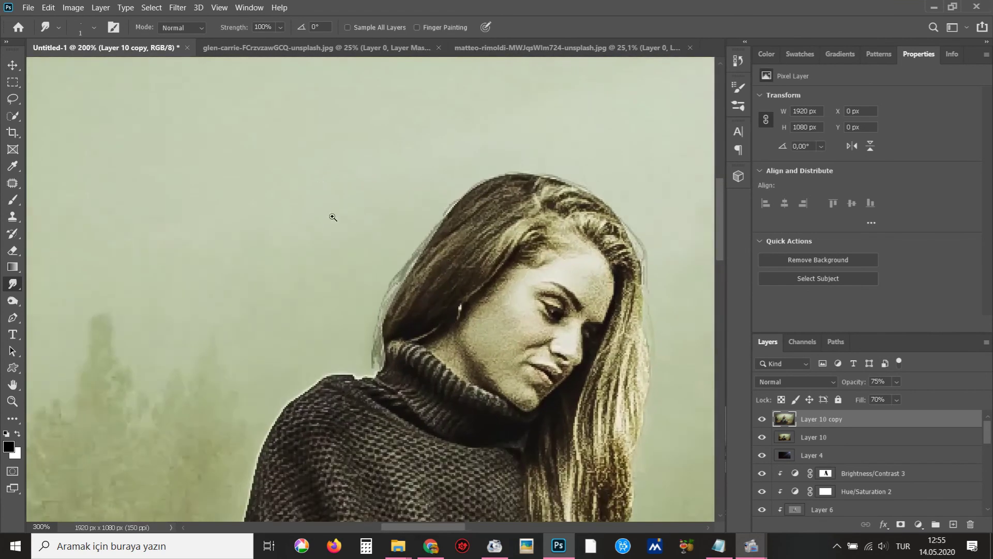
{"action": "left_click_drag", "start_coordinate": [321, 177], "coordinate": [384, 328]}
{"action": "scroll", "coordinate": [395, 346], "scroll_direction": "up", "scroll_amount": 1}
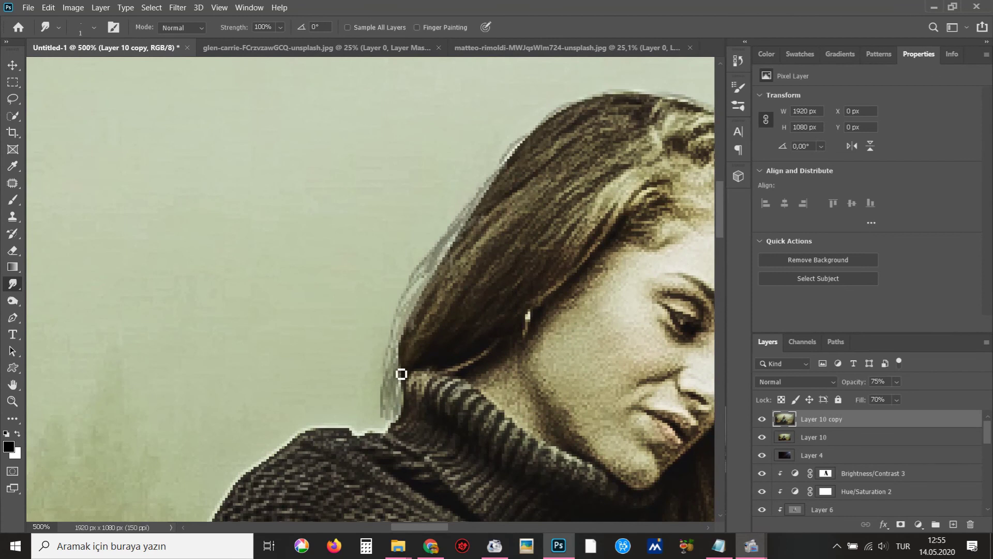
Set the Smudge brush hardness to 100
{"action": "right_click", "coordinate": [406, 382]}
{"action": "left_click", "coordinate": [560, 275]}
{"action": "type", "text": "100"}
{"action": "right_click", "coordinate": [464, 312]}
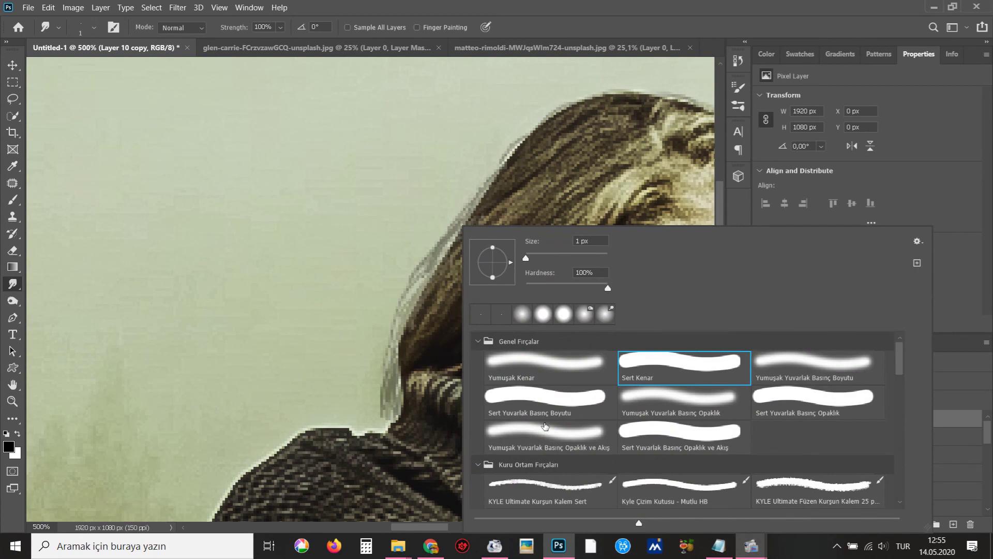
{"action": "left_click", "coordinate": [432, 374]}
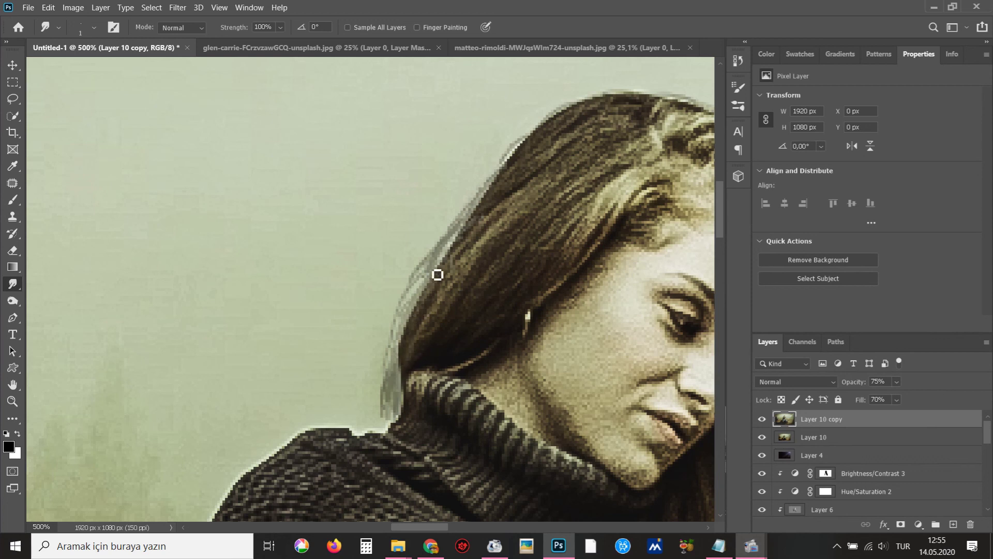
Smudge away the stray light strands along the hair edge
{"action": "scroll", "coordinate": [437, 273], "scroll_direction": "up", "scroll_amount": 3}
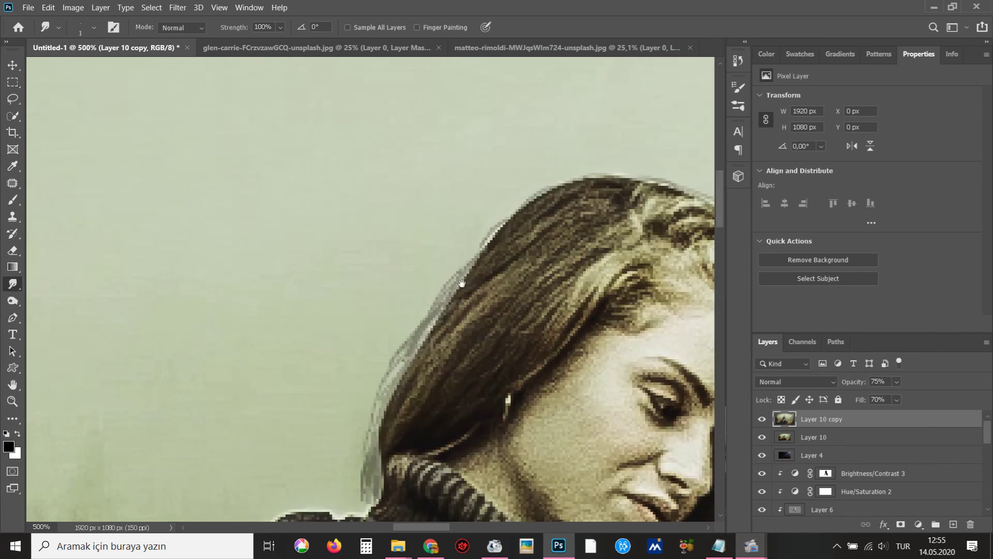
{"action": "scroll", "coordinate": [458, 284], "scroll_direction": "up", "scroll_amount": 1}
{"action": "left_click_drag", "start_coordinate": [467, 273], "coordinate": [483, 253]}
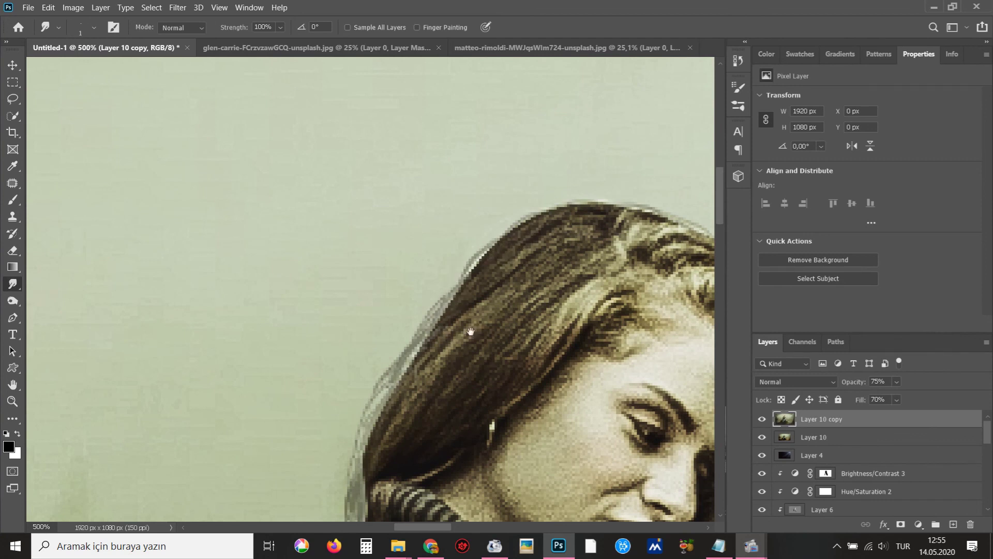
{"action": "scroll", "coordinate": [458, 372], "scroll_direction": "down", "scroll_amount": 2}
{"action": "scroll", "coordinate": [457, 372], "scroll_direction": "down", "scroll_amount": 3}
{"action": "scroll", "coordinate": [458, 373], "scroll_direction": "down", "scroll_amount": 2}
Pull the grey strand at the collar down toward the shoulder, then zoom out to 66.7%
{"action": "scroll", "coordinate": [458, 372], "scroll_direction": "up", "scroll_amount": 1}
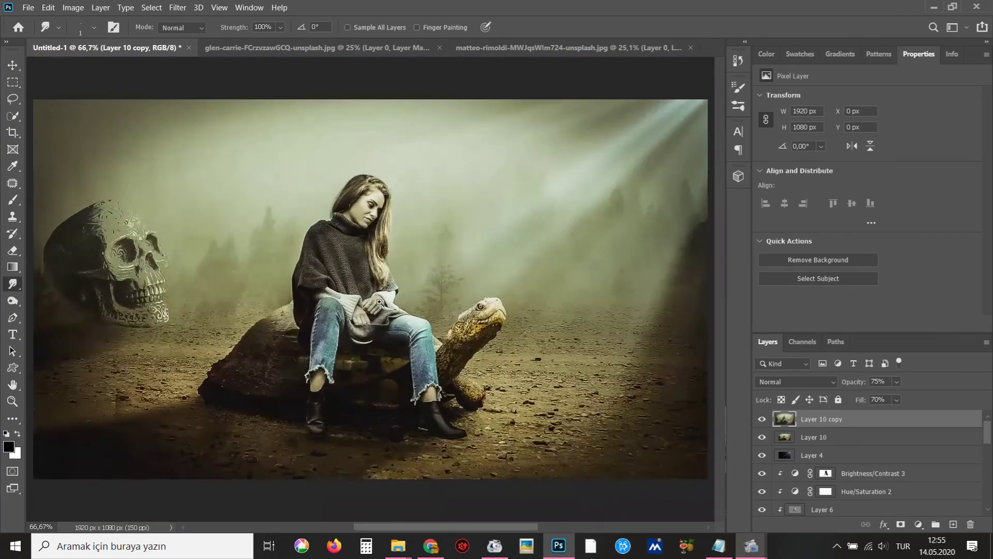
{"action": "scroll", "coordinate": [319, 142], "scroll_direction": "up", "scroll_amount": 2}
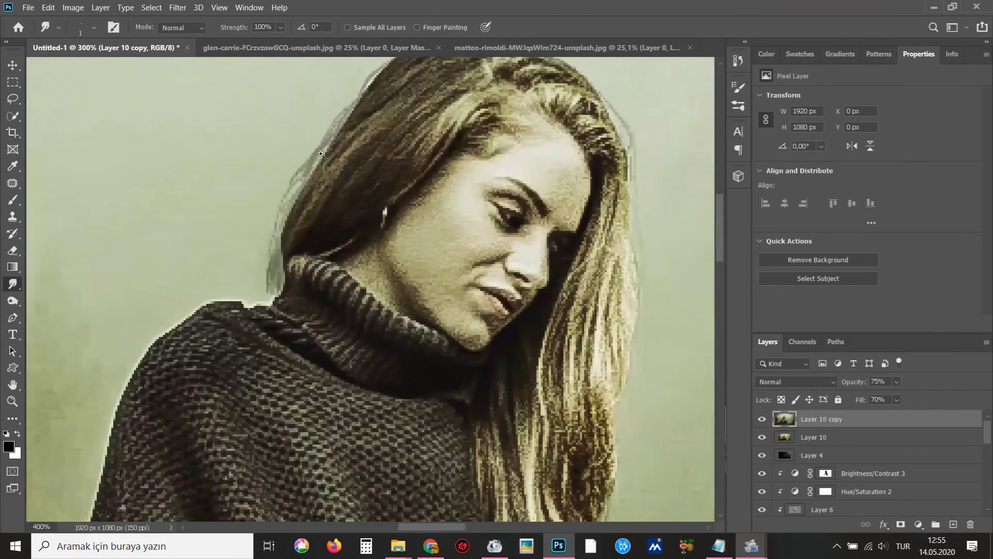
{"action": "scroll", "coordinate": [320, 142], "scroll_direction": "up", "scroll_amount": 1}
{"action": "scroll", "coordinate": [288, 281], "scroll_direction": "up", "scroll_amount": 1}
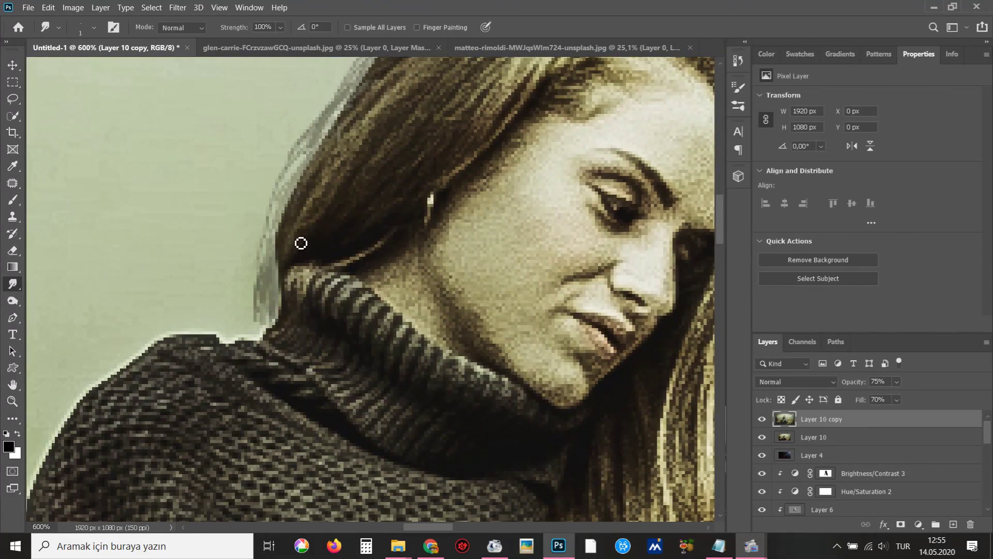
{"action": "left_click_drag", "start_coordinate": [266, 315], "coordinate": [277, 355]}
{"action": "scroll", "coordinate": [277, 355], "scroll_direction": "down", "scroll_amount": 3}
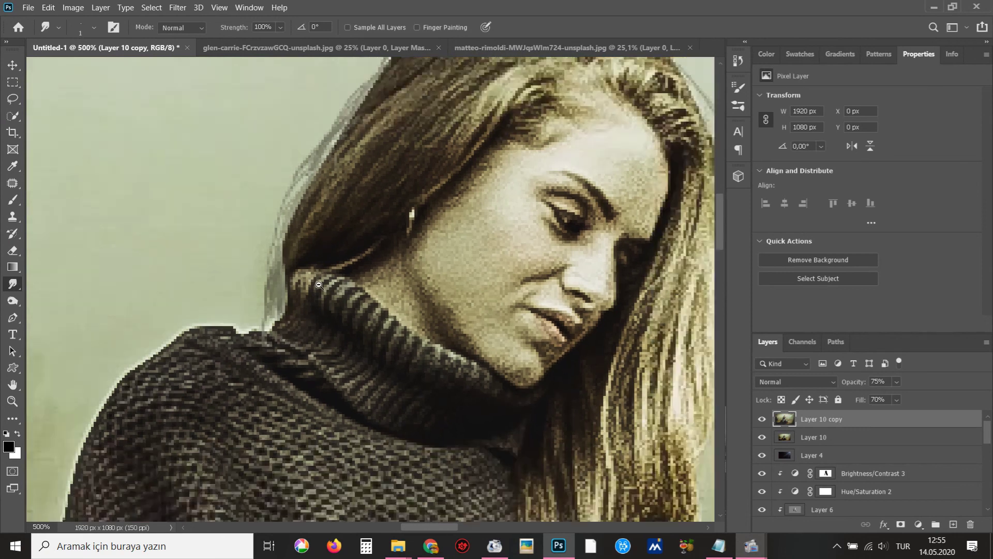
{"action": "scroll", "coordinate": [295, 341], "scroll_direction": "down", "scroll_amount": 1}
{"action": "scroll", "coordinate": [310, 325], "scroll_direction": "down", "scroll_amount": 1}
{"action": "scroll", "coordinate": [332, 312], "scroll_direction": "down", "scroll_amount": 1}
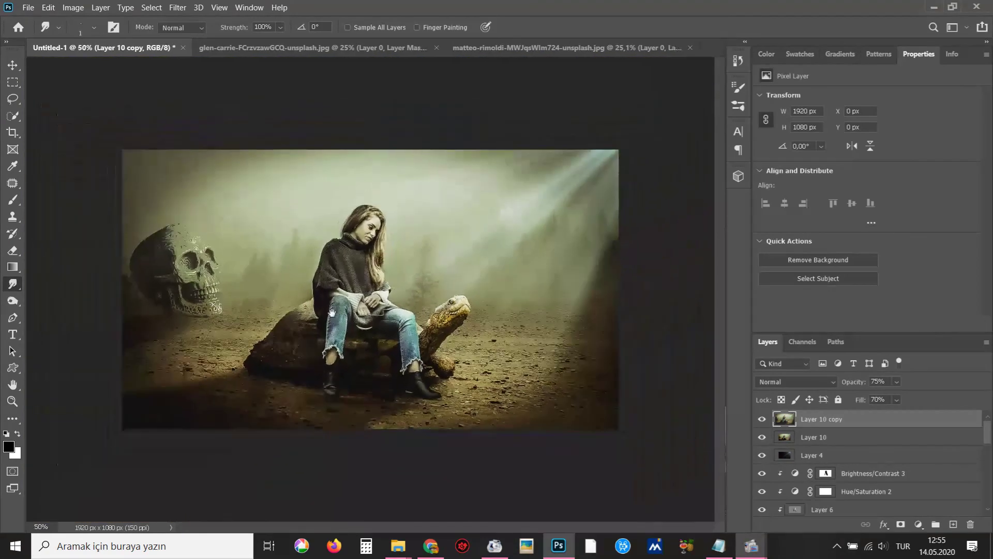